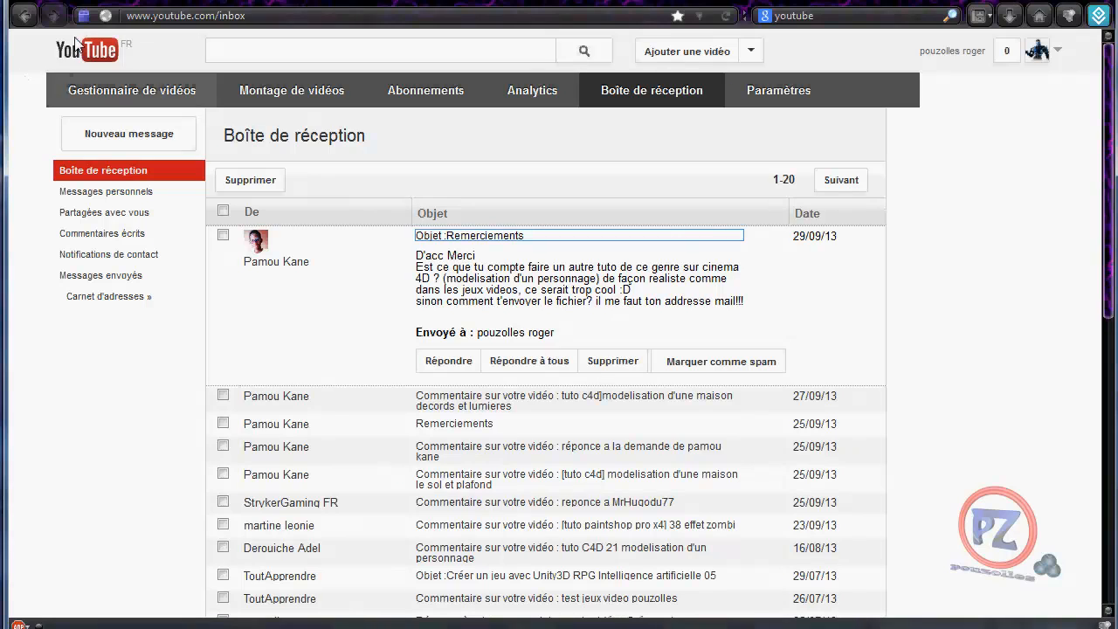
Open the Avions 3D sub-forum in the graphique-land Cinema 4D resources forum and look through its topics.
click(88, 2)
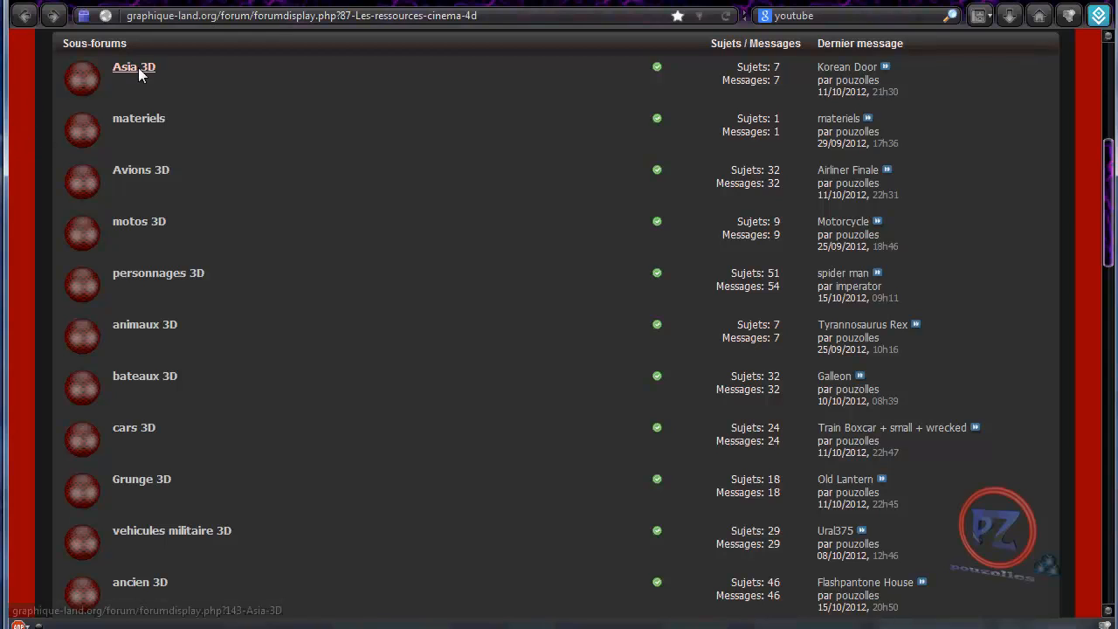
click(127, 170)
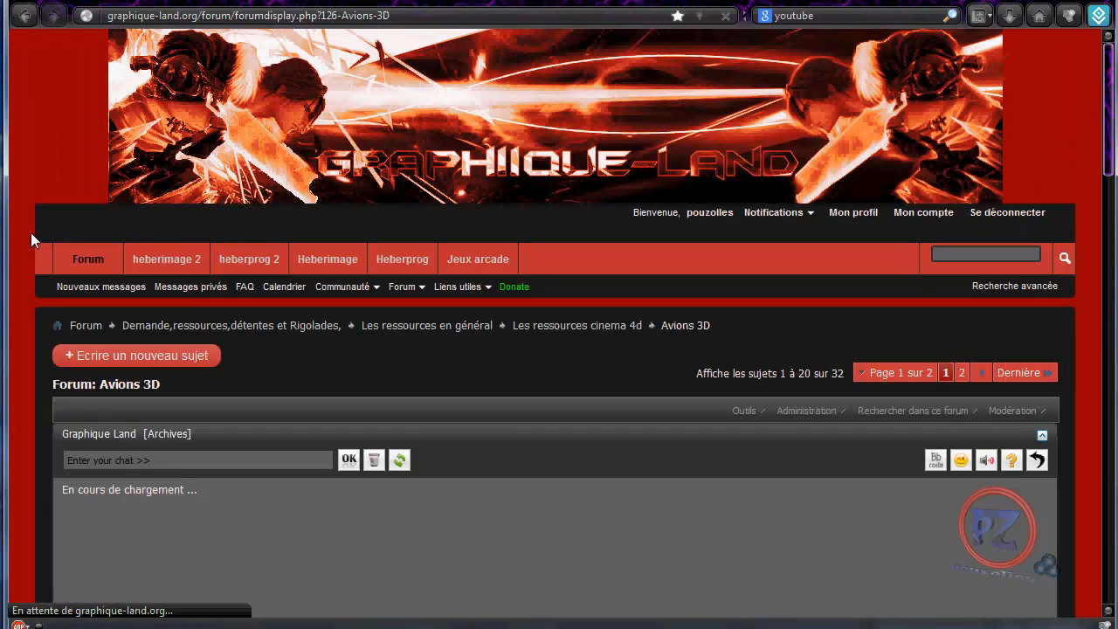
scroll(24, 281, down, 10)
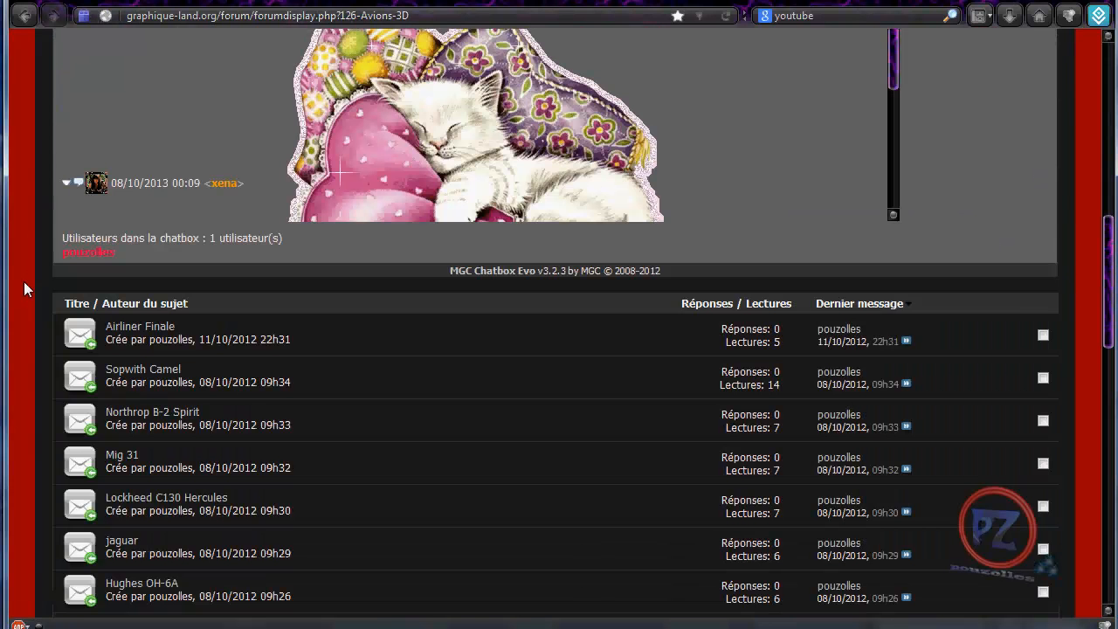
scroll(24, 281, down, 7)
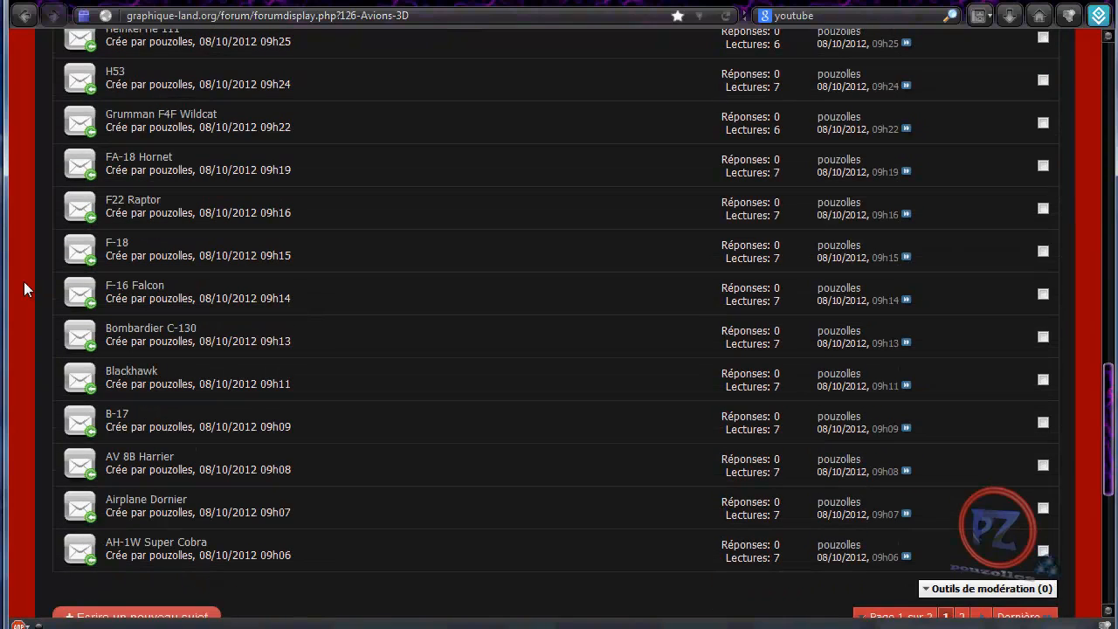
scroll(24, 281, up, 5)
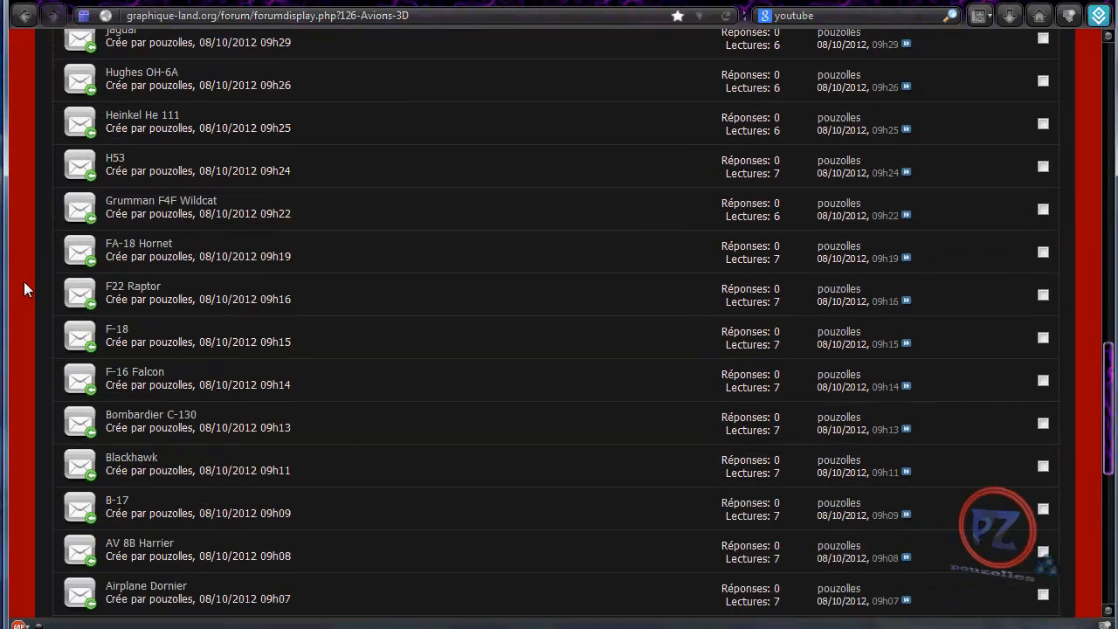
Open the Grumman F4F Wildcat topic and view its model picture and download link.
click(155, 214)
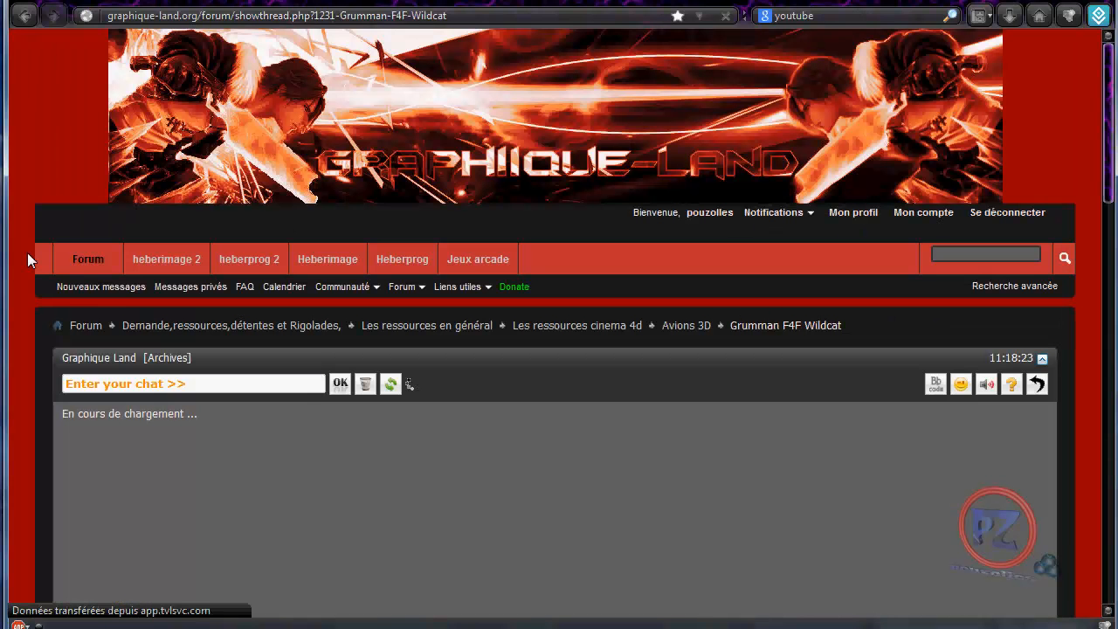
scroll(27, 252, down, 4)
scroll(27, 253, down, 4)
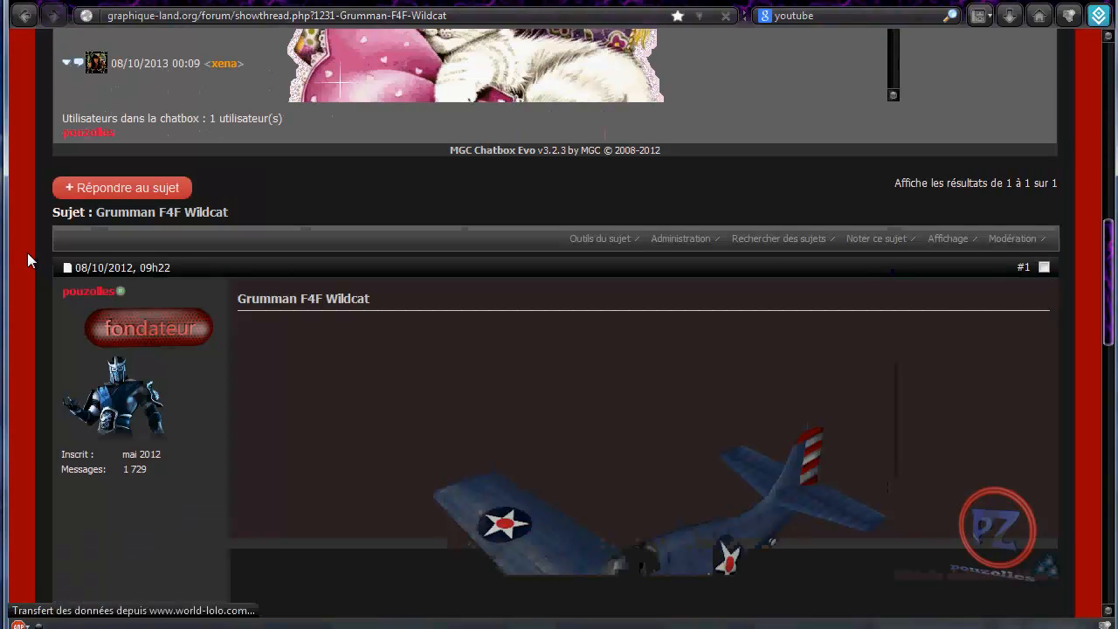
scroll(27, 253, down, 3)
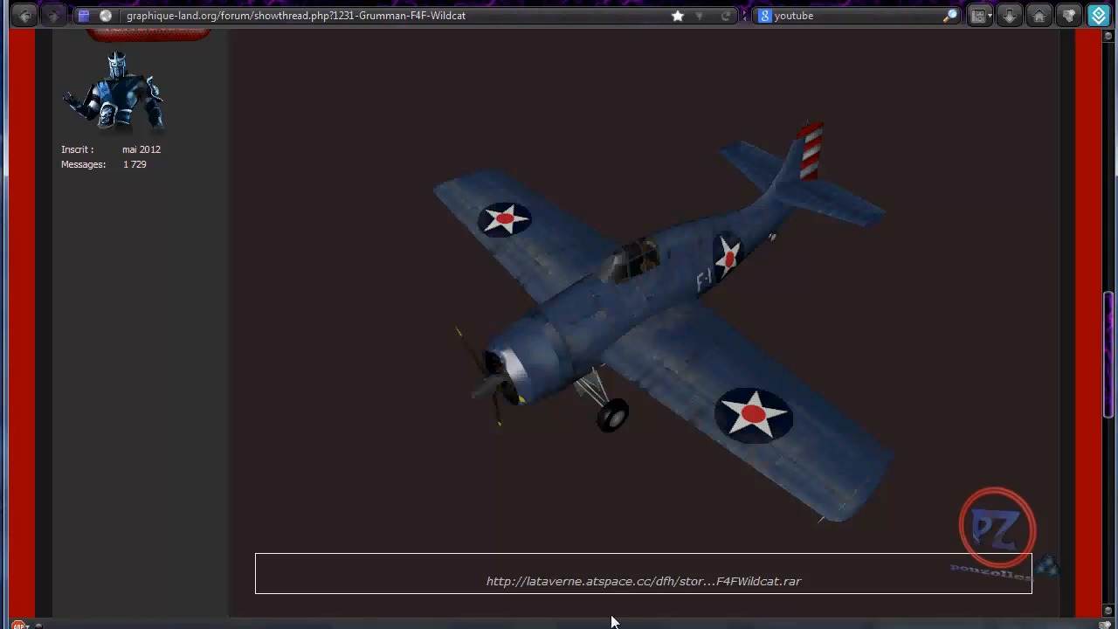
Return to the Cinema 4D resources list, open the personnages 3D sub-forum and look through its topics.
click(23, 16)
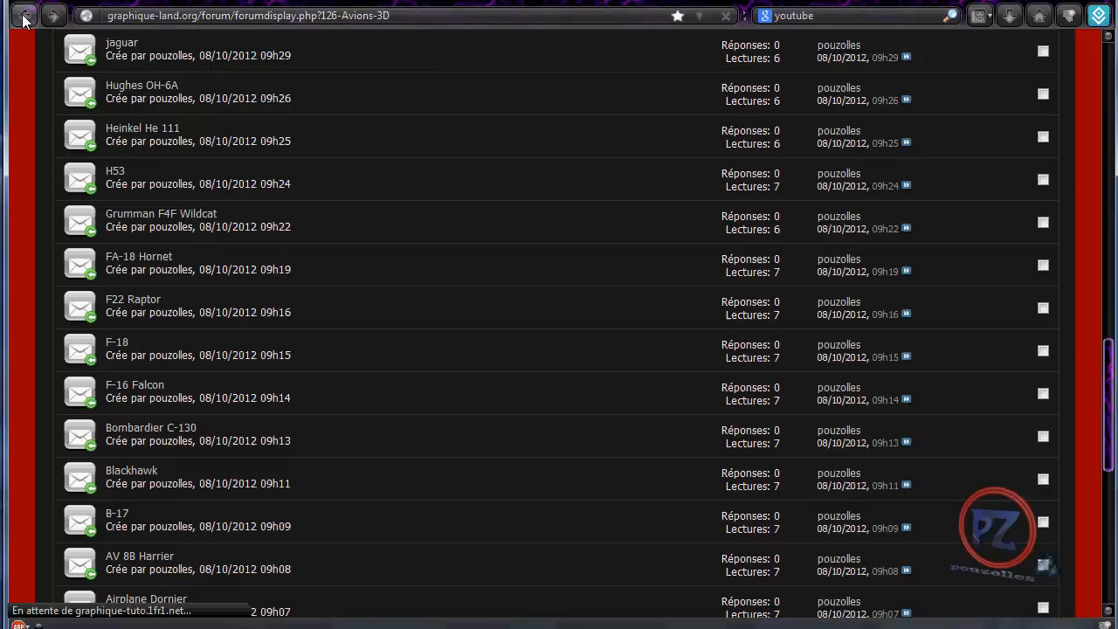
click(23, 16)
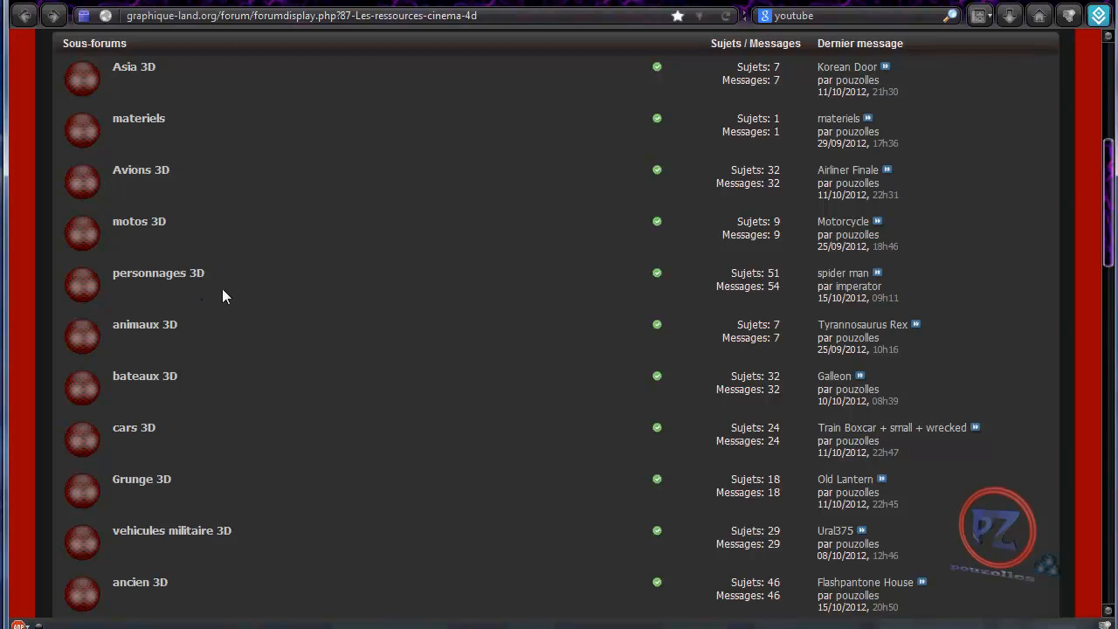
click(146, 276)
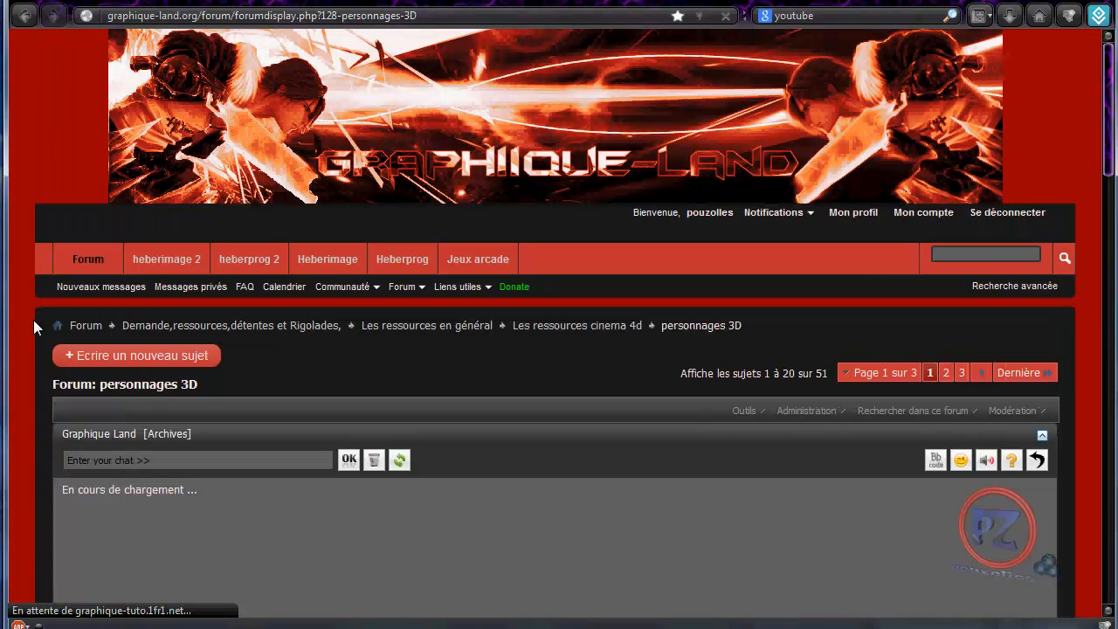
scroll(23, 382, down, 5)
scroll(23, 382, down, 5)
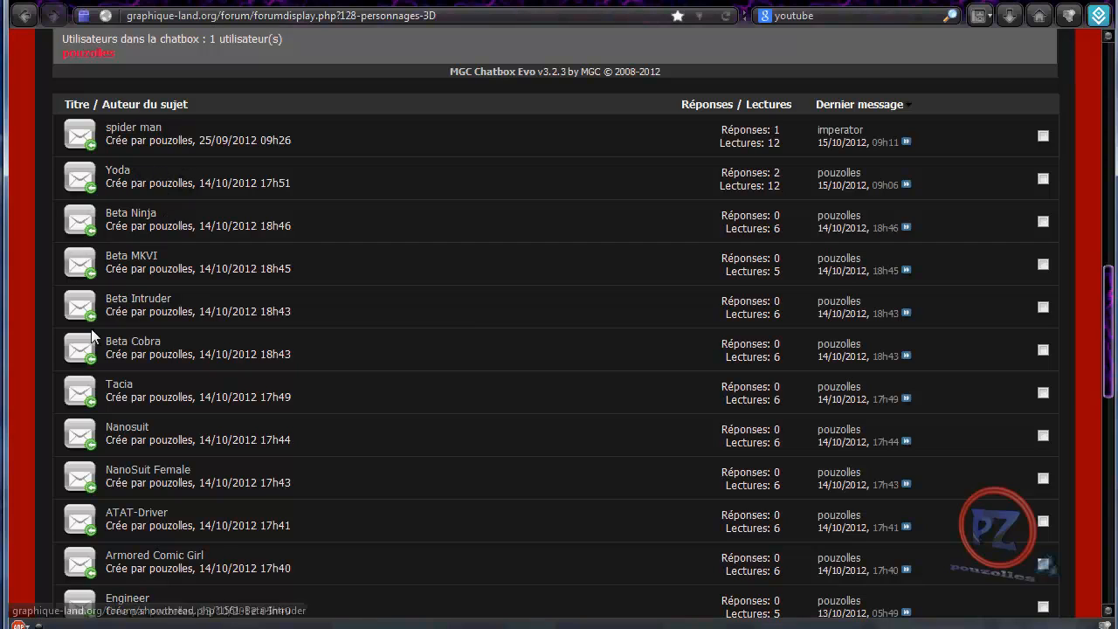
scroll(18, 440, down, 5)
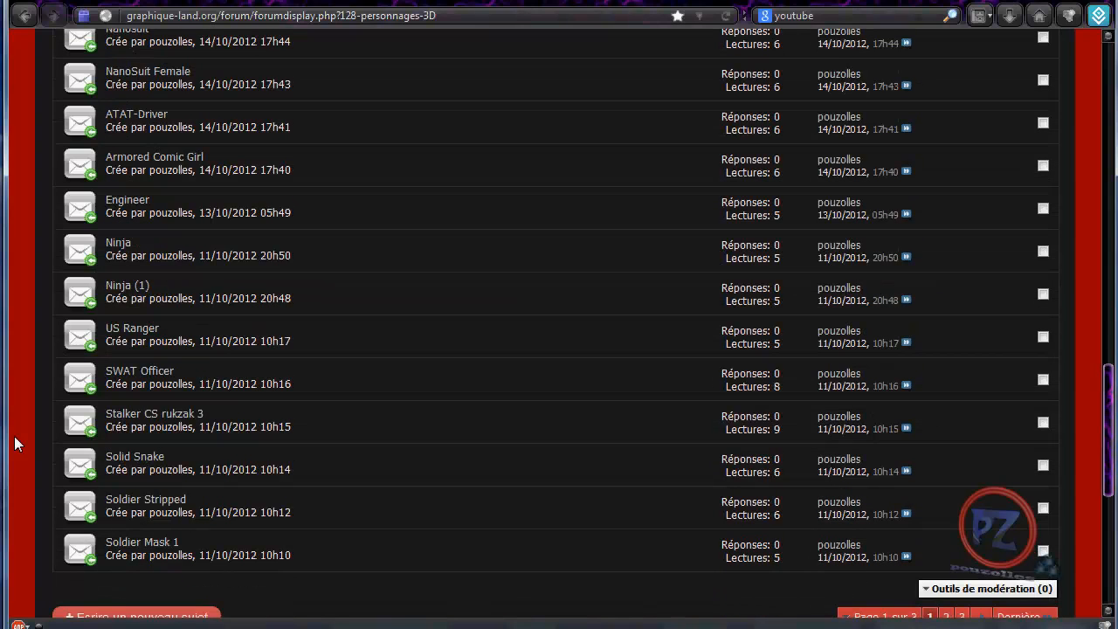
scroll(15, 444, up, 5)
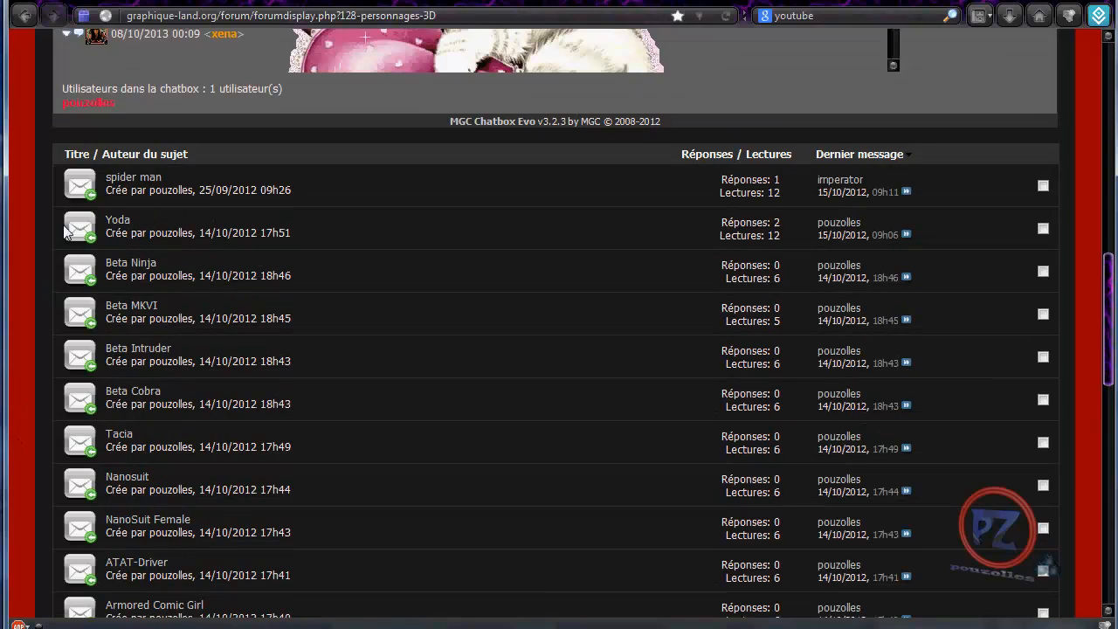
Open the spider man topic and examine the pictures of both character models and the download link.
click(127, 177)
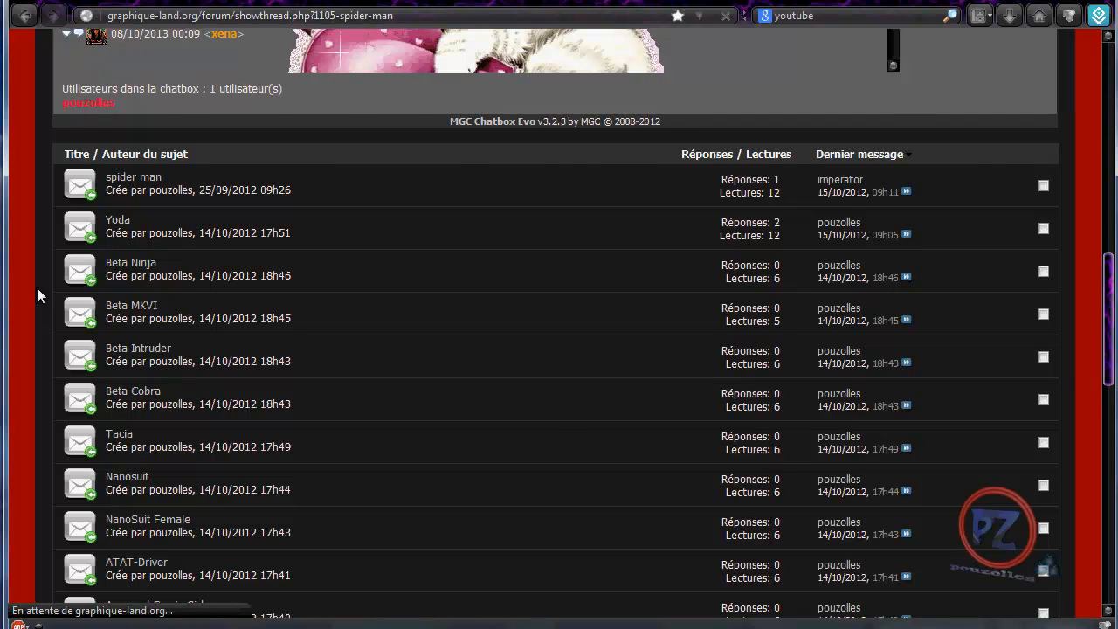
scroll(37, 288, down, 4)
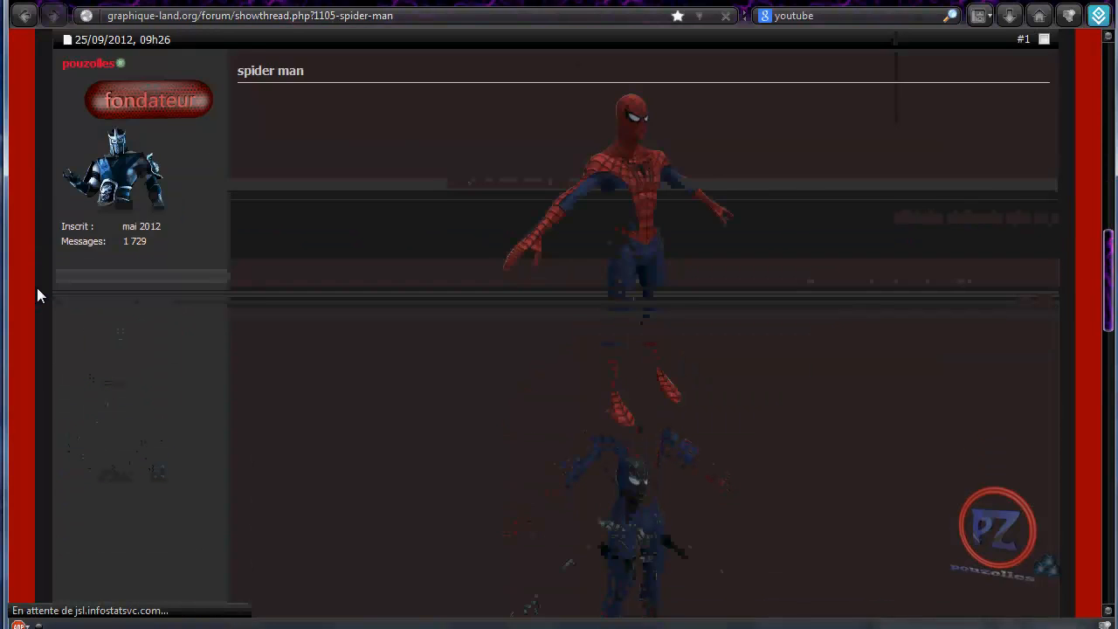
scroll(414, 292, down, 3)
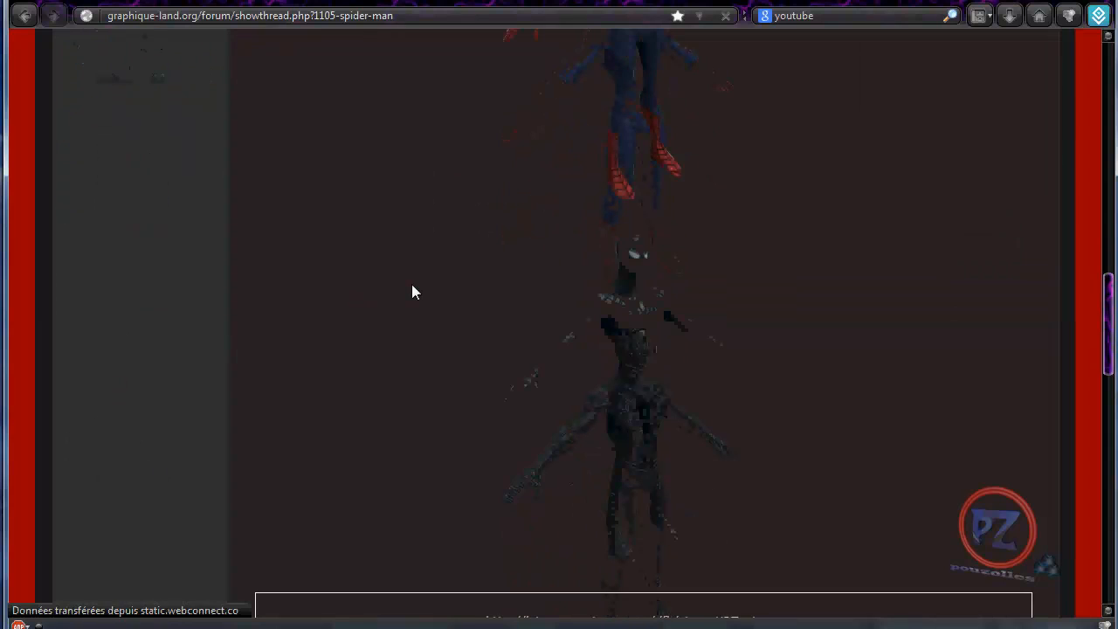
scroll(414, 292, up, 1)
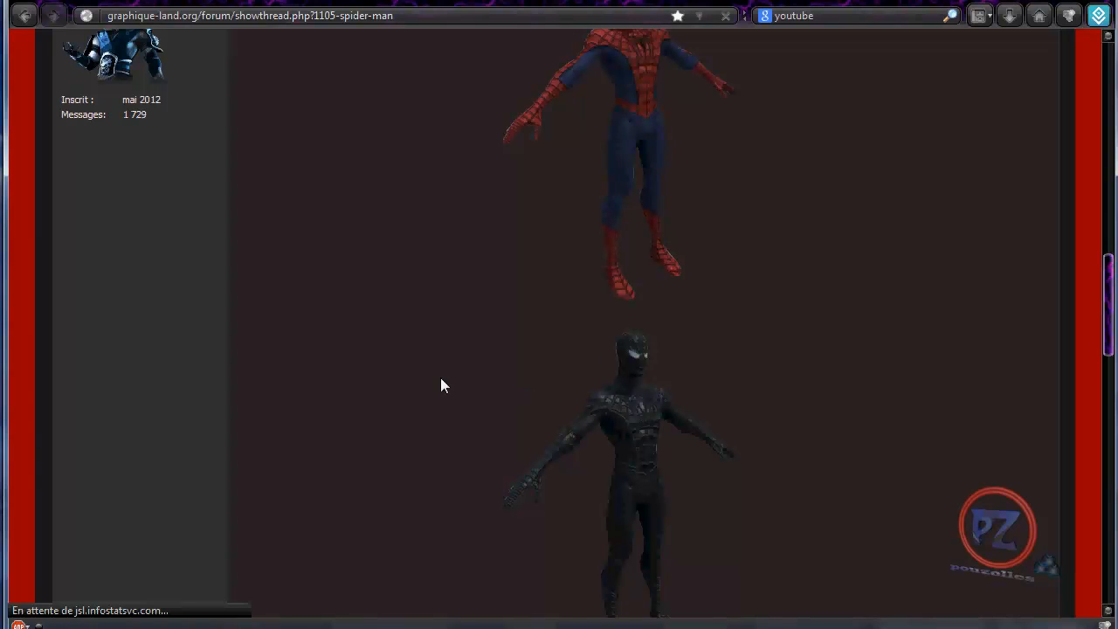
scroll(442, 384, down, 1)
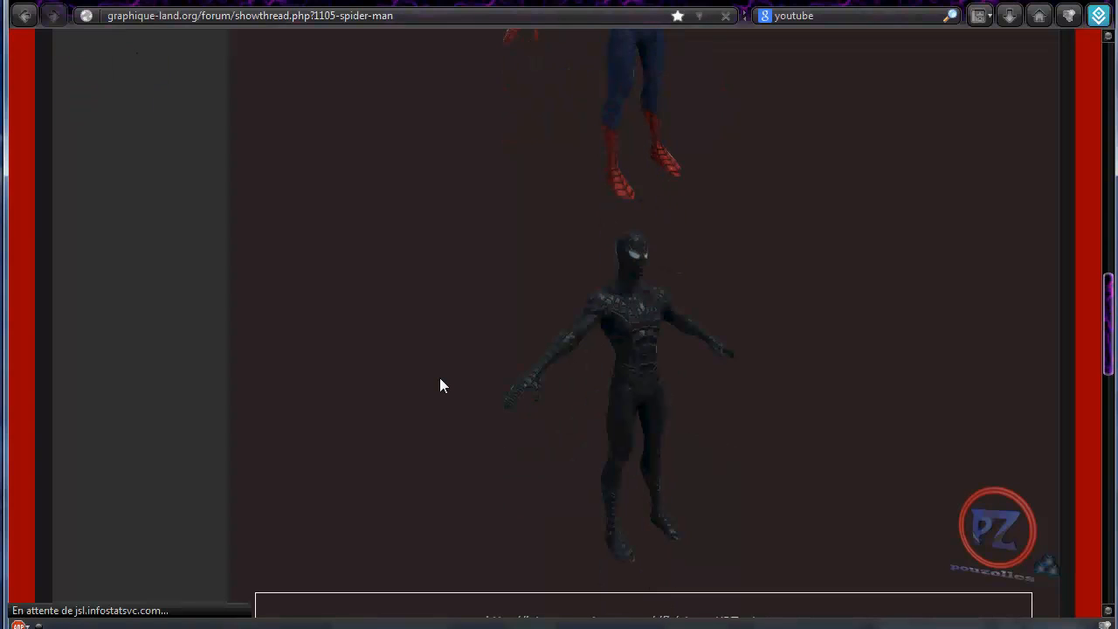
scroll(441, 385, up, 1)
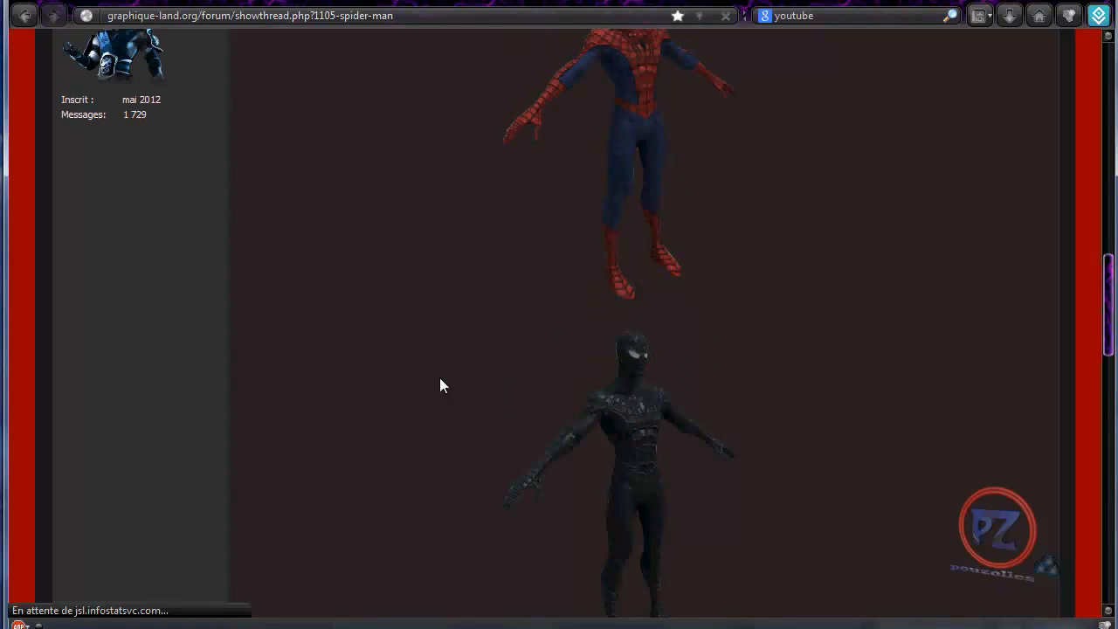
scroll(440, 384, up, 1)
scroll(440, 384, down, 1)
scroll(524, 418, down, 2)
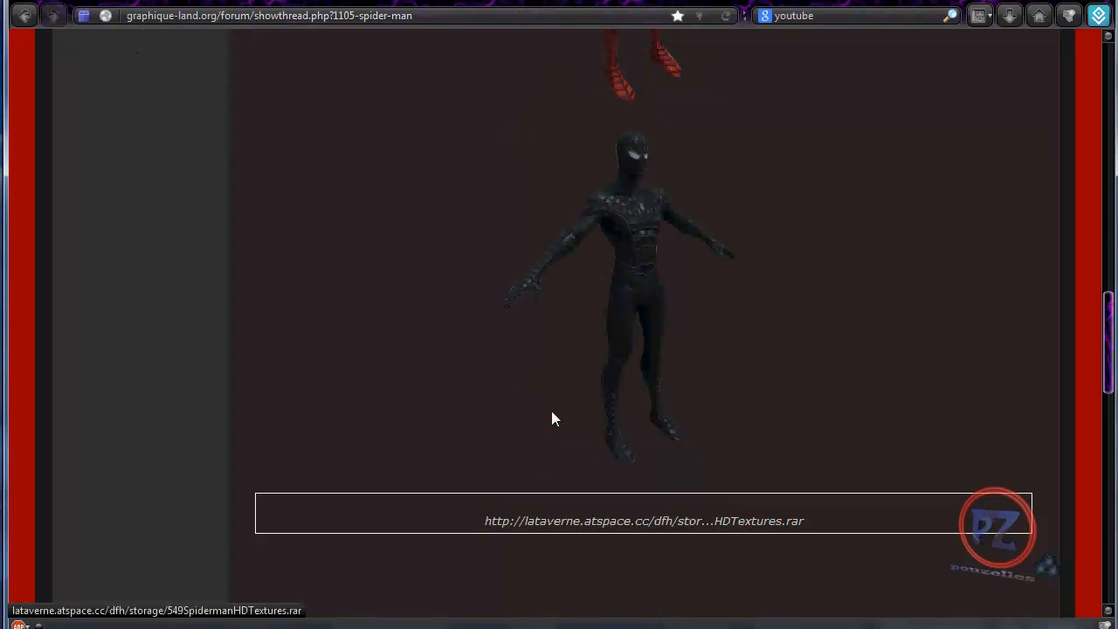
scroll(405, 352, up, 2)
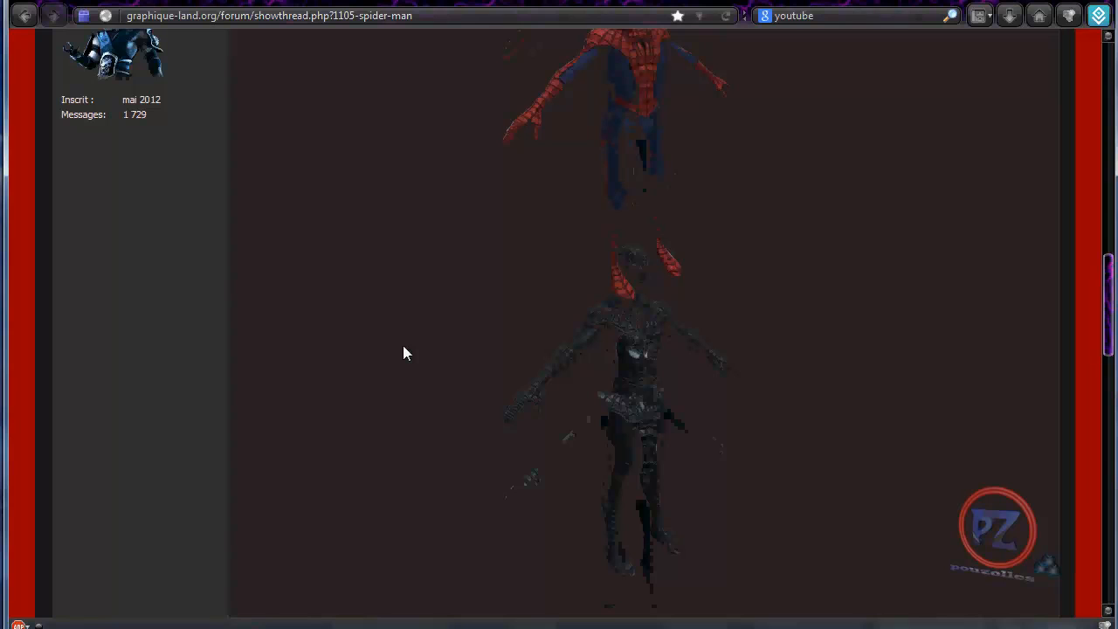
scroll(404, 352, up, 2)
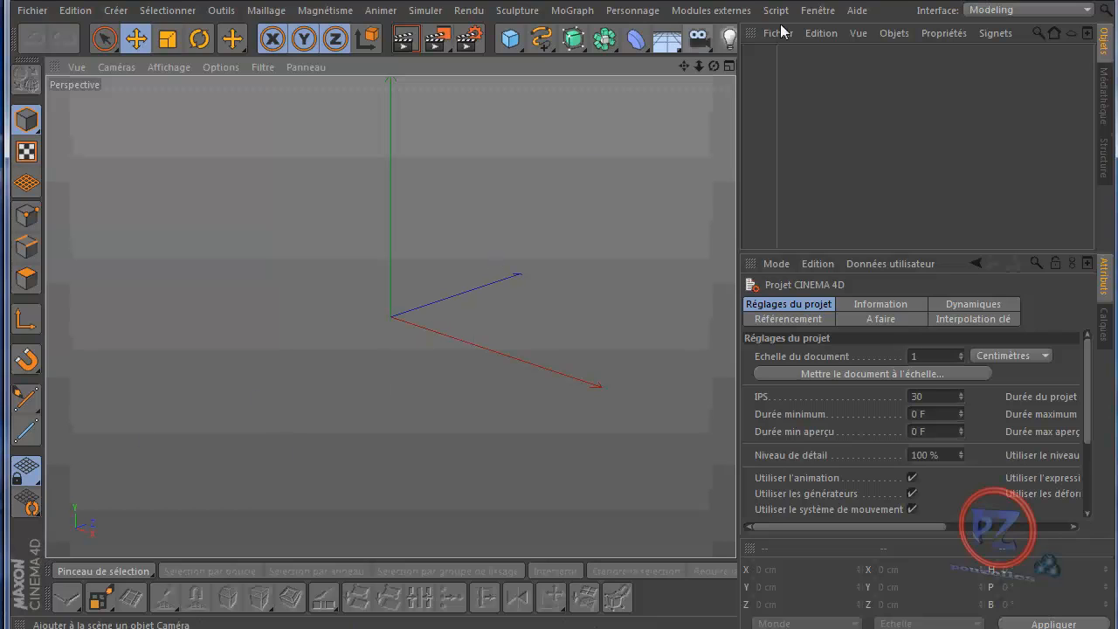
click(1088, 10)
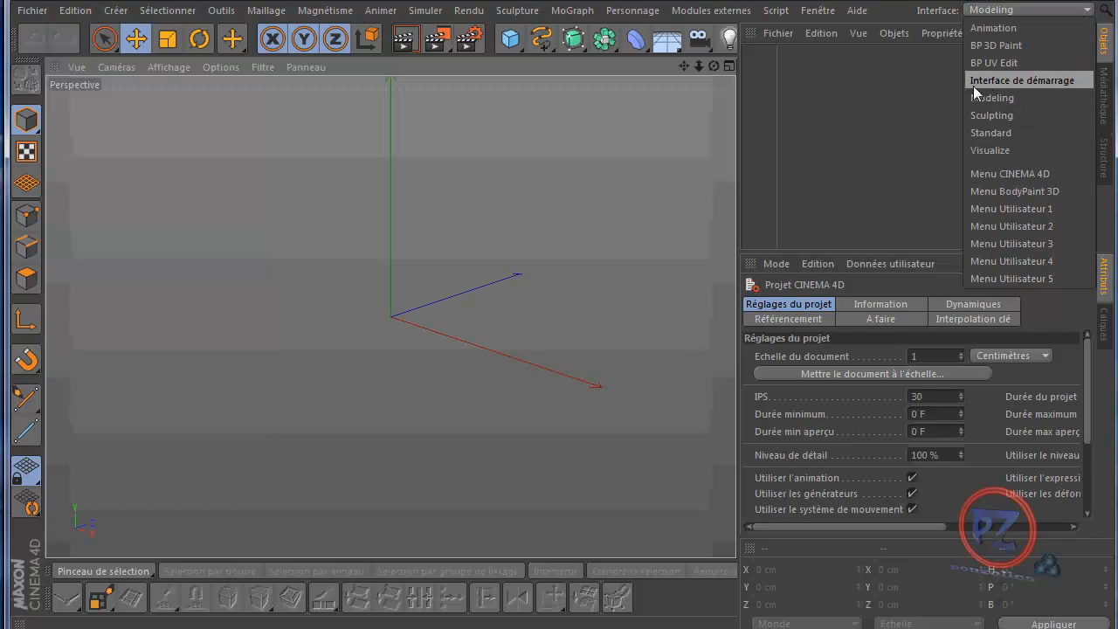
click(263, 200)
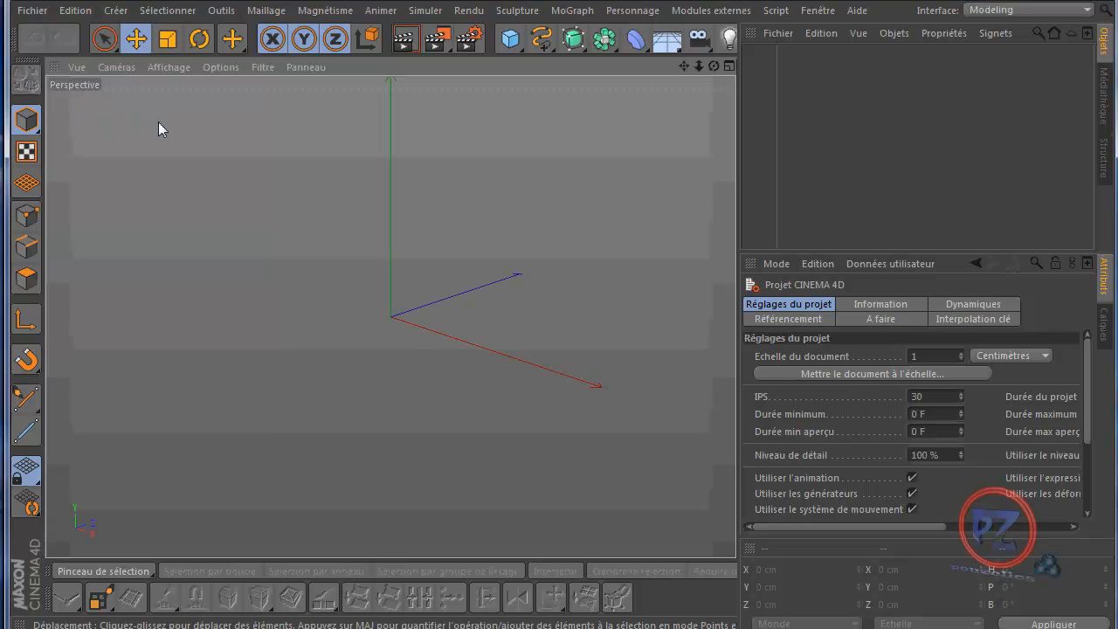
In Cinema 4D, show all four views and enlarge the Droite and Avant views by shrinking the Perspective and Haut views.
middle_click(379, 299)
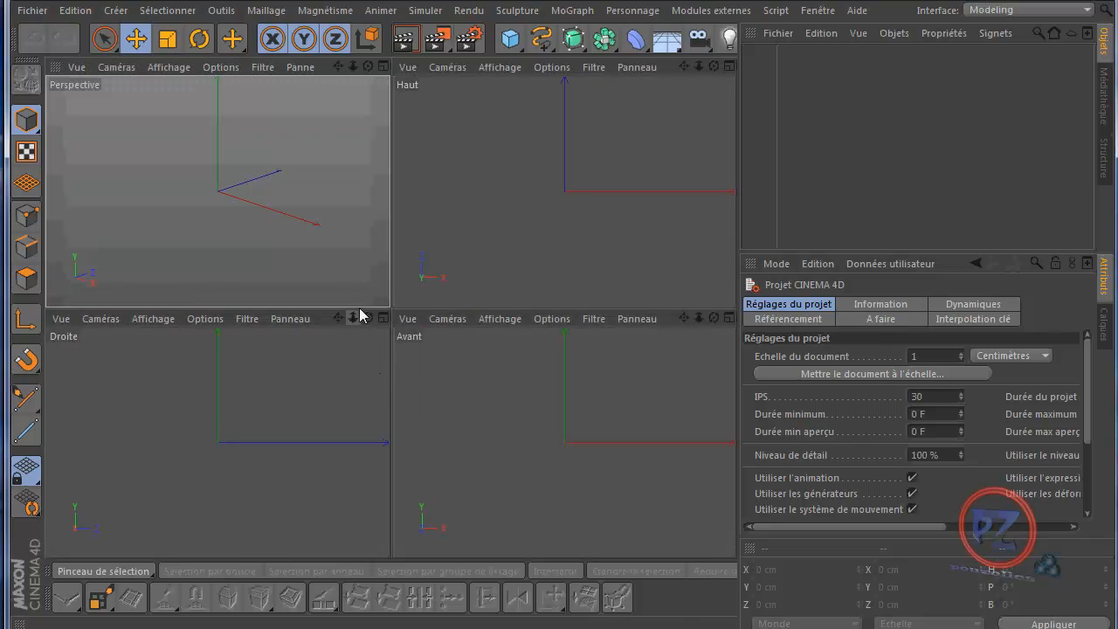
drag(358, 307, 367, 223)
mouse_move(369, 144)
mouse_down()
mouse_move(370, 81)
mouse_move(371, 130)
mouse_up()
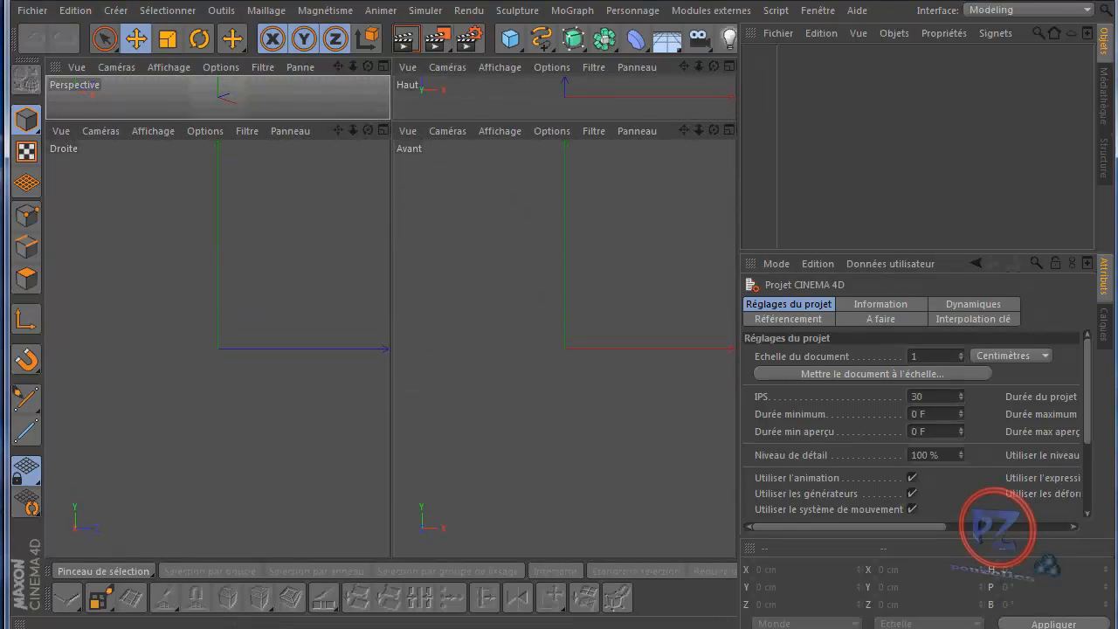
Place the human body reference image as the background of both the Droite and Avant views.
drag(1, 372, 212, 372)
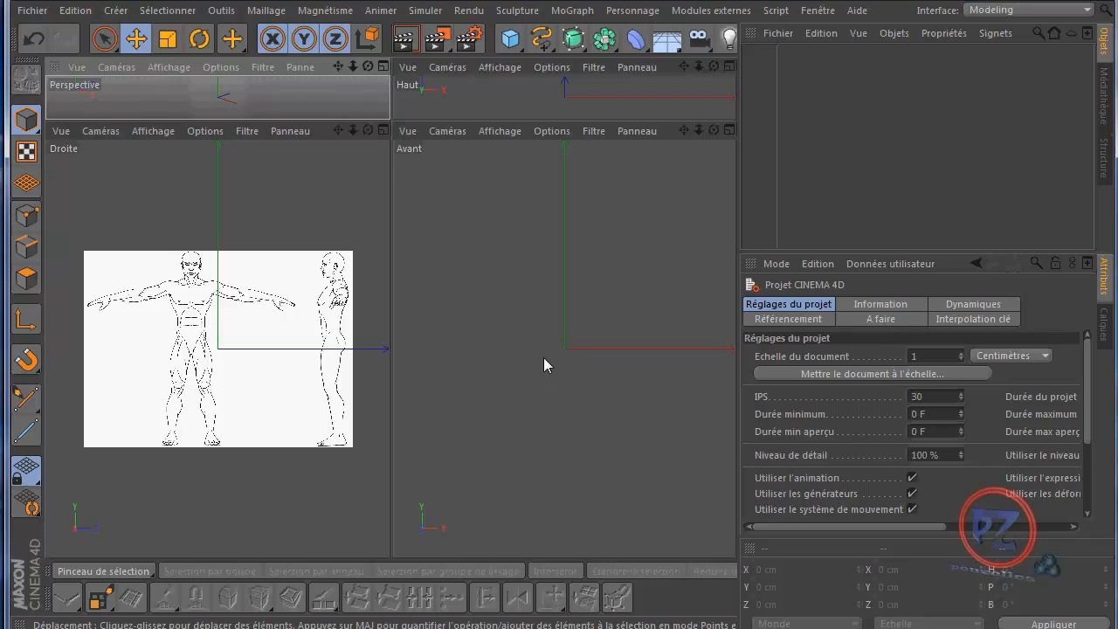
drag(543, 365, 544, 364)
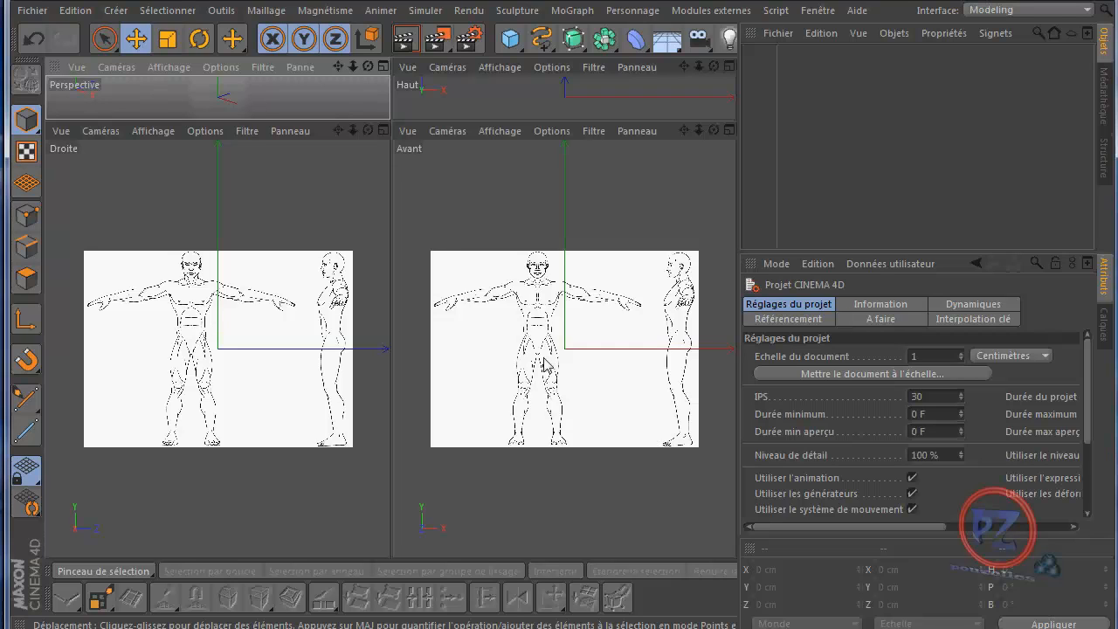
Maximize the Droite view and turn on its grid display.
middle_click(339, 201)
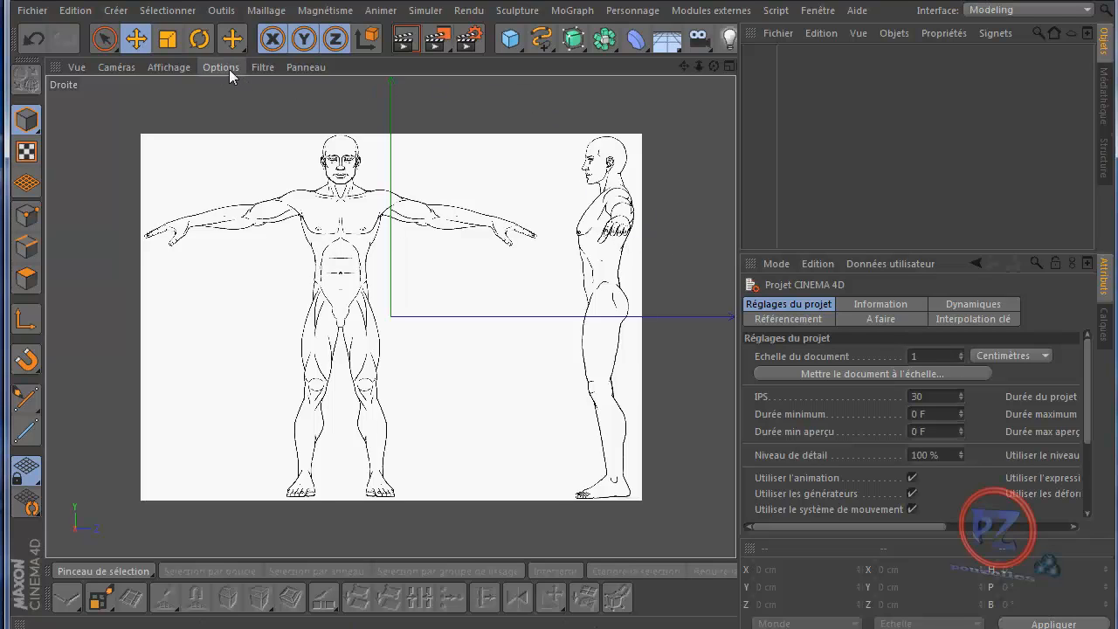
click(260, 68)
click(288, 320)
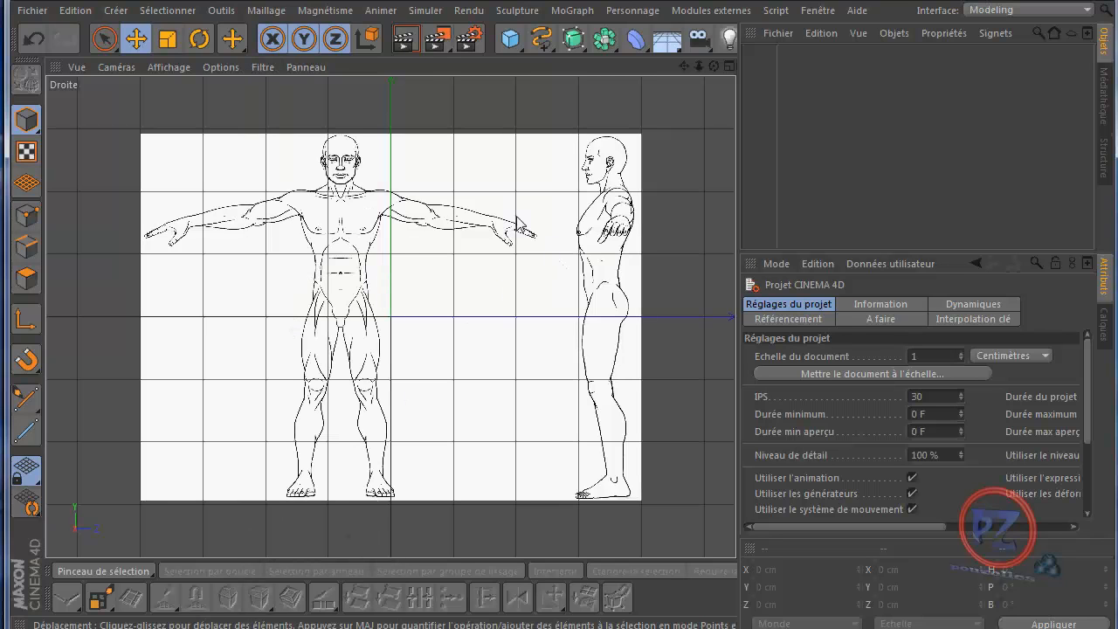
Open the Droite view's background settings and set the reference image's transparency to 93%.
click(219, 67)
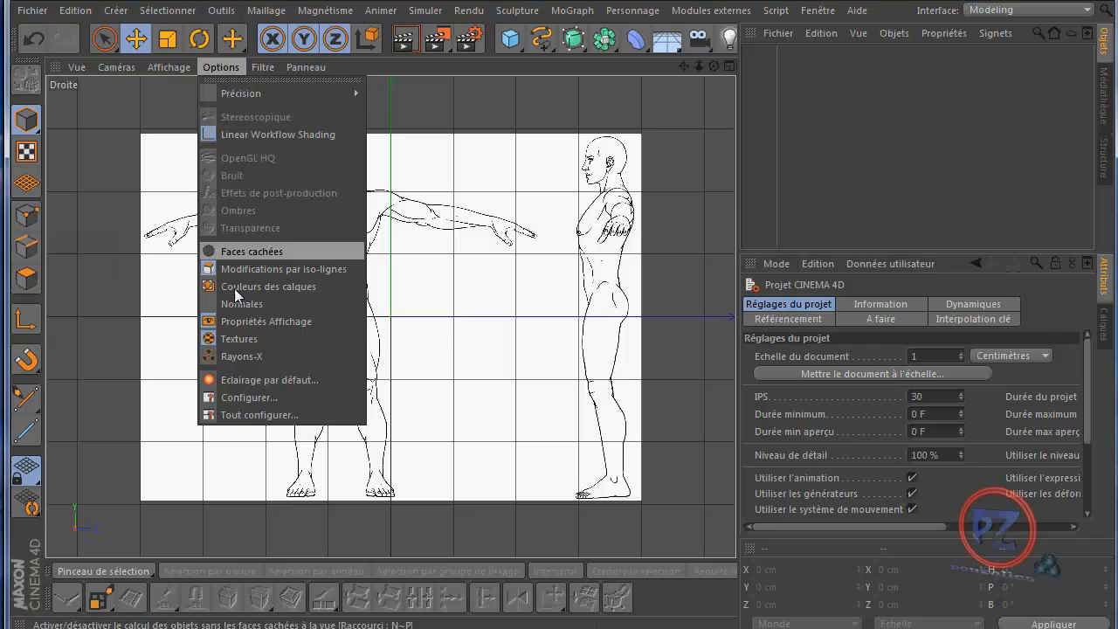
click(240, 397)
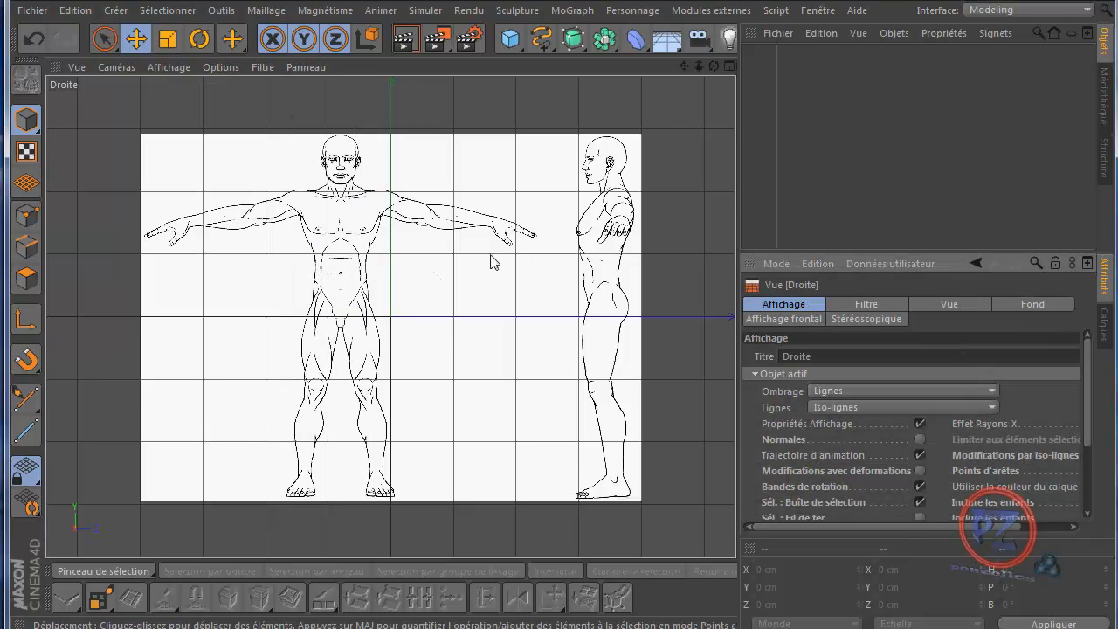
click(220, 67)
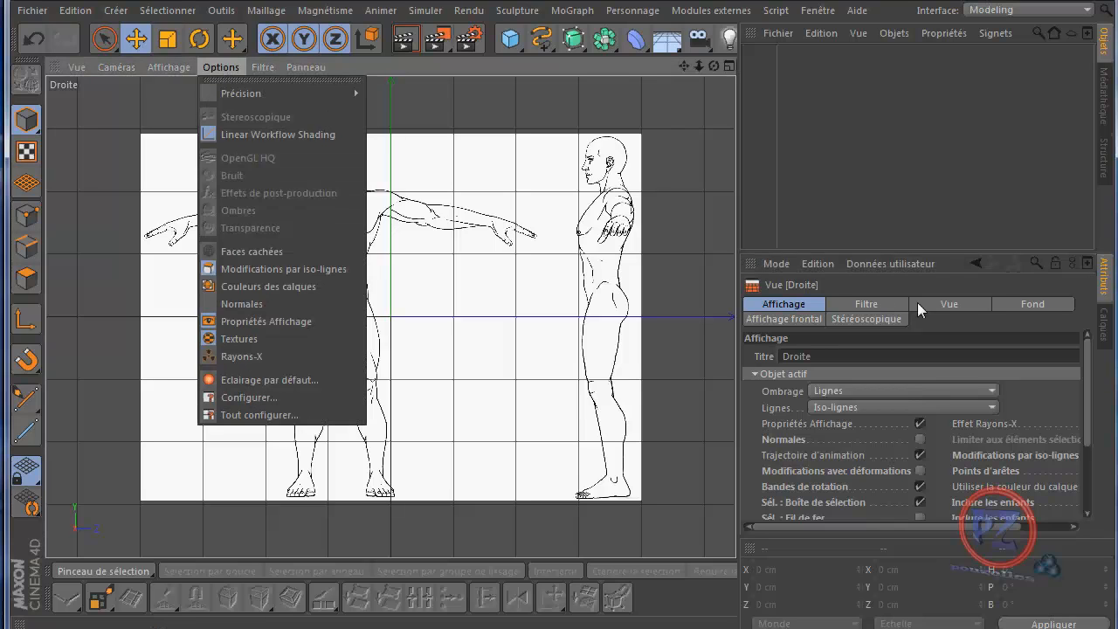
click(1021, 305)
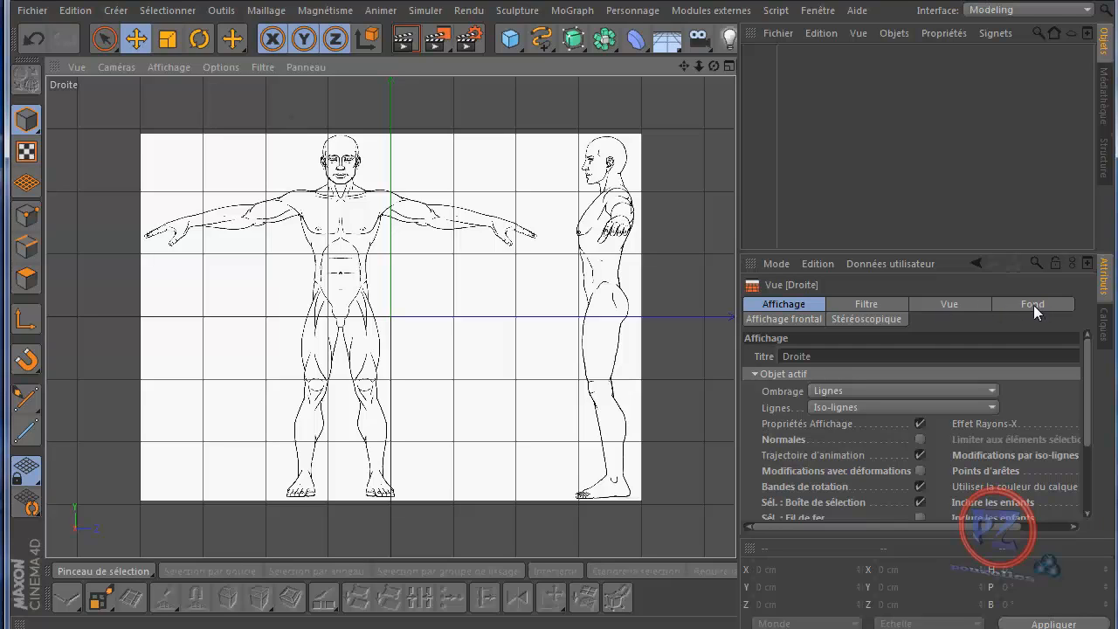
click(1033, 305)
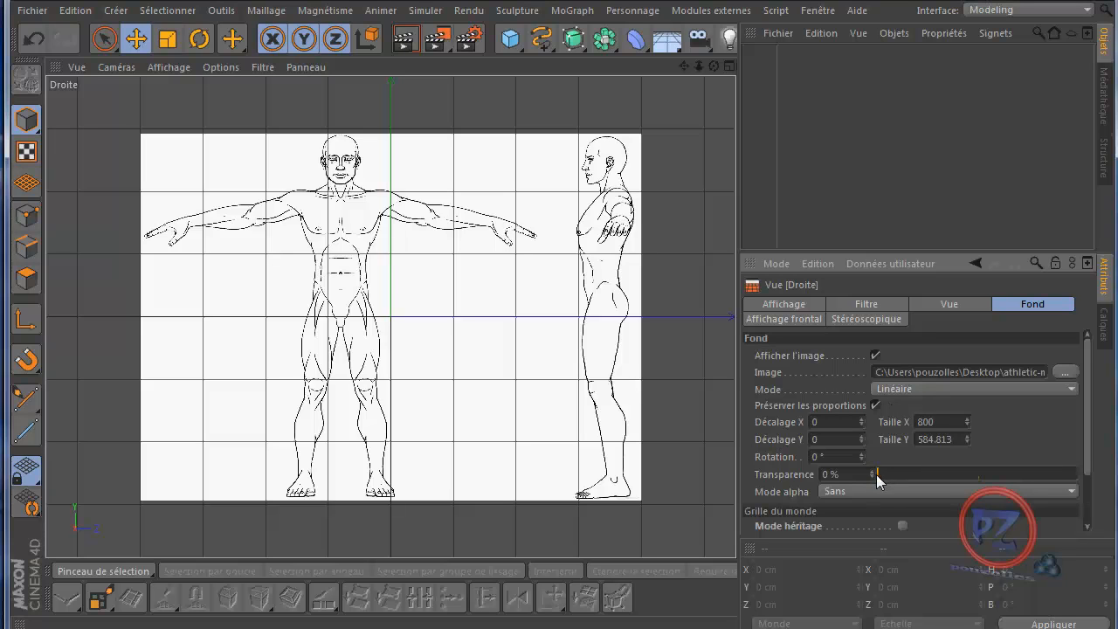
drag(879, 473, 1072, 479)
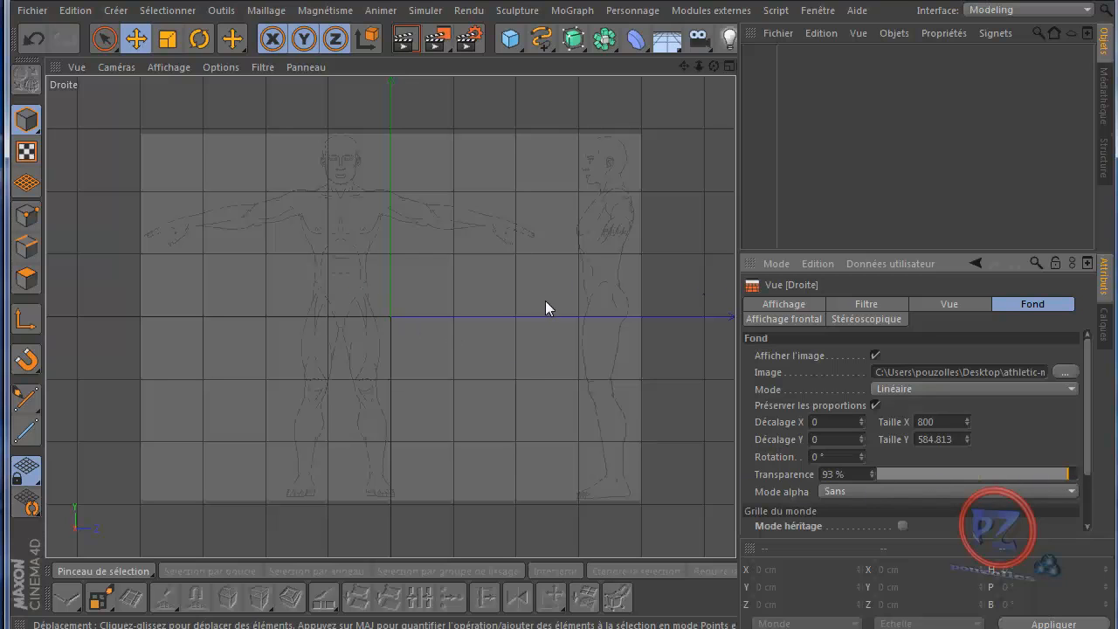
Offset the Droite view's background image to X -359 so the side-view figure sits on the vertical axis.
scroll(528, 301, up, 5)
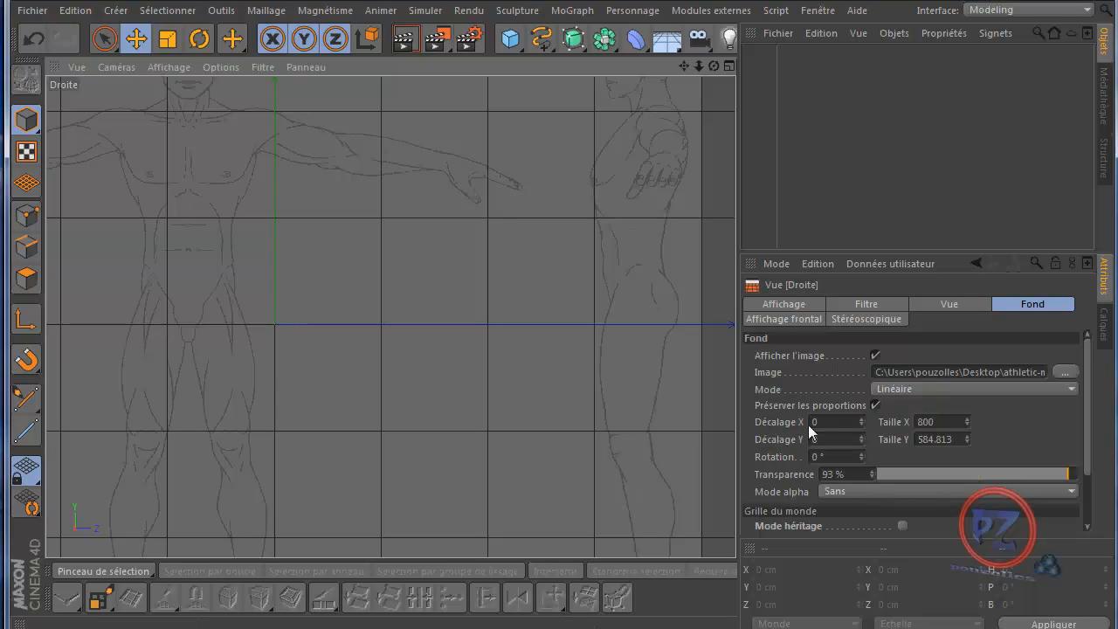
click(861, 418)
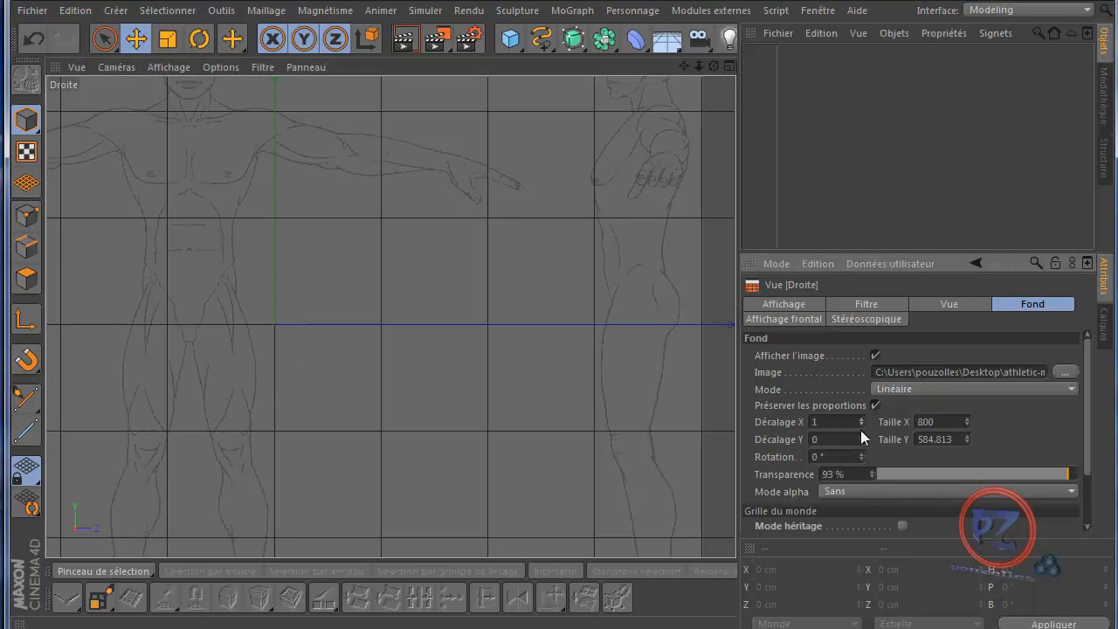
mouse_move(861, 423)
mouse_down()
mouse_move(811, 528)
mouse_move(862, 422)
mouse_move(815, 494)
mouse_move(863, 428)
mouse_up()
click(863, 423)
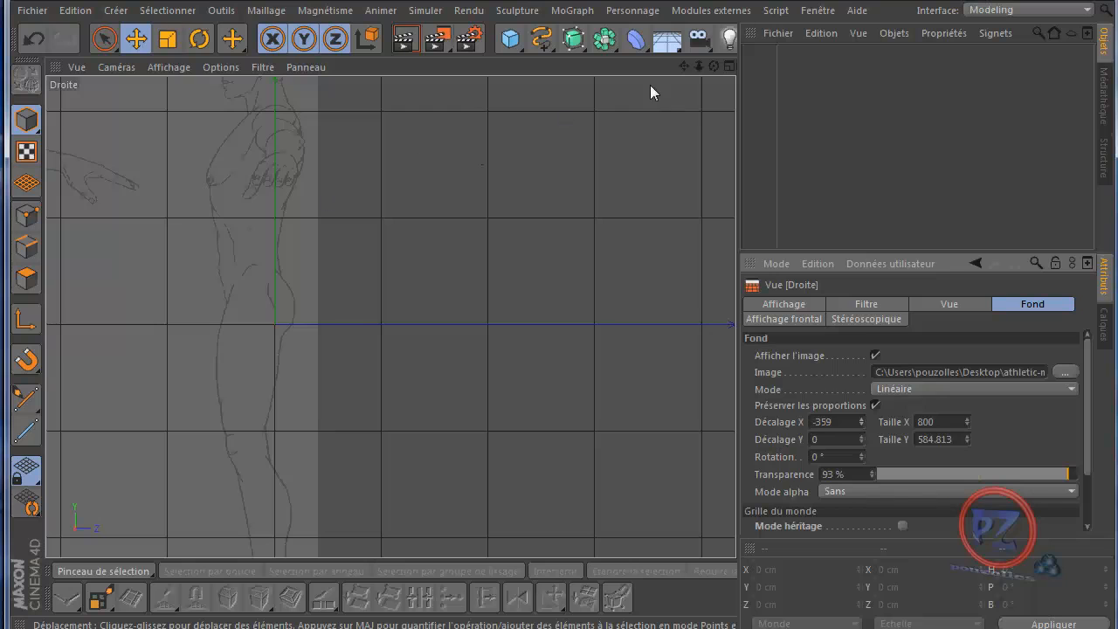
drag(685, 66, 571, 287)
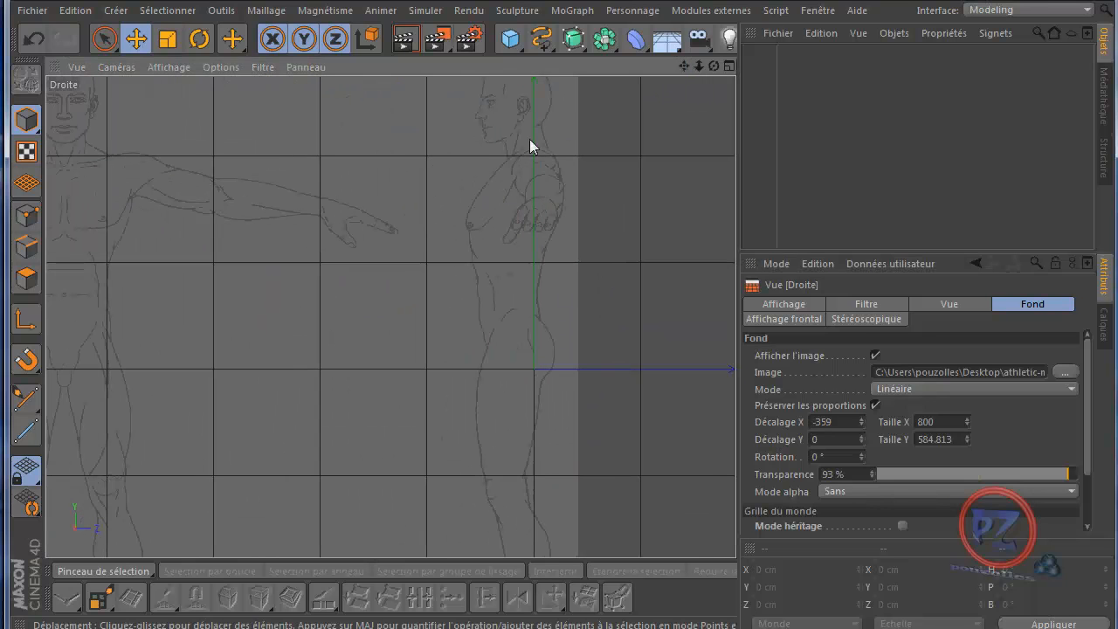
Maximize the Avant view and set its background image's transparency to 92%.
middle_click(226, 453)
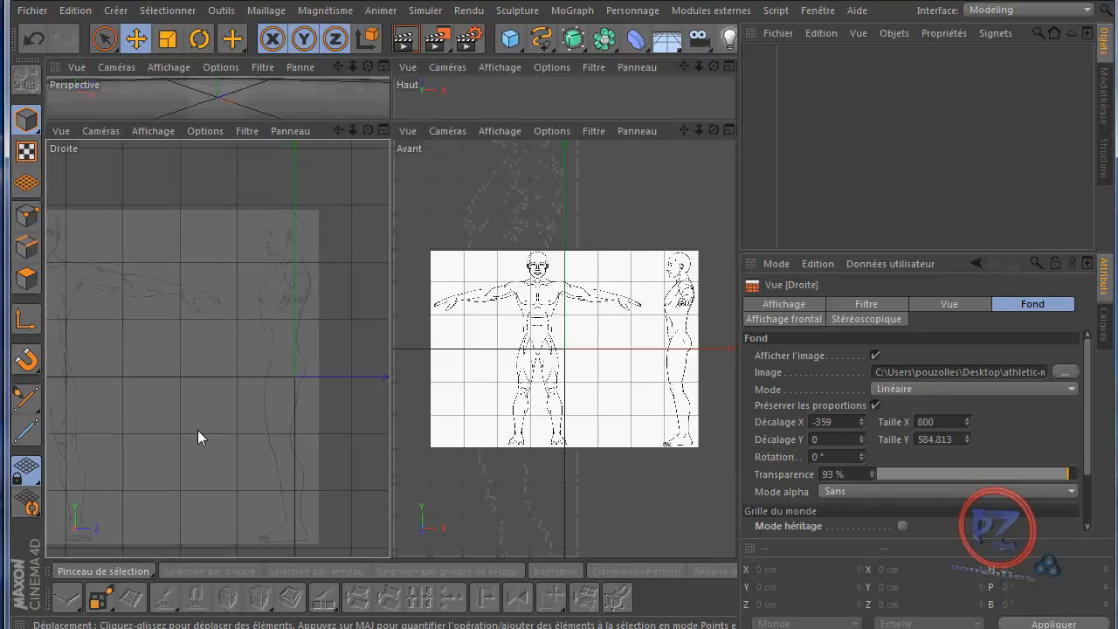
middle_click(606, 330)
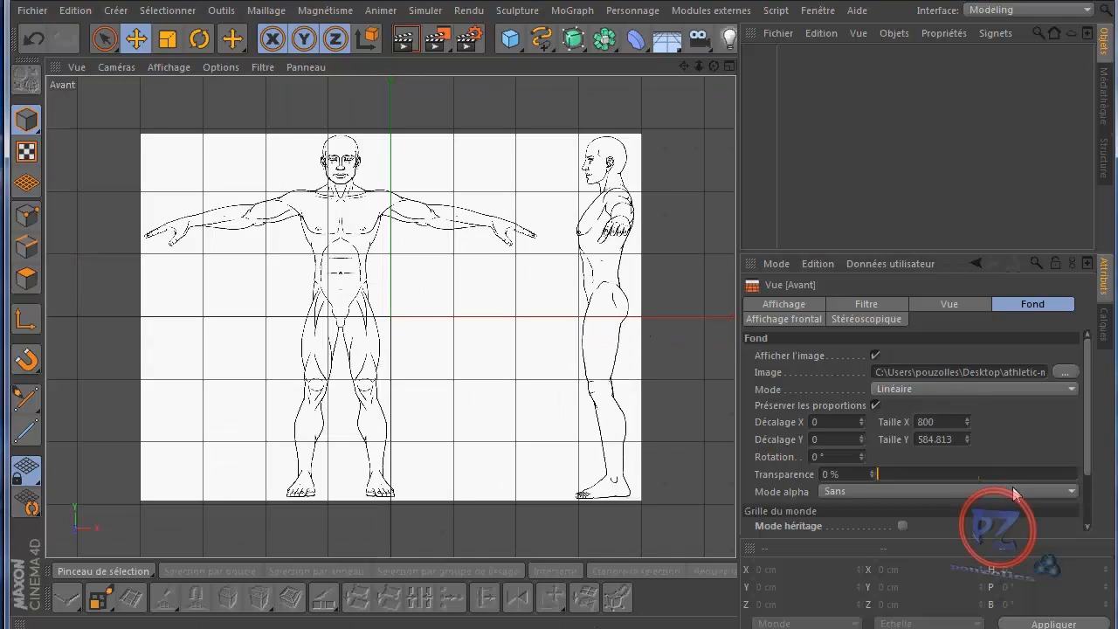
click(1060, 474)
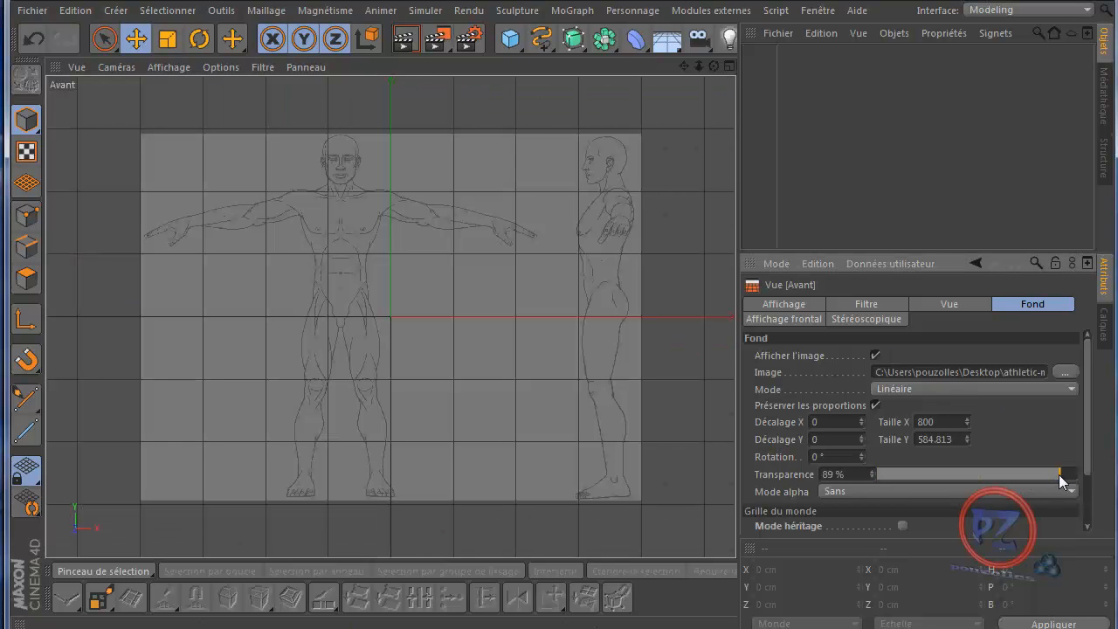
drag(1062, 475, 1066, 477)
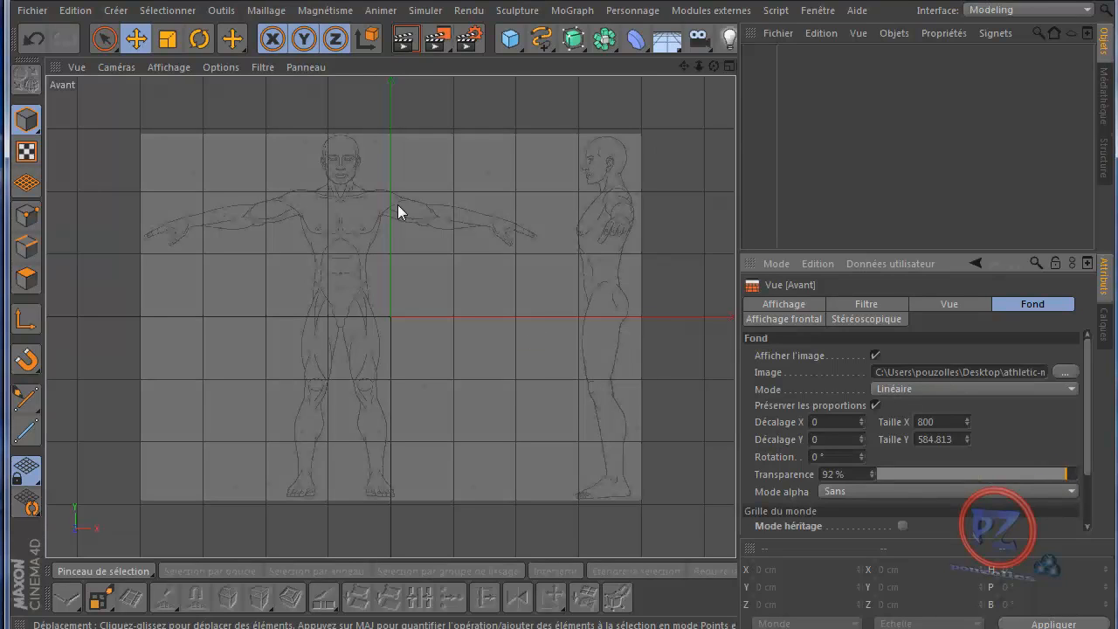
Offset the Avant view's background image to X 80 so the front-view figure is centred on the vertical axis.
scroll(332, 241, up, 4)
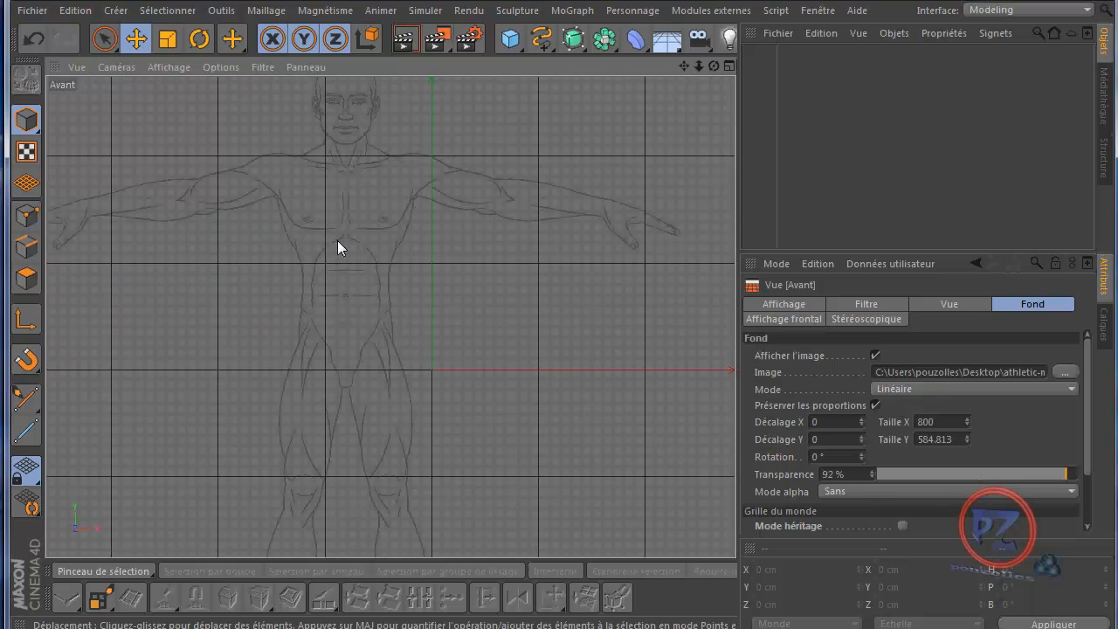
scroll(379, 105, up, 5)
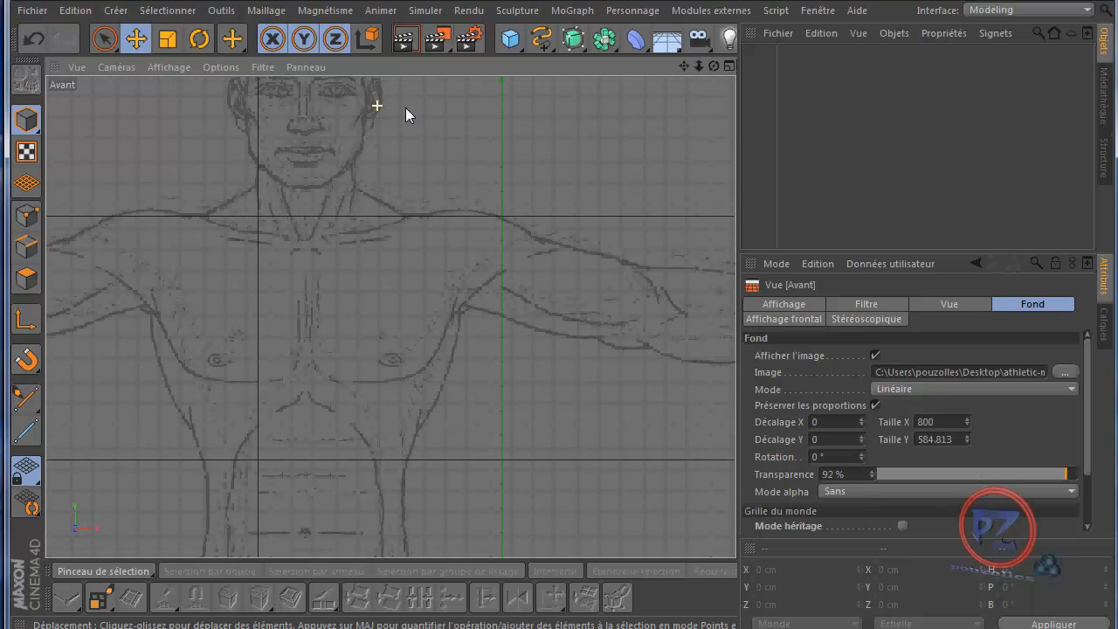
scroll(410, 119, up, 2)
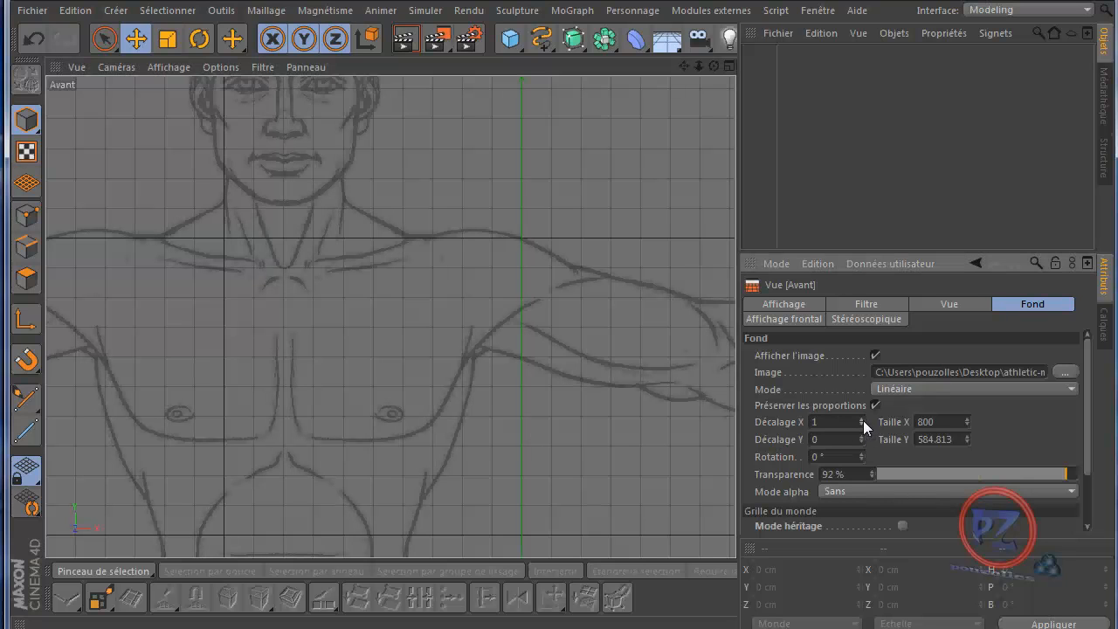
drag(863, 420, 863, 420)
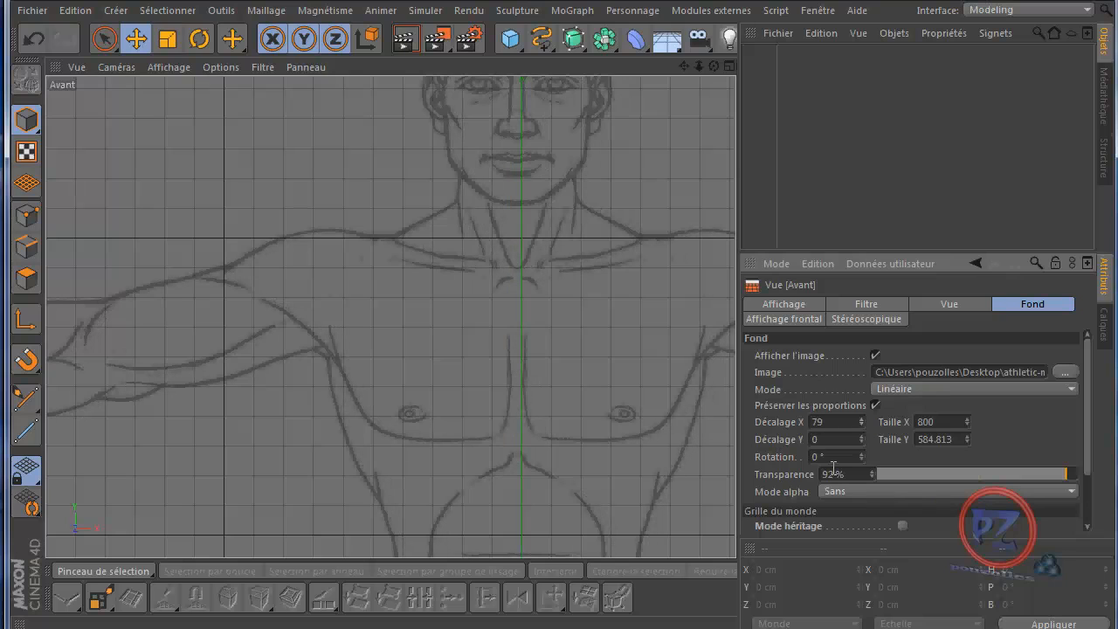
click(863, 418)
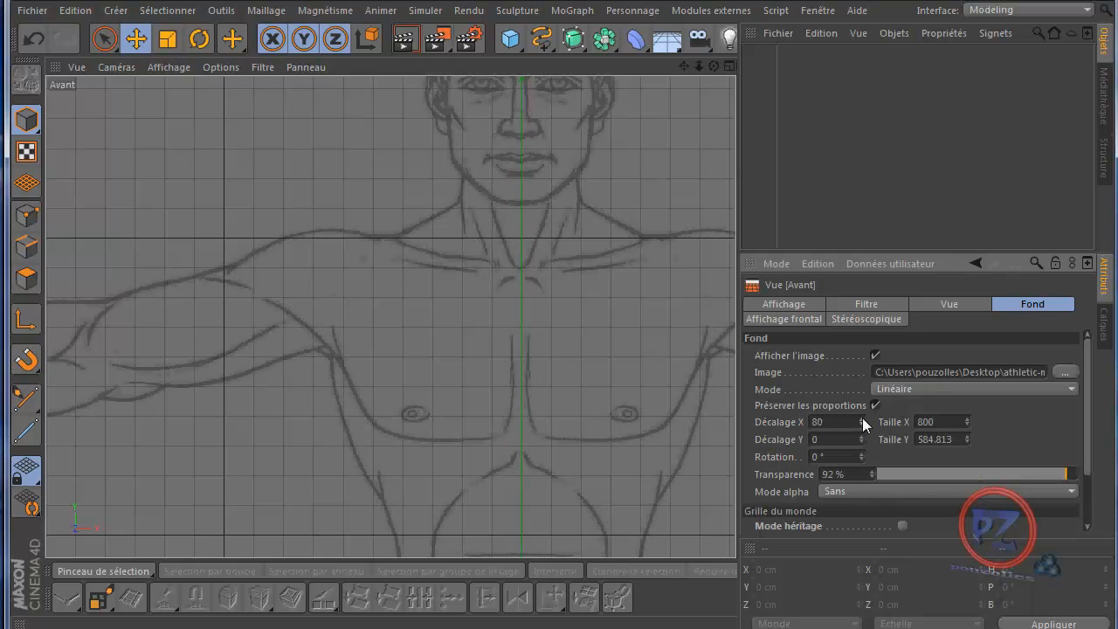
click(863, 417)
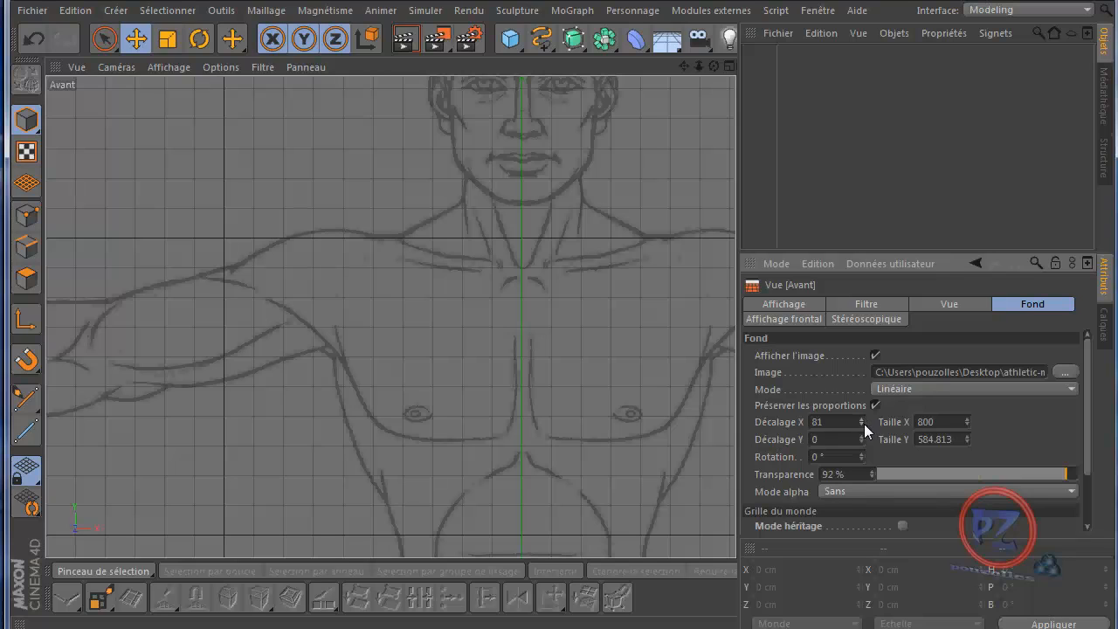
click(863, 425)
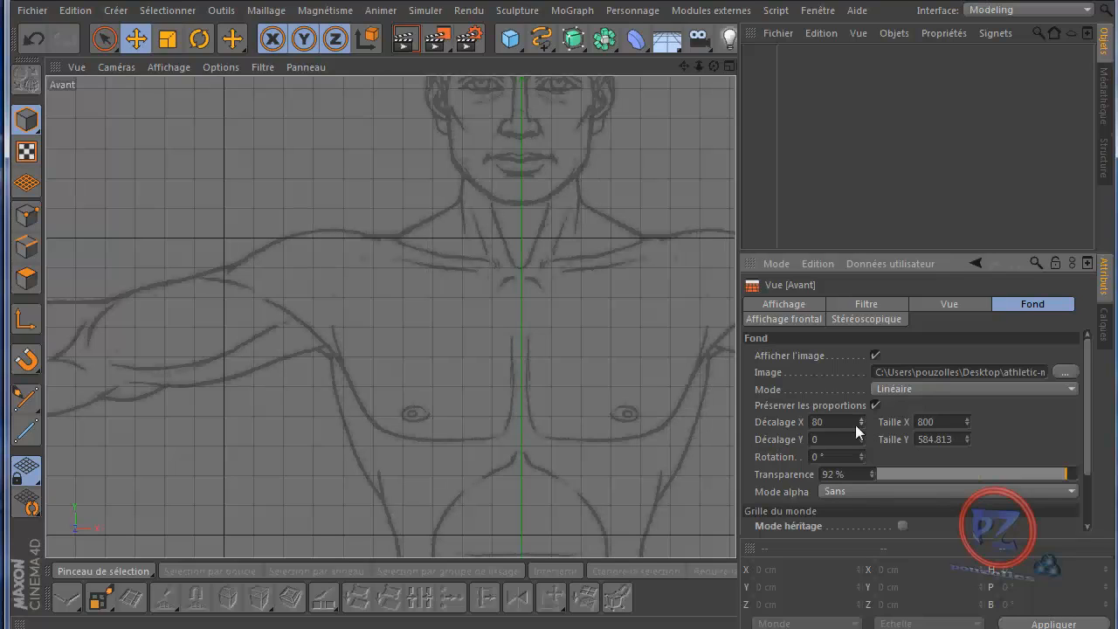
Hide the grid in the Avant view and frame the front-view figure.
scroll(485, 310, down, 5)
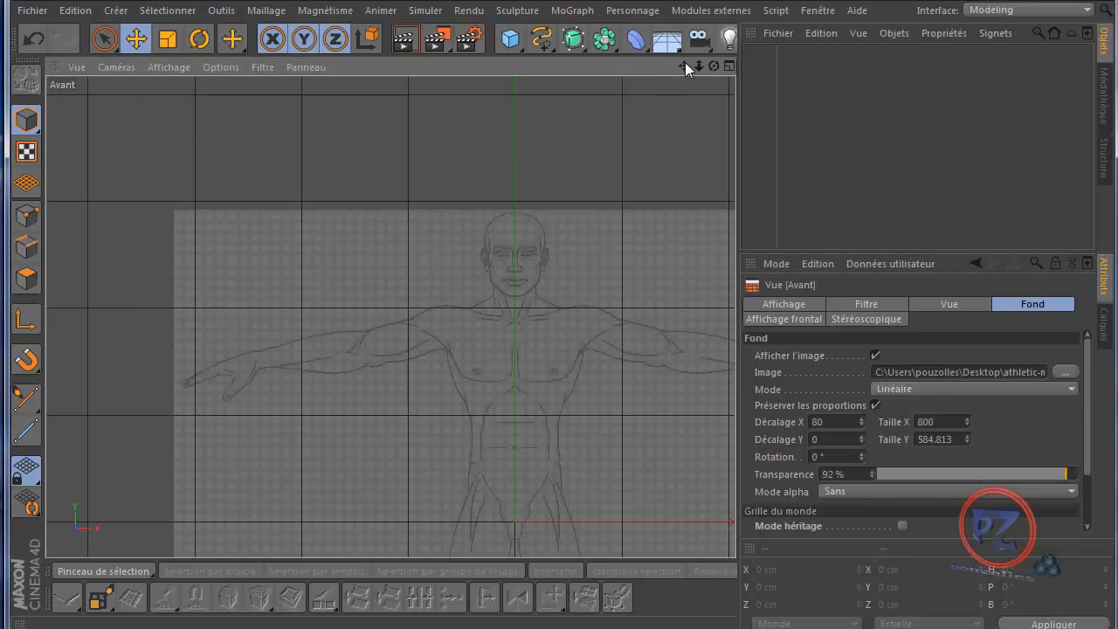
drag(684, 66, 550, 275)
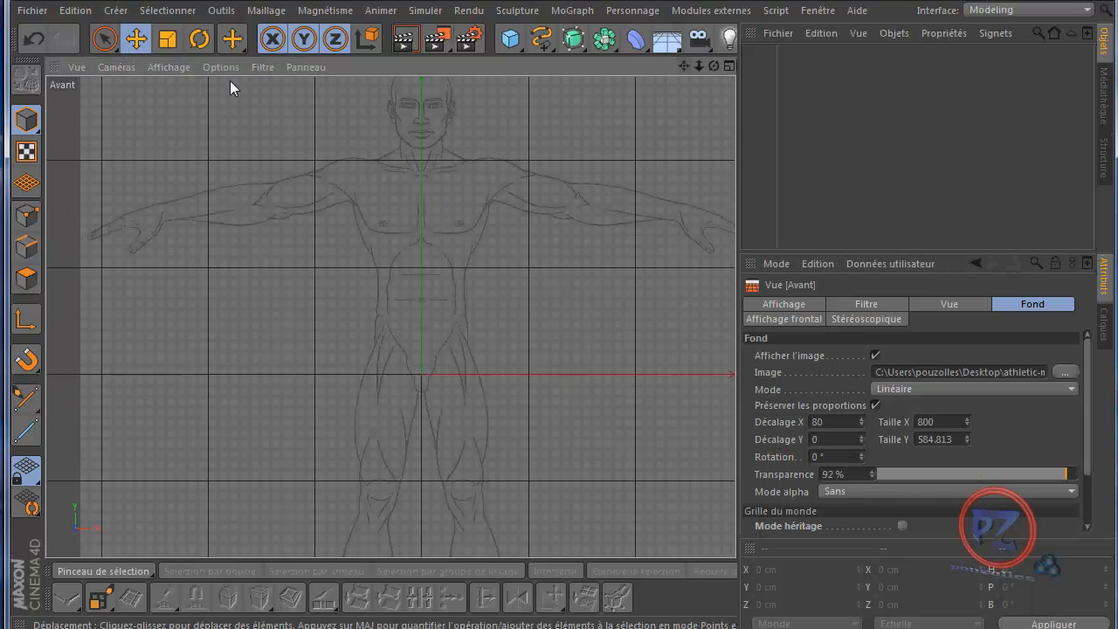
click(259, 68)
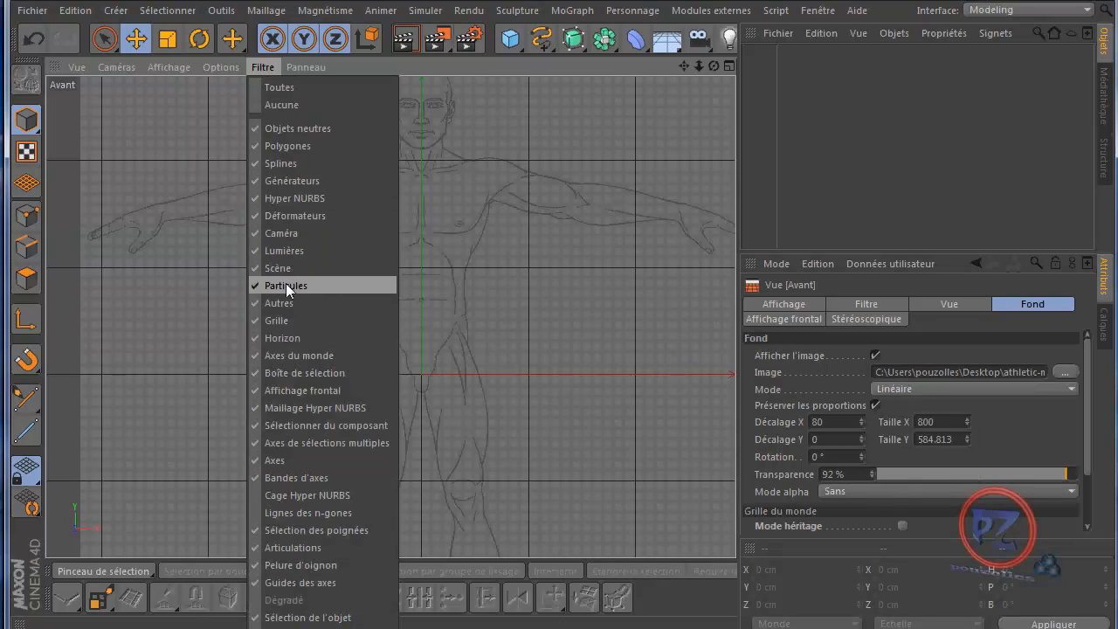
click(280, 321)
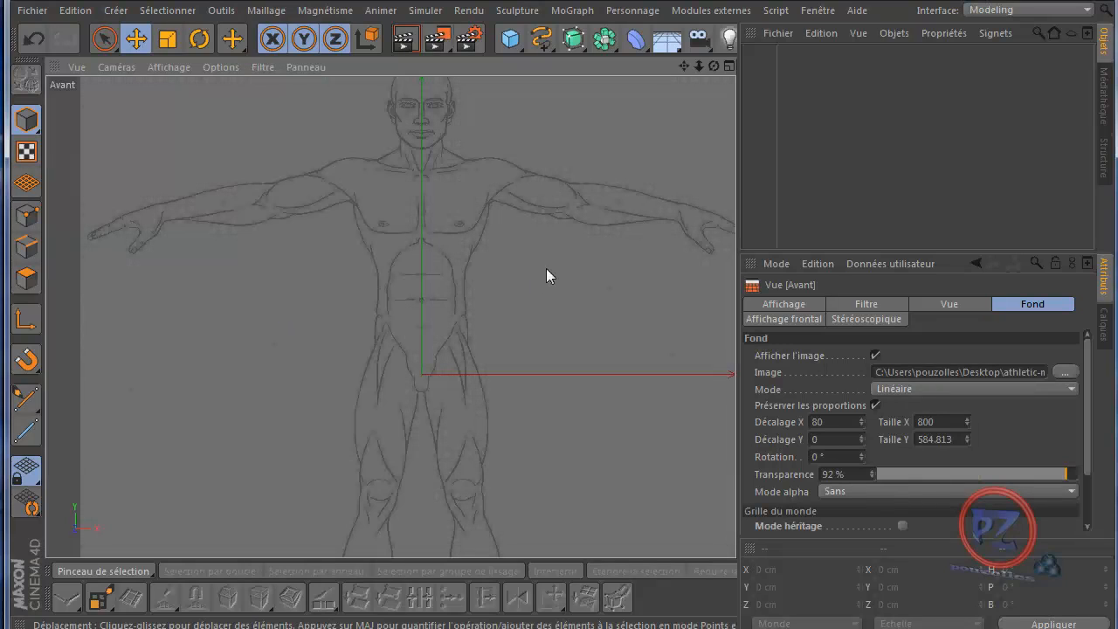
scroll(546, 268, down, 5)
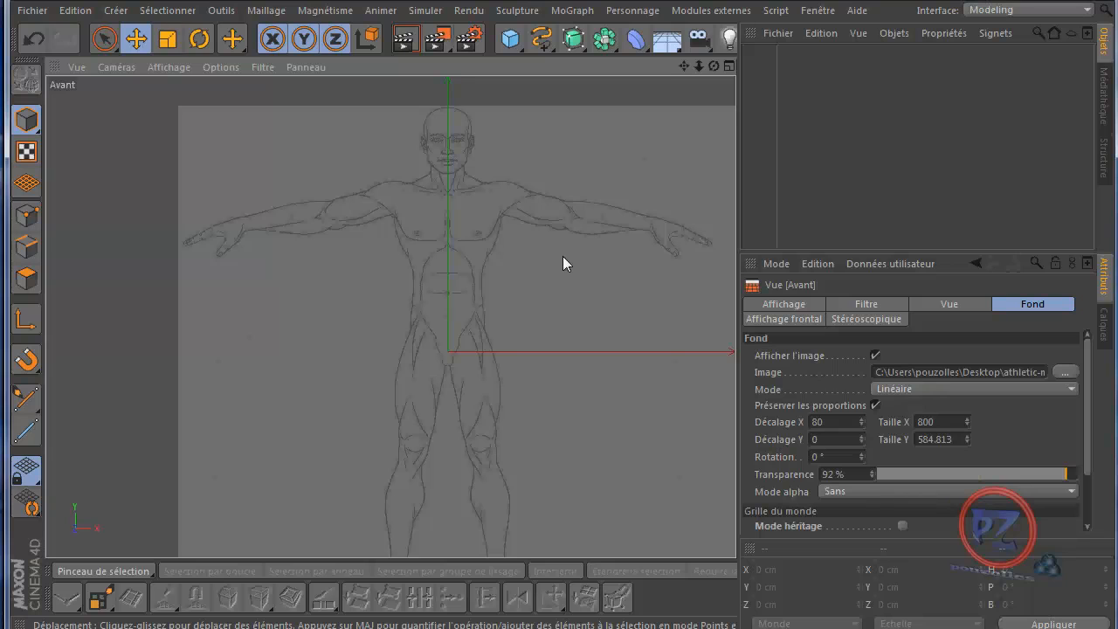
drag(682, 68, 559, 290)
Return to the four-view layout, then maximize the Droite view and frame both figures from head to feet.
middle_click(438, 447)
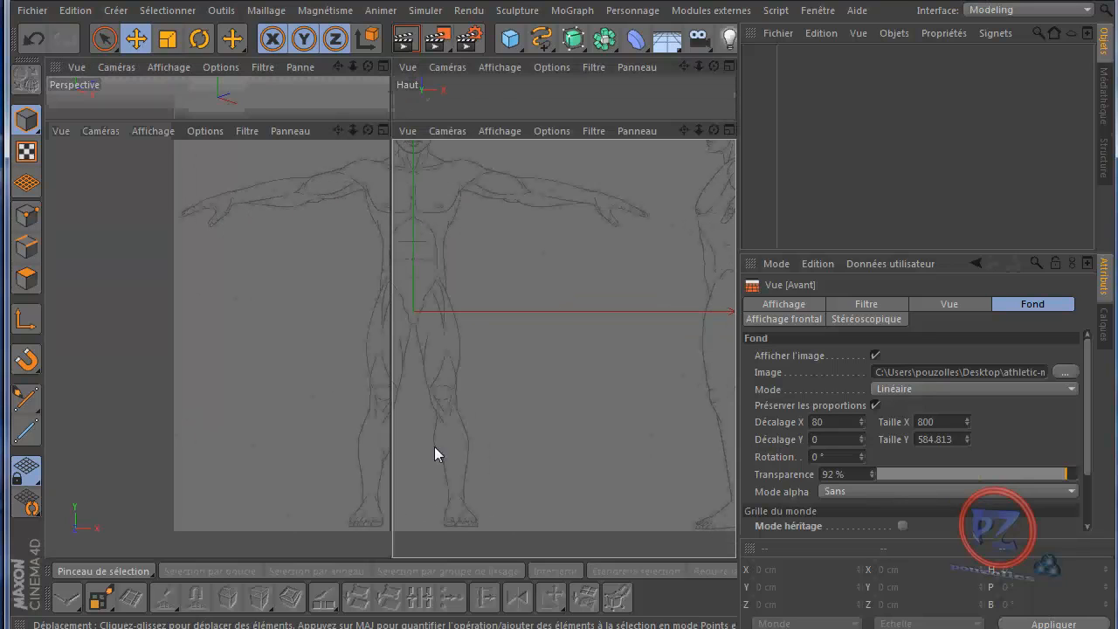
click(321, 407)
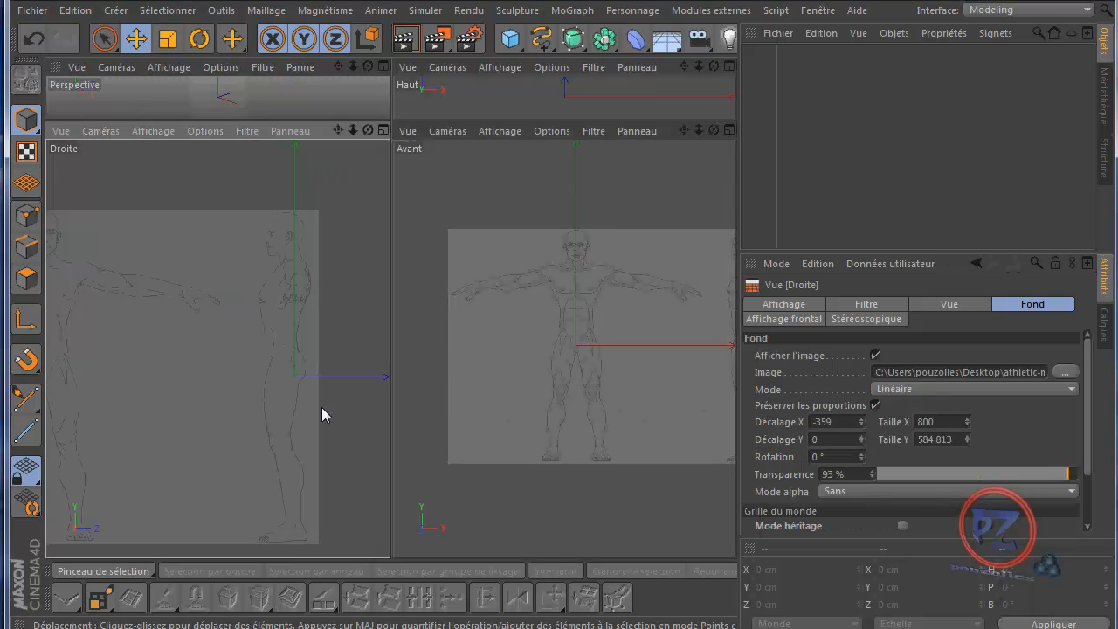
middle_click(322, 407)
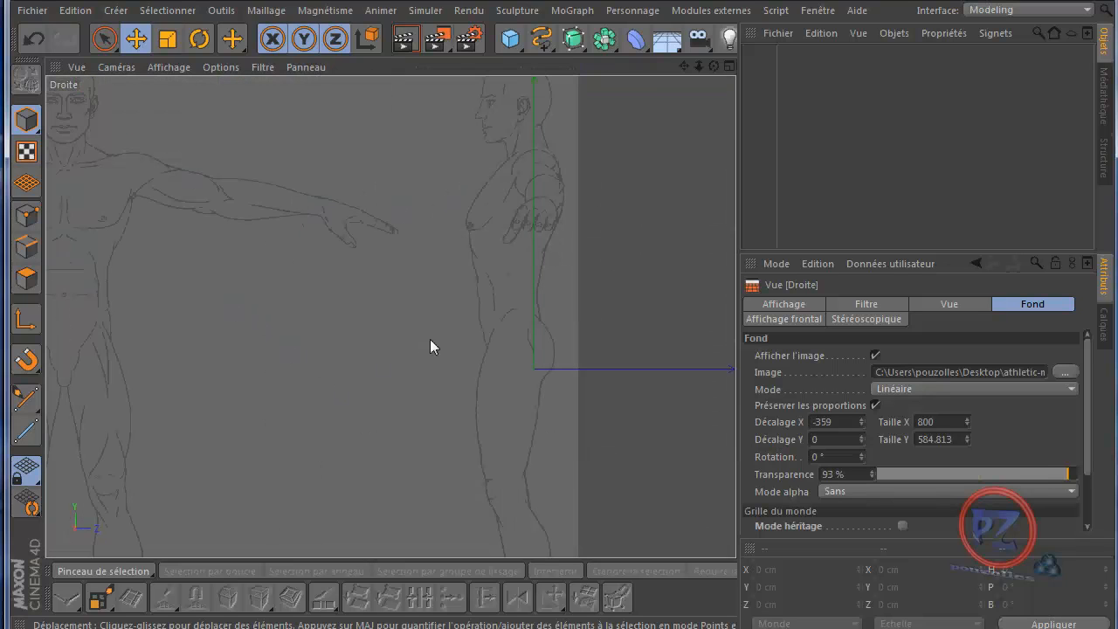
scroll(665, 114, down, 3)
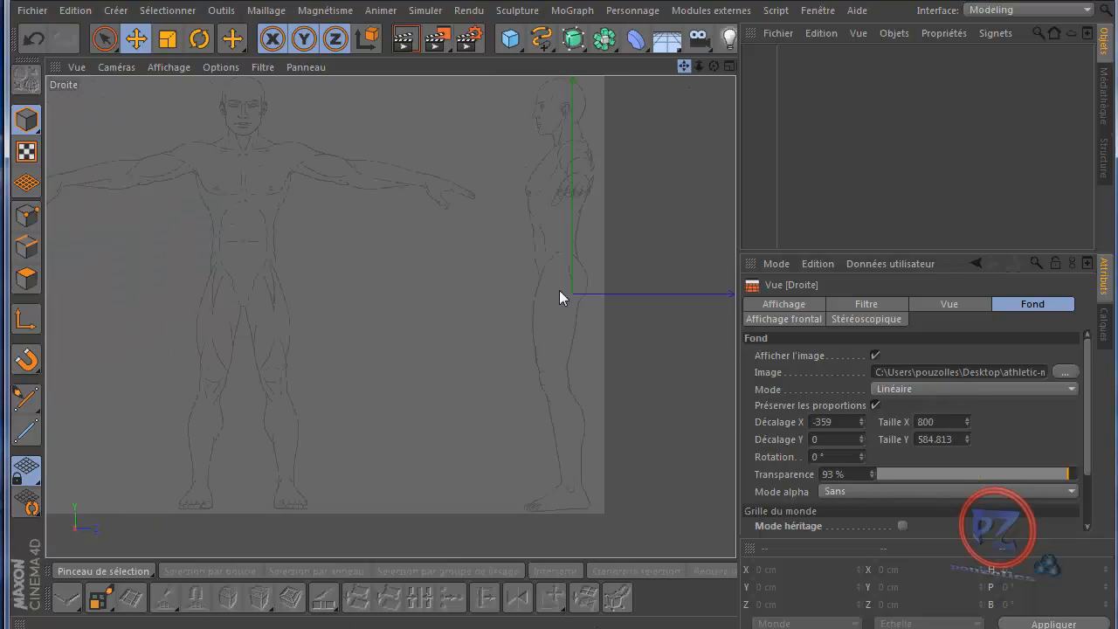
scroll(559, 291, up, 1)
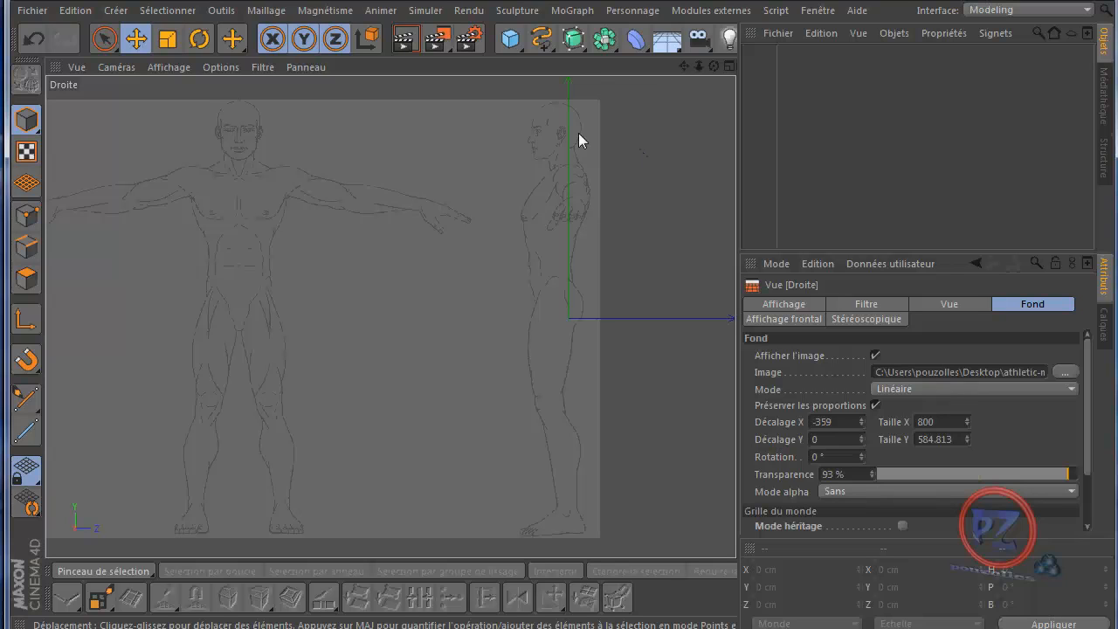
Add a cube primitive and narrow it along Z to about 75 cm over the side-view figure.
click(511, 42)
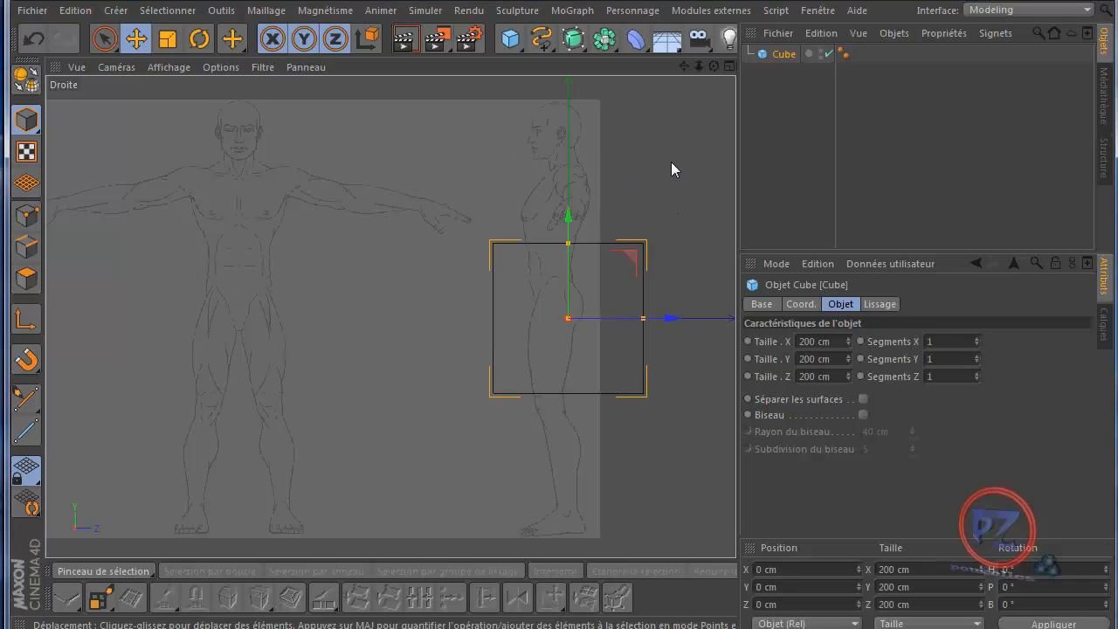
click(511, 38)
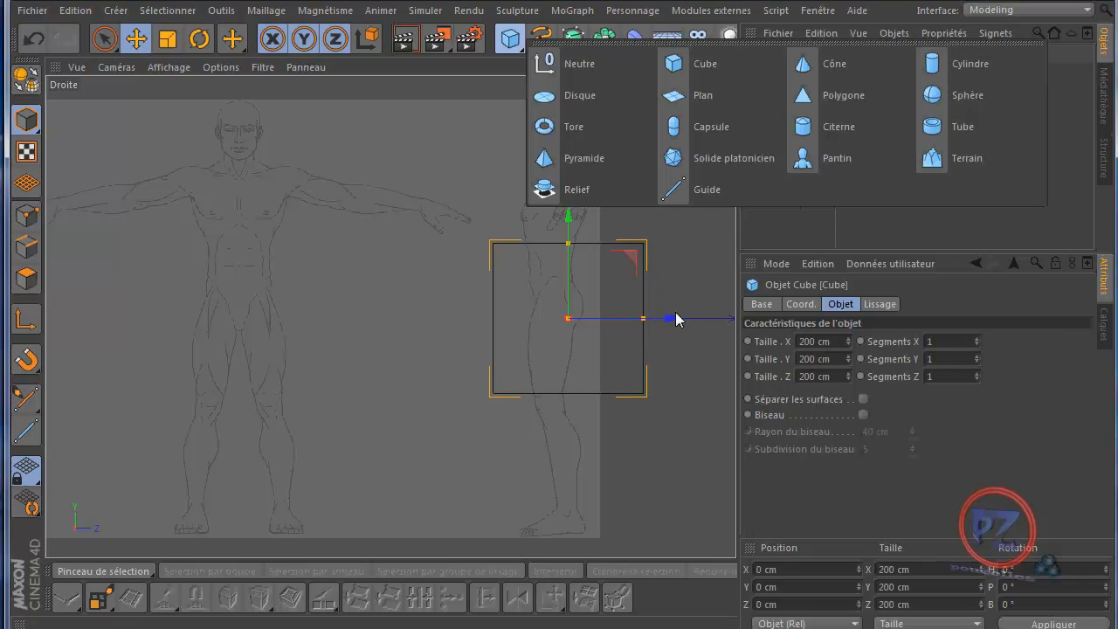
click(696, 263)
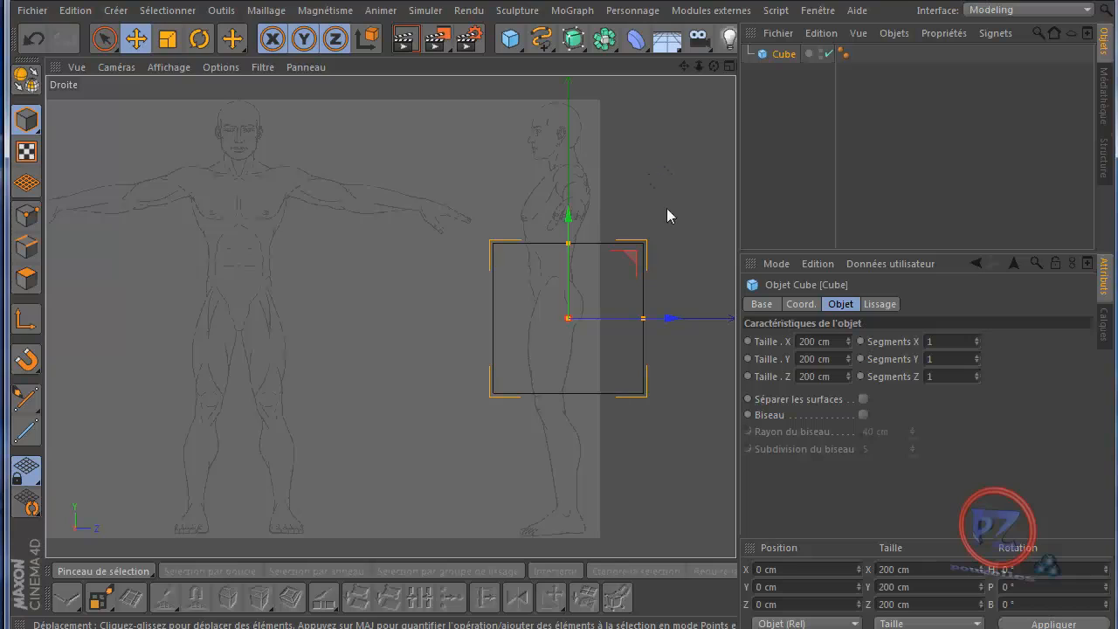
drag(644, 319, 598, 323)
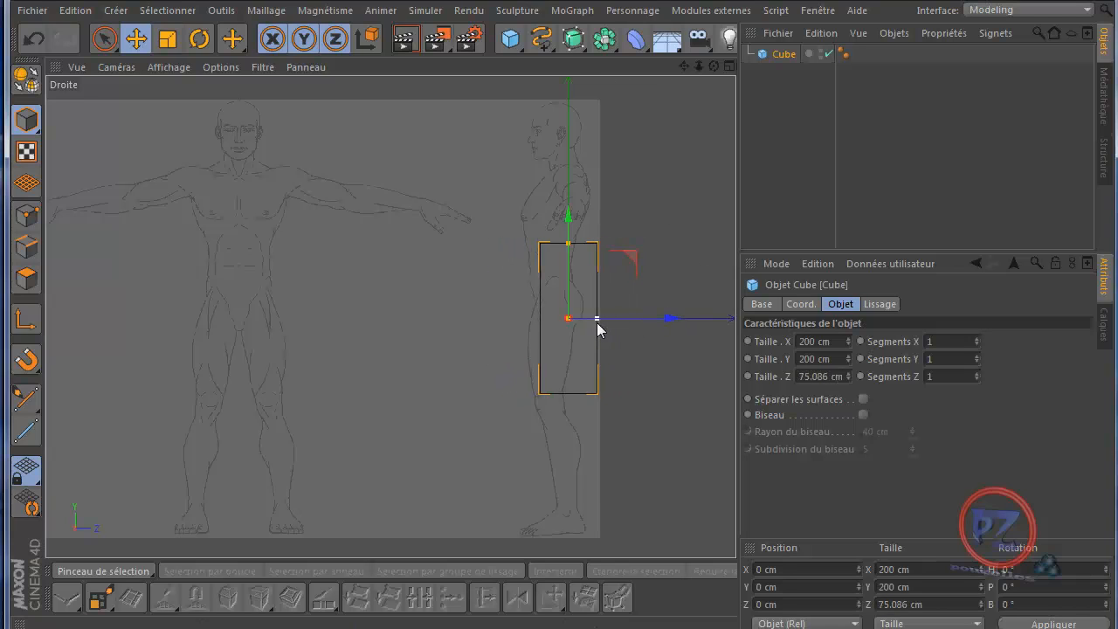
Move the cube to about Z -16.3 cm and stretch it along Y to about 576 cm over the side-view figure.
drag(672, 319, 660, 321)
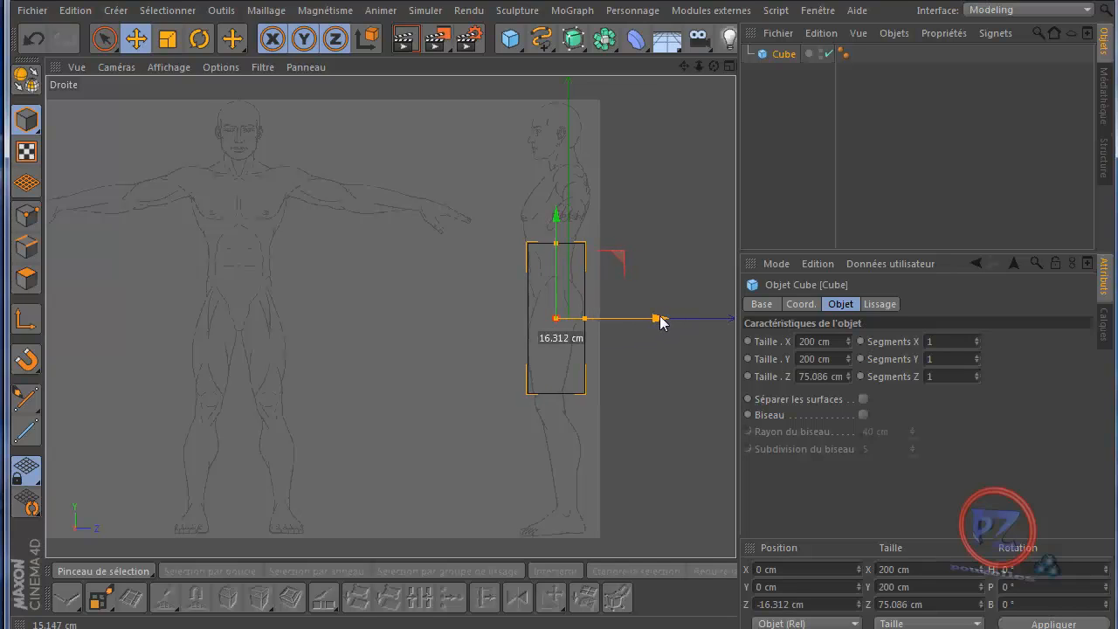
drag(560, 217, 571, 92)
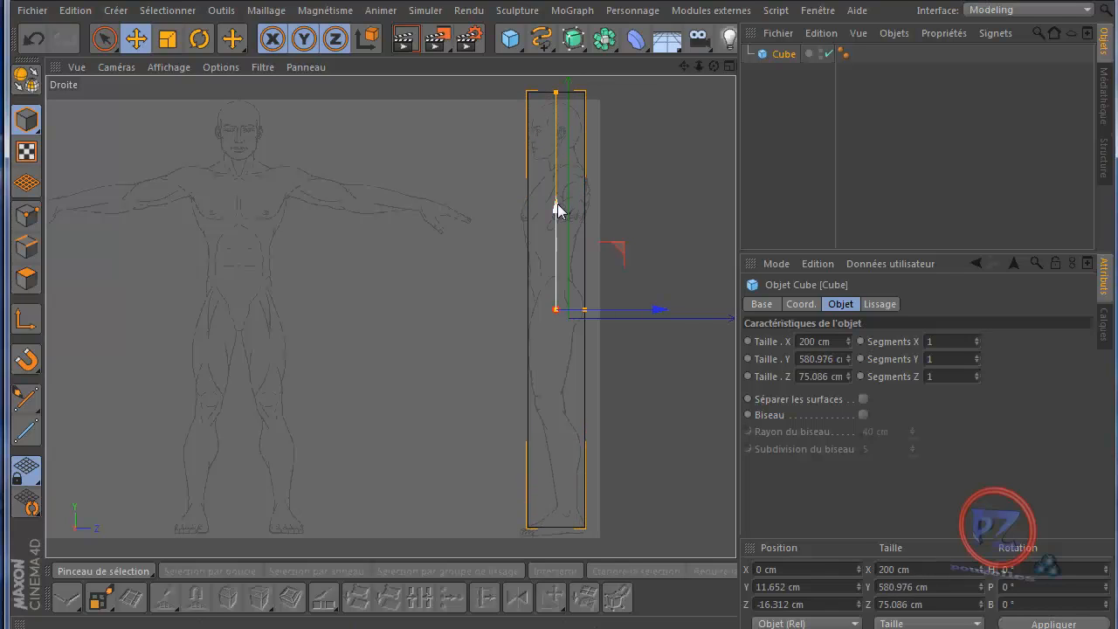
drag(560, 210, 560, 219)
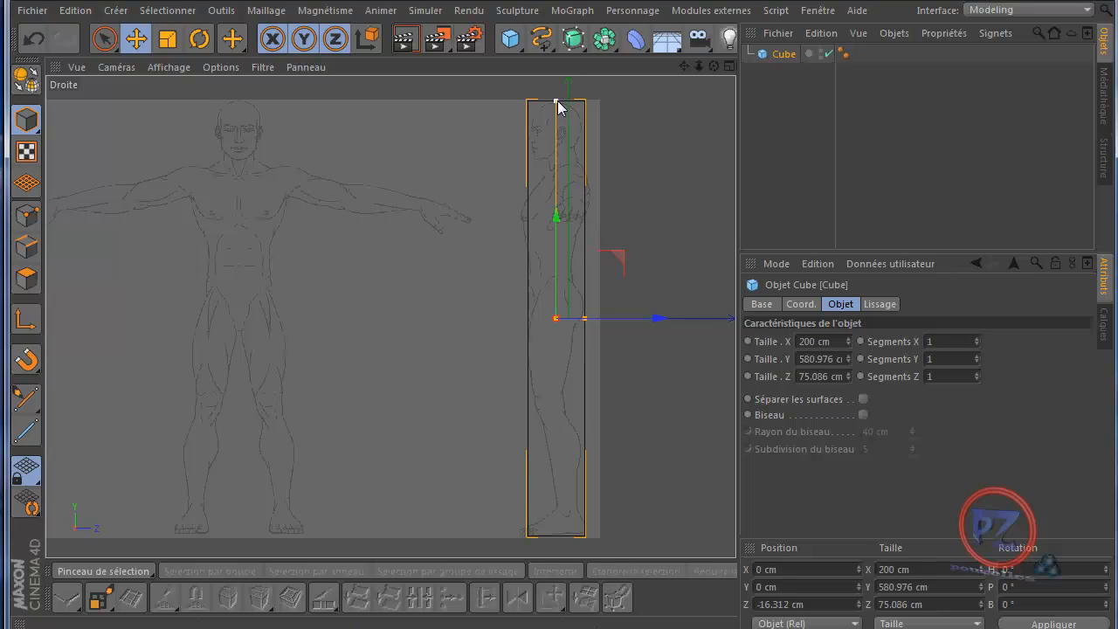
drag(558, 102, 557, 103)
Lower the cube slightly to about Y -0.5 cm, fitting its top edge to the side-view figure's head.
scroll(568, 104, up, 3)
scroll(569, 105, up, 6)
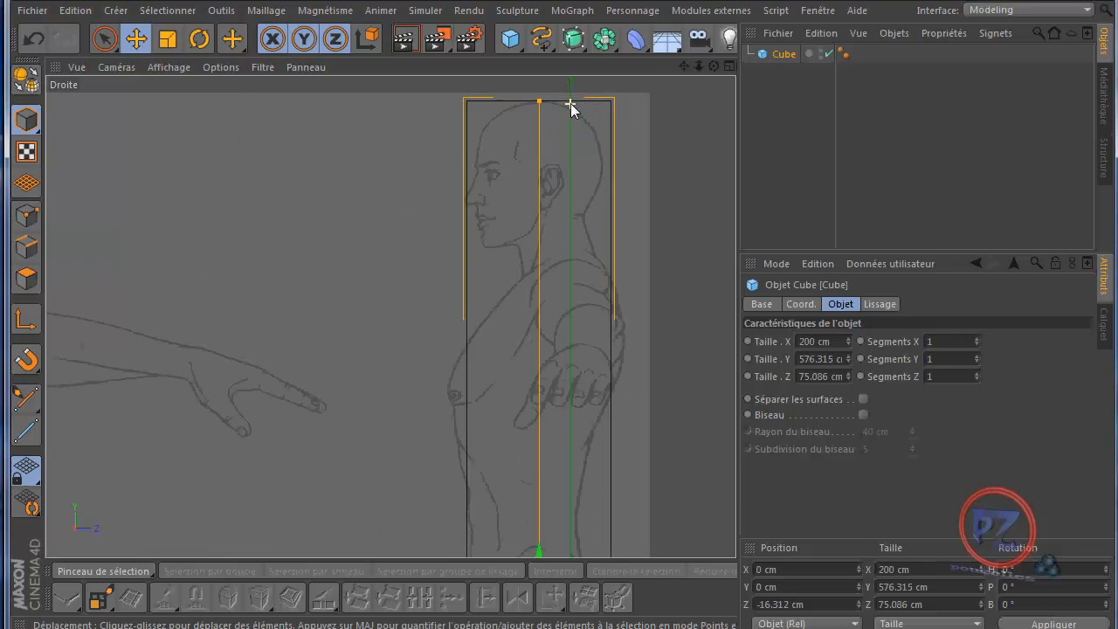
scroll(571, 104, up, 2)
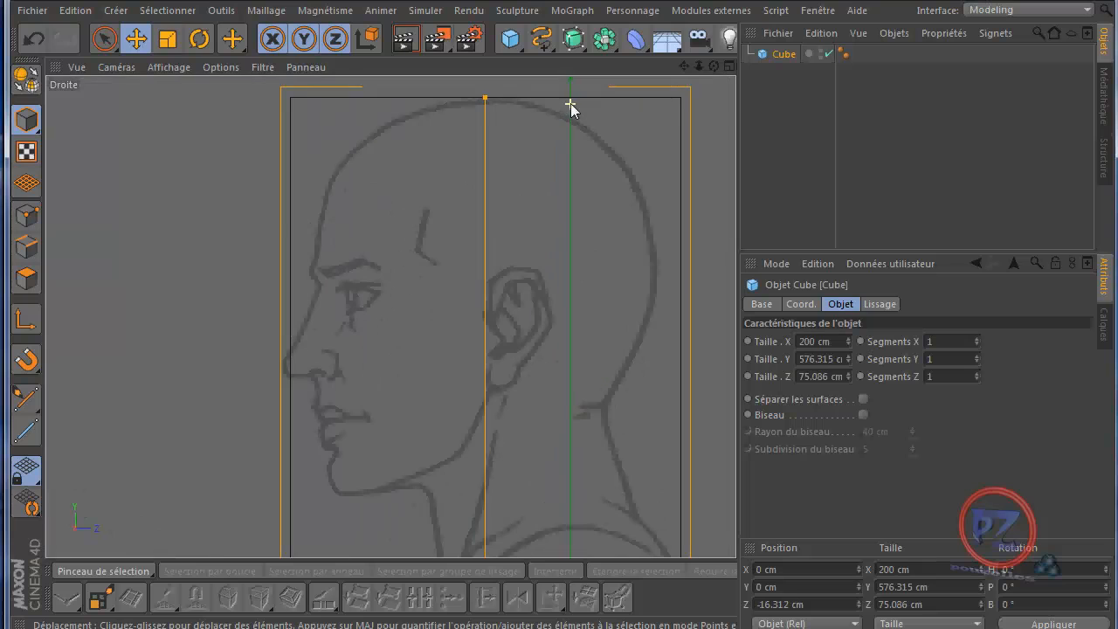
scroll(520, 199, down, 5)
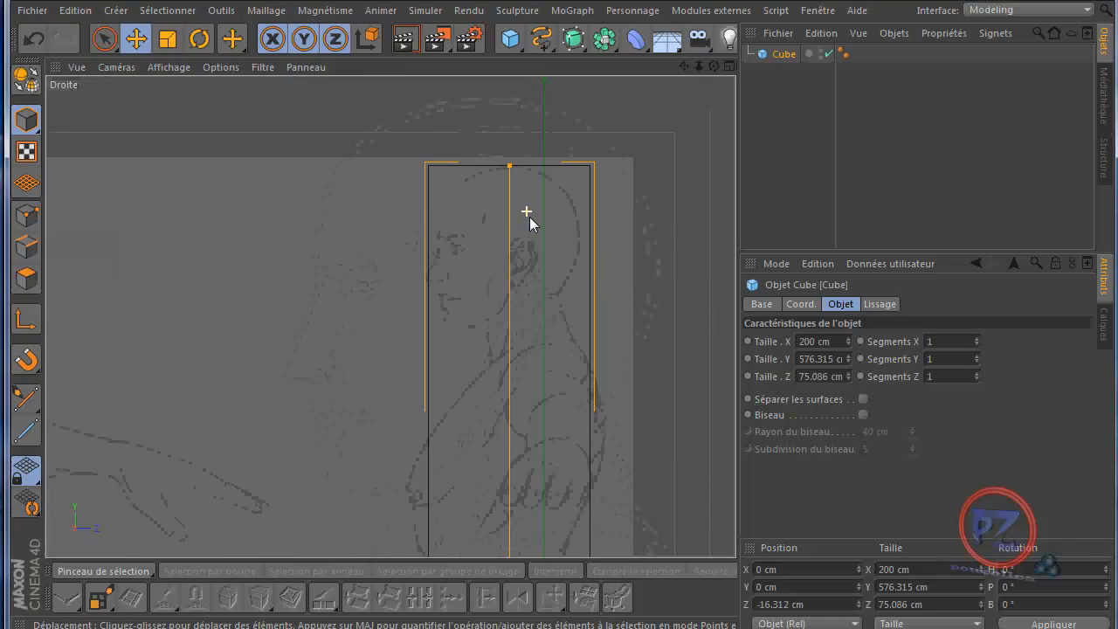
scroll(560, 292, up, 4)
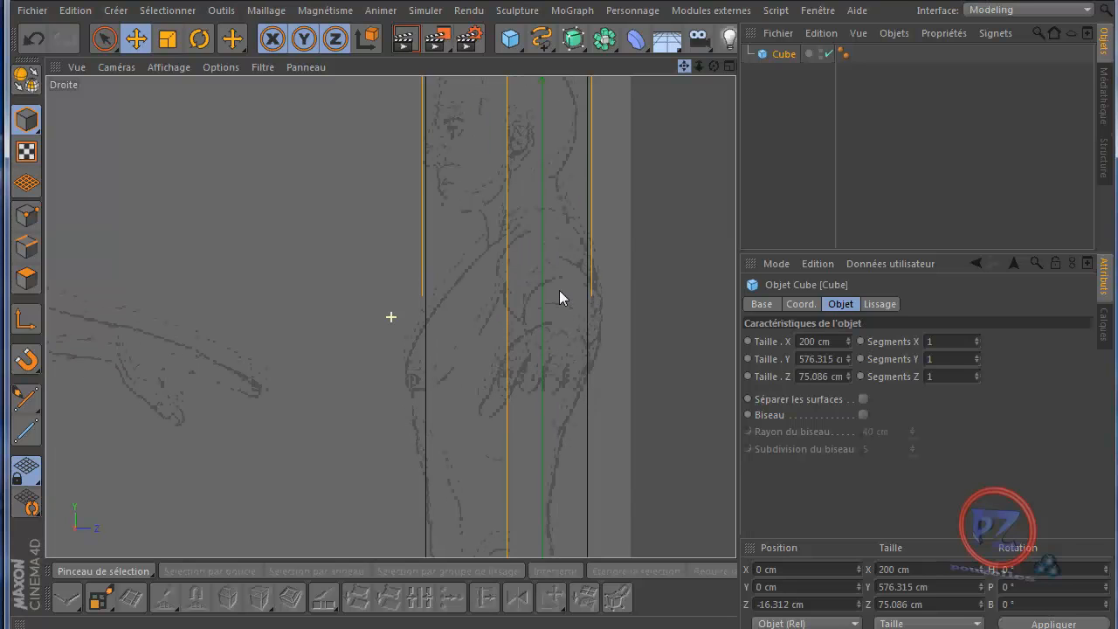
scroll(663, 162, down, 2)
drag(685, 66, 559, 296)
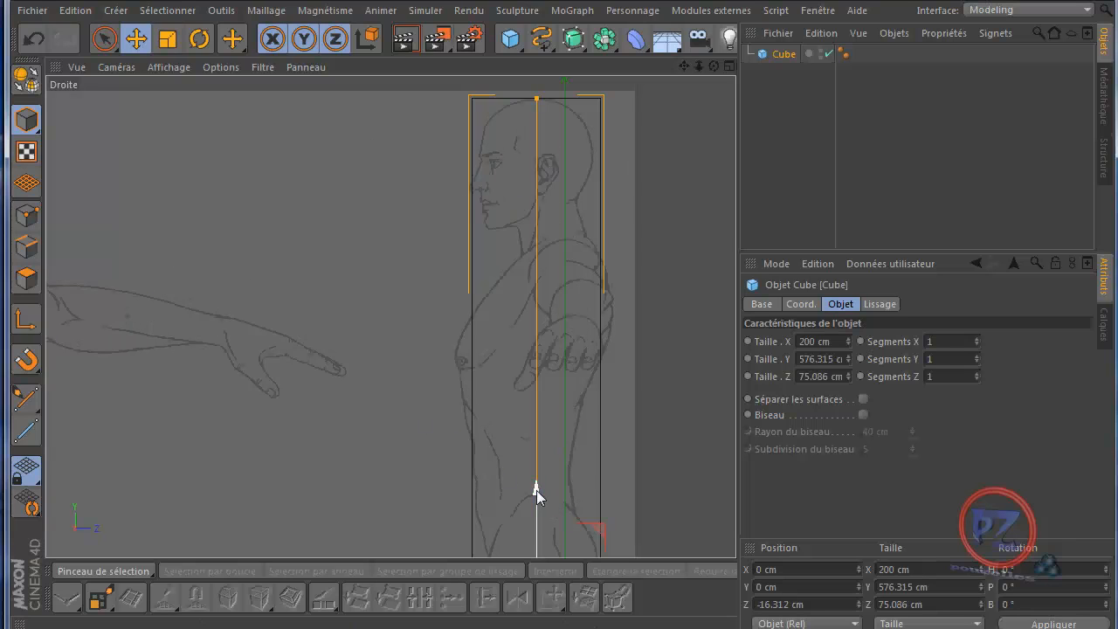
drag(537, 490, 537, 493)
Set the Avant view's background image Y offset to -3 to align the front-view head with the cube's top.
middle_click(309, 408)
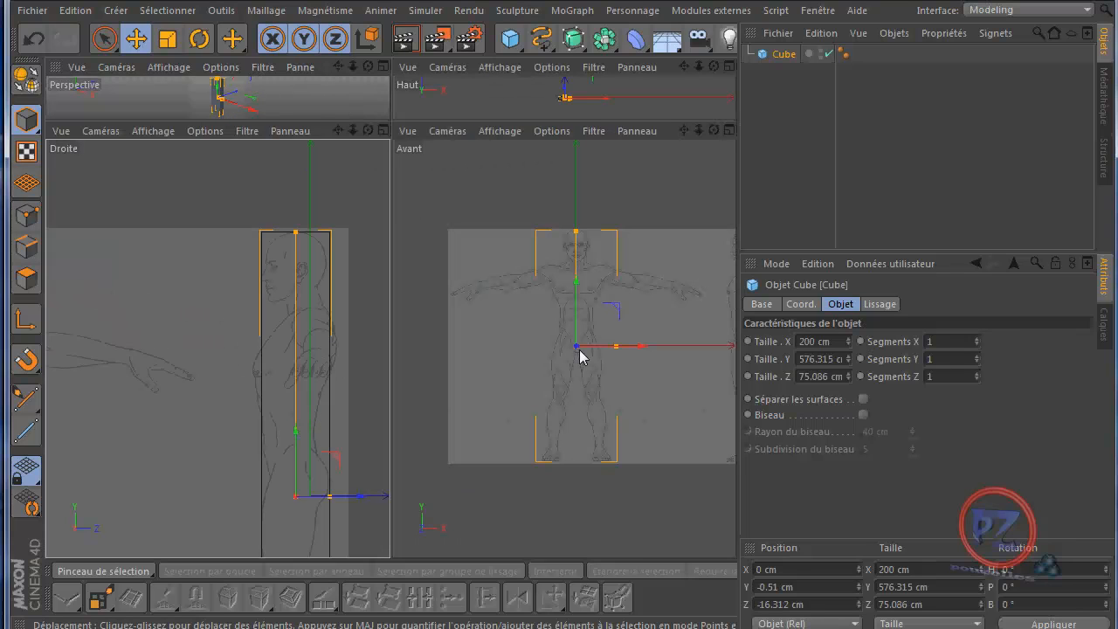
middle_click(580, 351)
middle_click(580, 354)
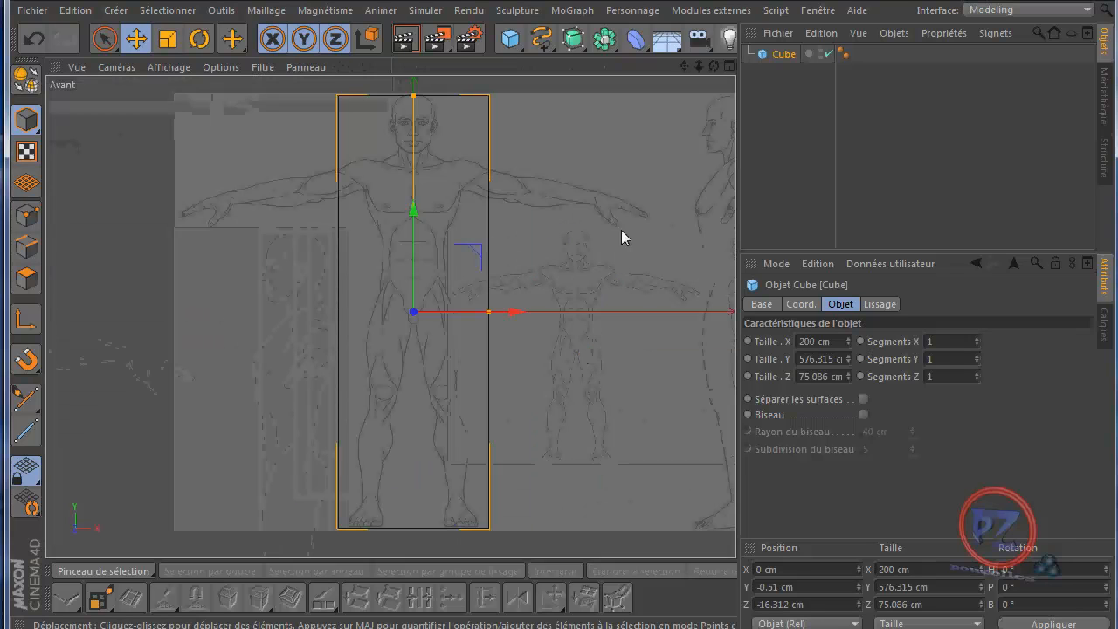
scroll(454, 99, up, 5)
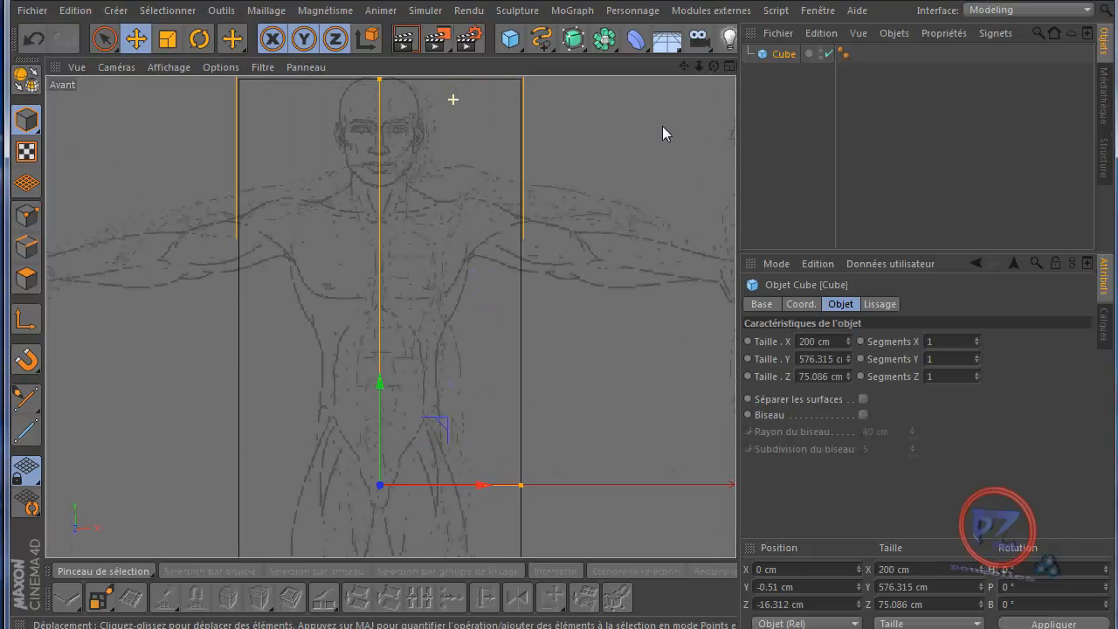
scroll(663, 126, up, 2)
mouse_move(684, 68)
mouse_down()
mouse_move(559, 291)
mouse_move(533, 303)
mouse_move(557, 290)
mouse_up()
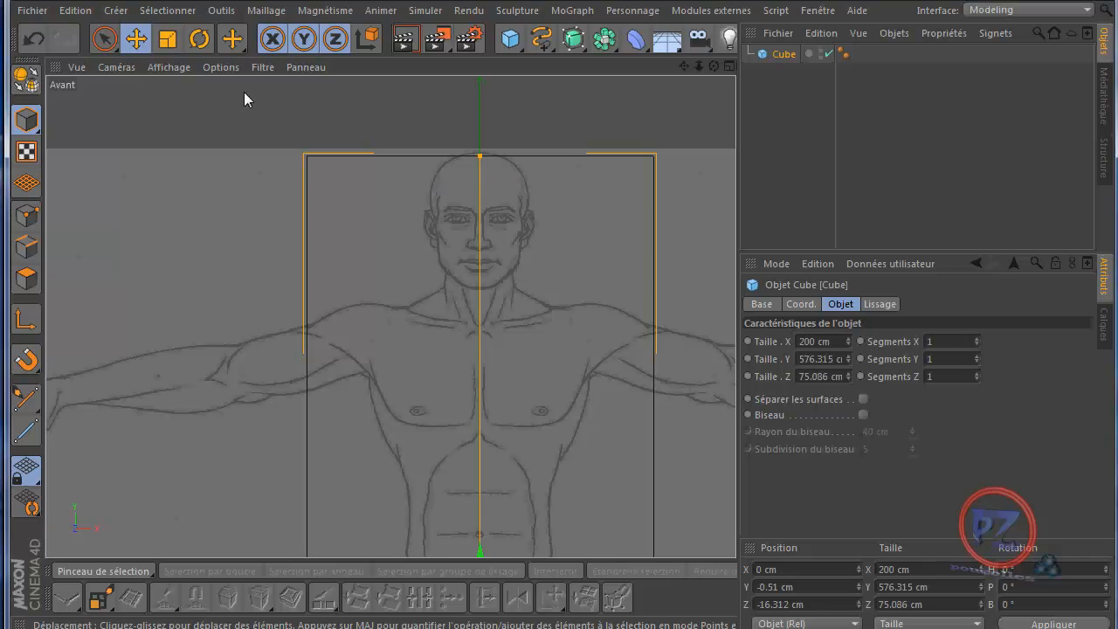
click(218, 69)
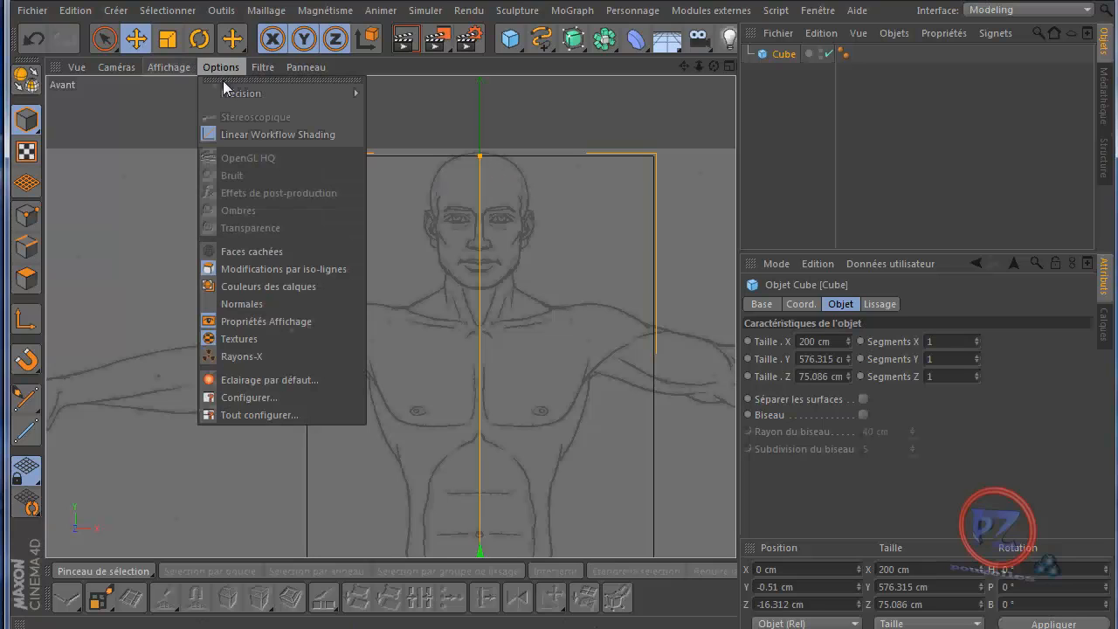
click(245, 396)
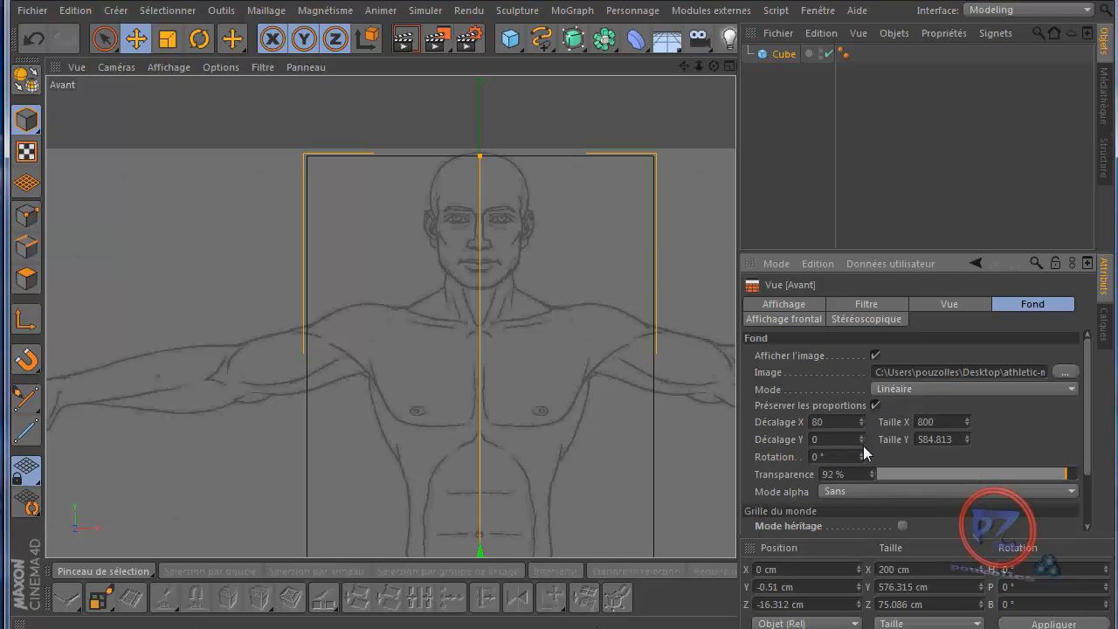
click(862, 442)
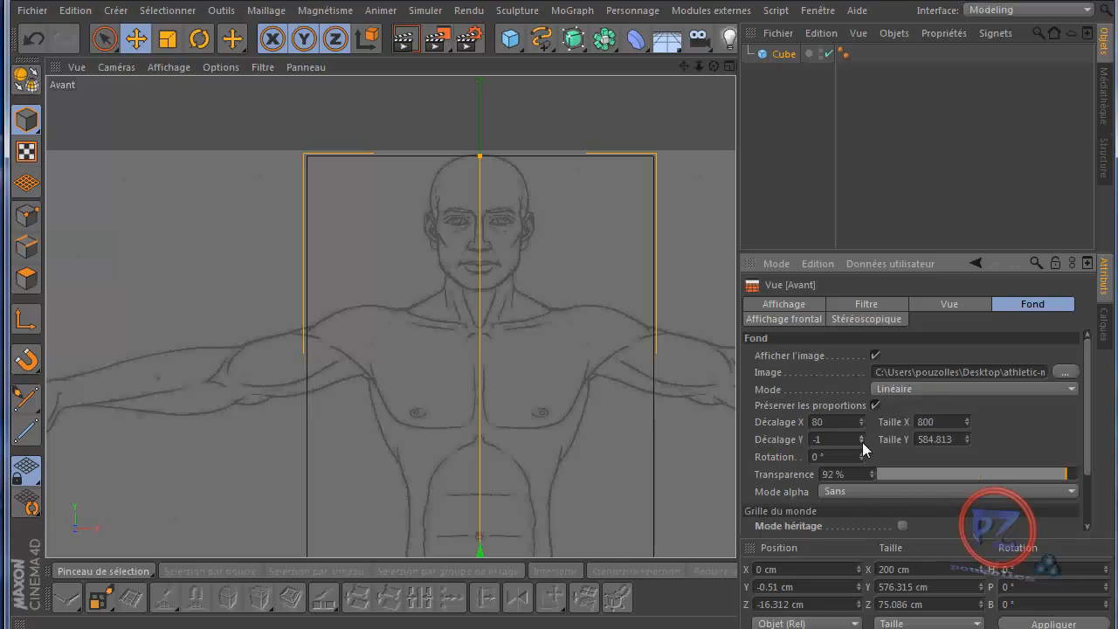
click(863, 442)
click(863, 442)
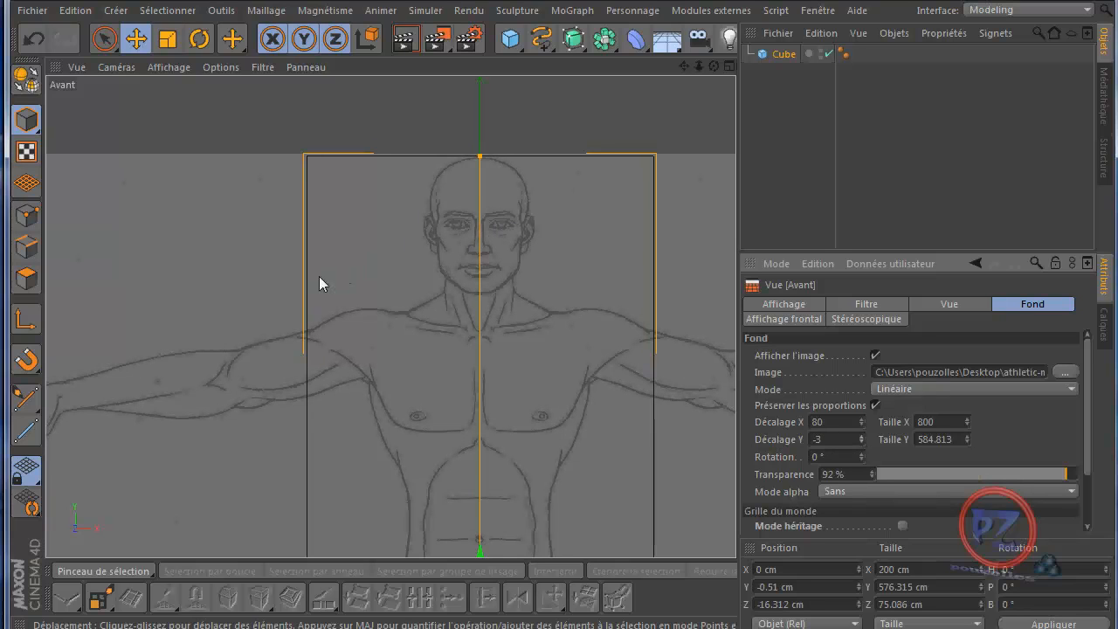
Narrow the cube along X to about 55.7 cm and move it to about X 28.1 cm, with its inner edge on the central axis.
scroll(338, 242, down, 3)
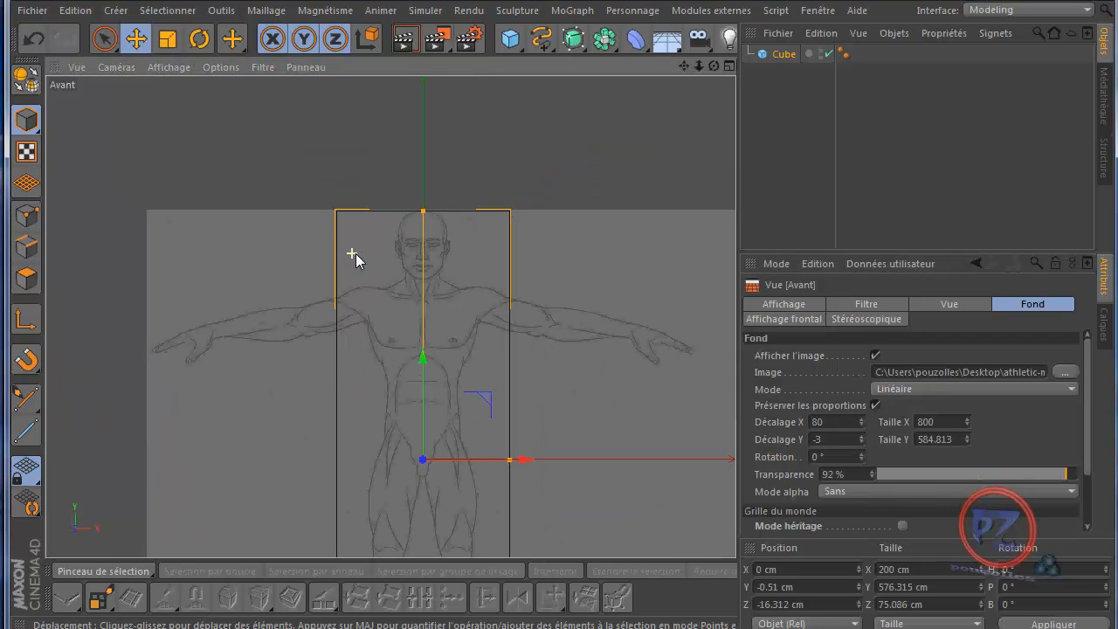
scroll(464, 327, up, 3)
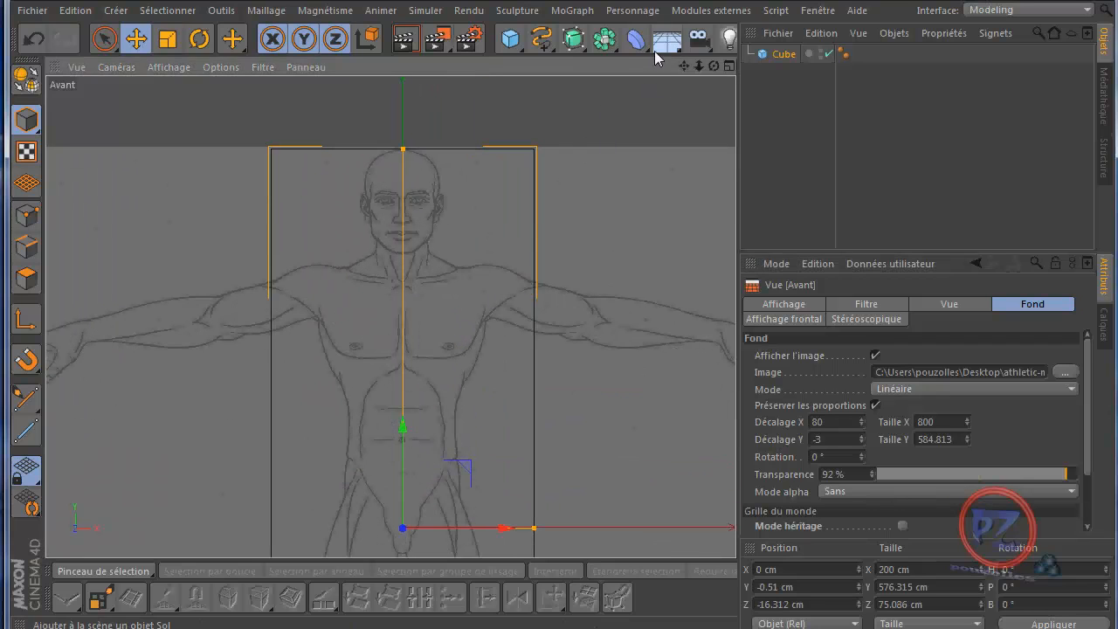
mouse_move(559, 290)
alt+middle_down()
mouse_move(584, 190)
mouse_move(612, 188)
alt+middle_up()
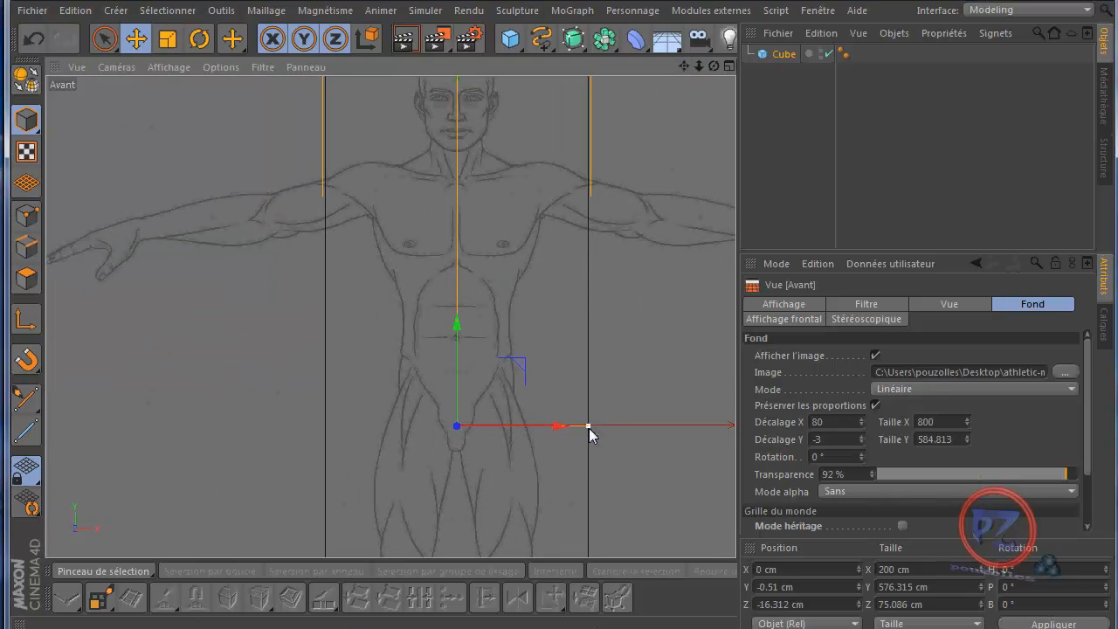
mouse_move(588, 429)
mouse_down()
mouse_move(499, 444)
mouse_move(601, 430)
mouse_move(536, 428)
mouse_move(596, 428)
mouse_up()
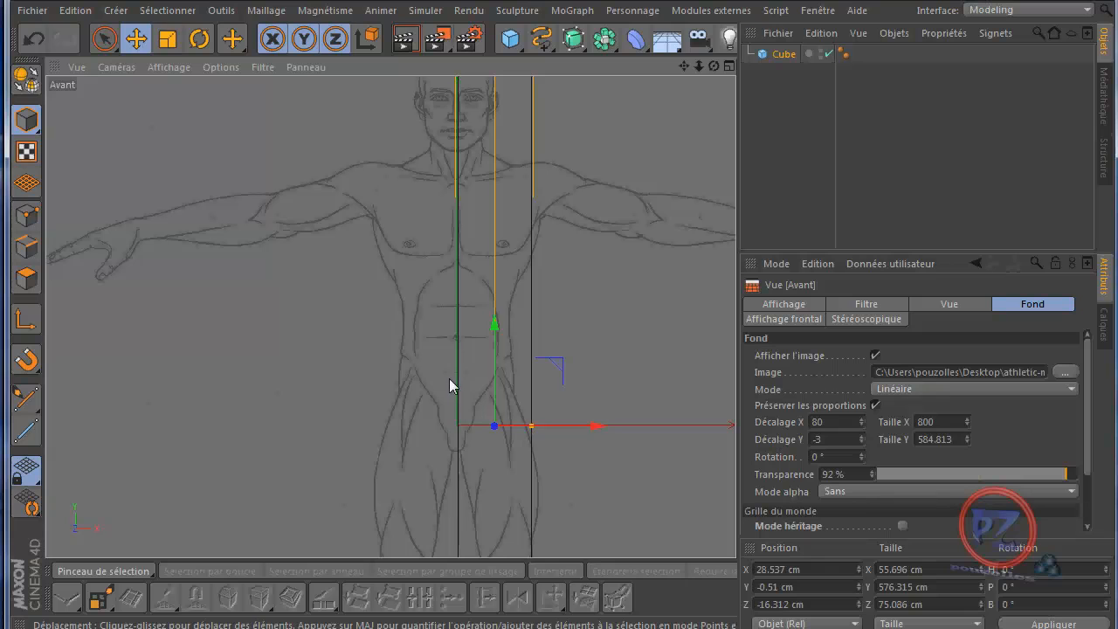
scroll(450, 378, up, 5)
scroll(459, 519, up, 5)
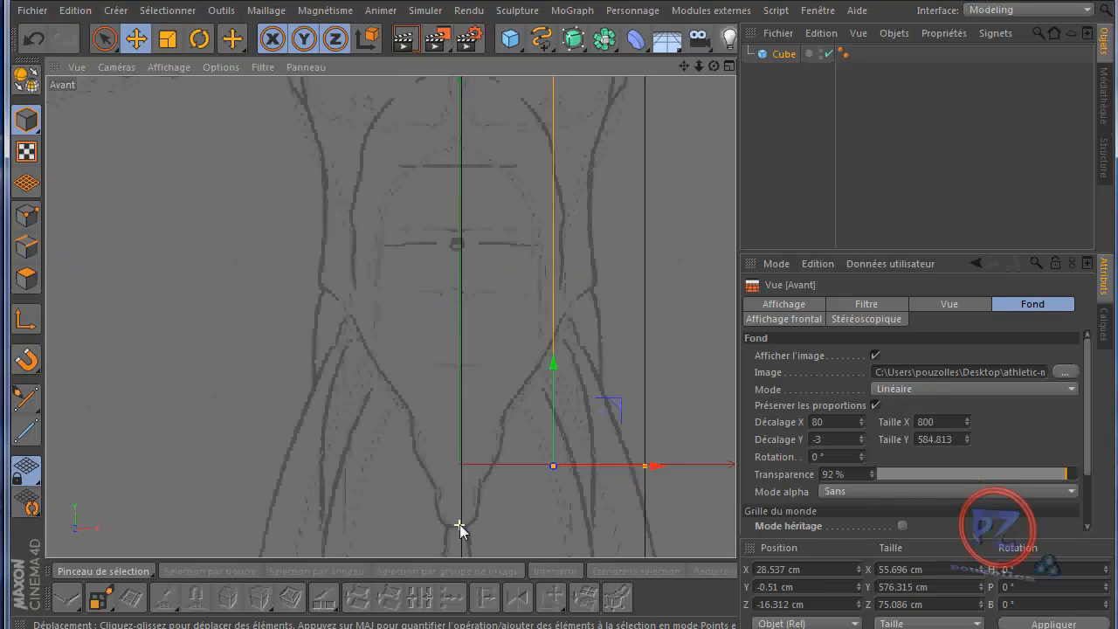
scroll(502, 458, down, 2)
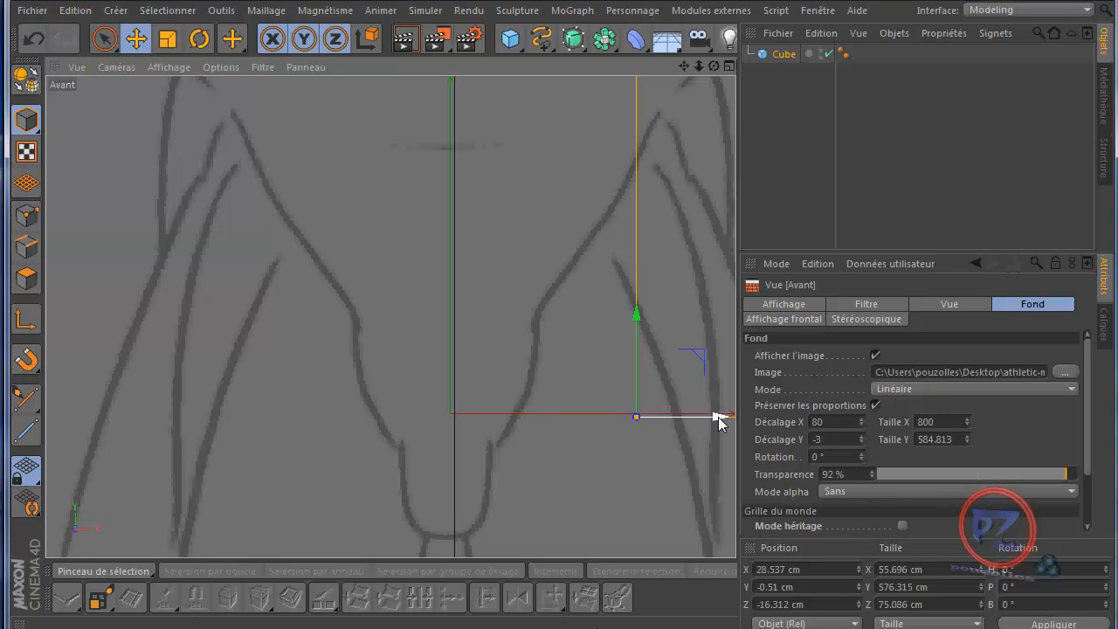
drag(714, 416, 715, 418)
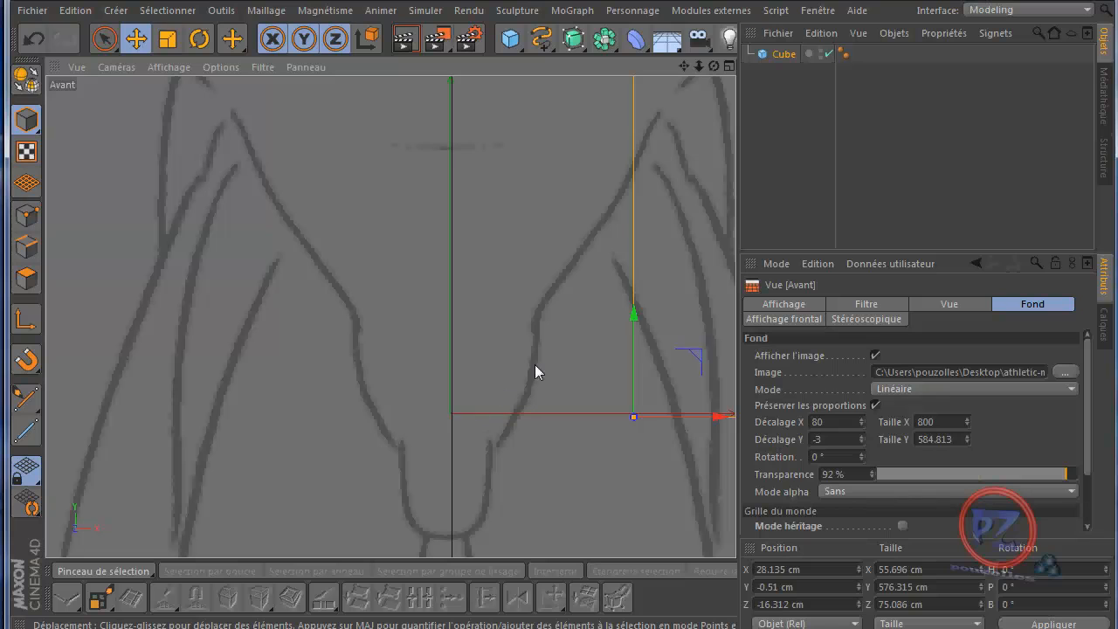
Maximize the Droite view, convert the cube to an editable polygon object and switch to Points mode.
scroll(533, 369, down, 4)
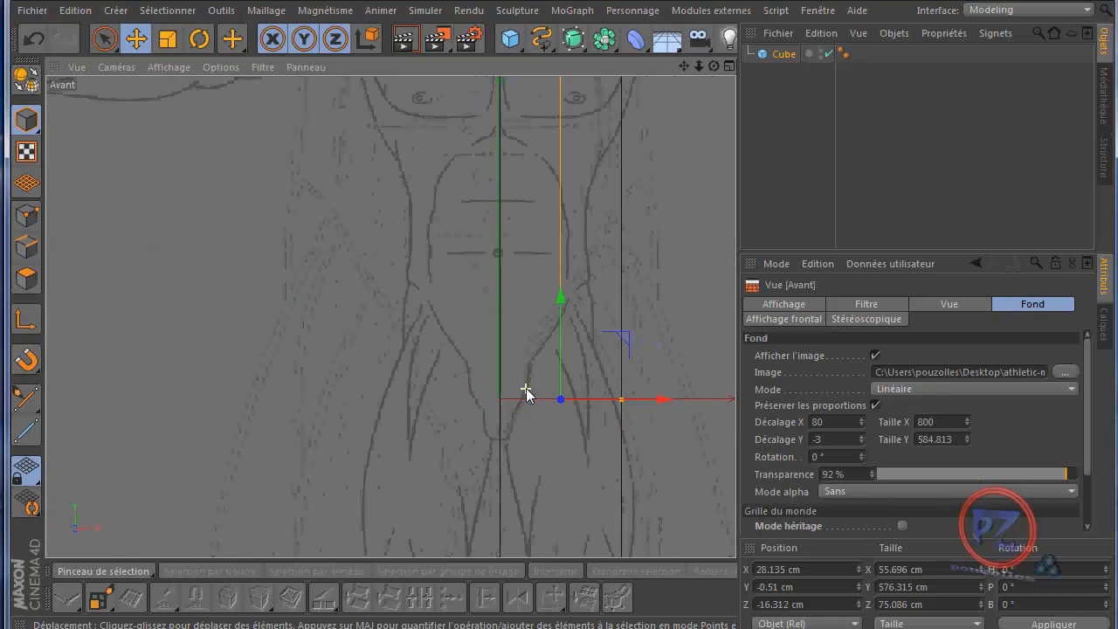
scroll(526, 388, down, 5)
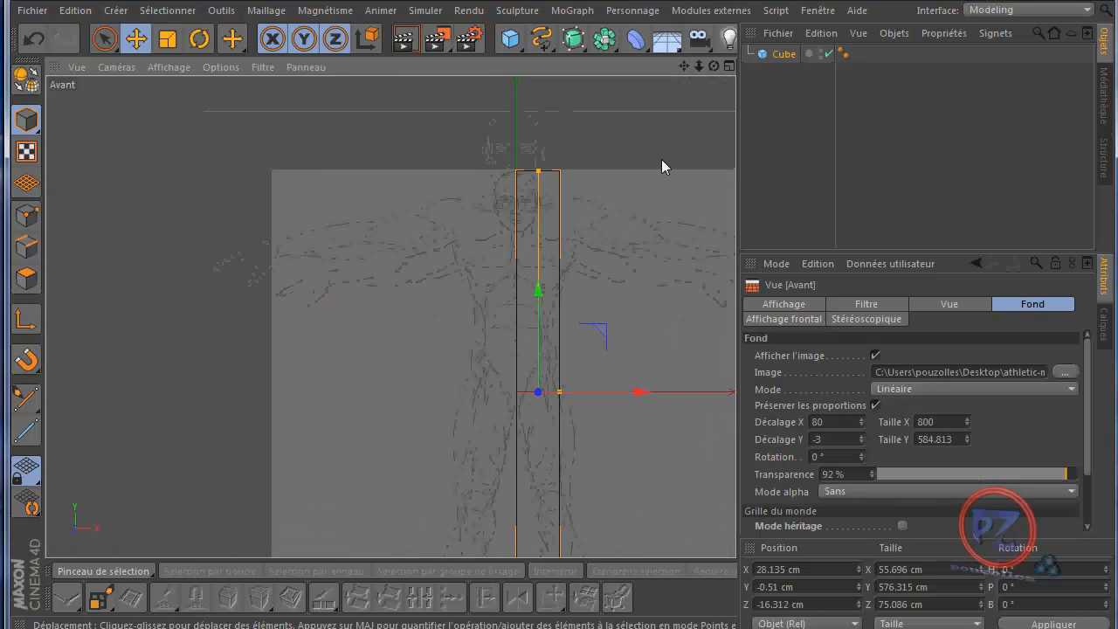
drag(685, 66, 559, 290)
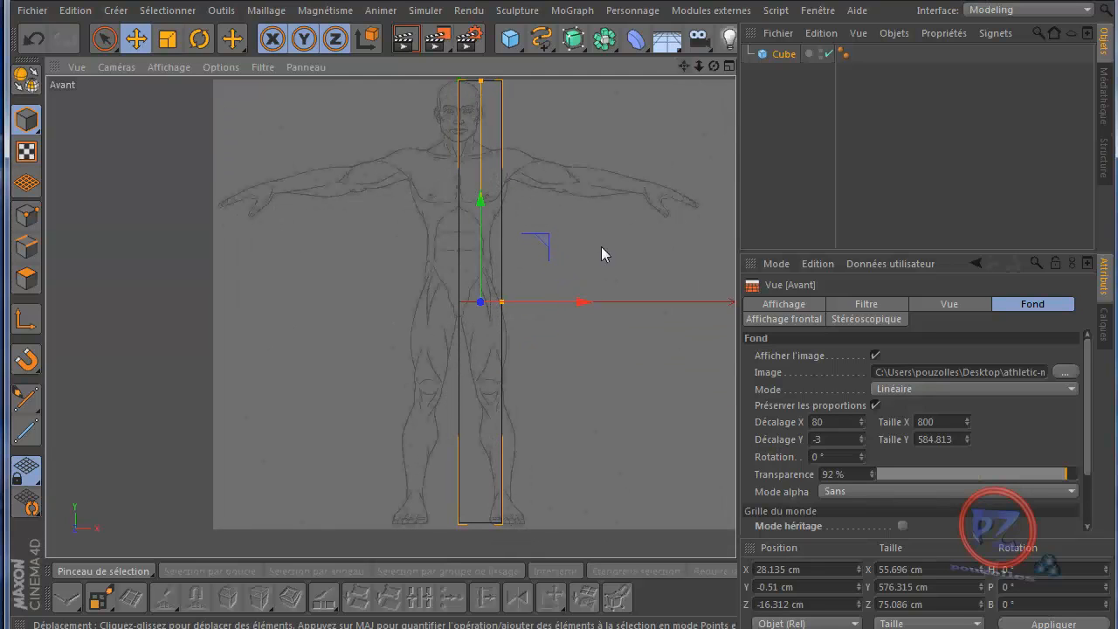
middle_click(564, 476)
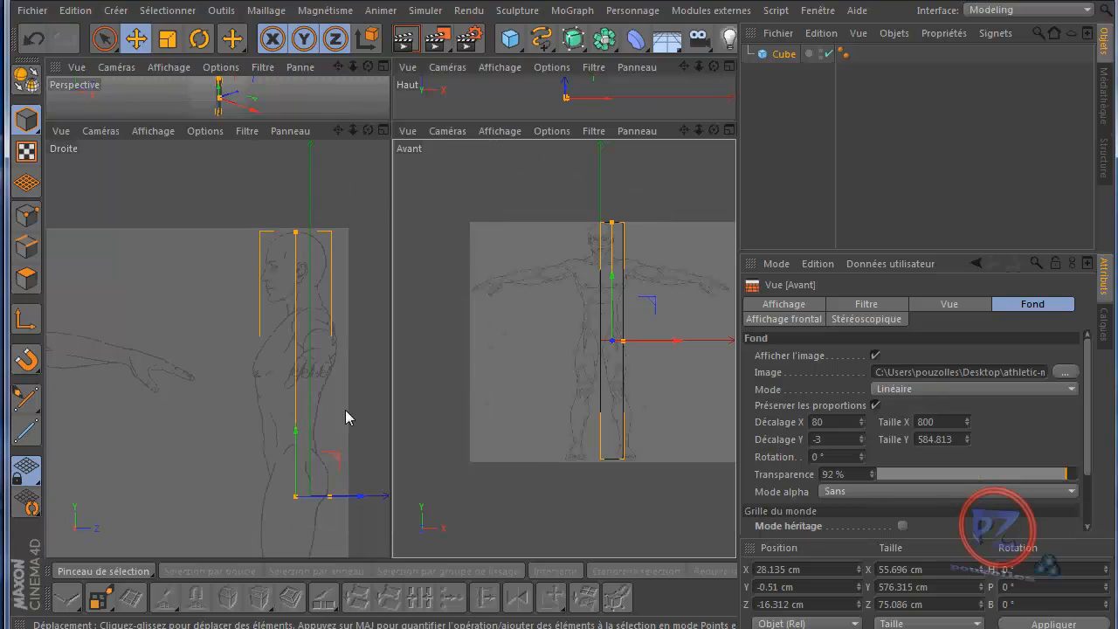
middle_click(346, 411)
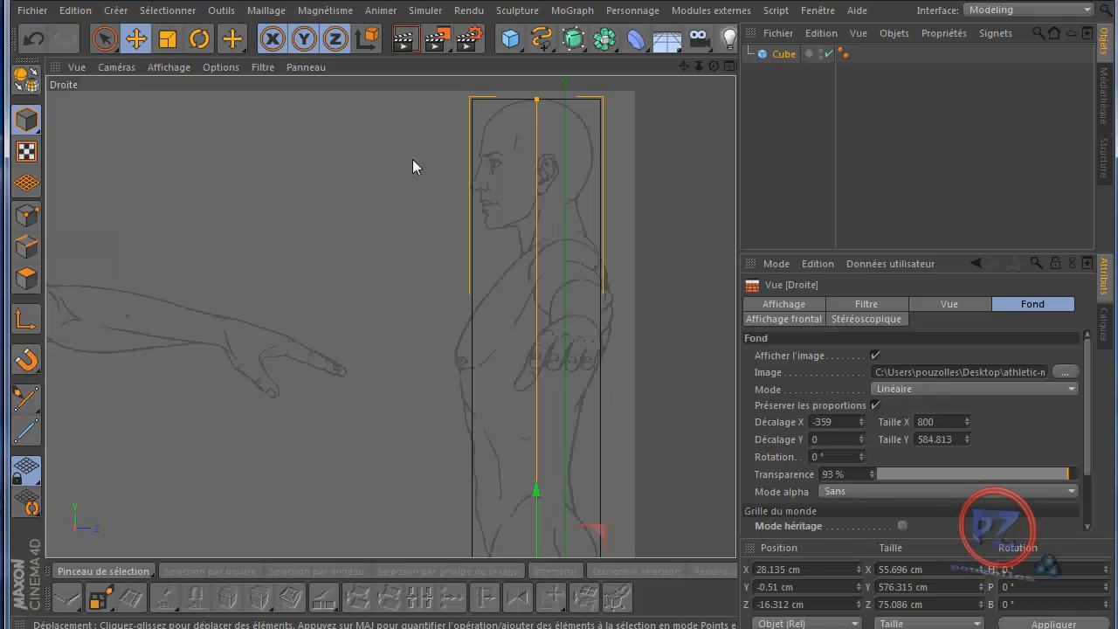
click(26, 80)
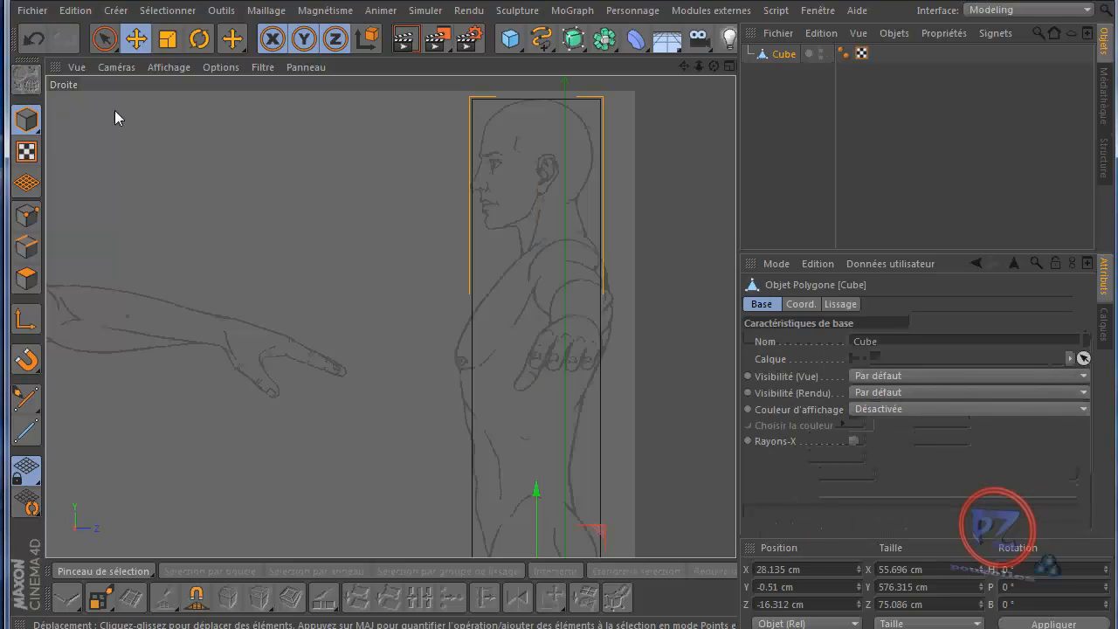
click(23, 219)
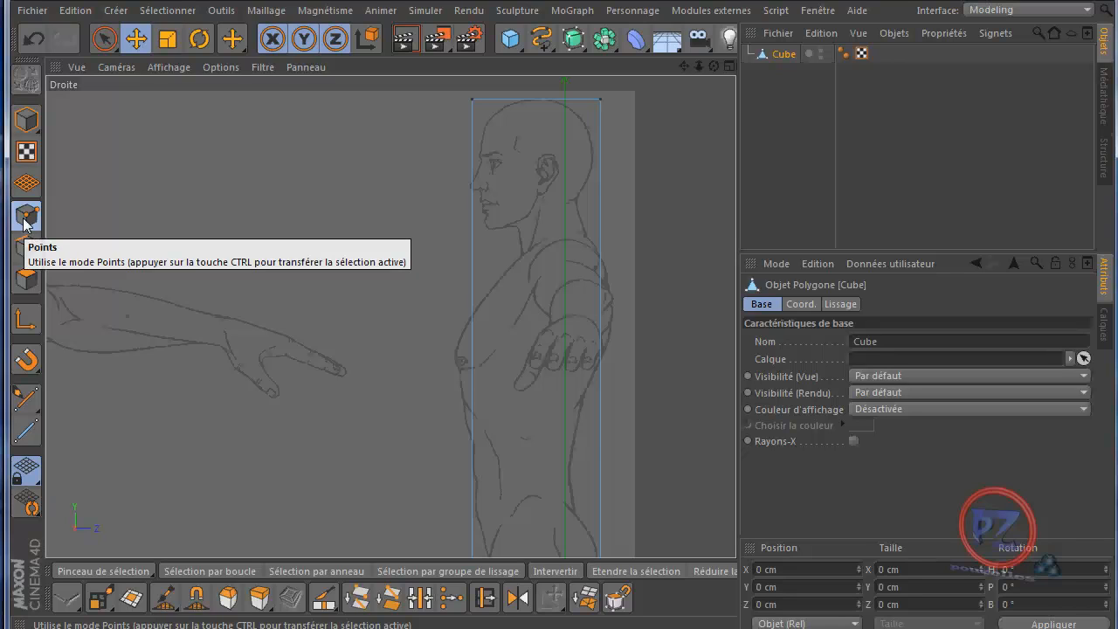
Rectangle-select the cube's top points, including hidden ones, and lower them to about Y 284 cm.
click(104, 39)
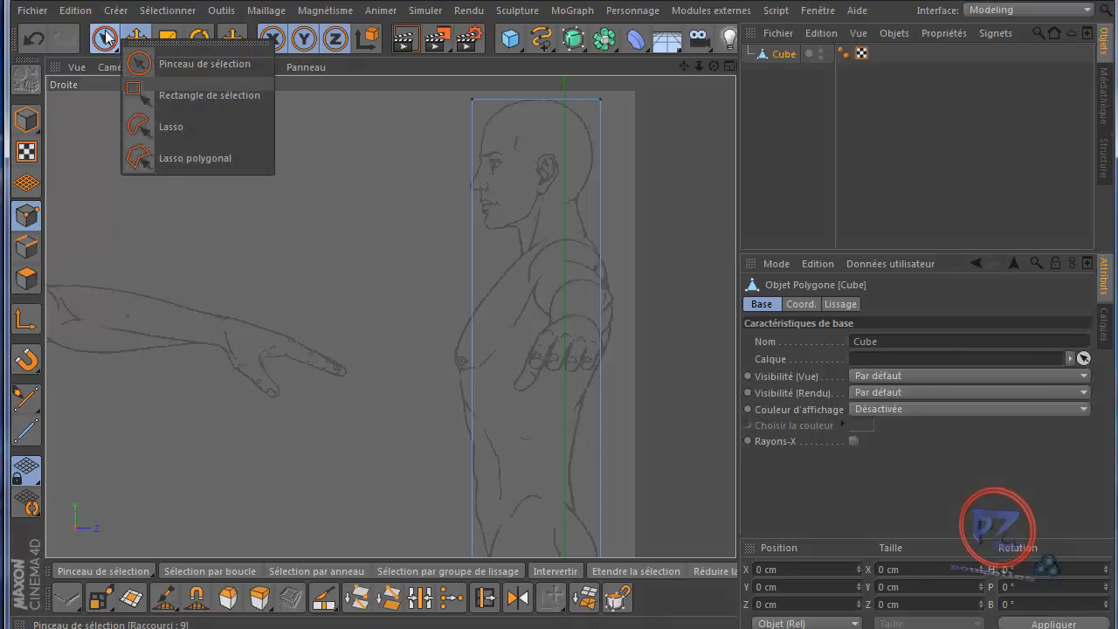
click(181, 94)
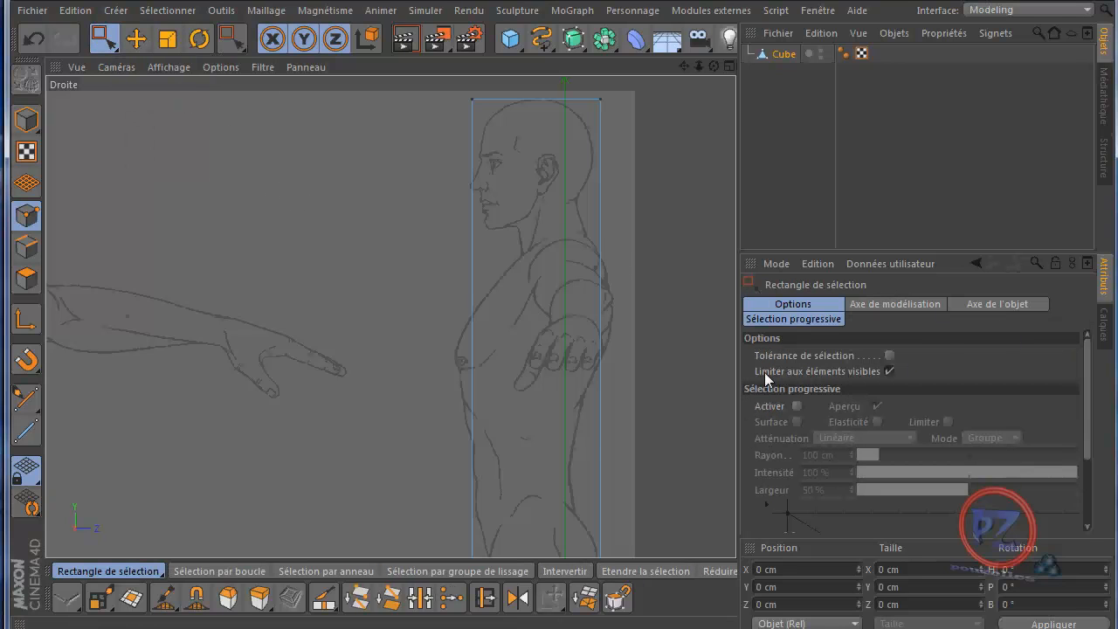
click(889, 372)
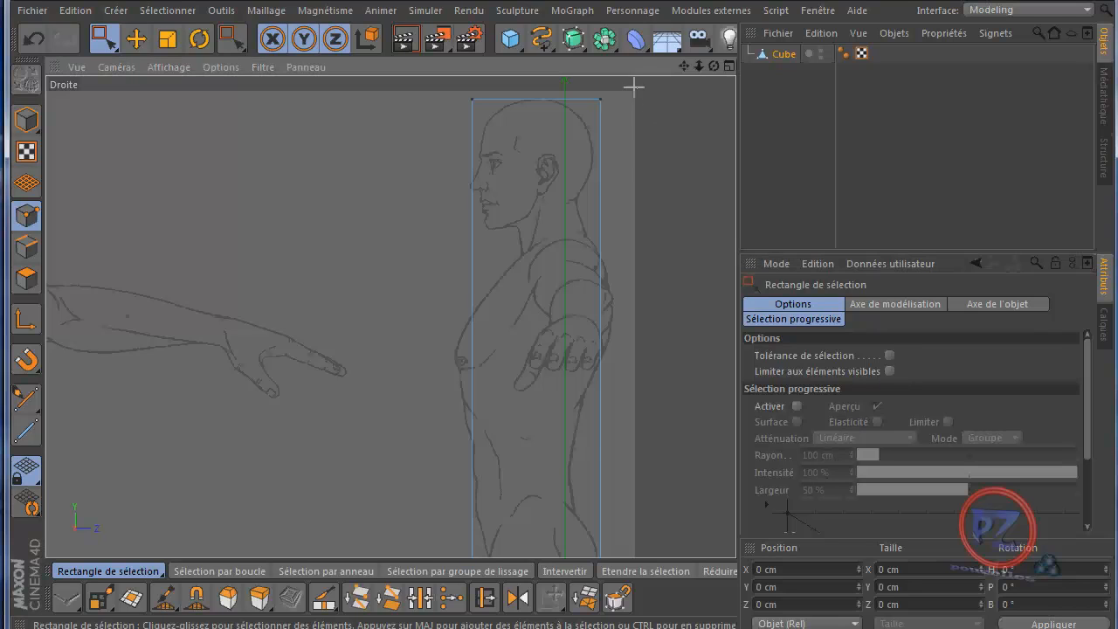
drag(637, 88, 456, 121)
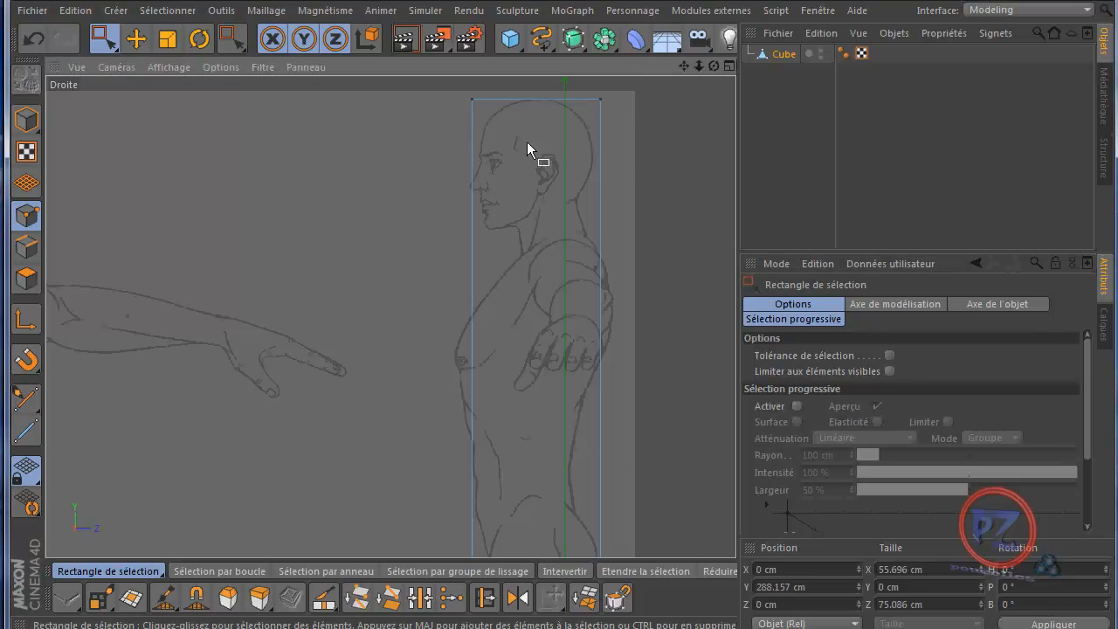
drag(535, 88, 535, 102)
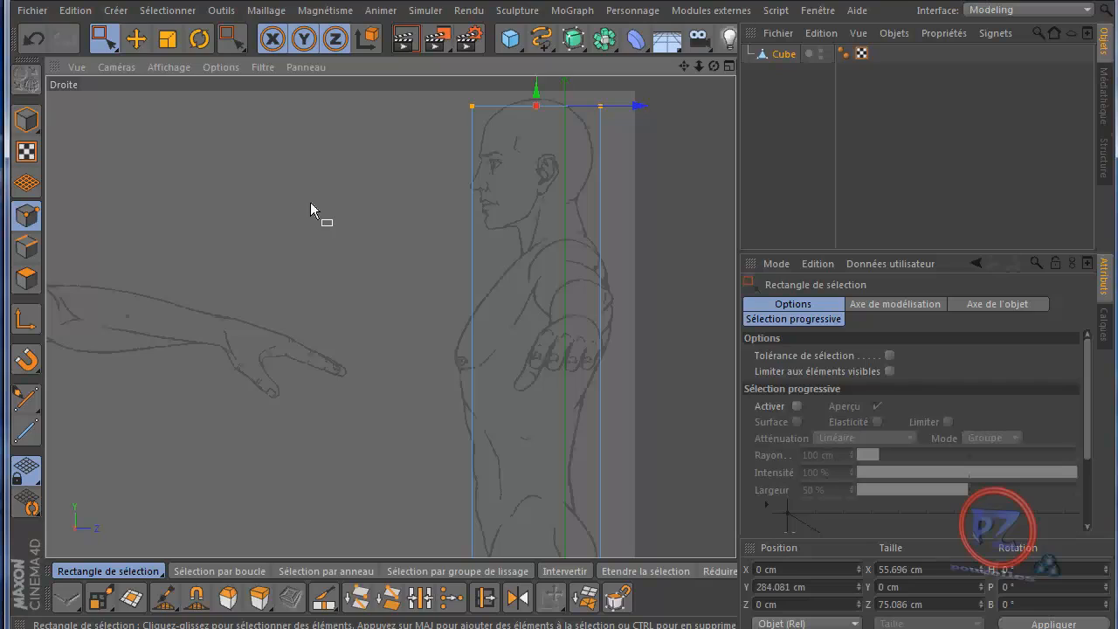
Start the Knife in Boucle mode with Limiter à la sélection and Limiter aux polygones visibles disabled.
key(k)
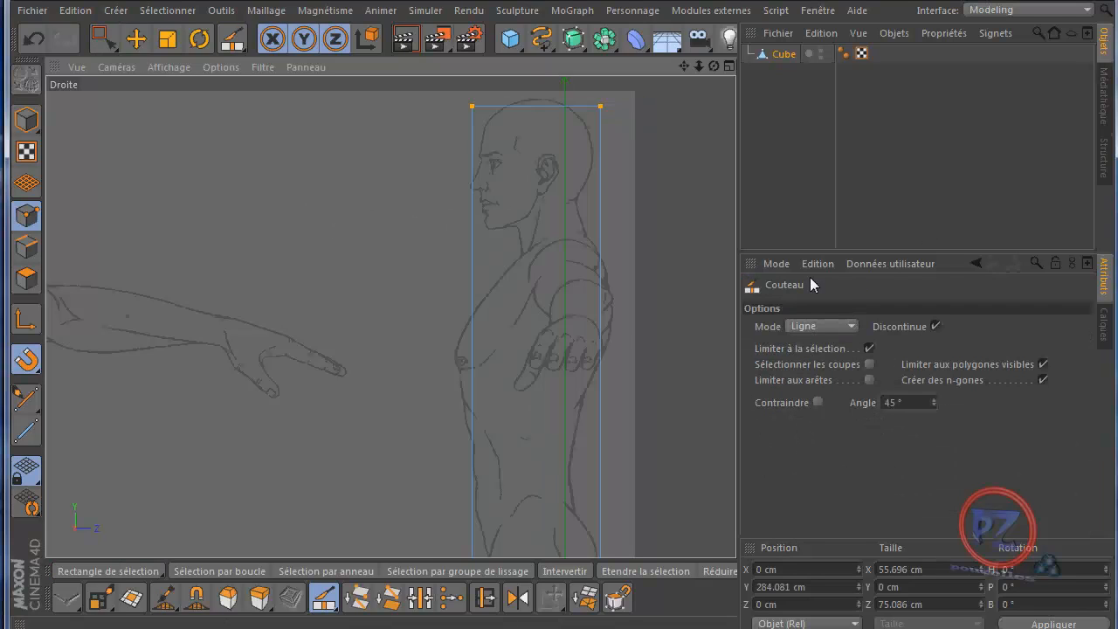
click(870, 348)
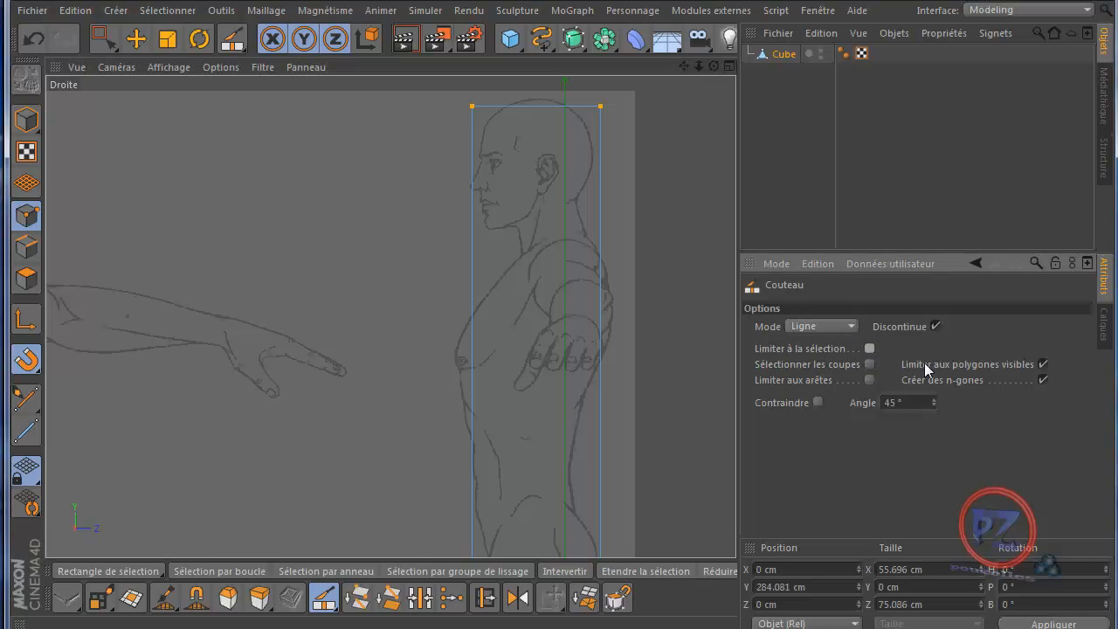
click(1044, 365)
click(852, 327)
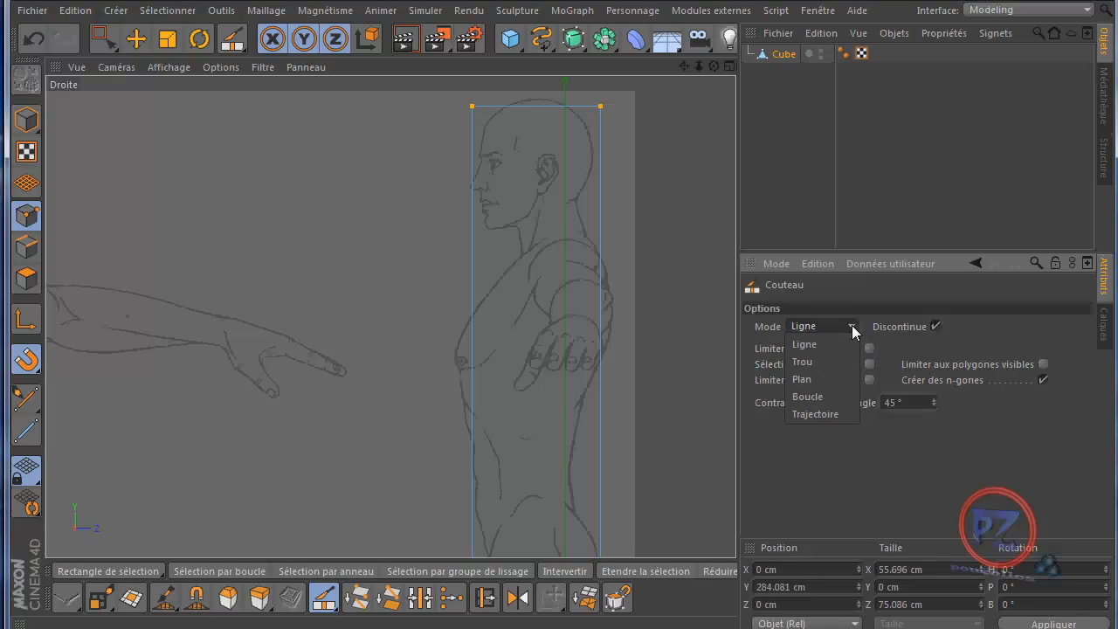
click(828, 399)
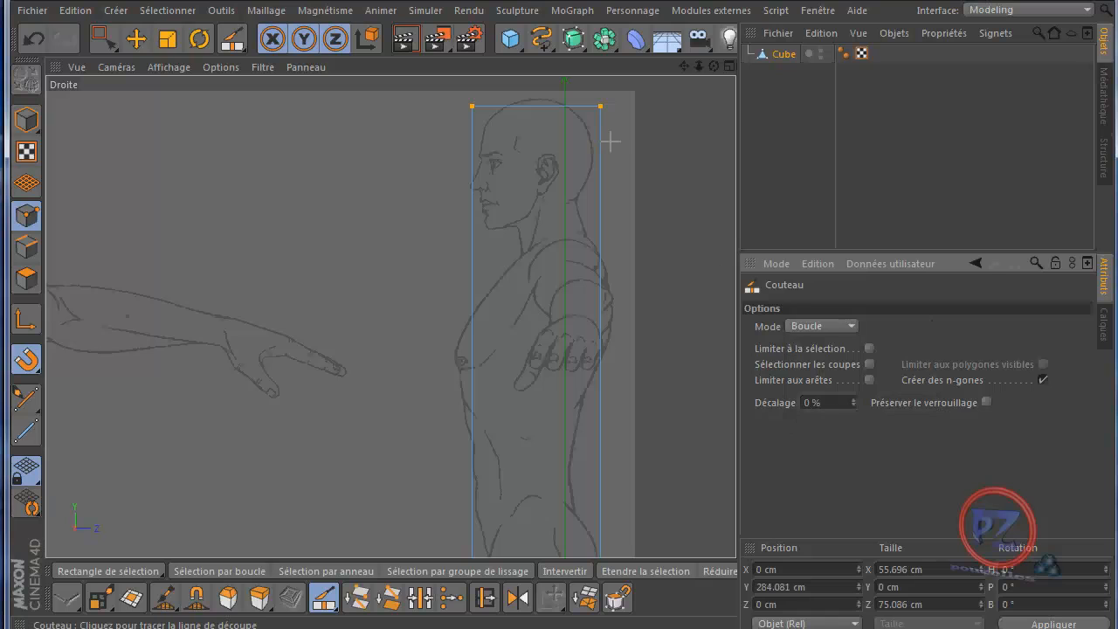
Cut four horizontal loops around the cube at the head's forehead, brow, nose bridge and nose base.
scroll(565, 112, up, 5)
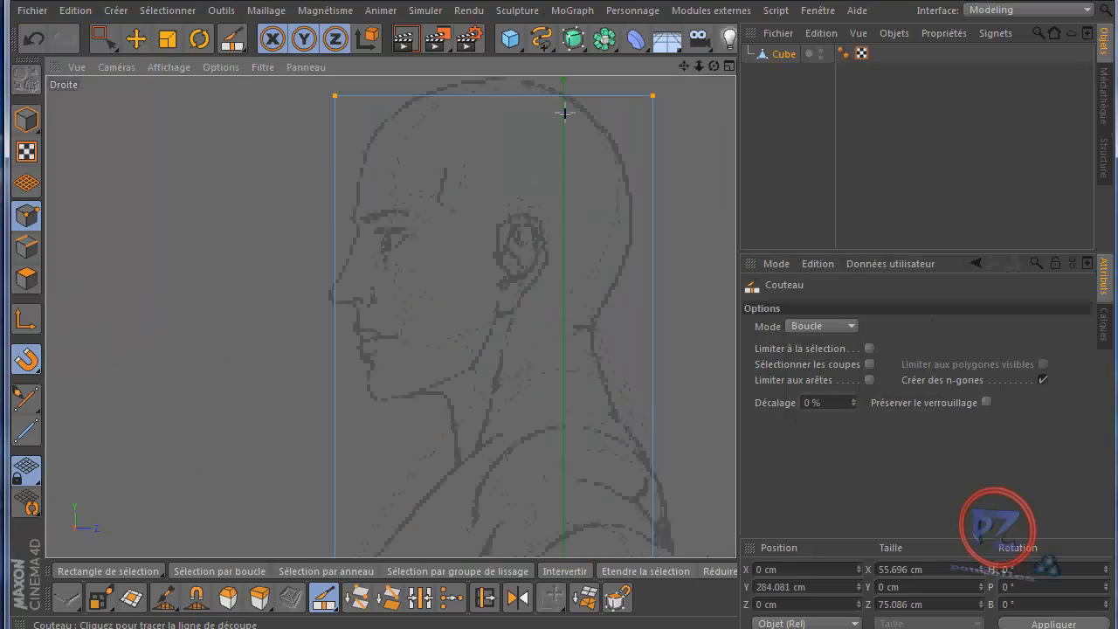
drag(682, 65, 675, 90)
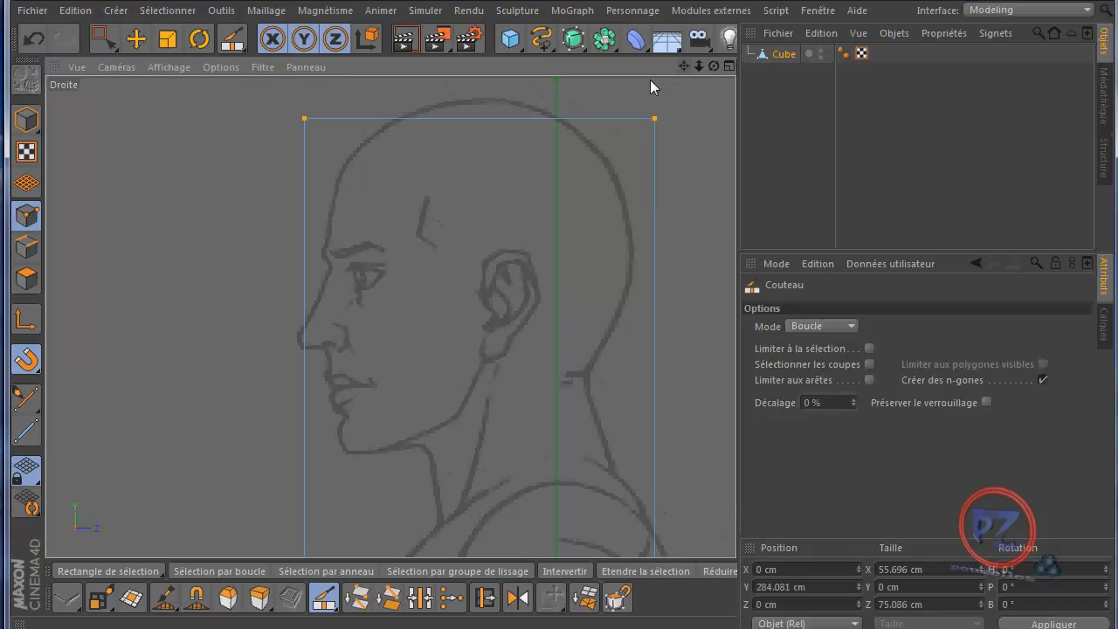
click(304, 183)
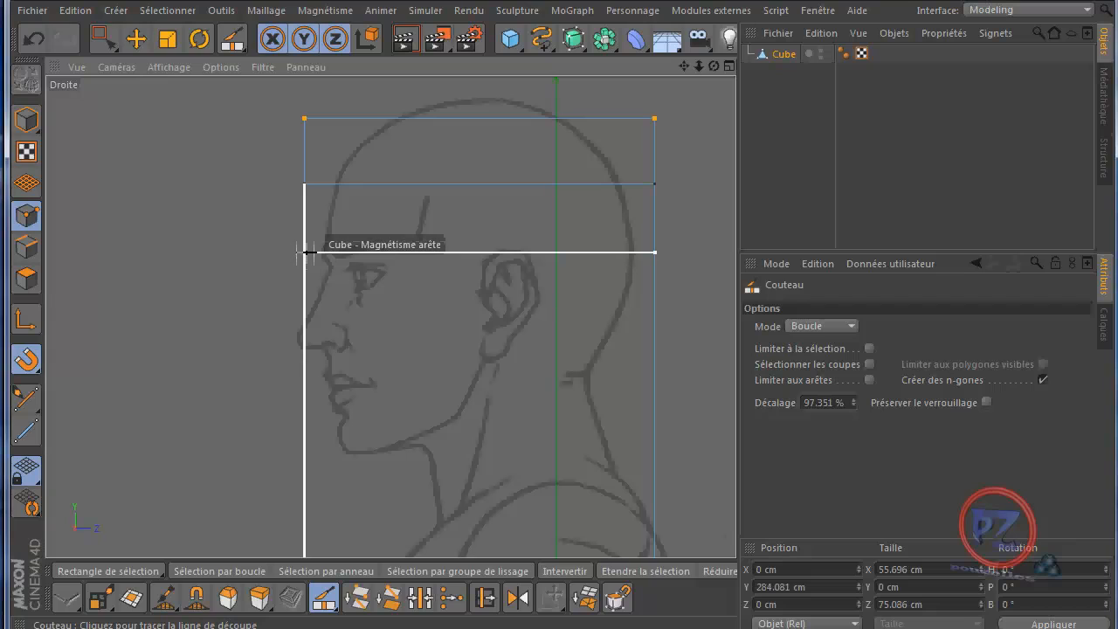
click(305, 253)
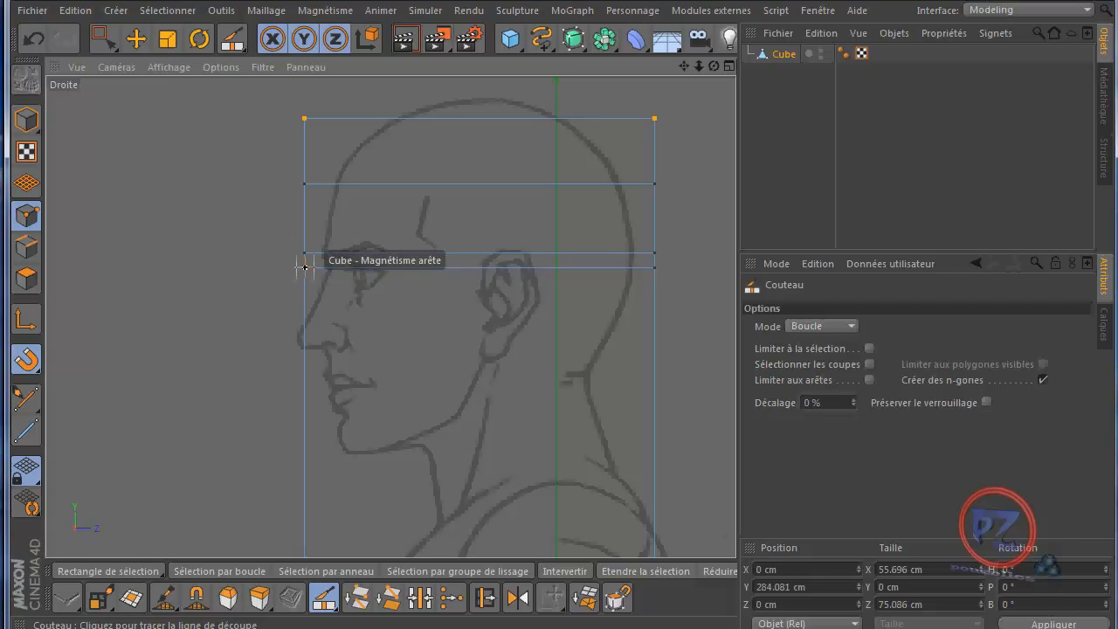
click(305, 266)
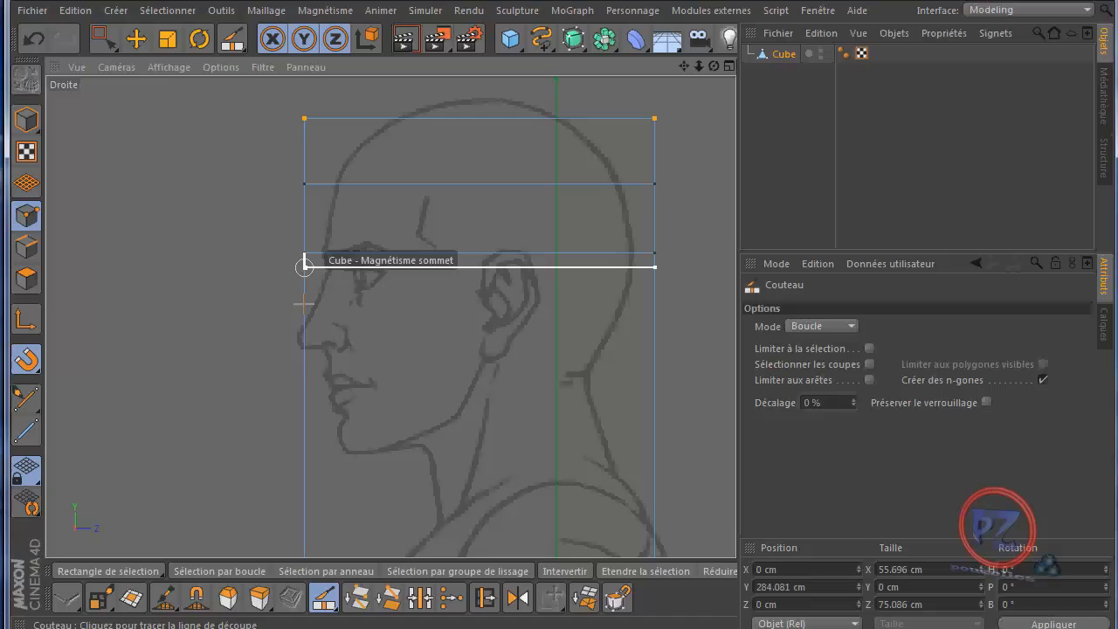
click(305, 350)
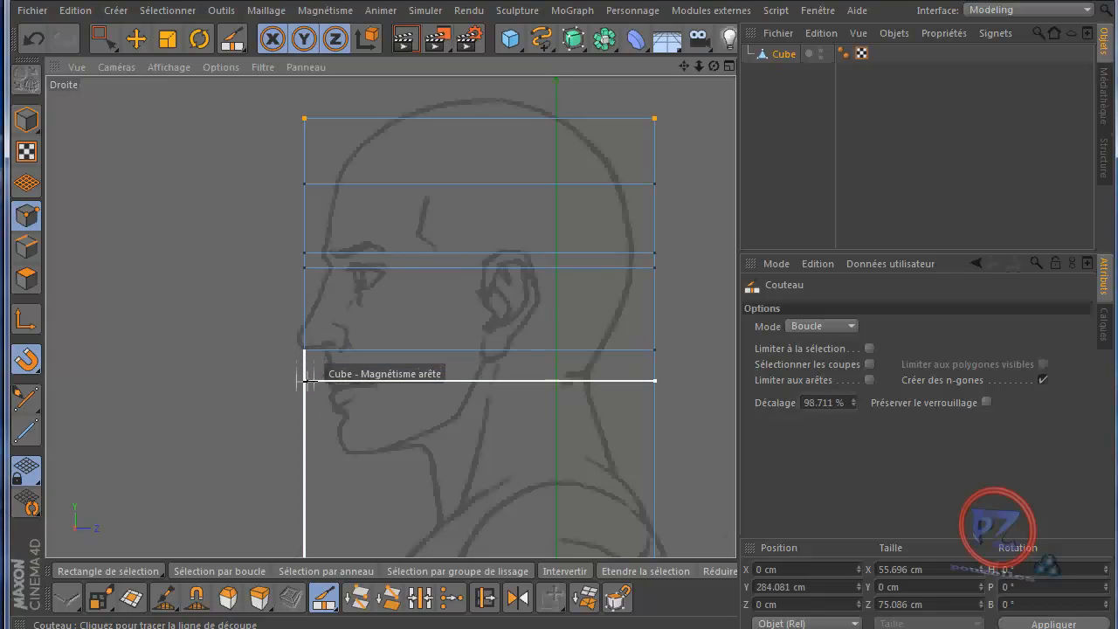
Cut six more horizontal loops between the nose base and the underside of the chin, following the lips and chin contours.
click(305, 376)
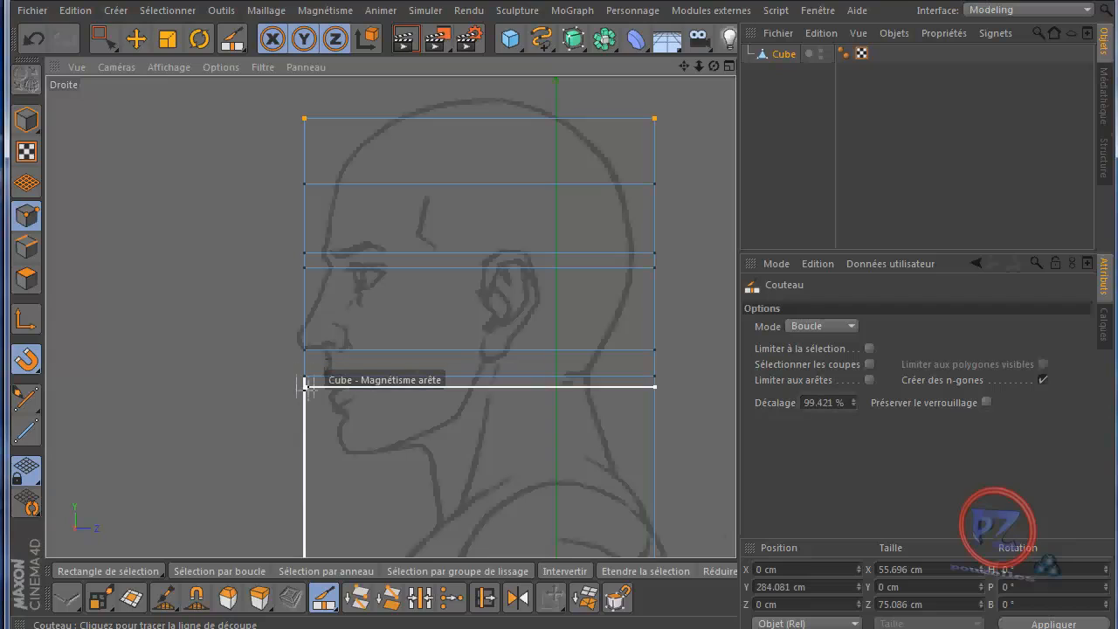
click(305, 390)
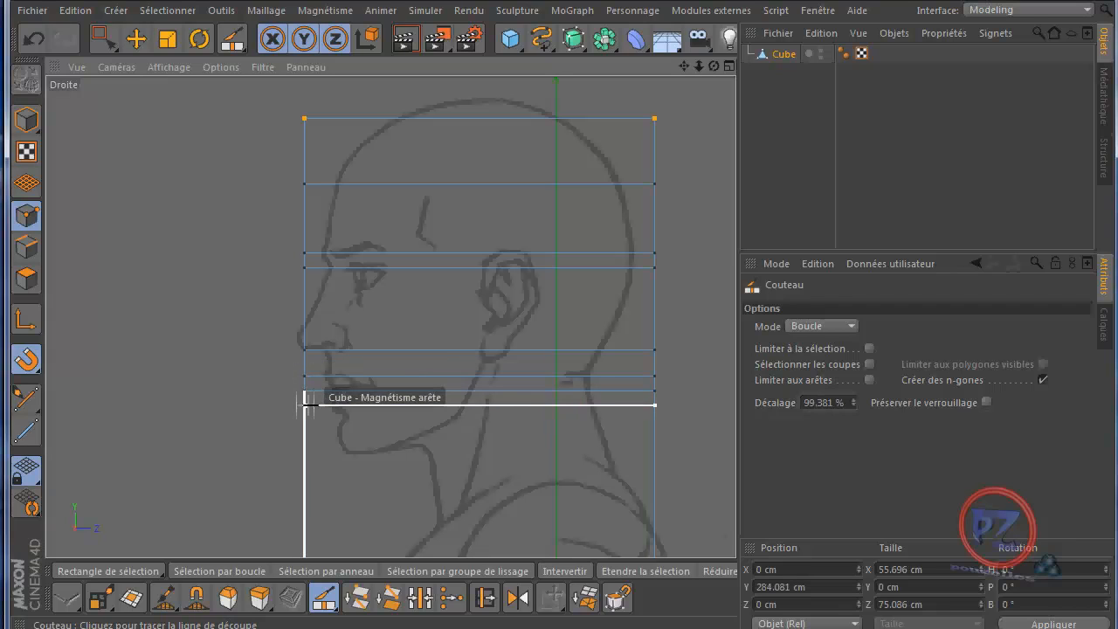
click(305, 405)
click(305, 417)
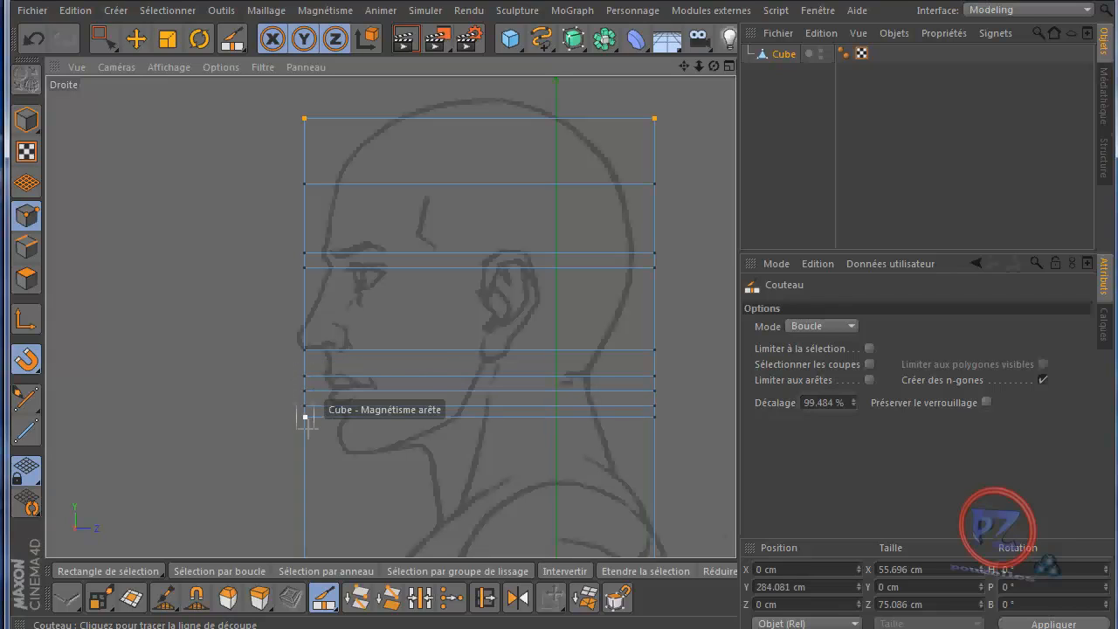
click(305, 429)
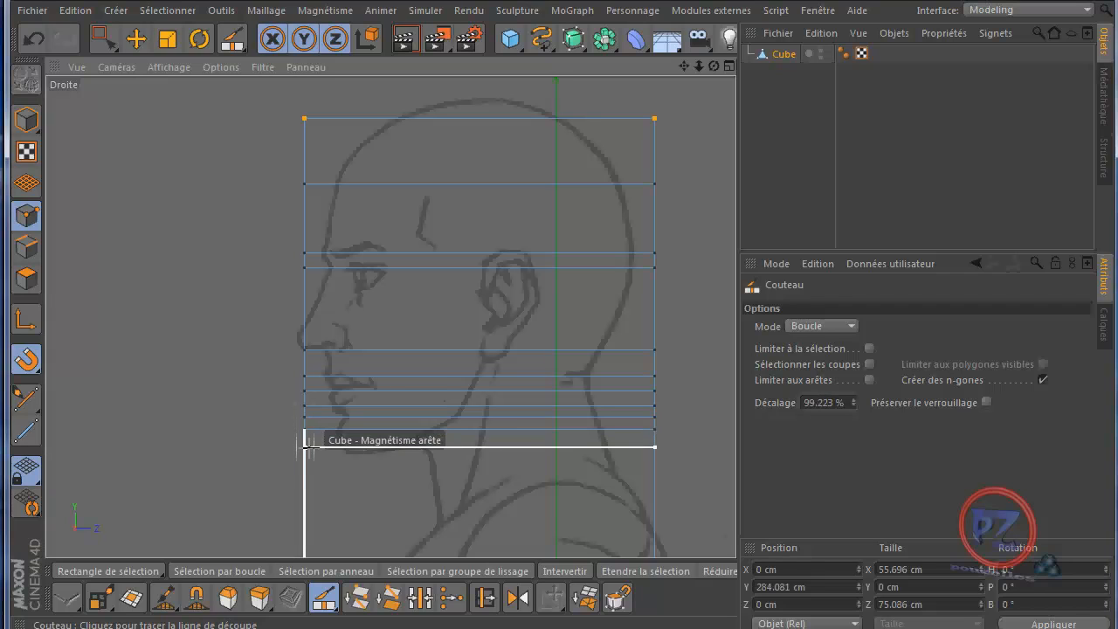
click(305, 450)
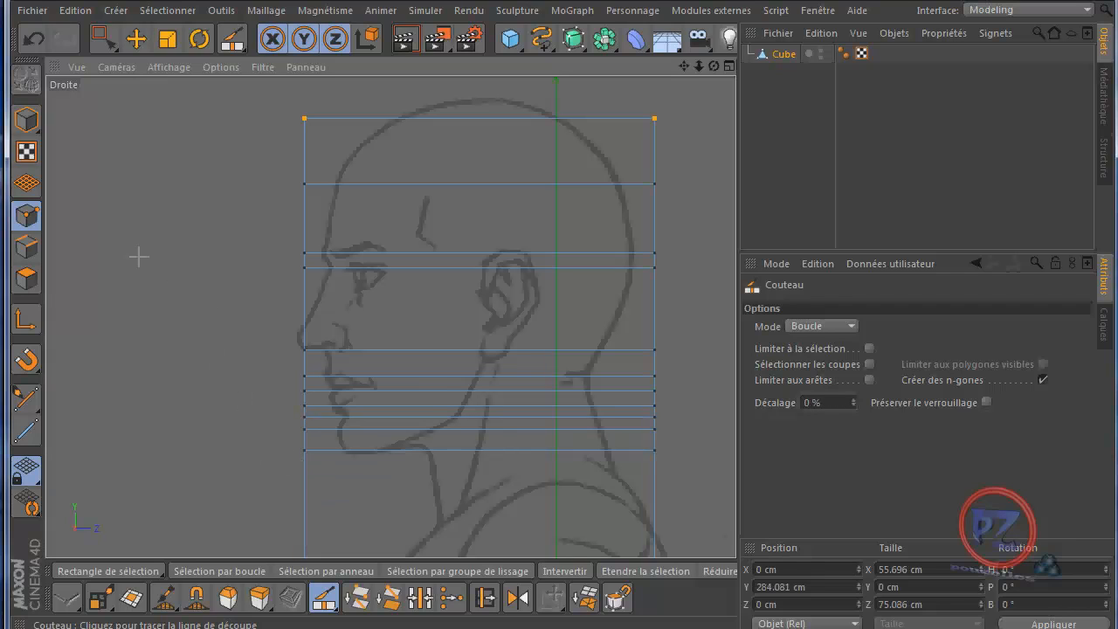
Rectangle-select the front points from crown to nose bridge row by row and move them along Z onto the profile, crown at about -17.3 cm.
click(102, 44)
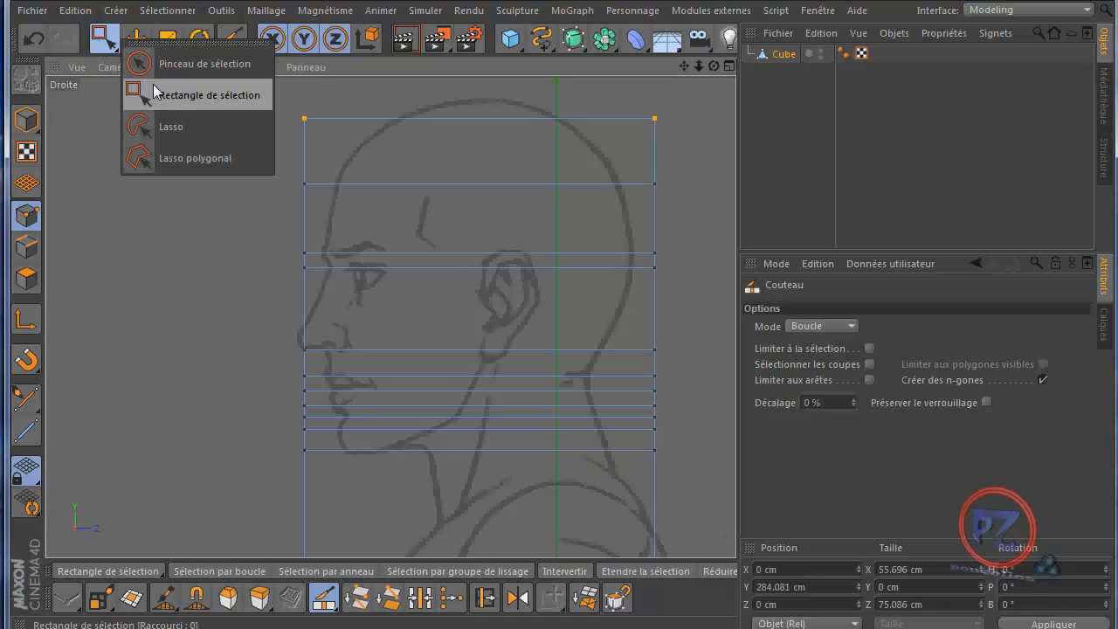
click(187, 96)
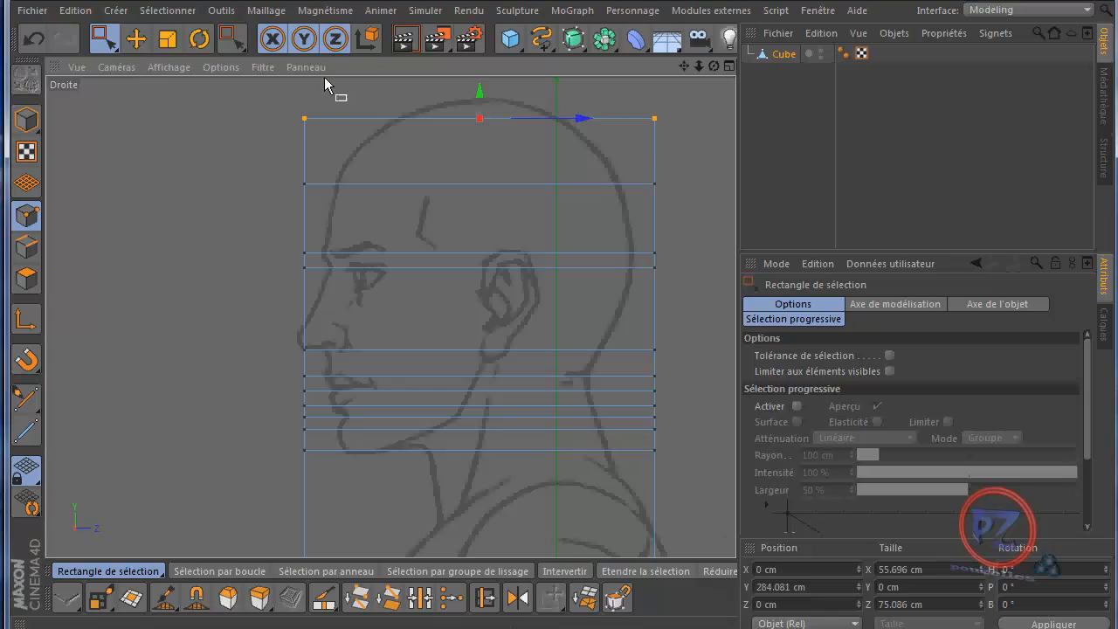
drag(248, 87, 351, 144)
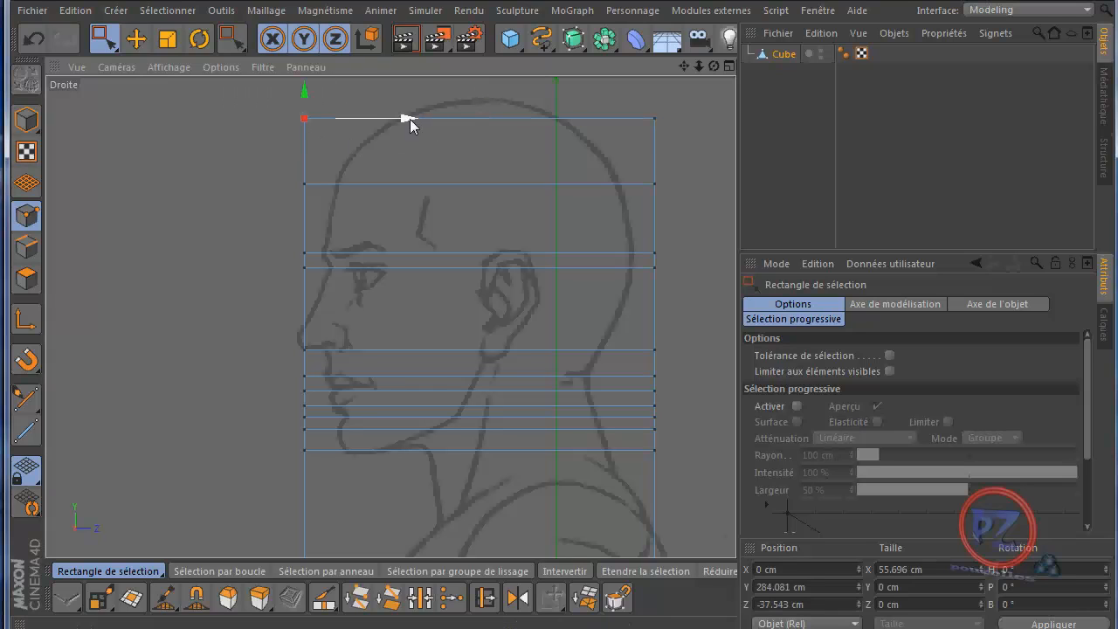
drag(409, 119, 505, 120)
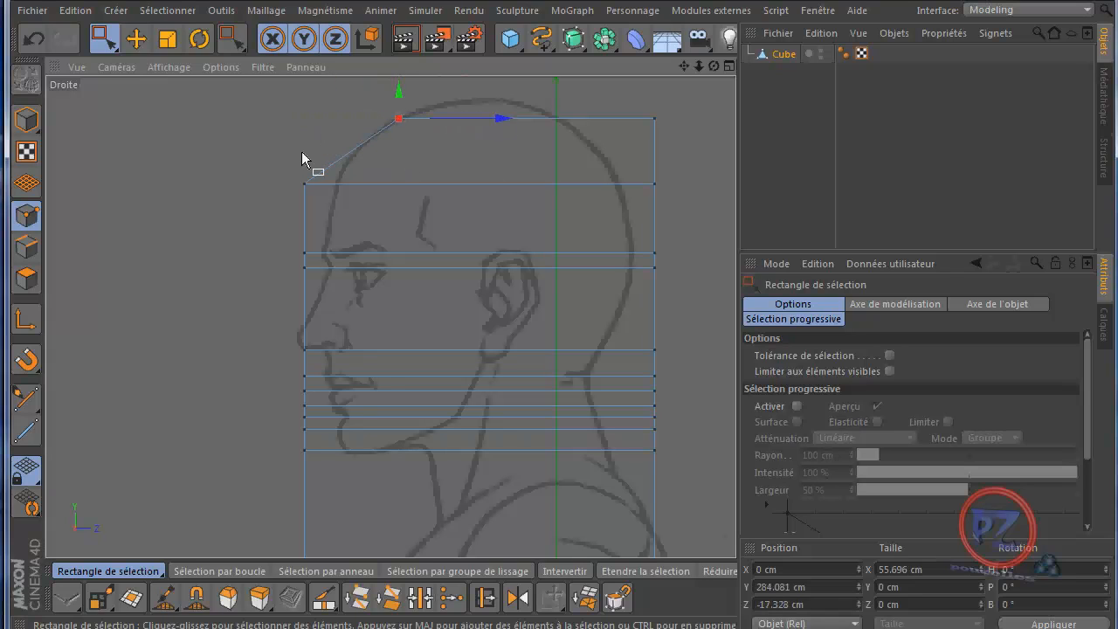
drag(285, 165, 337, 204)
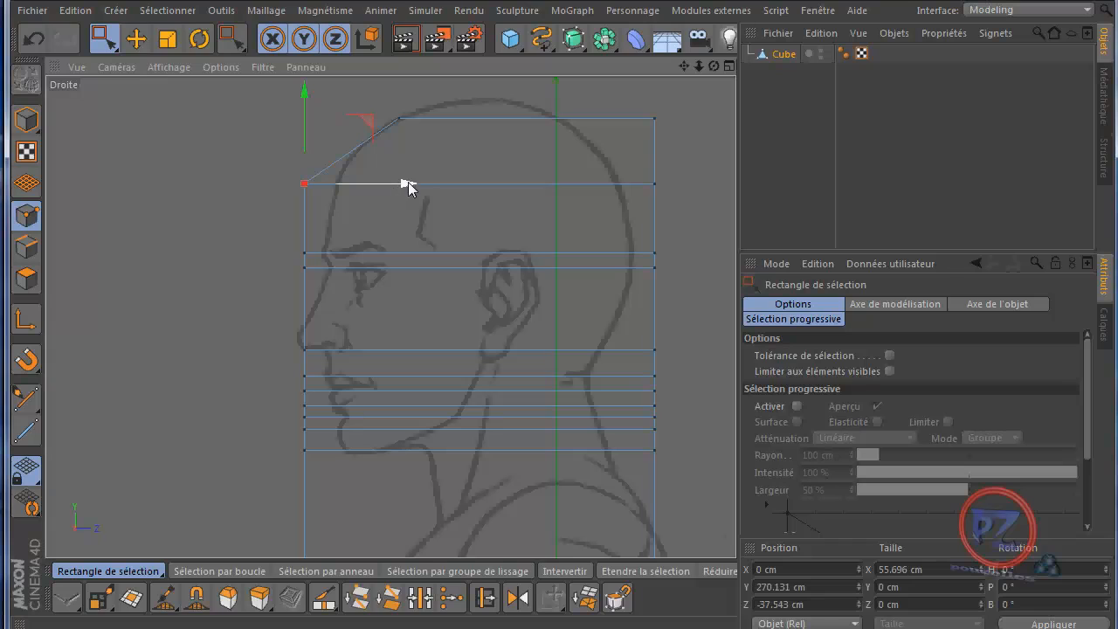
drag(408, 183, 444, 188)
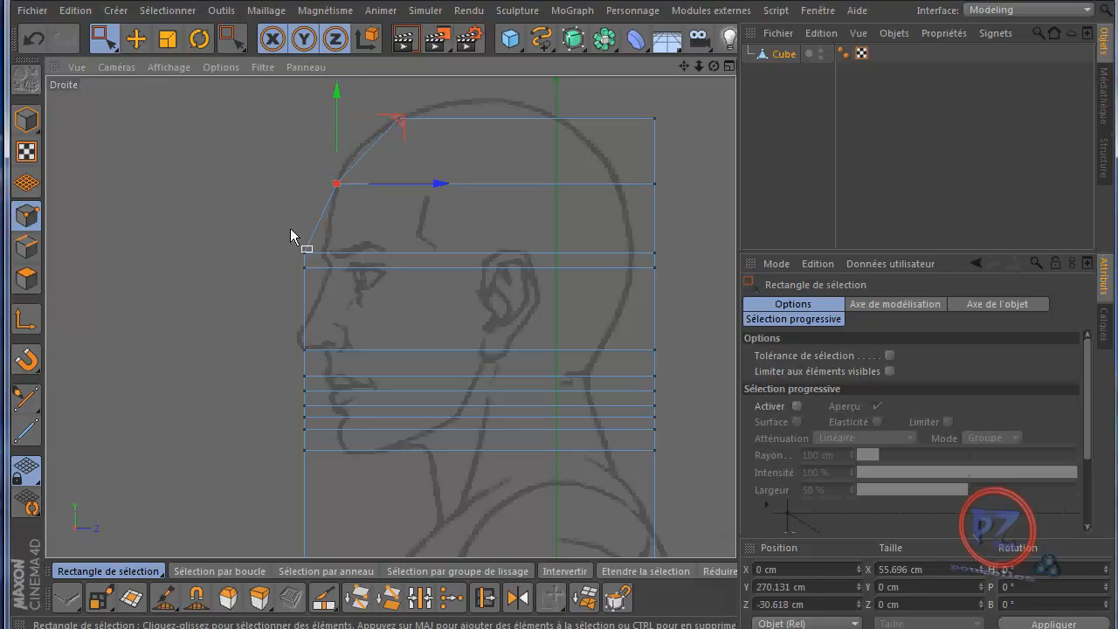
drag(288, 229, 329, 262)
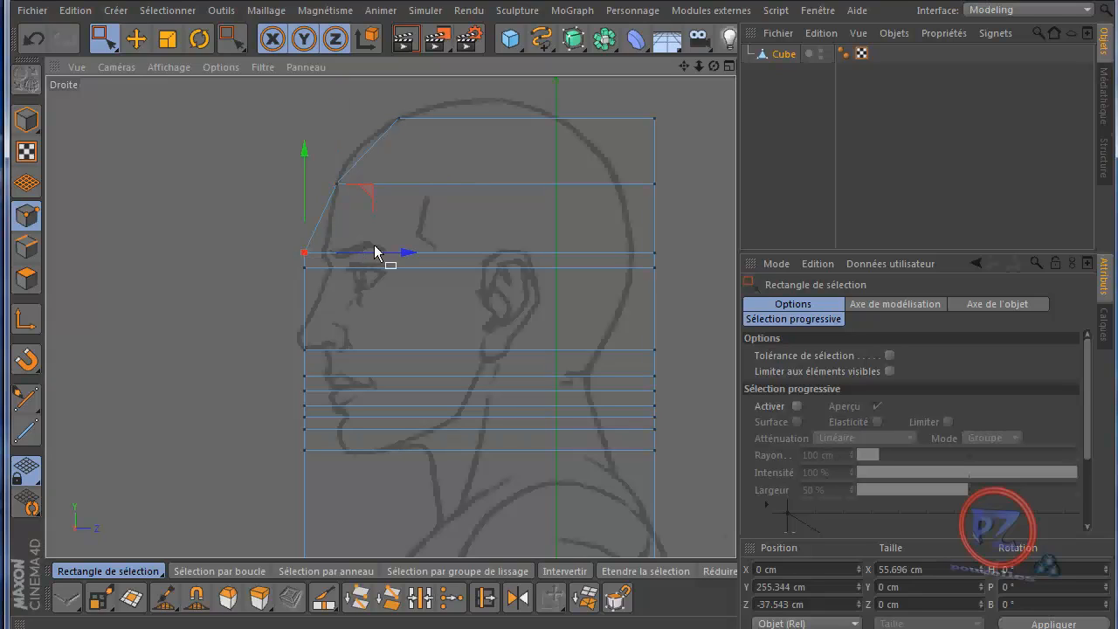
drag(408, 253, 434, 266)
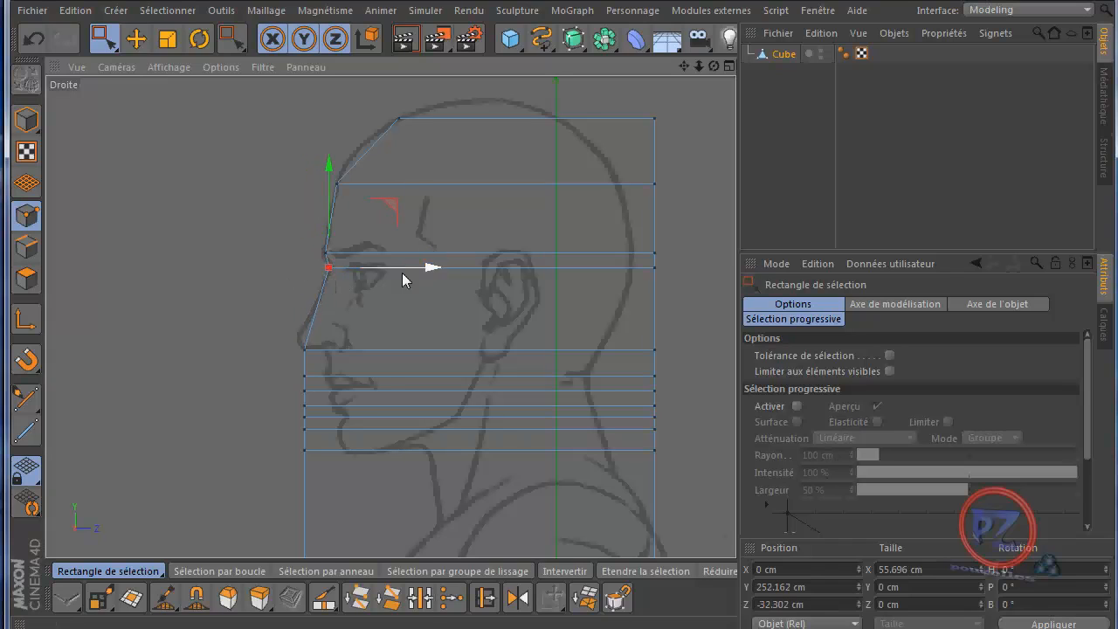
Move the front points of the nose base and three lip rows along Z onto the profile, with the nose base at about -33.3 cm.
scroll(345, 322, up, 3)
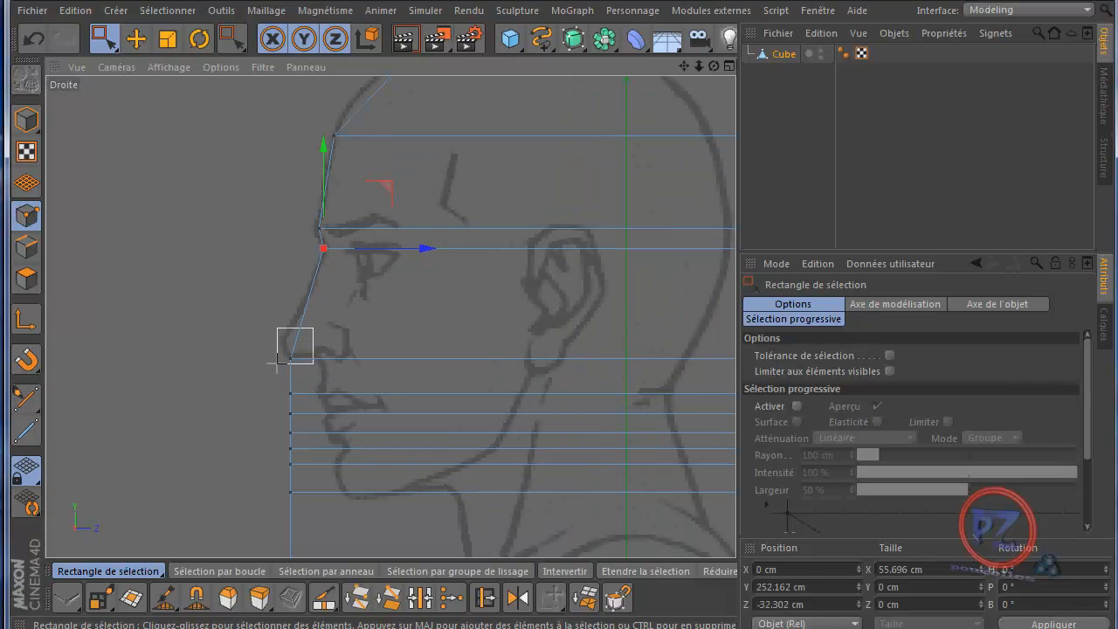
drag(278, 361, 280, 362)
drag(392, 359, 421, 359)
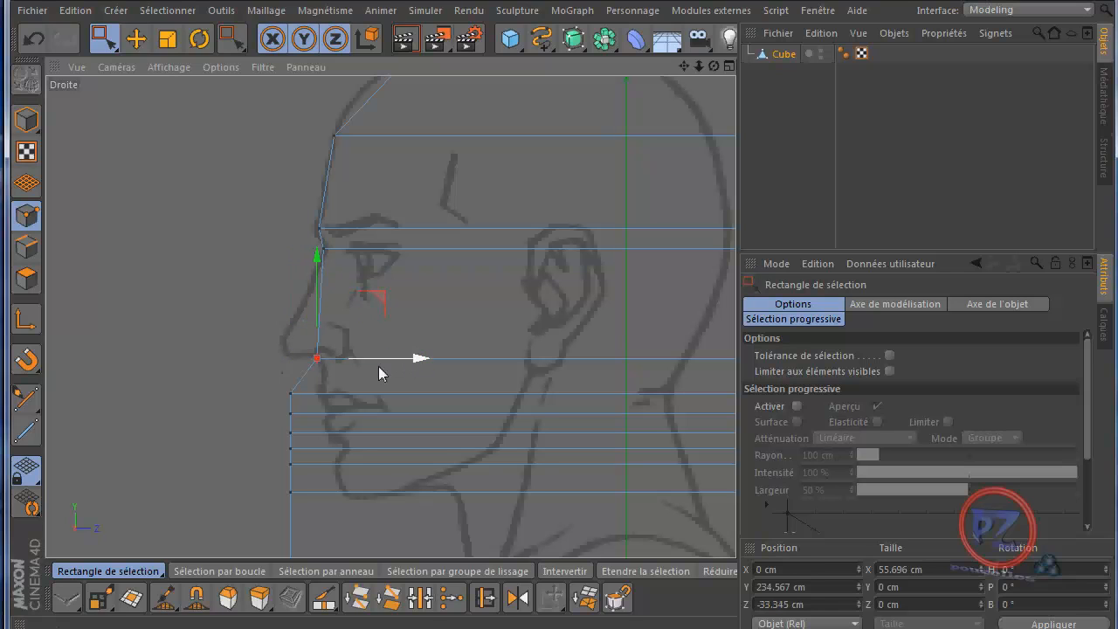
click(291, 393)
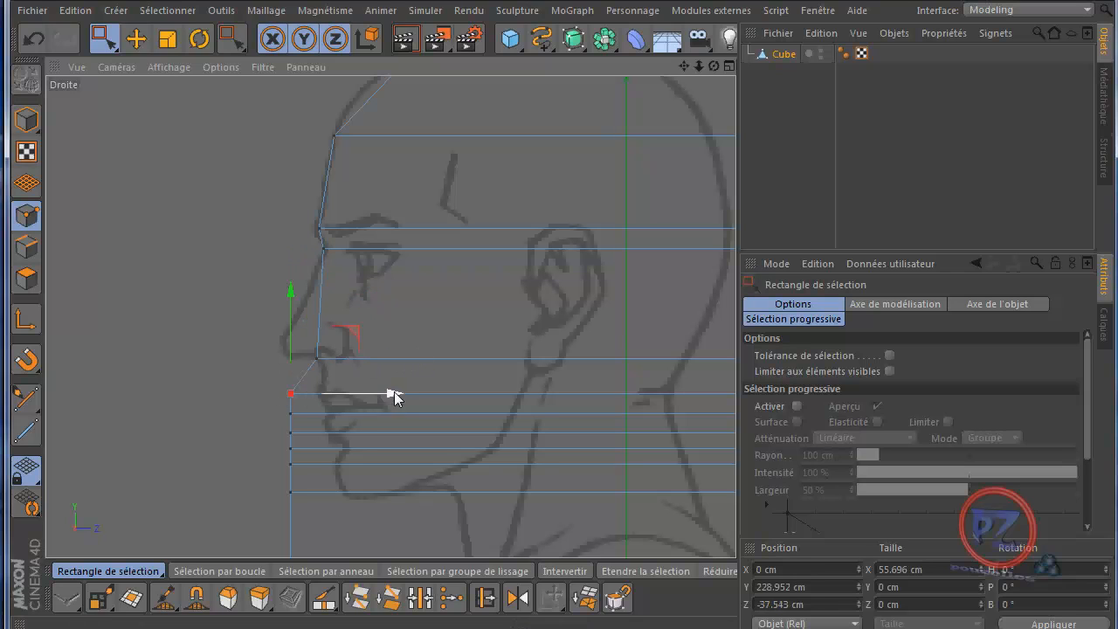
drag(397, 394, 426, 422)
click(291, 413)
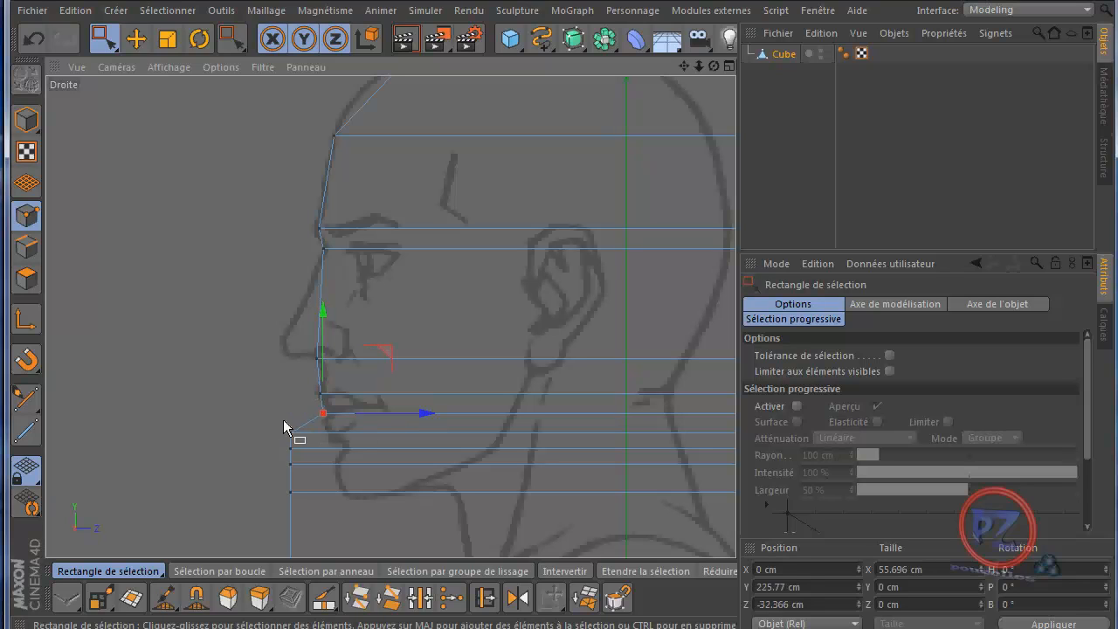
click(291, 432)
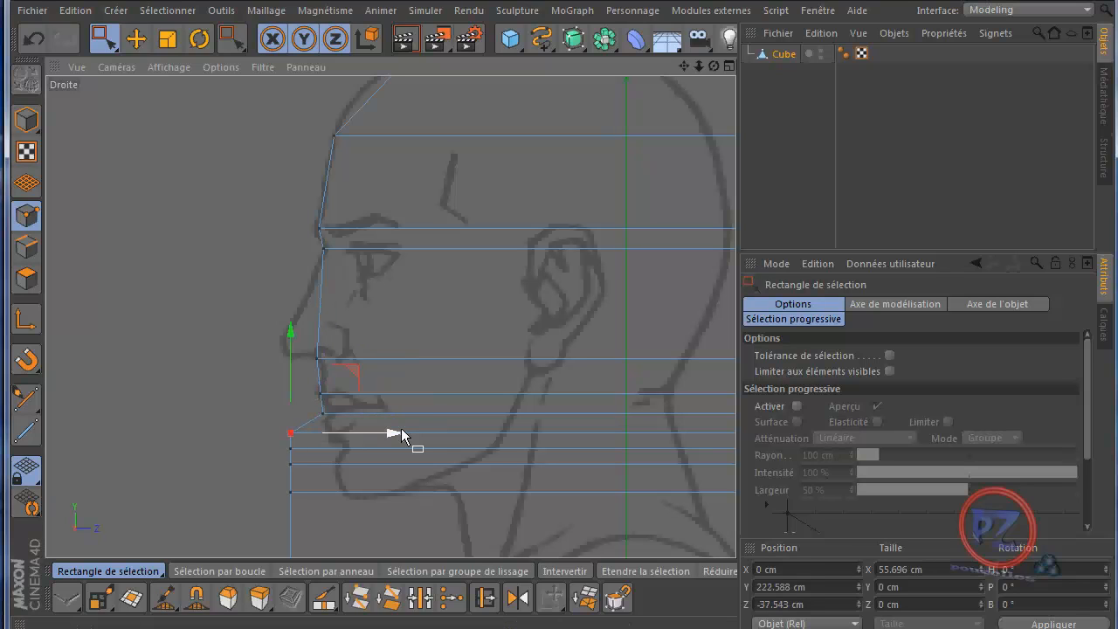
drag(391, 434, 442, 469)
Align the front points below the lower lip and on the chin with the profile, placing the lowest row at about Z -29.3 cm.
click(291, 448)
click(292, 464)
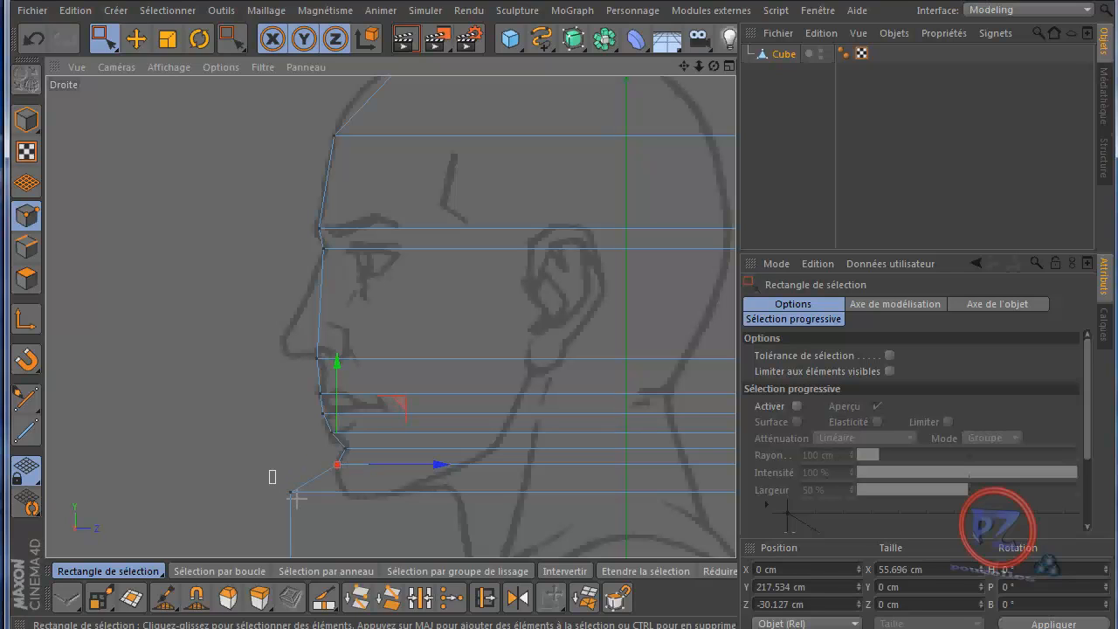
drag(297, 499, 322, 513)
drag(389, 495, 438, 500)
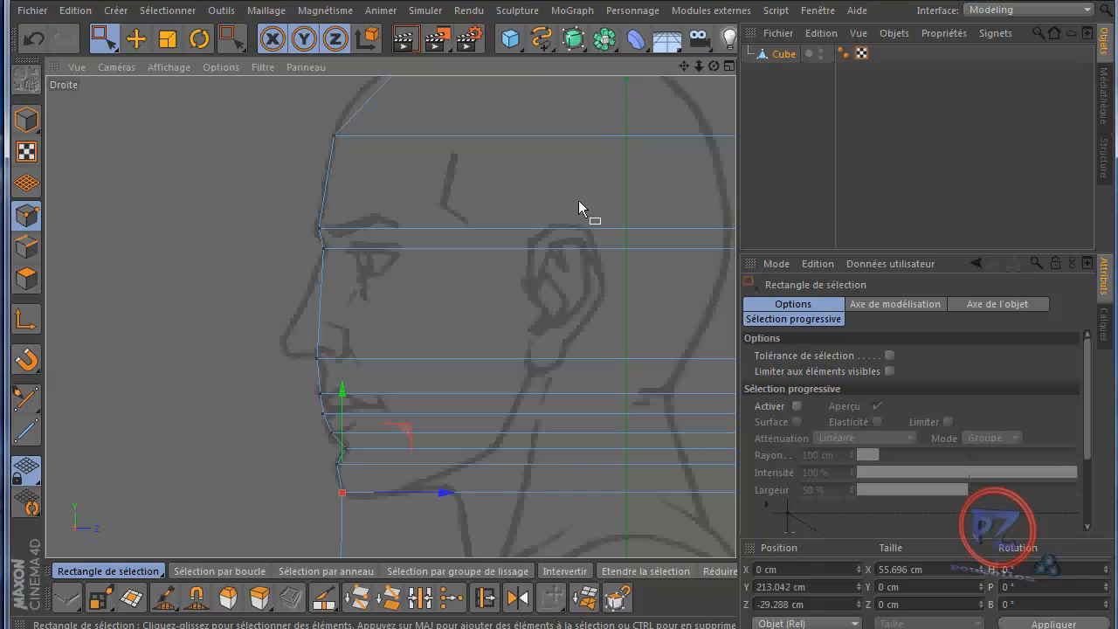
Move the two uppermost rows of back points along Z onto the rear skull outline, the second row at about 29.4 cm.
mouse_move(686, 68)
mouse_down()
mouse_move(559, 294)
mouse_move(516, 332)
mouse_move(562, 294)
mouse_up()
drag(579, 164, 520, 215)
drag(651, 193, 536, 212)
drag(536, 234, 568, 291)
drag(652, 274, 601, 290)
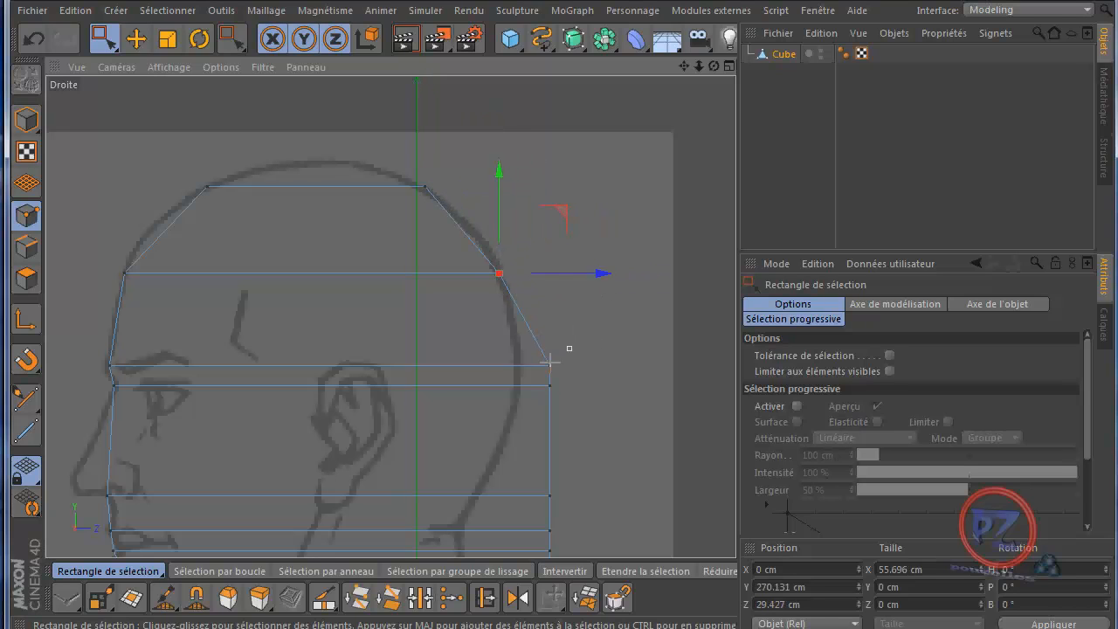
Move the back points from brow level to the nape along Z onto the skull outline, ending at about 26.1 and 23.4 cm.
drag(545, 366, 545, 367)
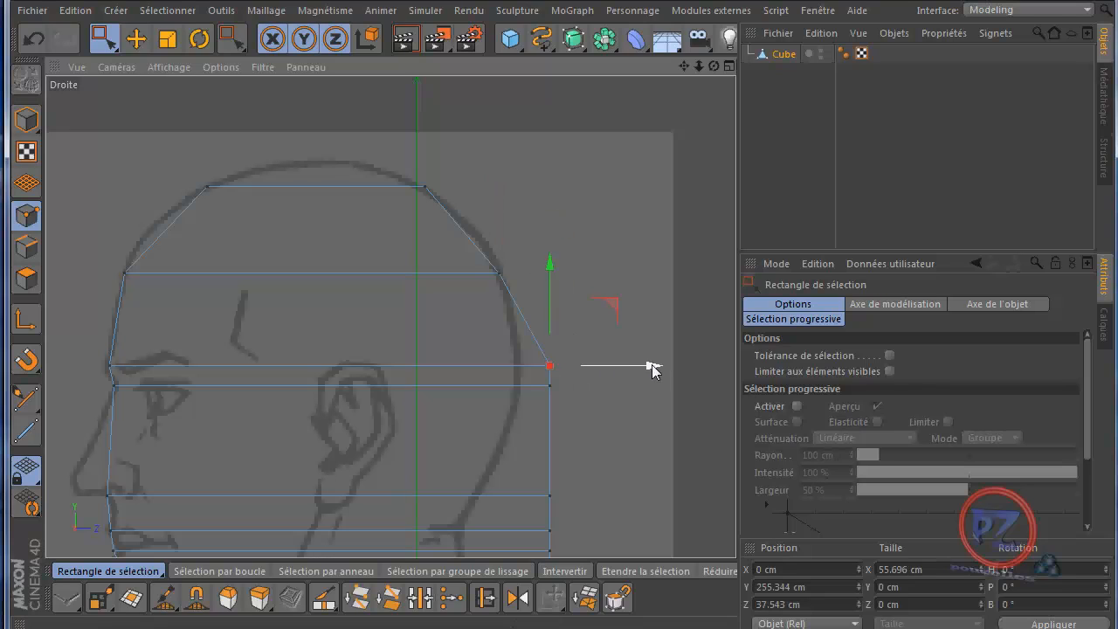
drag(654, 371, 622, 395)
click(543, 389)
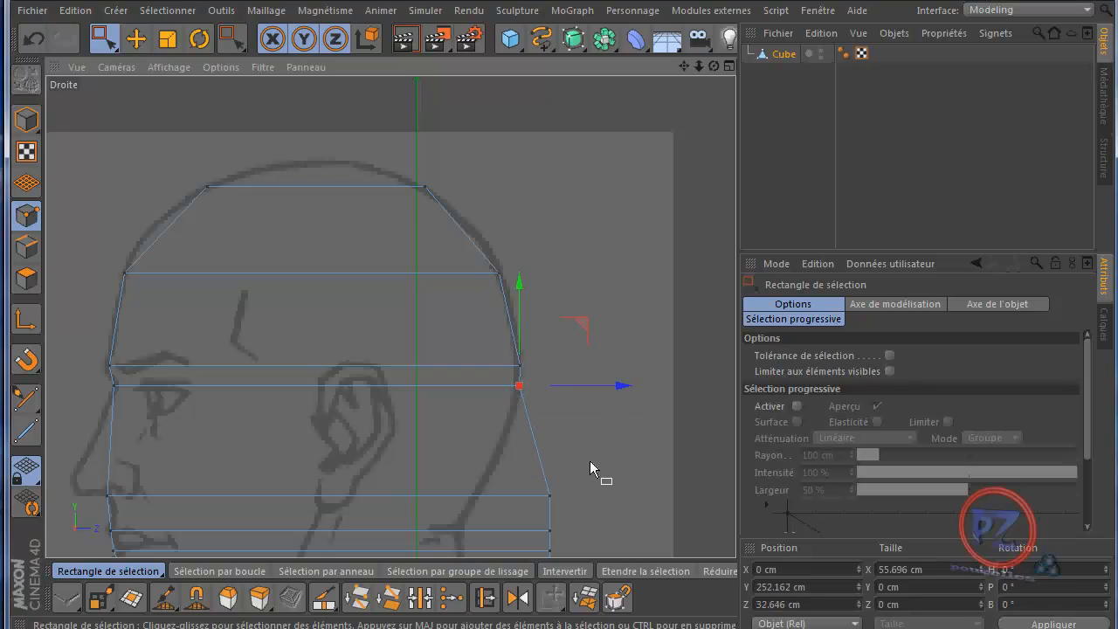
click(540, 499)
drag(650, 497, 579, 509)
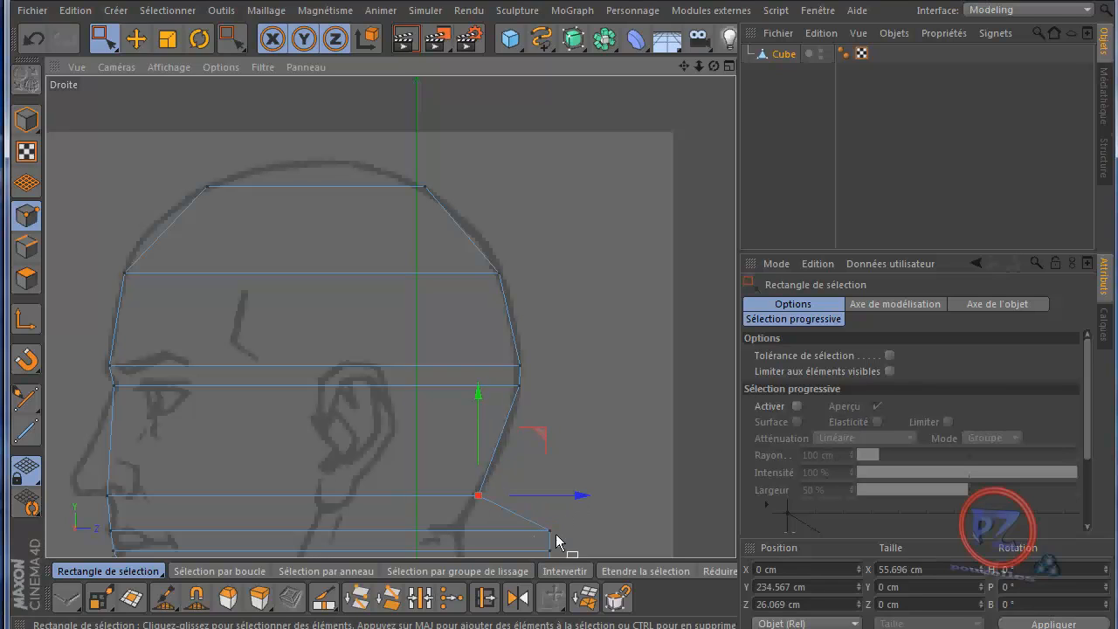
click(551, 530)
drag(654, 531, 554, 546)
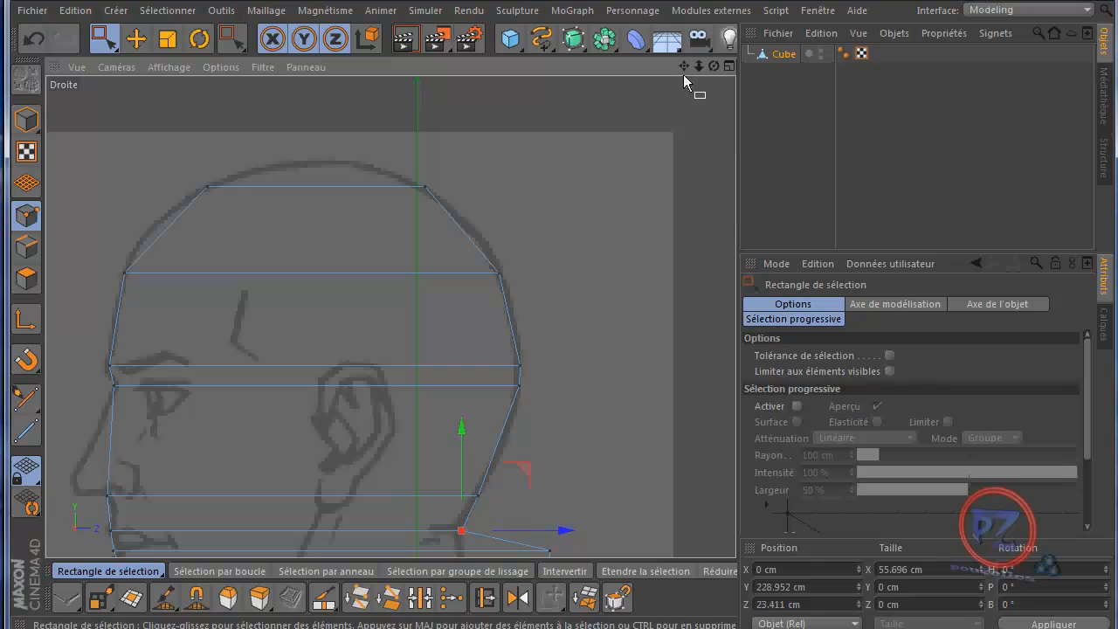
Move the five back points of the lower head rows together along Z toward the neck, to about 28.3 cm.
alt+middle_drag(575, 244, 561, 291)
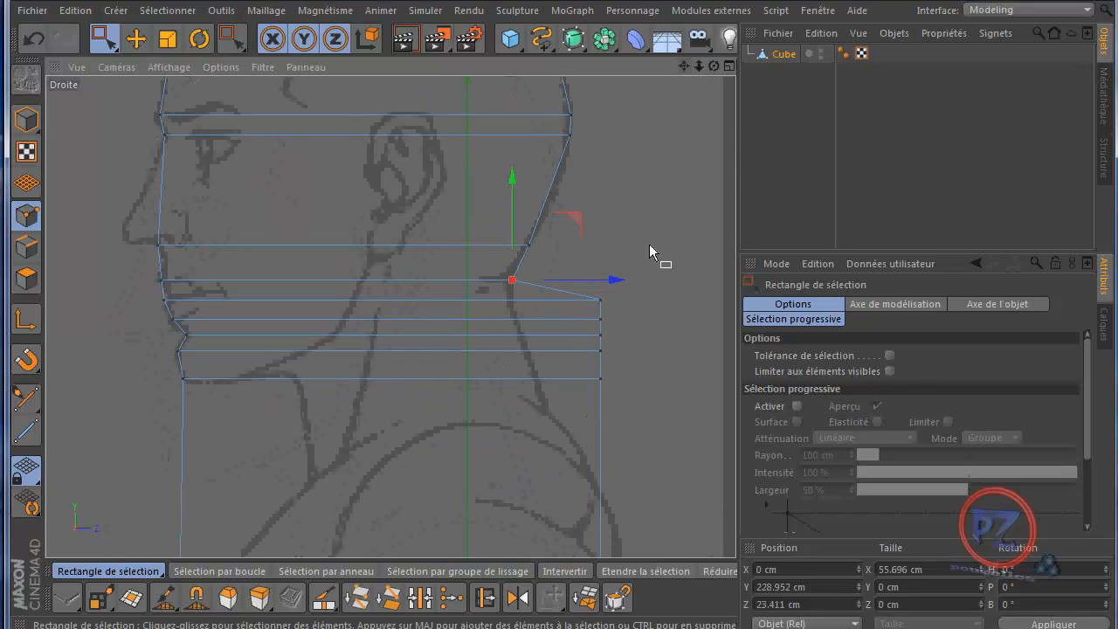
drag(654, 250, 572, 387)
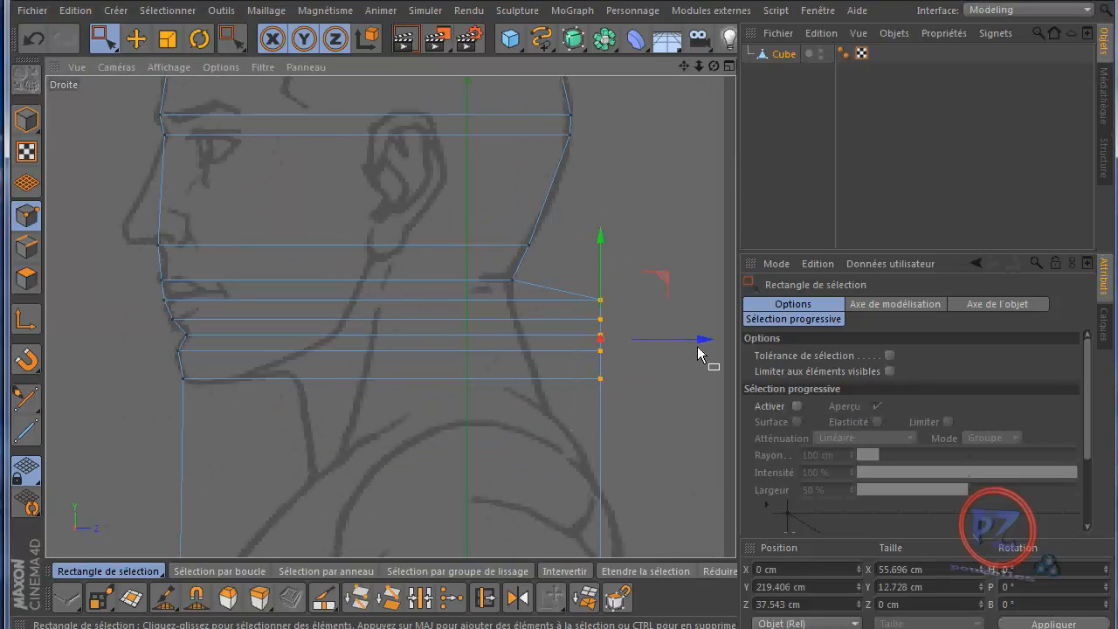
drag(702, 343, 646, 358)
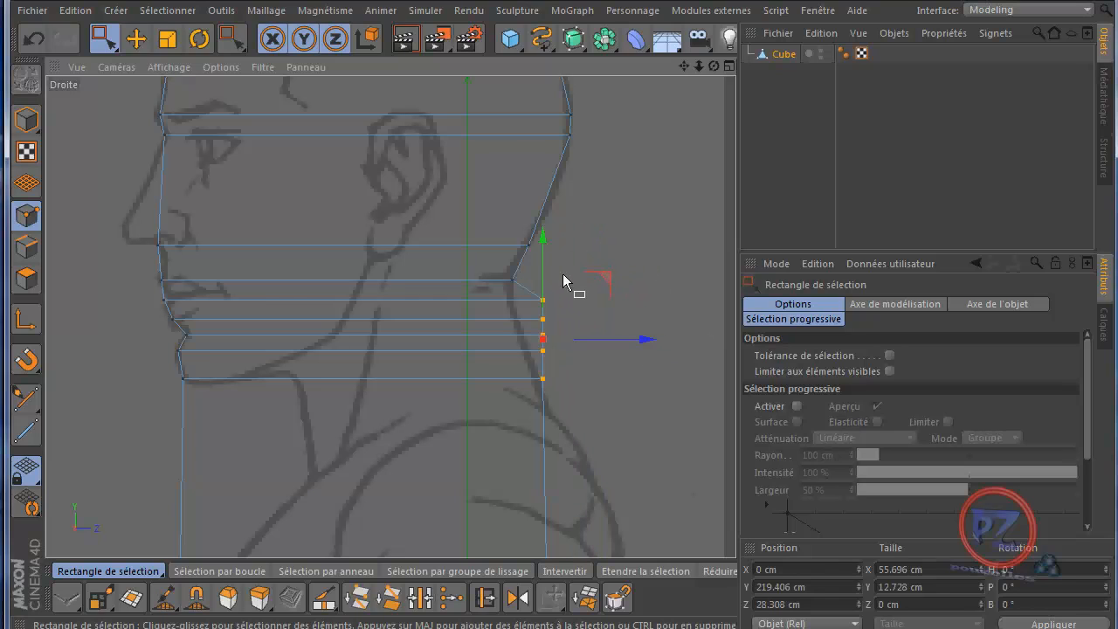
Fit the three upper of these back points to the neck outline at Z about 24, 24.3 and 25.2 cm.
drag(545, 303, 537, 307)
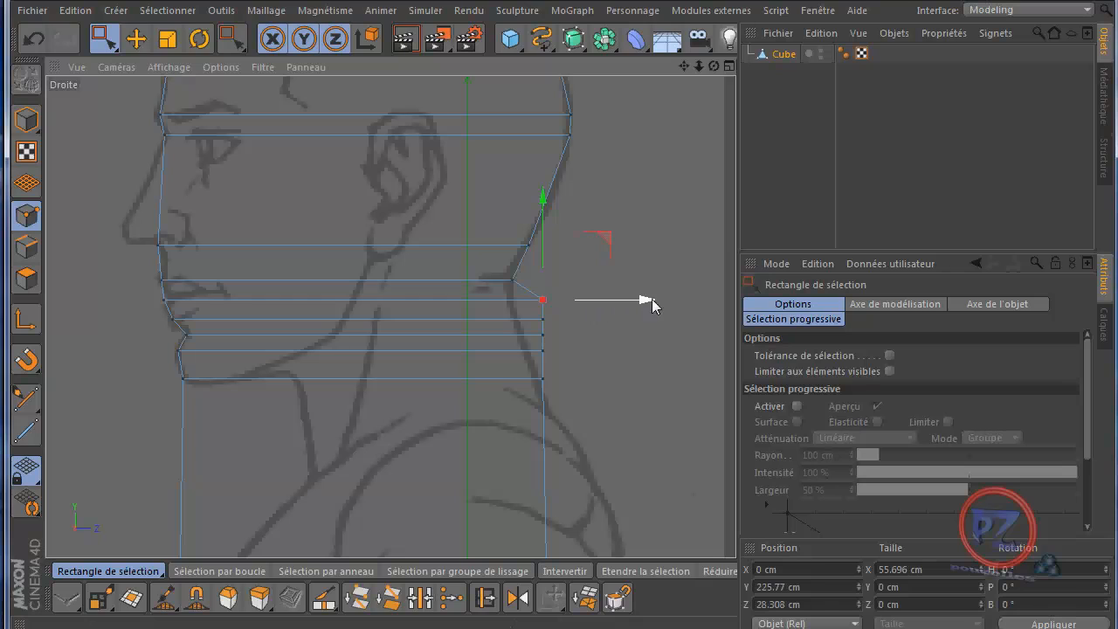
drag(644, 303, 614, 315)
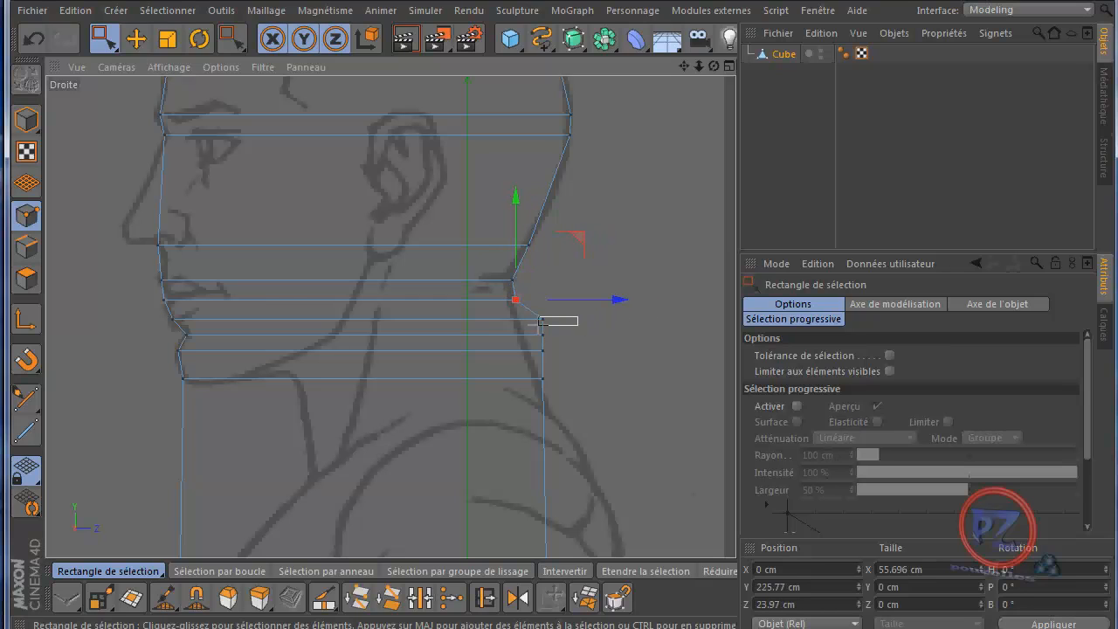
click(544, 325)
drag(651, 318, 624, 322)
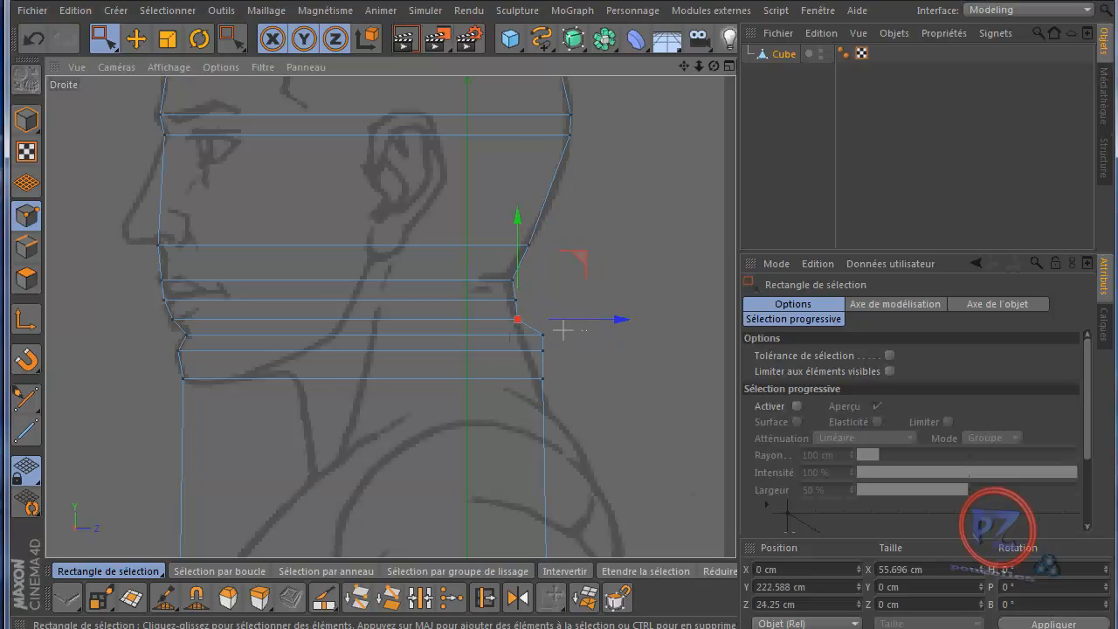
drag(534, 333, 533, 335)
drag(645, 334, 622, 345)
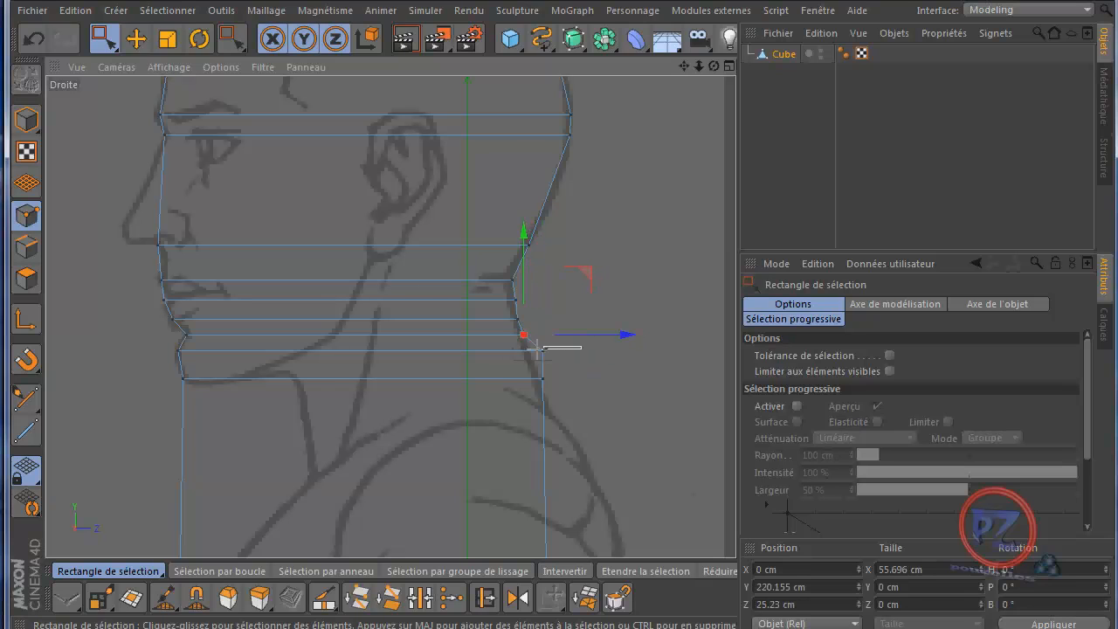
Fit the two lowest back points to the neck outline at Z about 26.3 and 27.9 cm.
drag(534, 352, 534, 352)
drag(639, 352, 626, 353)
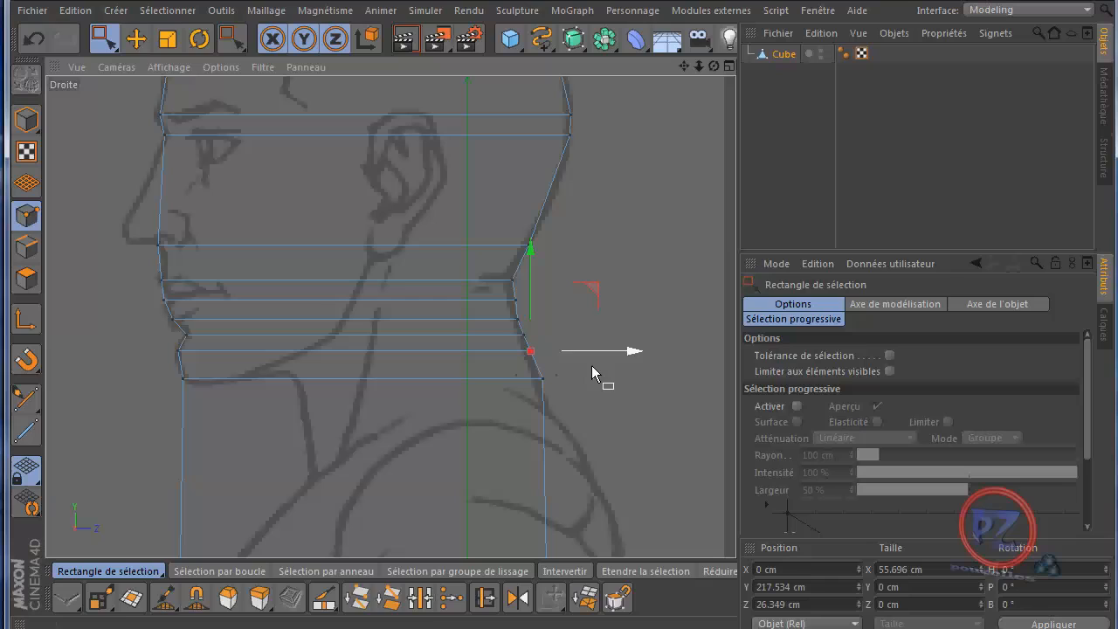
click(542, 382)
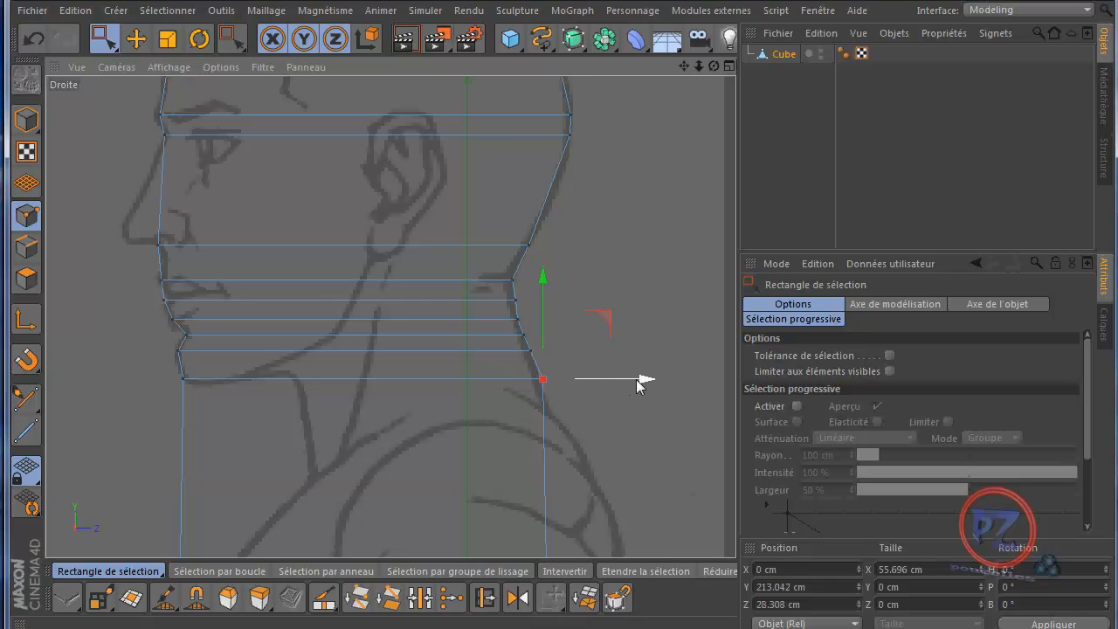
drag(638, 385, 635, 384)
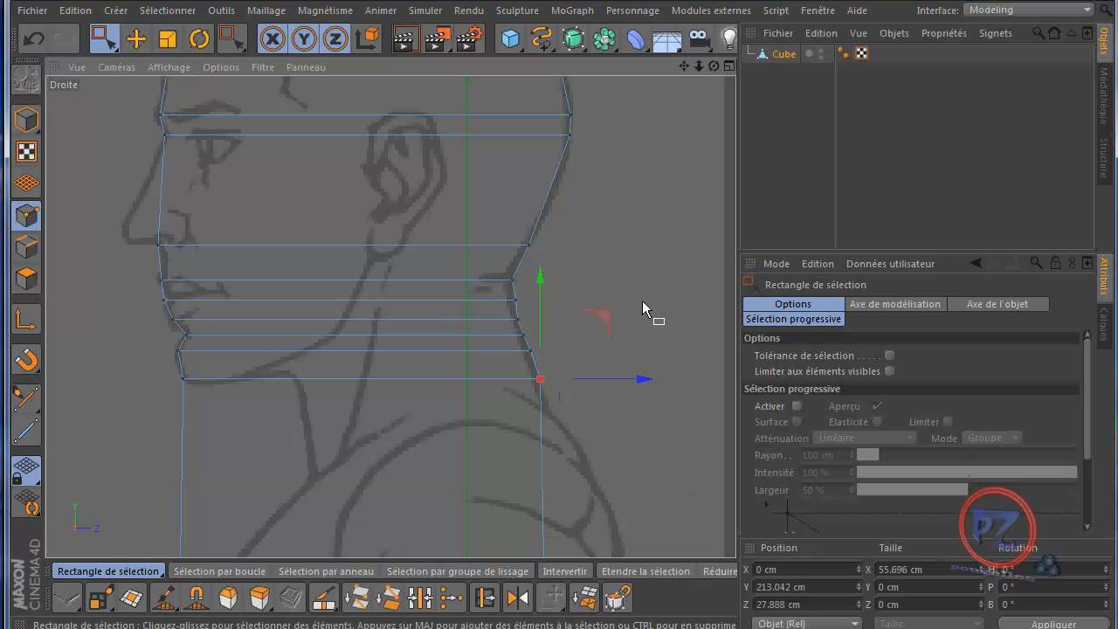
In the front view, move the outer side points of all head rows along X toward the head, to about 2.9 cm.
middle_click(242, 469)
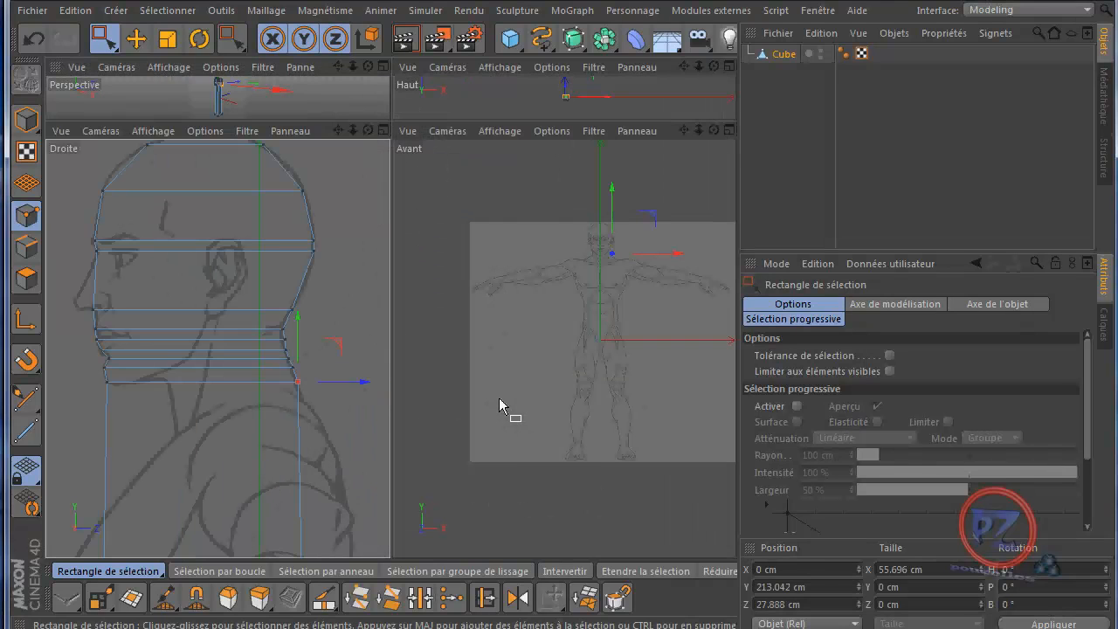
middle_click(498, 403)
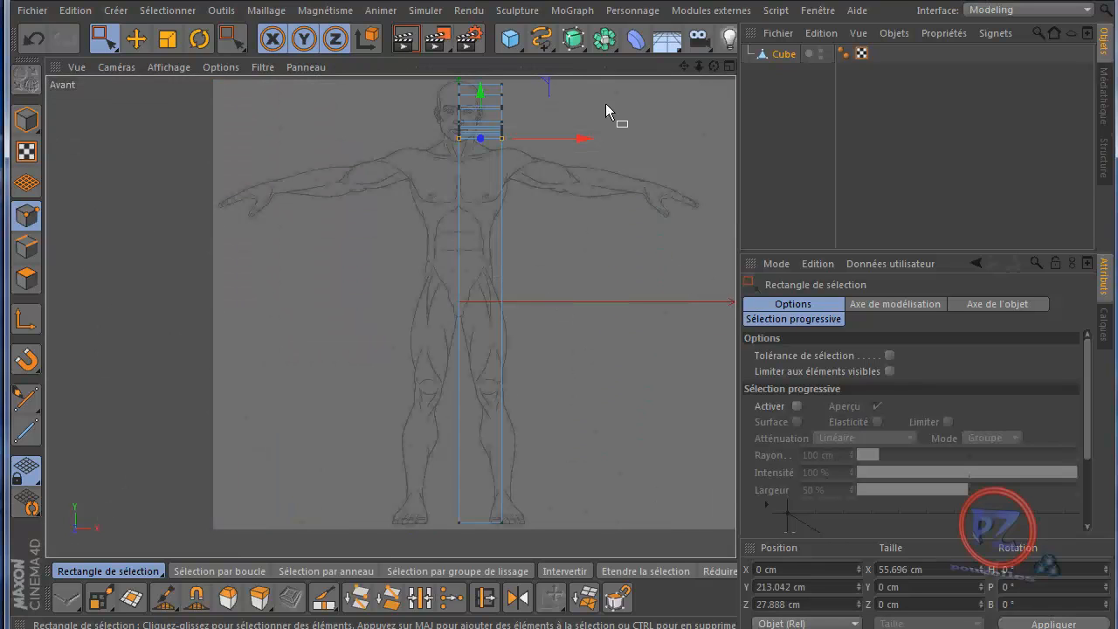
drag(680, 68, 526, 137)
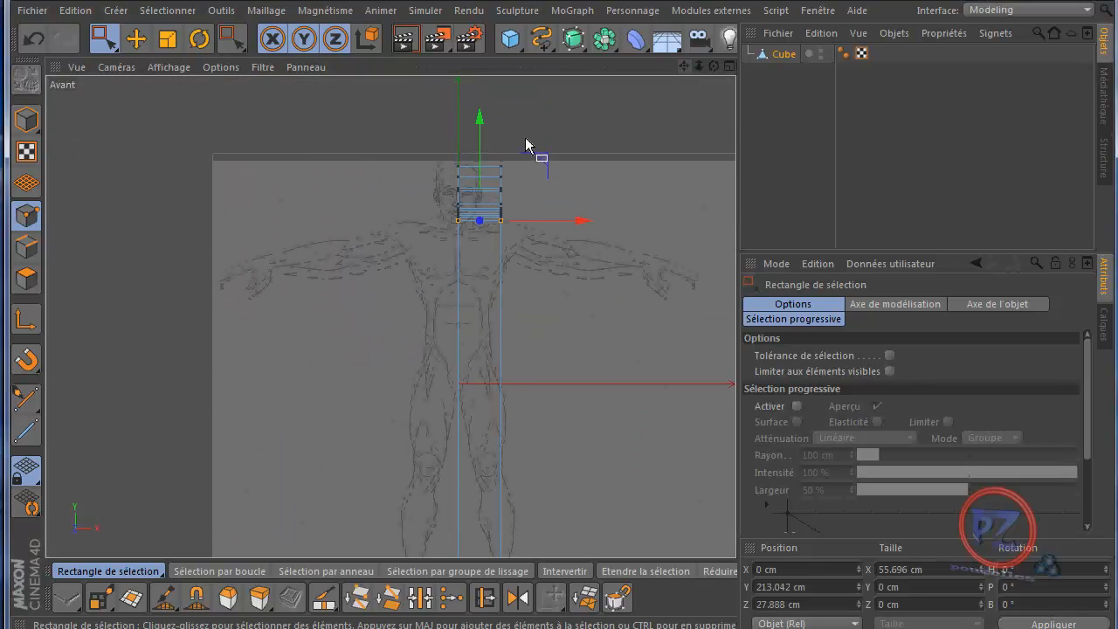
scroll(476, 199, up, 6)
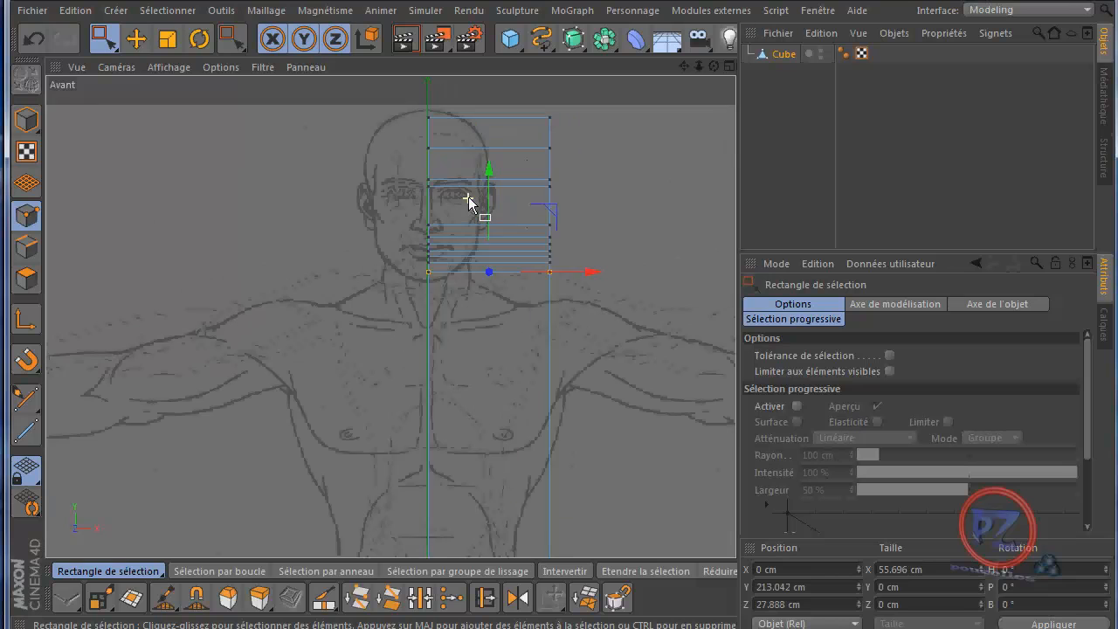
scroll(459, 148, up, 6)
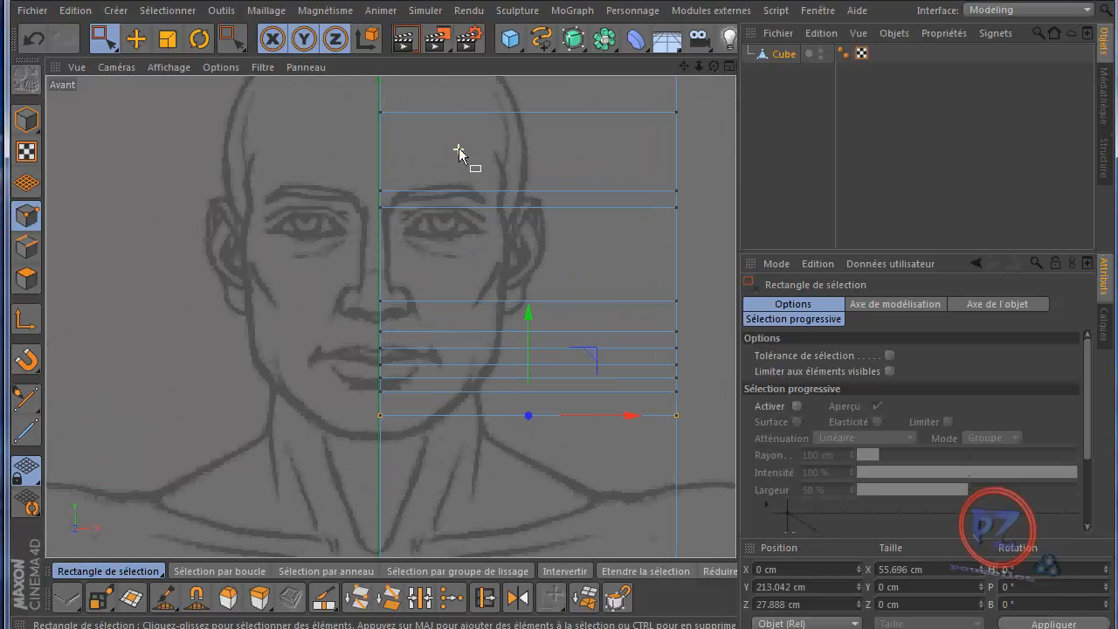
scroll(459, 147, up, 2)
scroll(517, 139, down, 1)
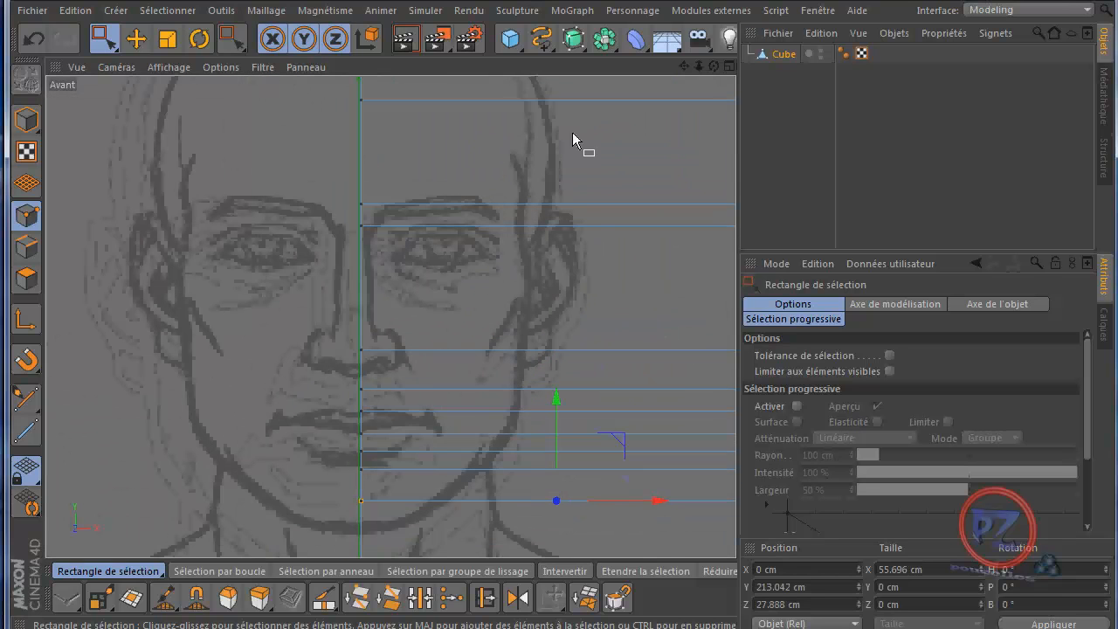
drag(684, 67, 605, 218)
scroll(649, 200, down, 5)
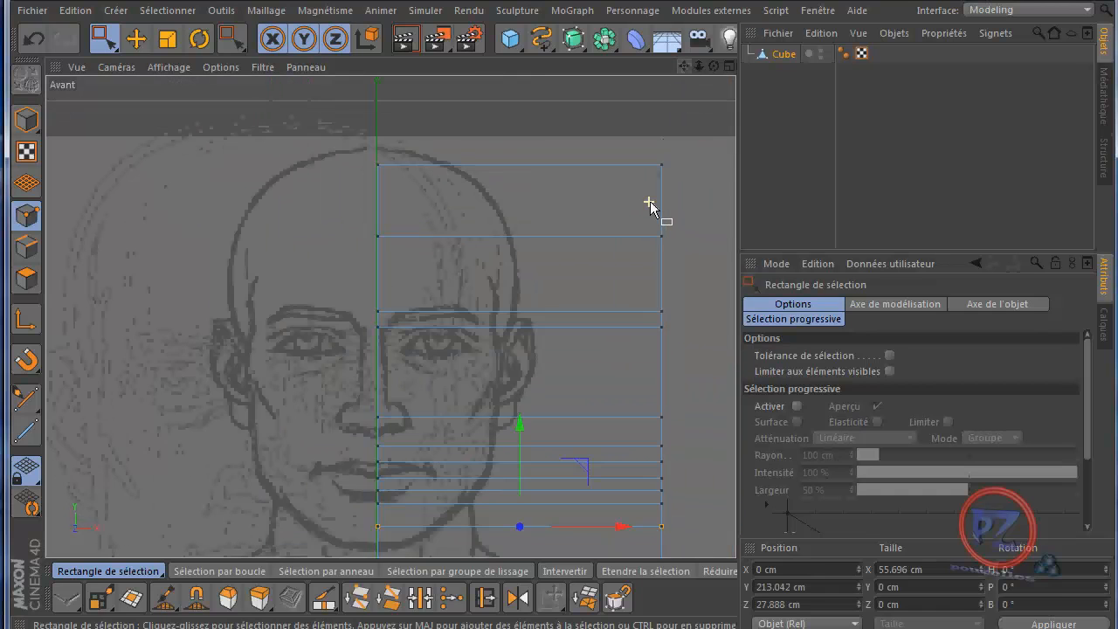
drag(653, 141, 695, 491)
drag(717, 318, 612, 339)
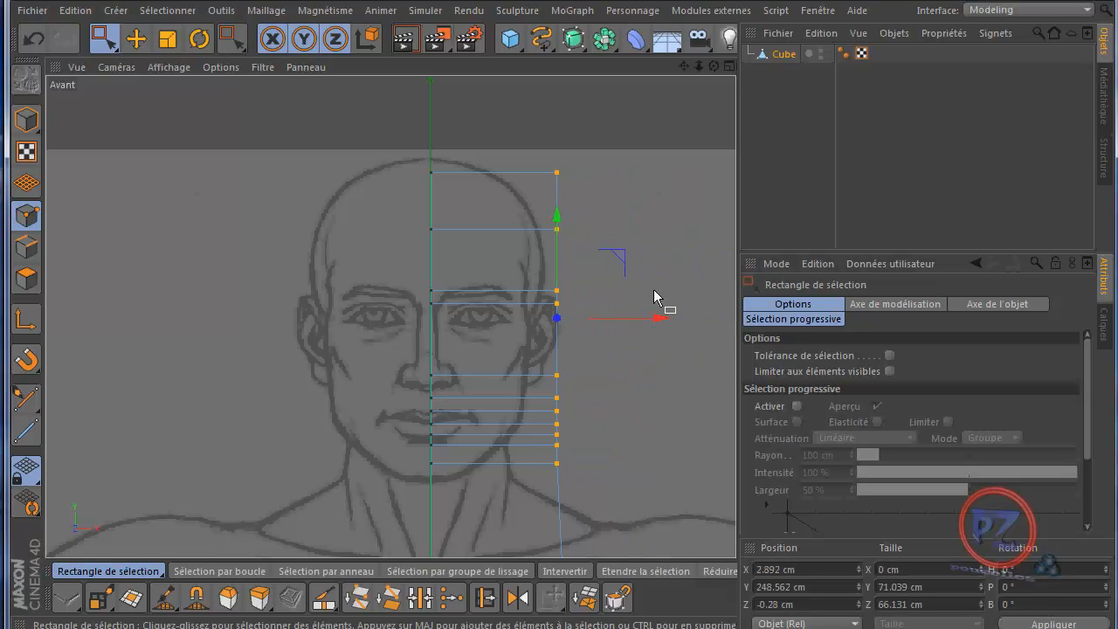
Fit the outer points of the two uppermost rows to the skull outline at X about -13.6 and -1.8 cm.
scroll(521, 272, up, 1)
scroll(520, 272, up, 4)
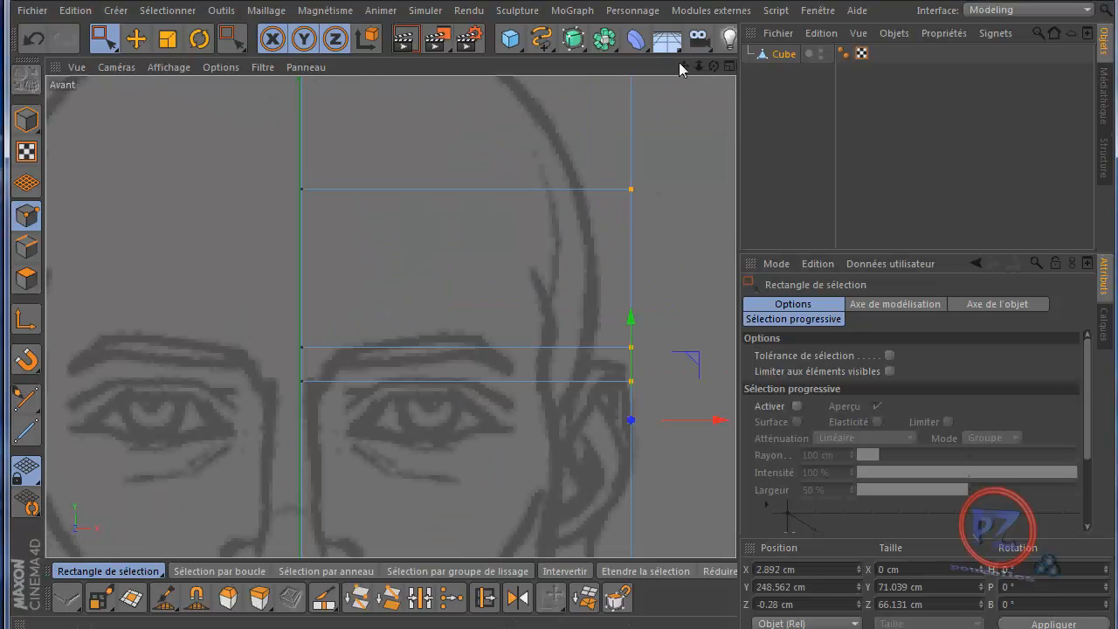
drag(680, 64, 675, 203)
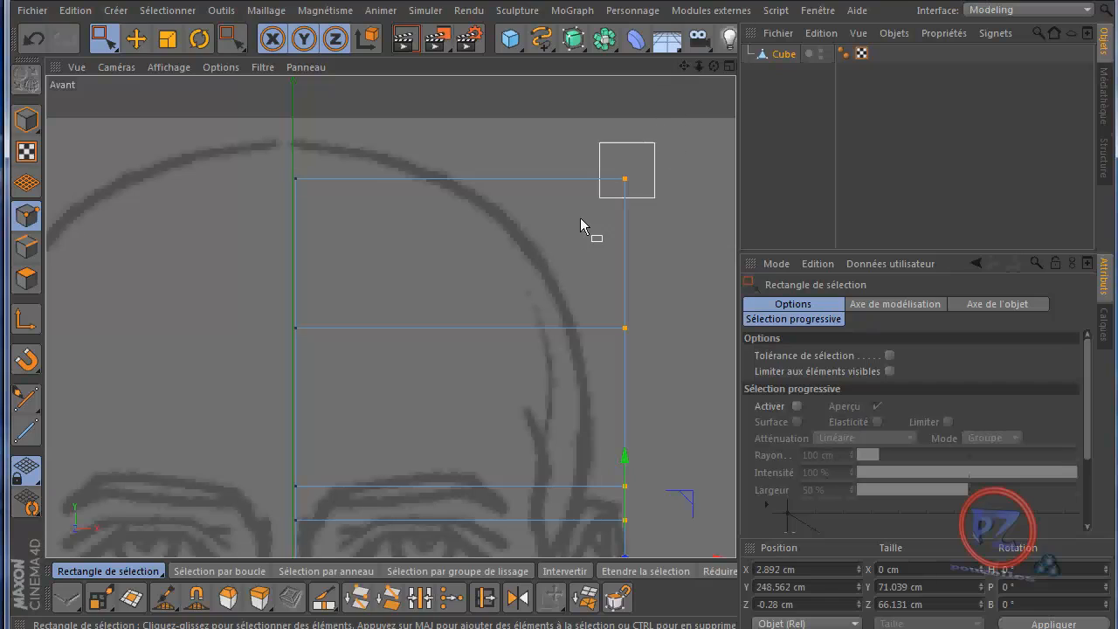
drag(581, 217, 567, 232)
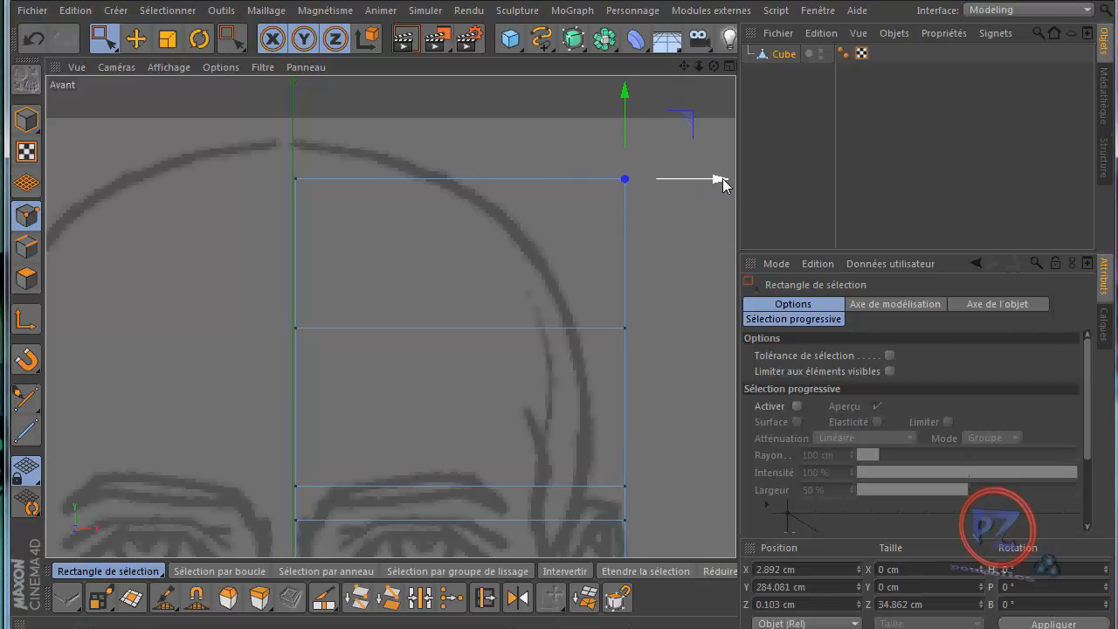
drag(722, 178, 544, 225)
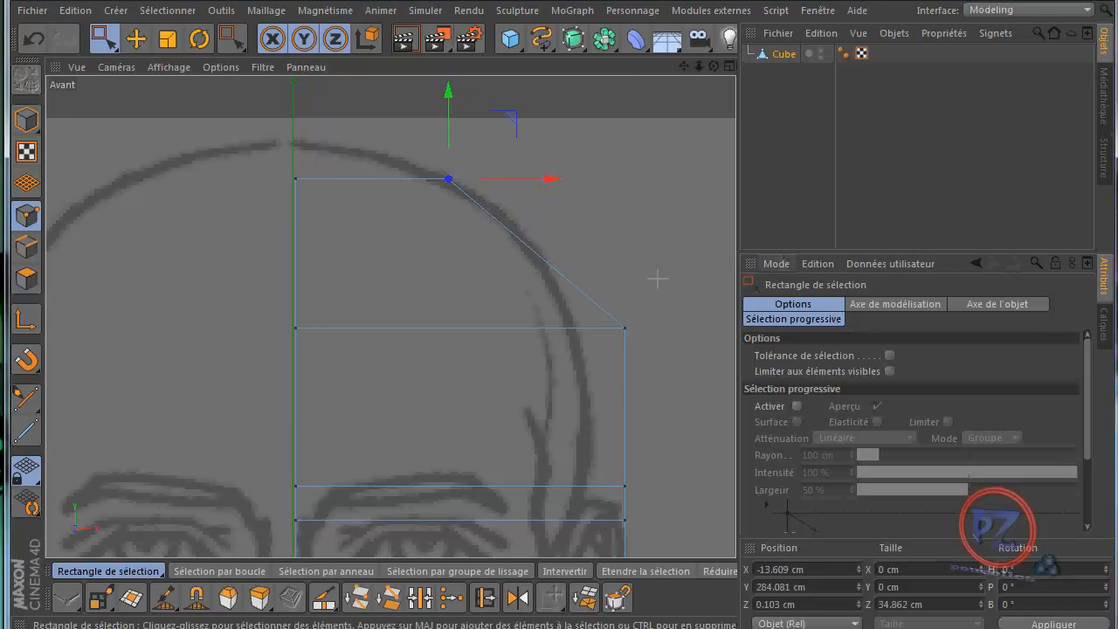
drag(658, 278, 603, 374)
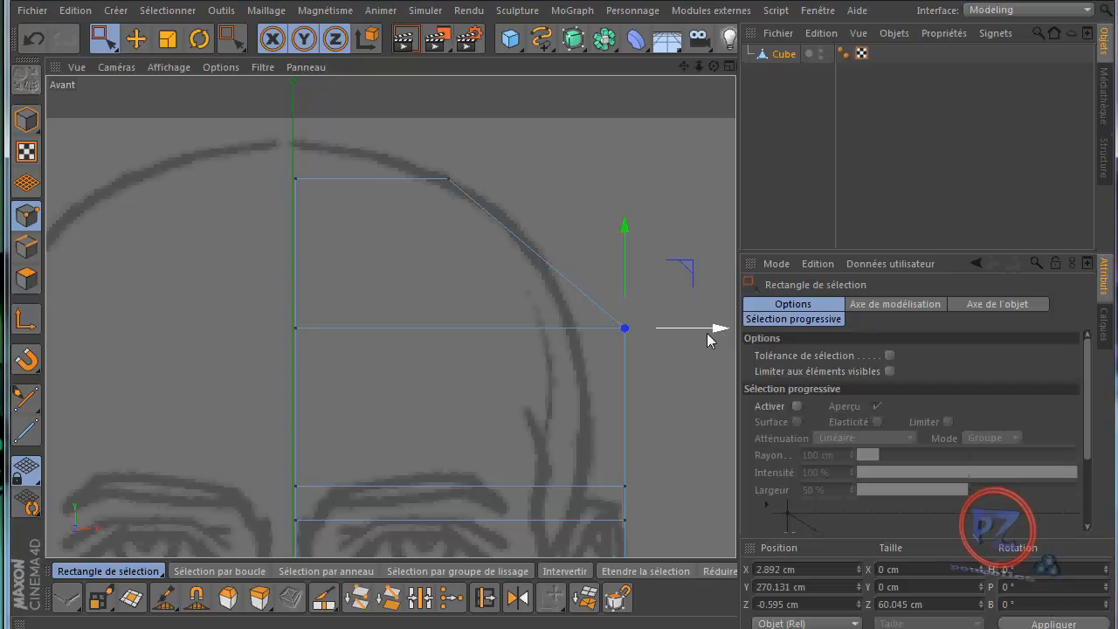
drag(708, 339, 671, 346)
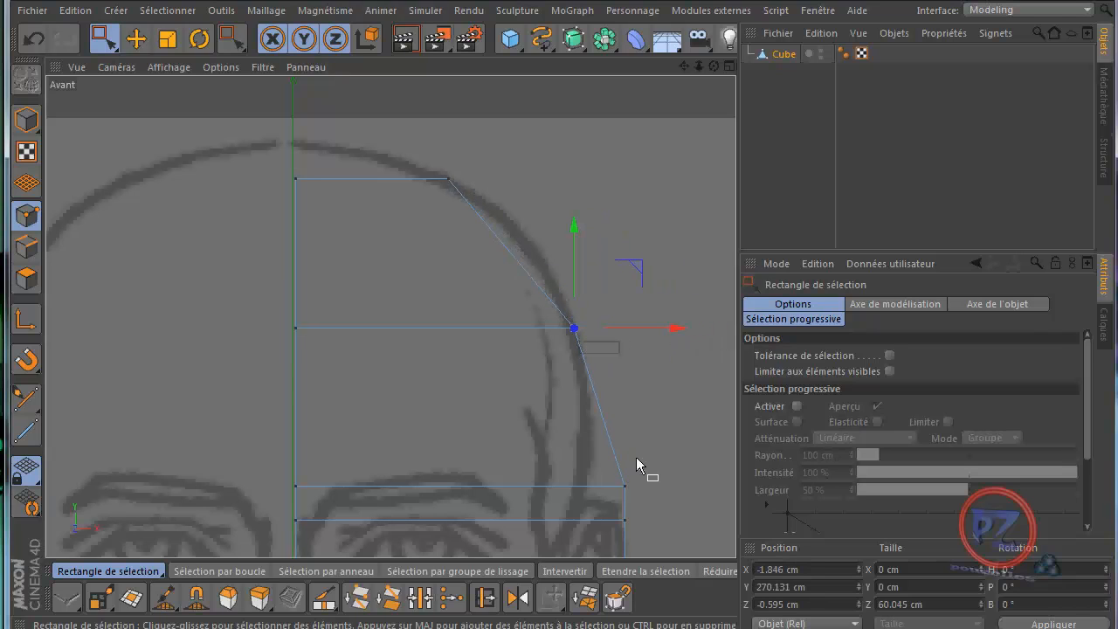
Move the outer points of the brow and eye rows onto the head outline at X about -1.4 and -1.9 cm.
drag(635, 470, 603, 537)
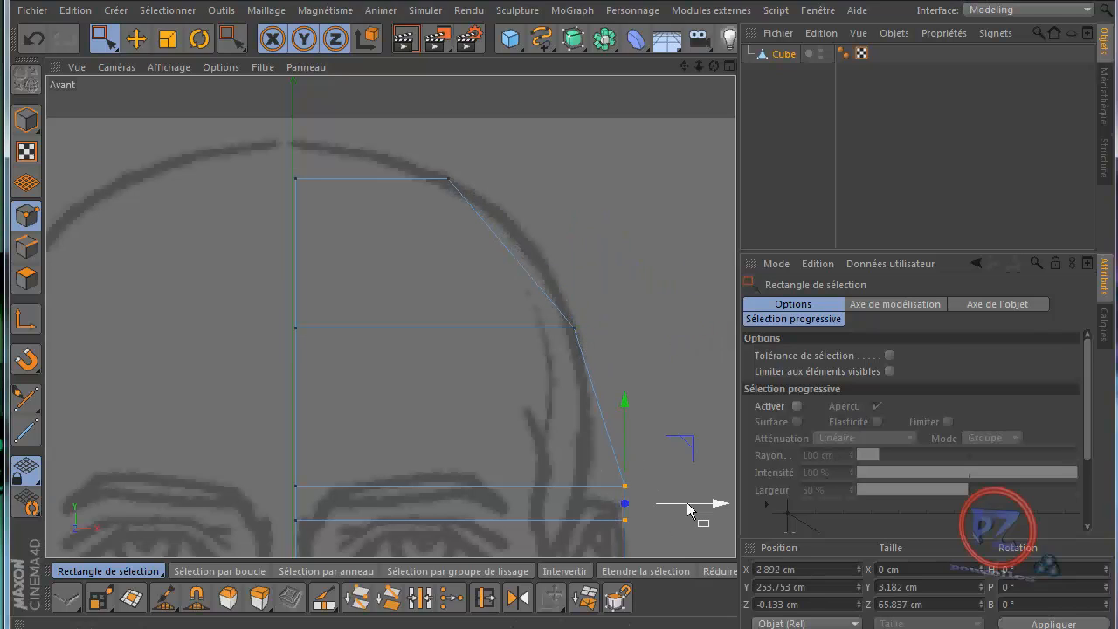
drag(717, 505, 674, 518)
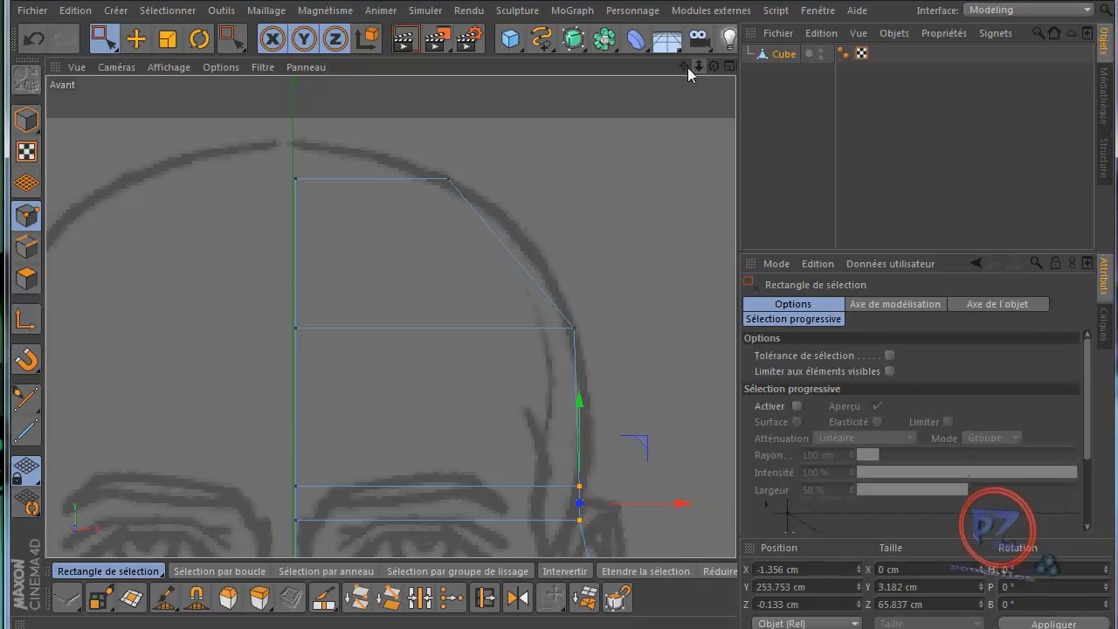
drag(687, 68, 560, 291)
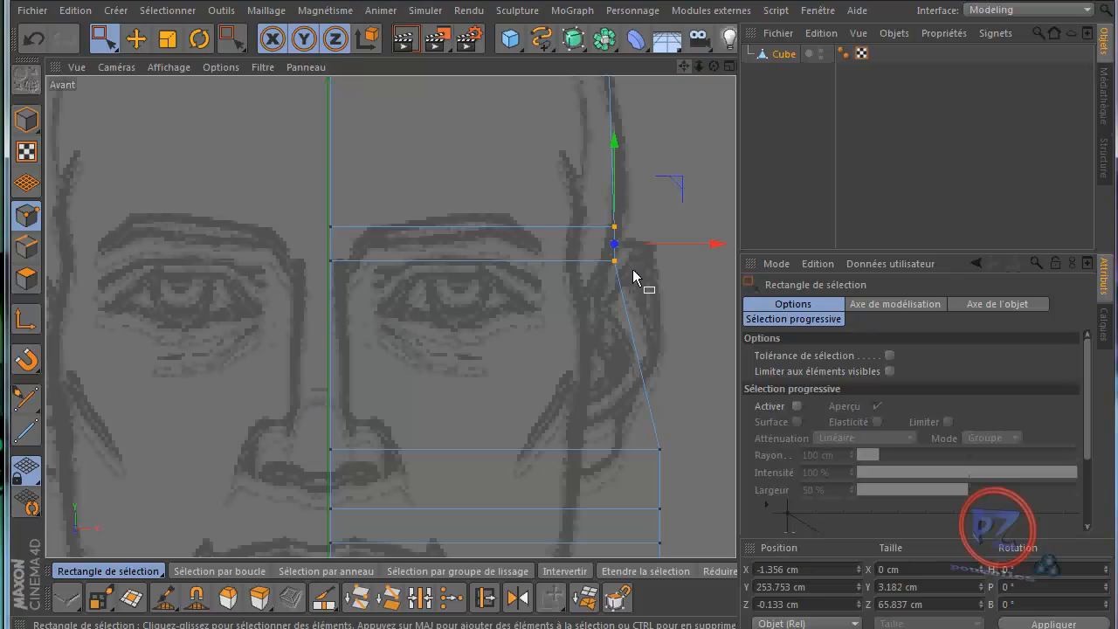
drag(634, 268, 637, 272)
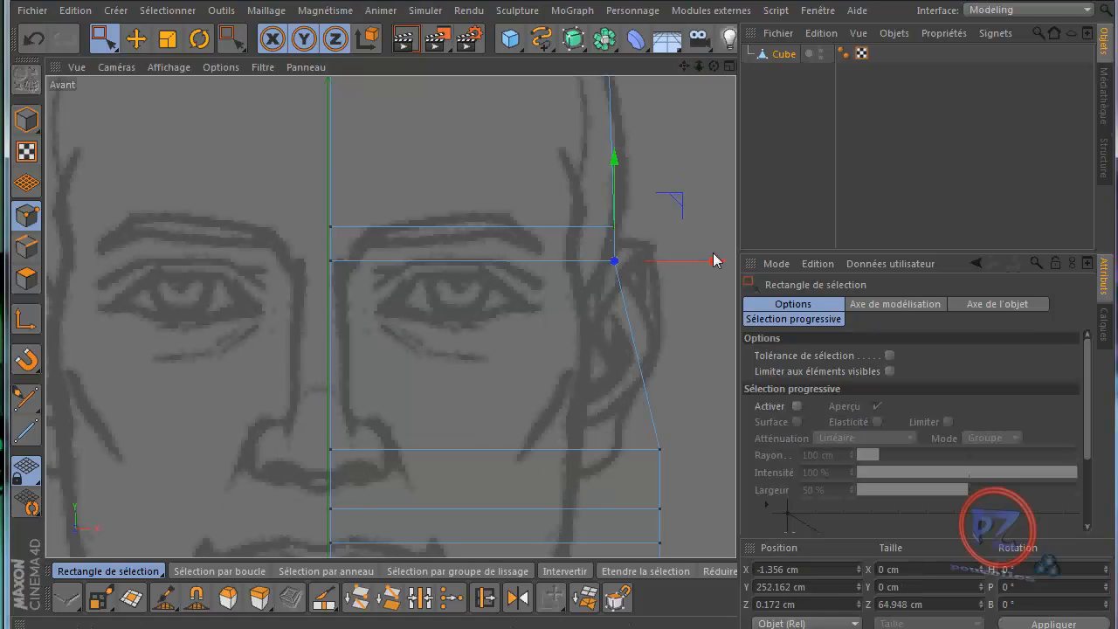
drag(714, 268, 708, 262)
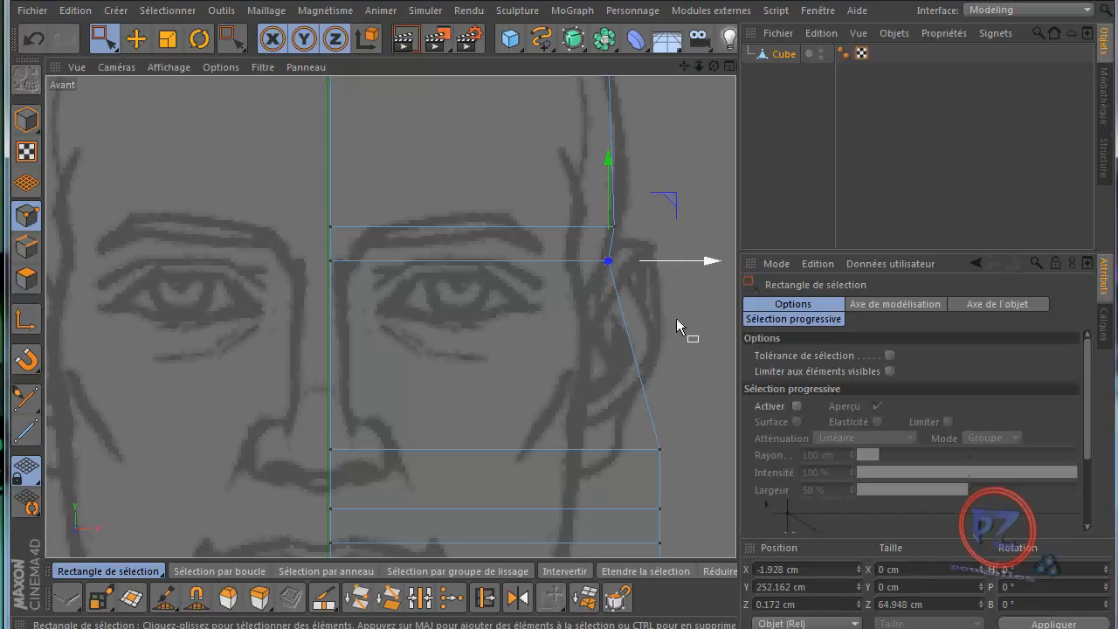
Move the outer points of the nose row to X about -4.7 cm and the two rows below to about -5.4 cm.
drag(678, 427, 634, 474)
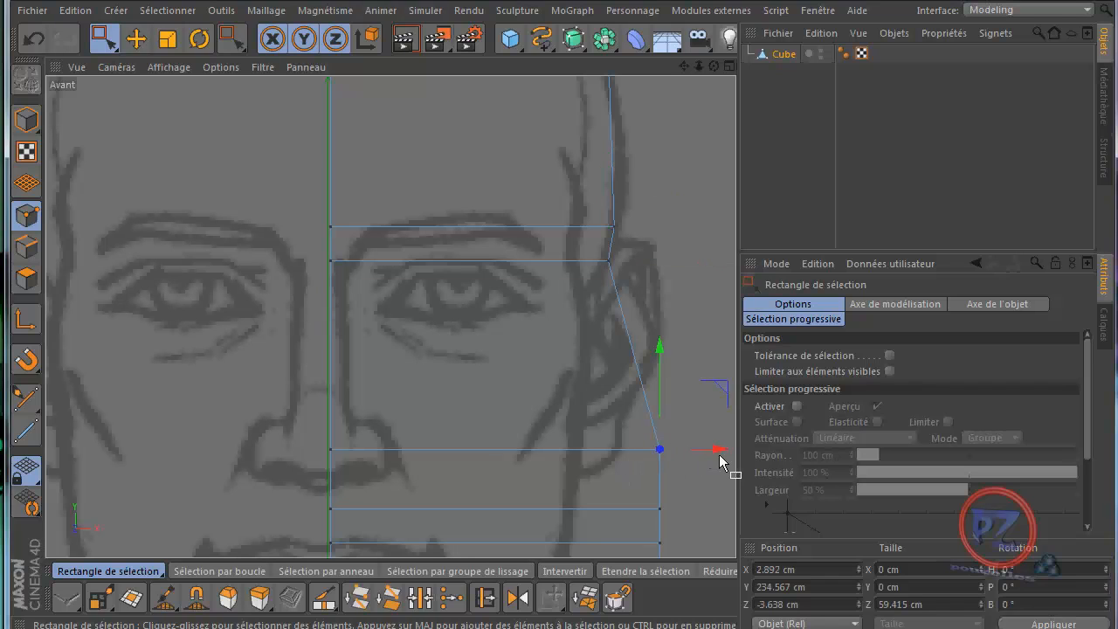
drag(718, 454, 694, 500)
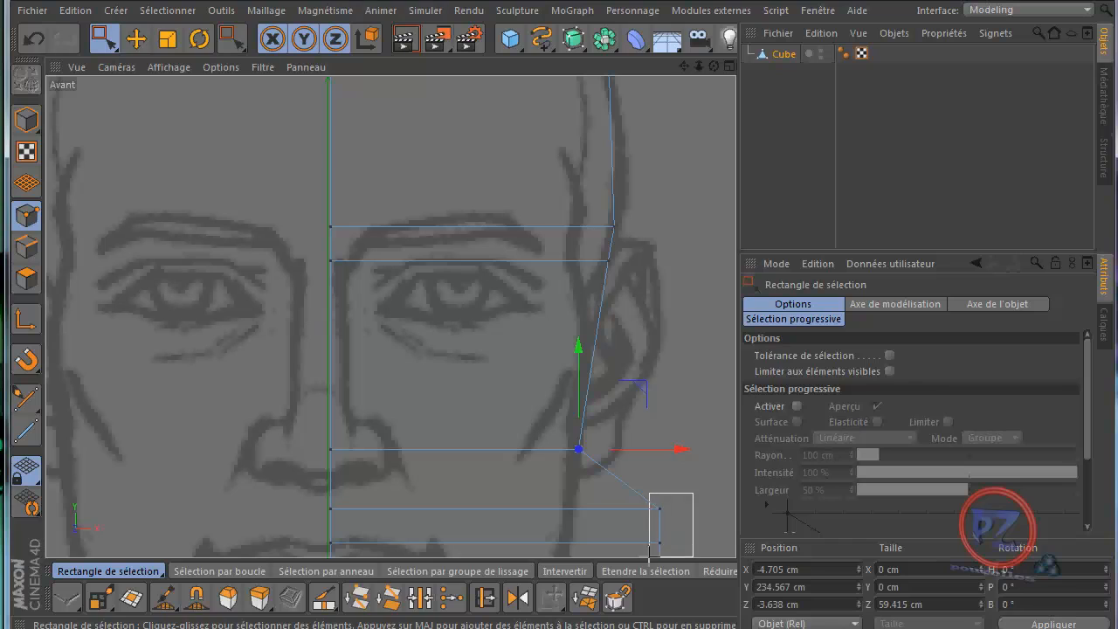
drag(651, 559, 651, 559)
drag(717, 528, 631, 552)
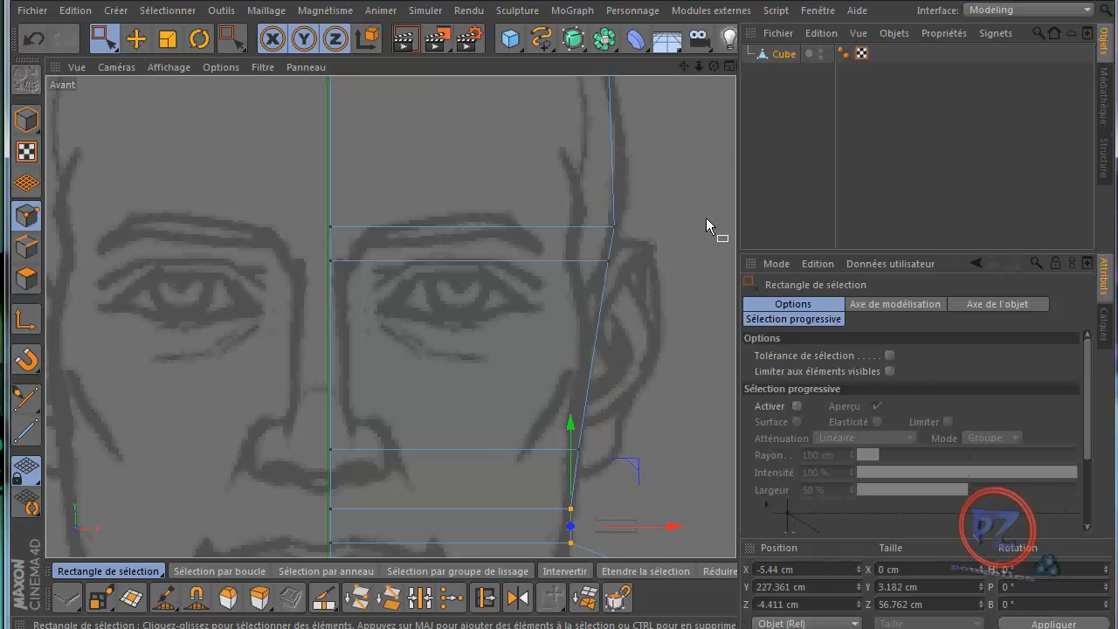
In the front view, move the outer points of the row just below the nose to X about -5.3 cm.
drag(685, 66, 559, 291)
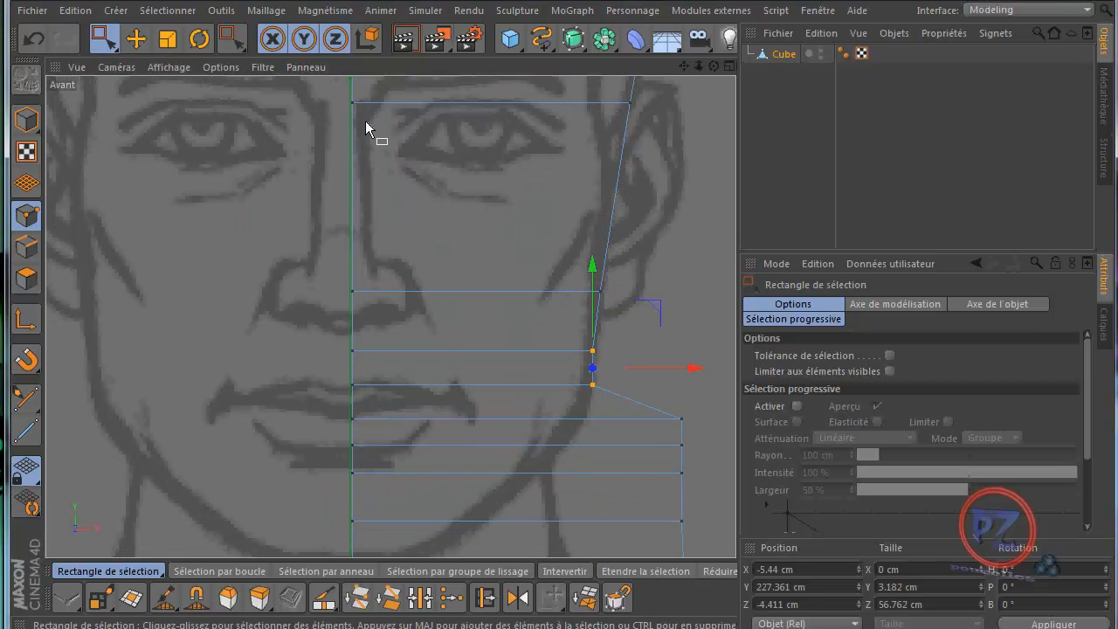
drag(371, 191, 231, 519)
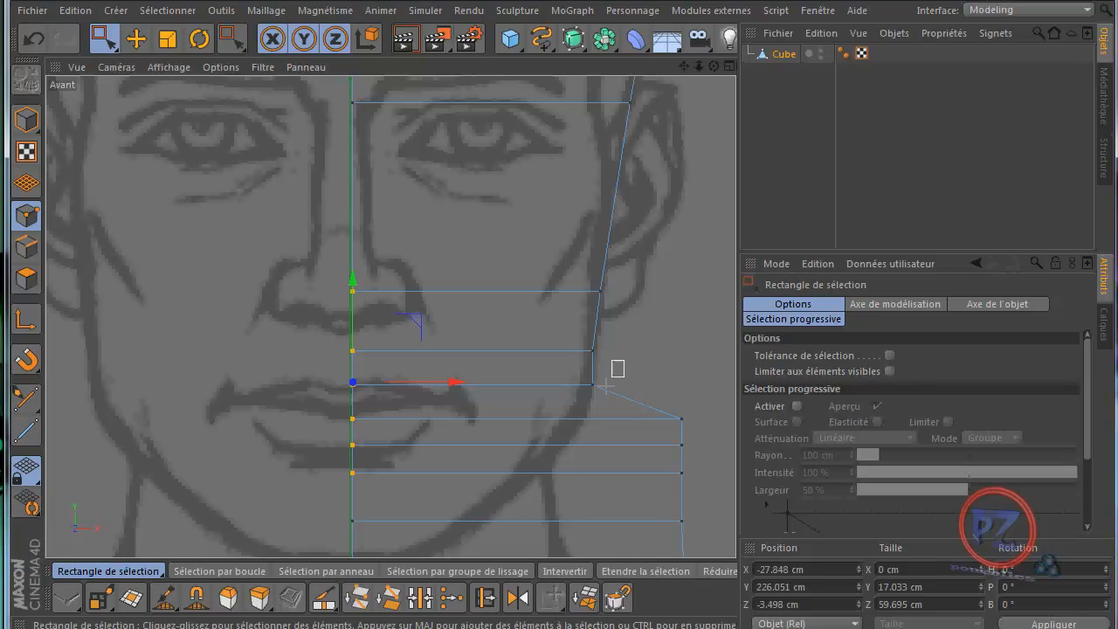
drag(605, 386, 585, 346)
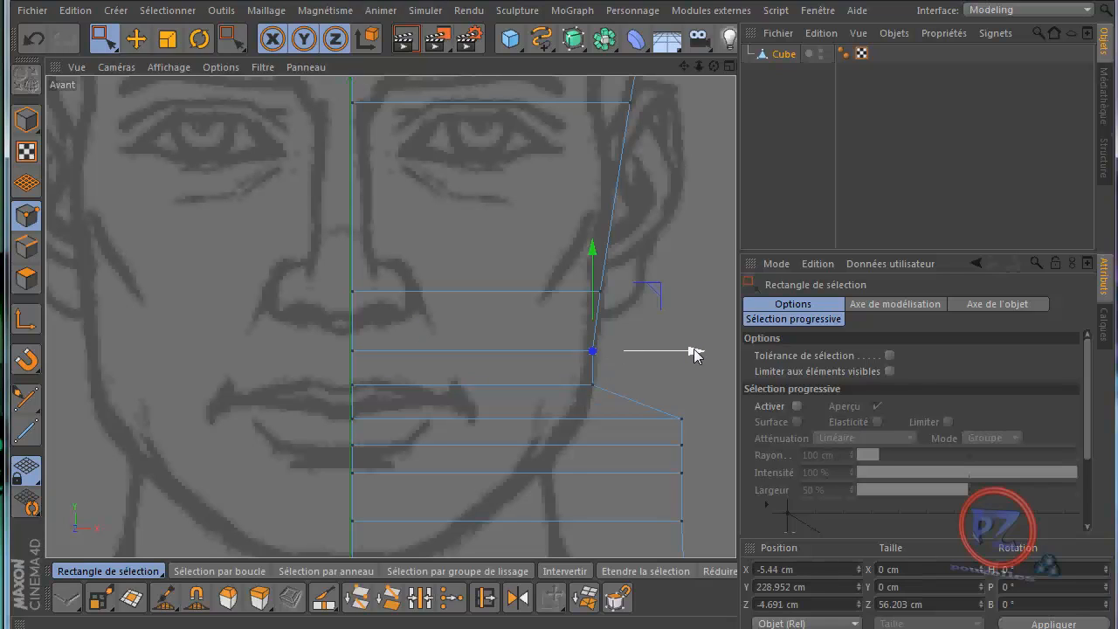
drag(694, 352, 699, 354)
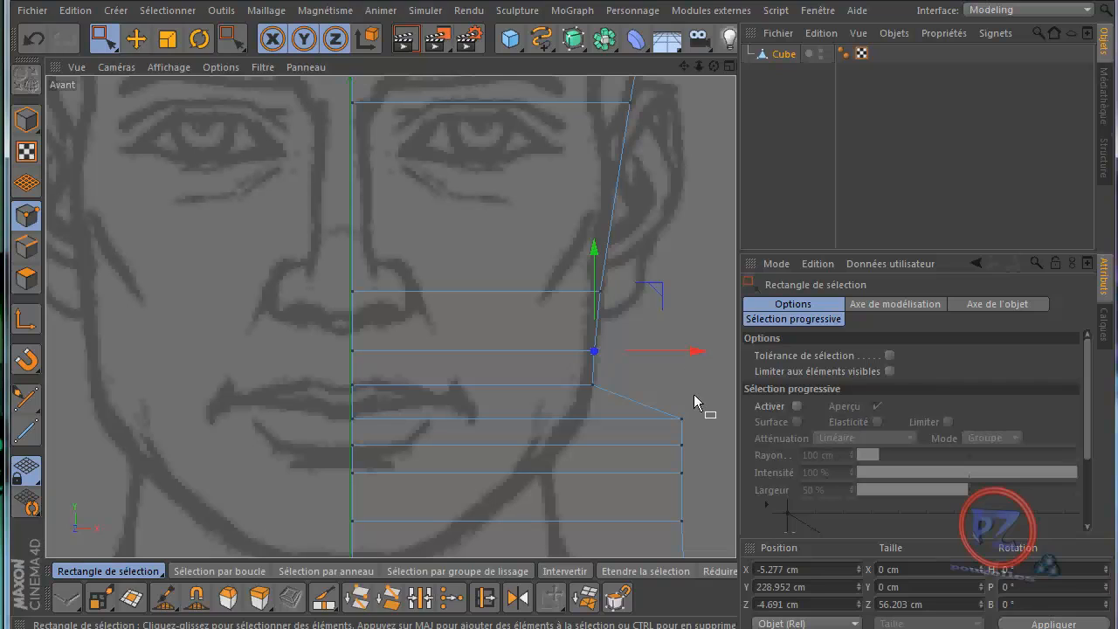
Move the outer points of the four lower head rows inward toward the jaw and neck outline, the lowest two to X about -9.3 and -9 cm.
drag(694, 394, 625, 430)
mouse_move(690, 461)
mouse_down()
mouse_move(671, 435)
mouse_move(668, 455)
mouse_move(605, 465)
mouse_up()
mouse_move(670, 451)
mouse_down()
mouse_move(710, 481)
mouse_move(592, 486)
mouse_up()
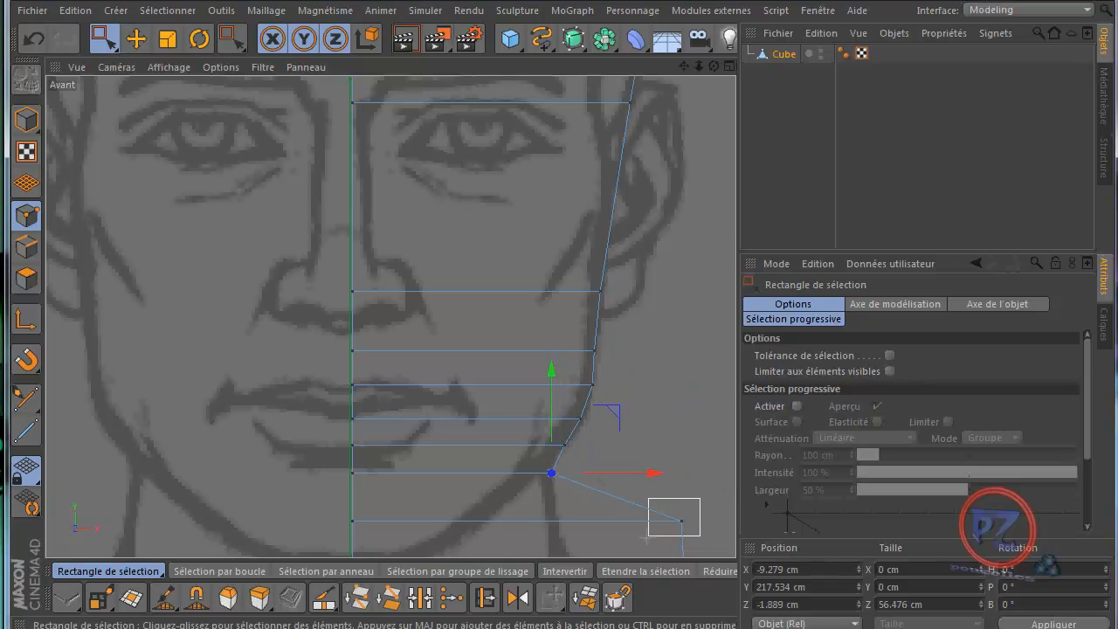
drag(646, 537, 646, 537)
drag(719, 522, 591, 536)
In the side view, cut the uppermost edge of the head near its middle with the Knife in Ligne mode.
mouse_move(560, 271)
alt+middle_down()
mouse_move(562, 318)
mouse_move(560, 290)
alt+middle_up()
drag(559, 290, 559, 290)
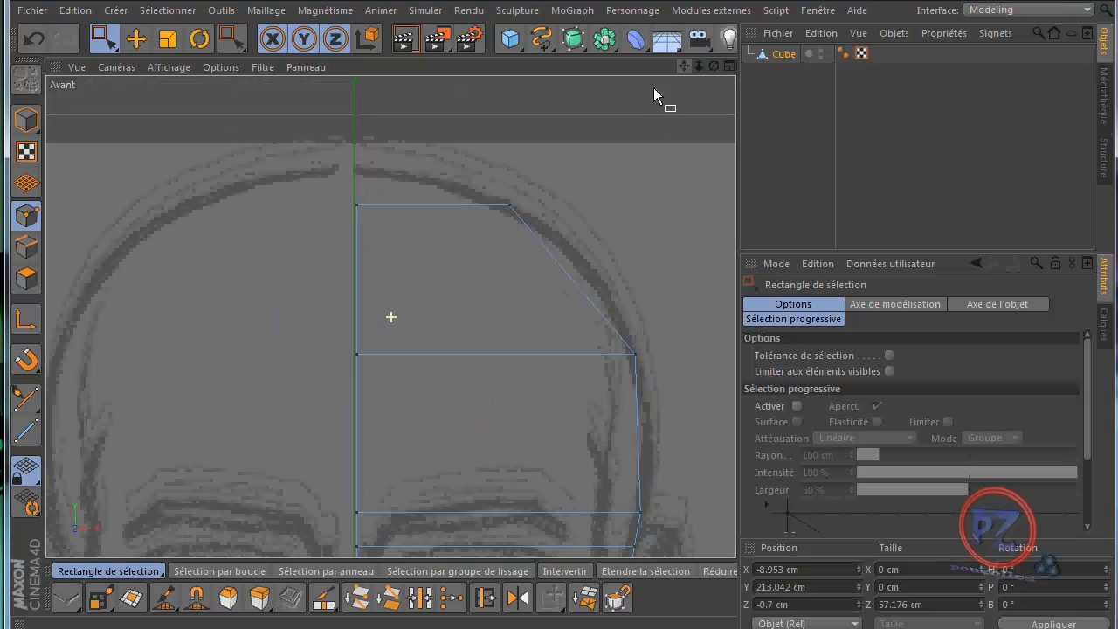
middle_click(494, 443)
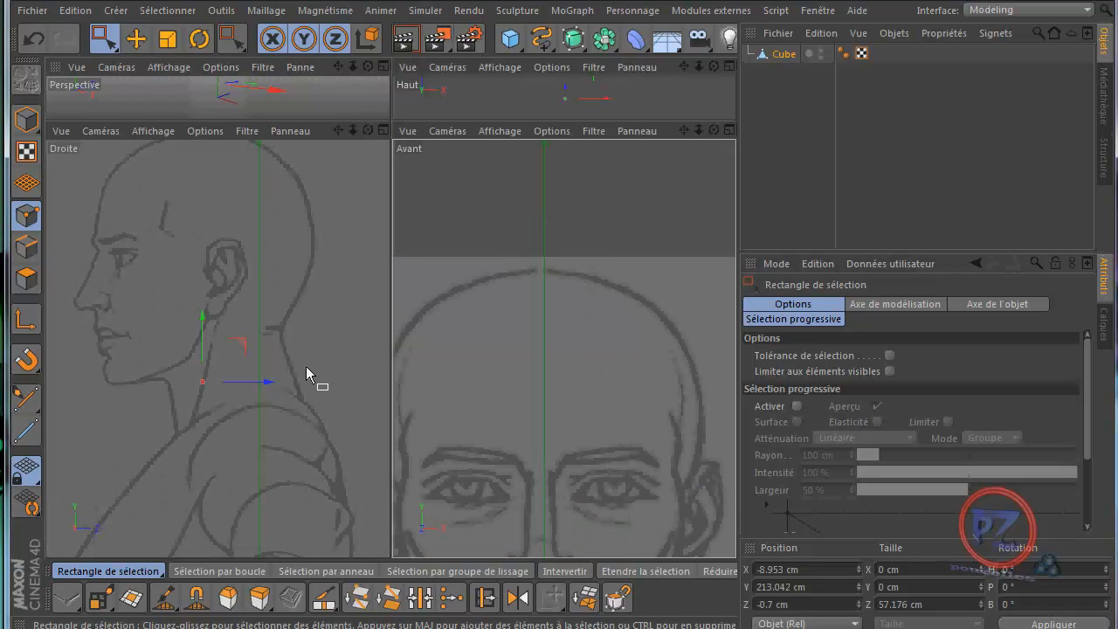
middle_click(306, 366)
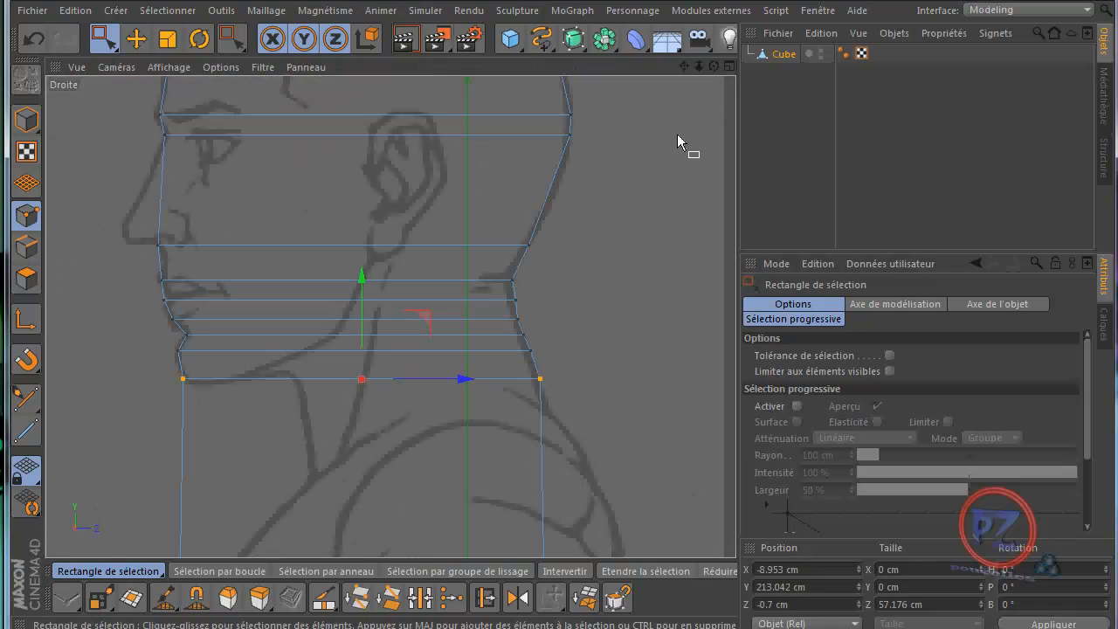
drag(683, 65, 559, 290)
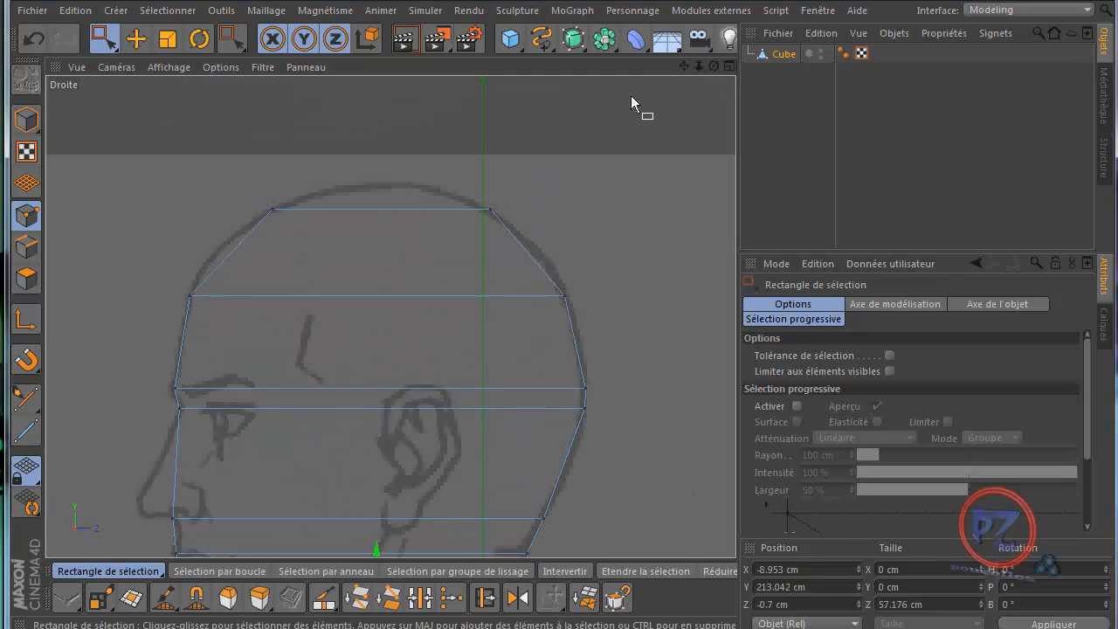
key(k)
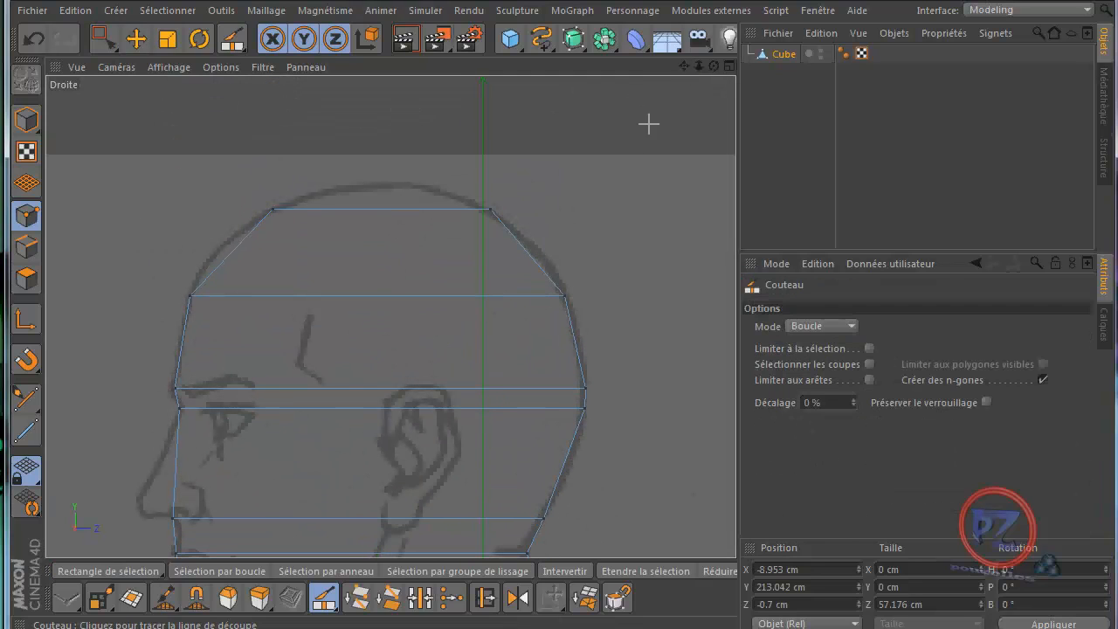
click(852, 326)
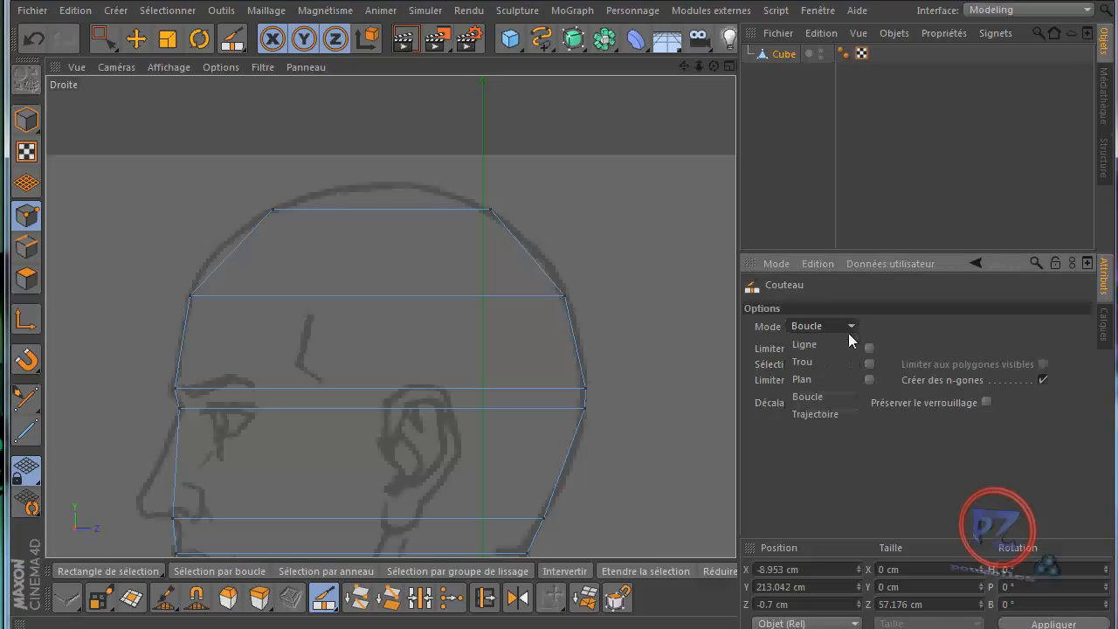
click(834, 346)
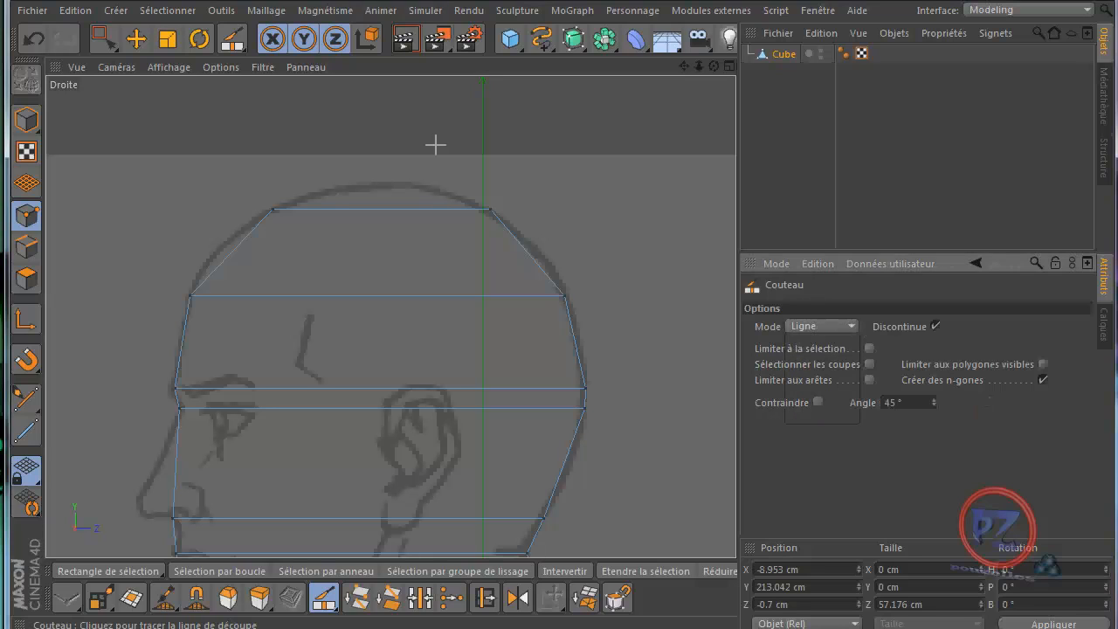
drag(384, 182, 385, 227)
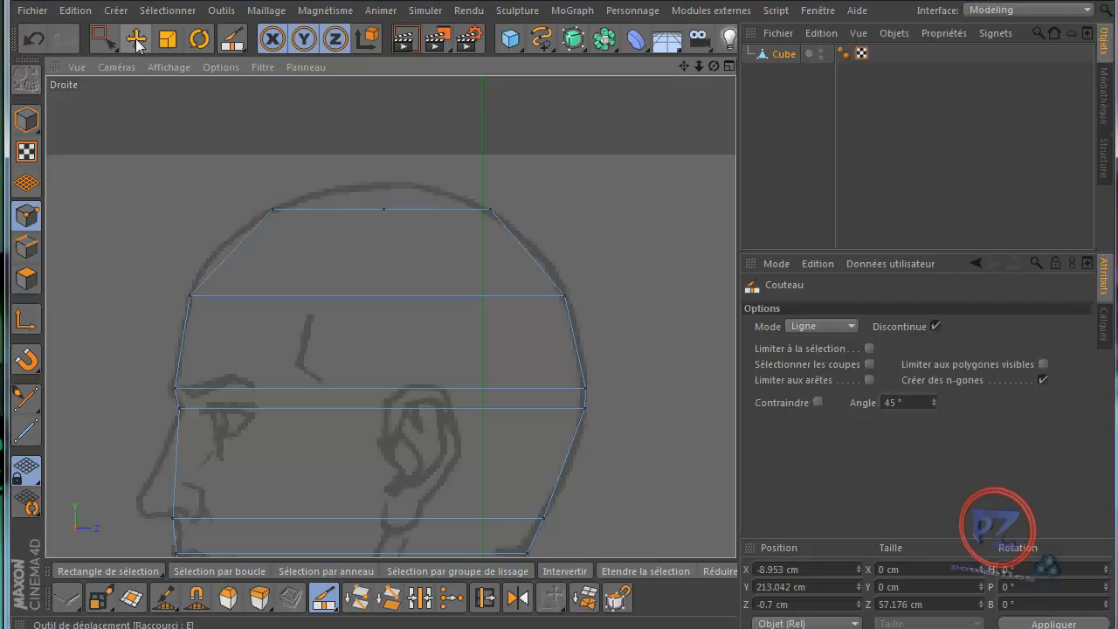
Raise the newly cut crown points onto the skull outline at Y about 287.7 cm.
click(103, 38)
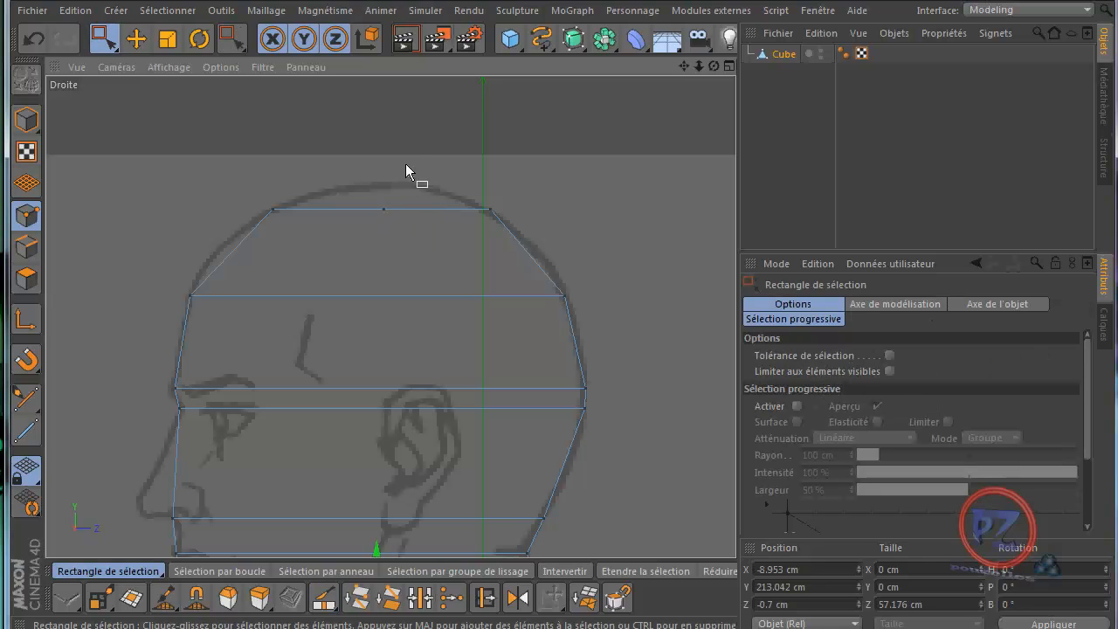
drag(406, 164, 358, 244)
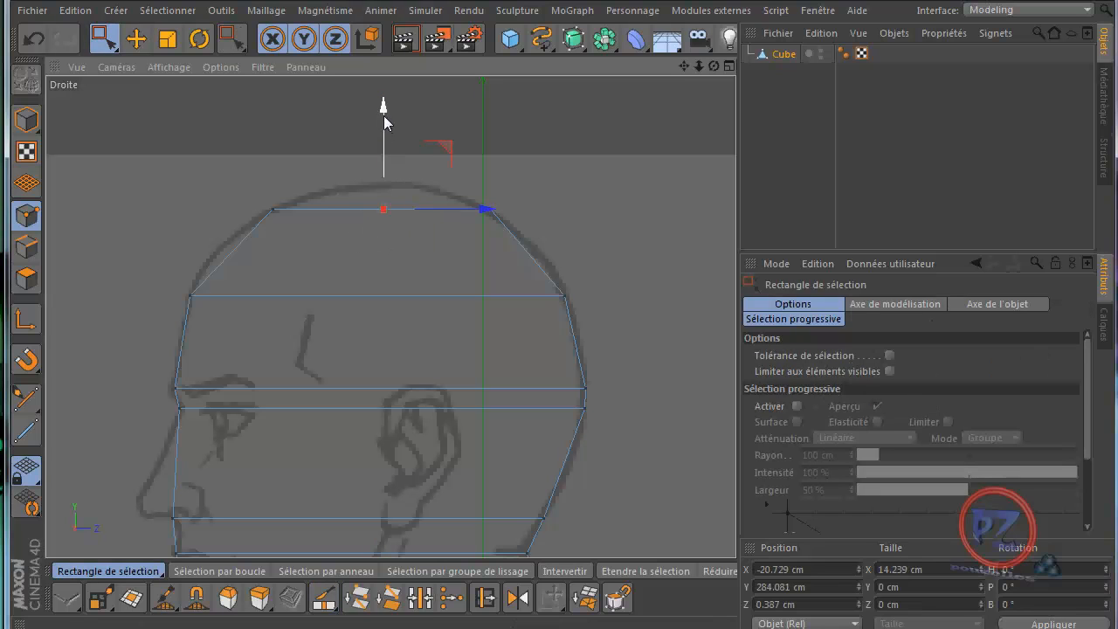
drag(384, 122, 389, 92)
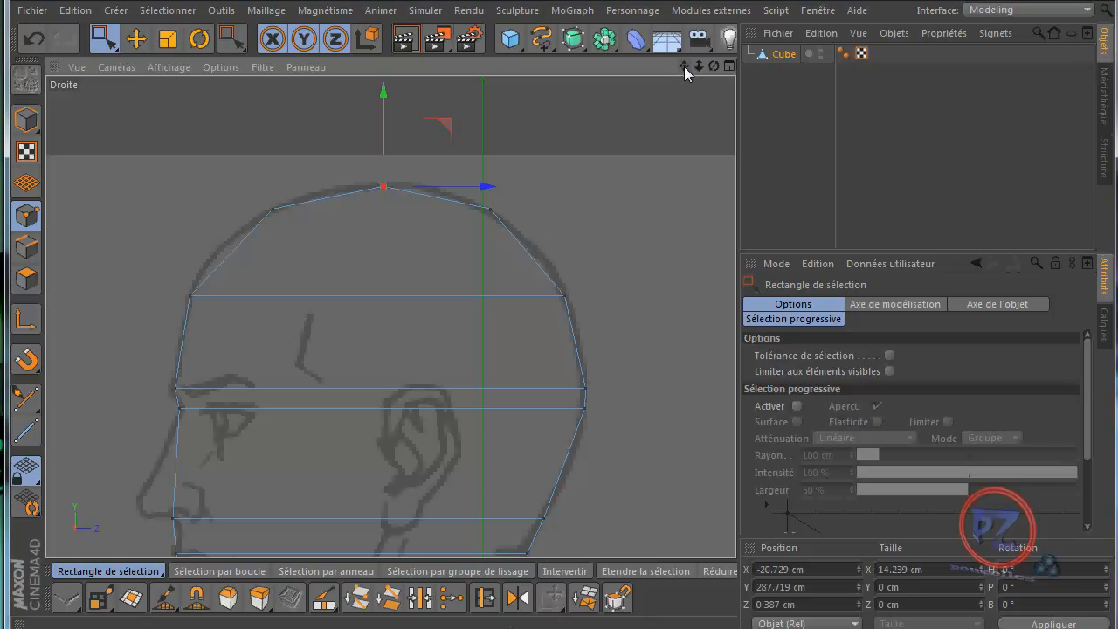
In the front view, fit the outer crown point to the skull outline at X about -19.3 cm and Y about 286.2 cm.
mouse_move(685, 66)
mouse_down()
mouse_move(559, 216)
mouse_move(559, 290)
mouse_up()
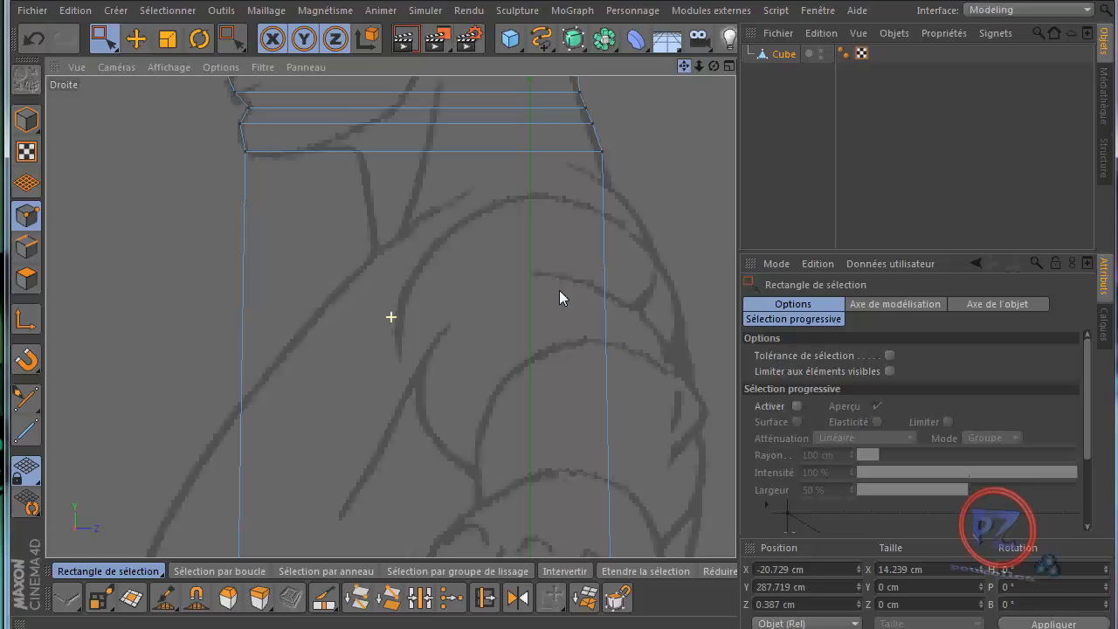
middle_click(511, 477)
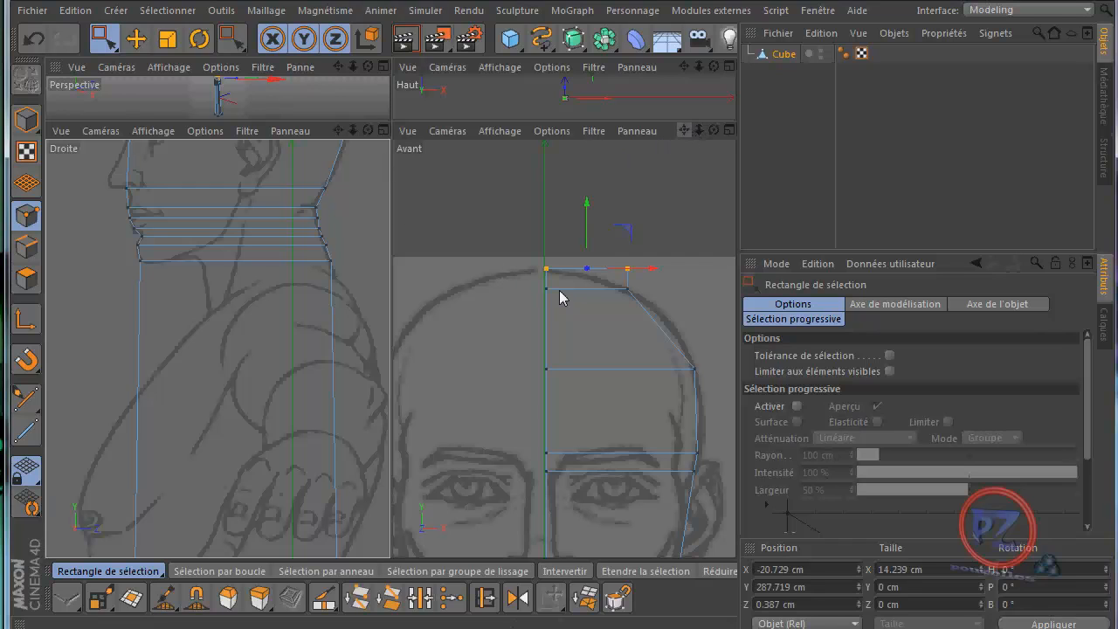
drag(684, 130, 689, 76)
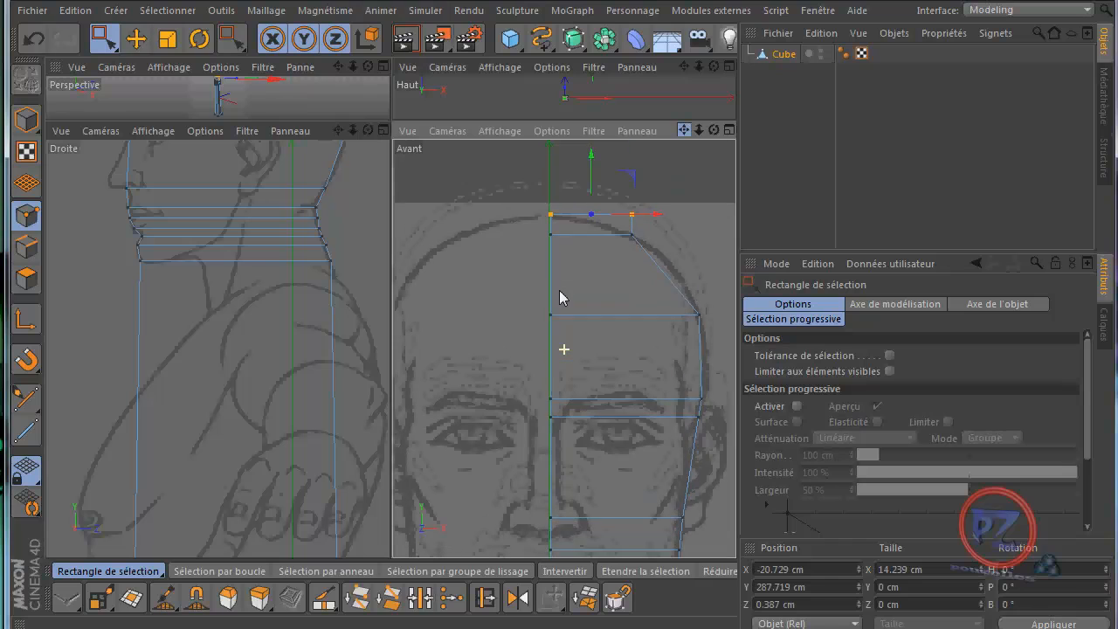
drag(559, 290, 559, 293)
drag(680, 189, 624, 229)
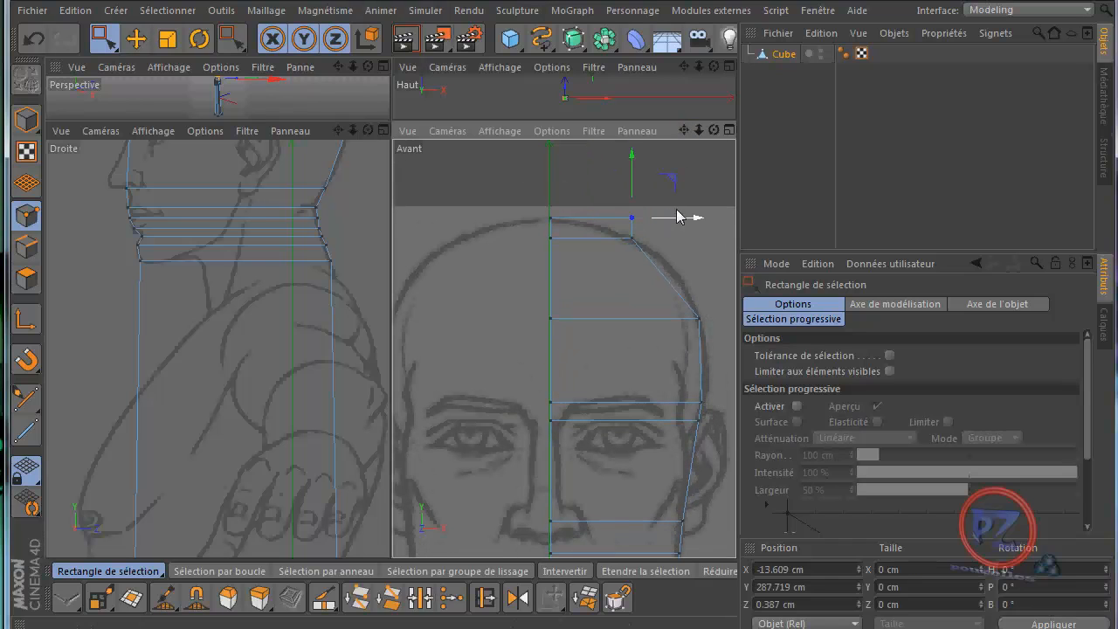
drag(669, 184, 644, 193)
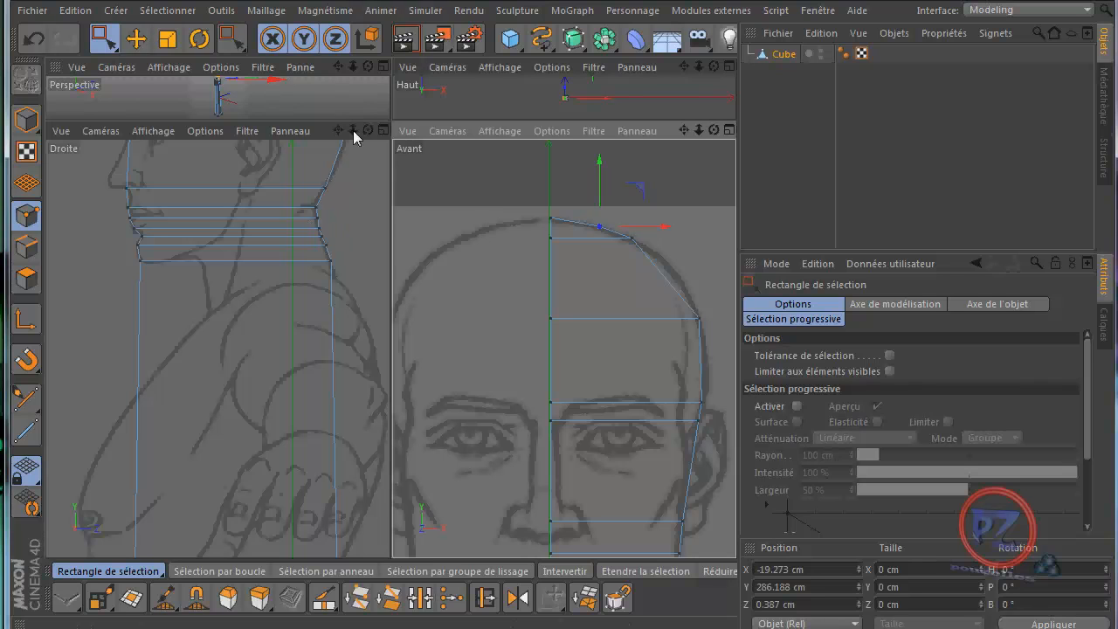
Add a loop cut just below the chin row with the Knife in Boucle mode.
mouse_move(389, 291)
mouse_down()
mouse_move(387, 343)
mouse_move(390, 291)
mouse_up()
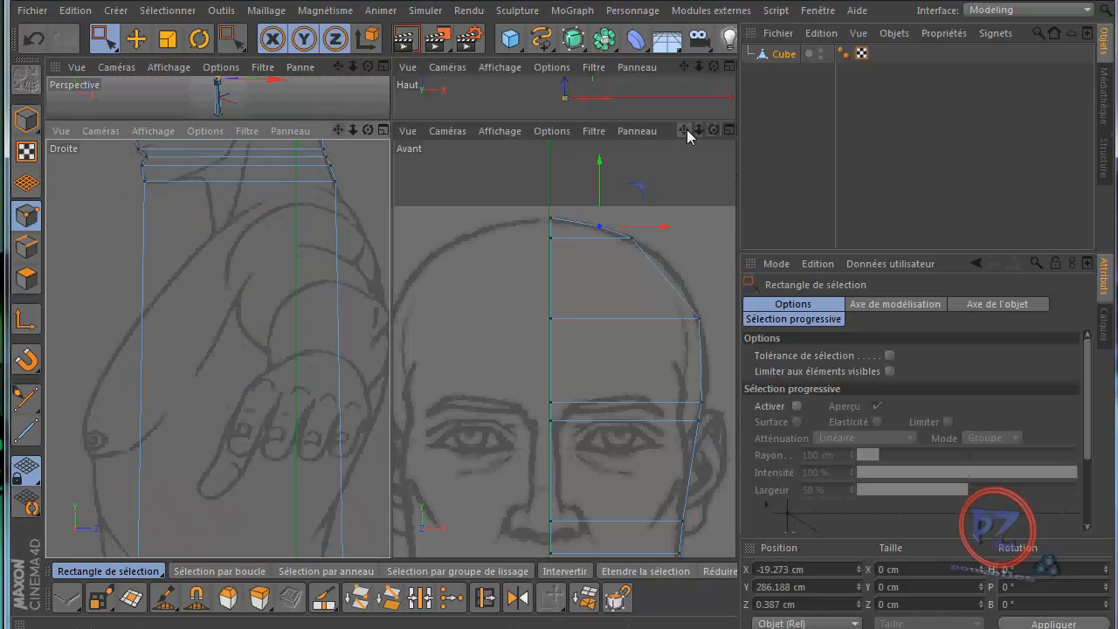
drag(687, 129, 559, 291)
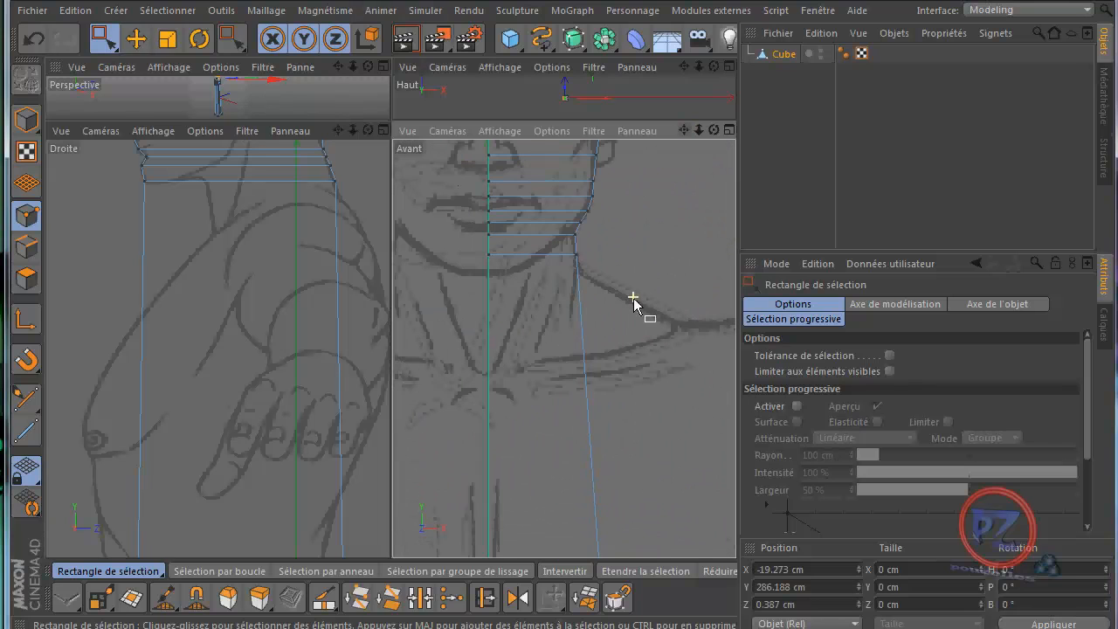
scroll(633, 298, down, 3)
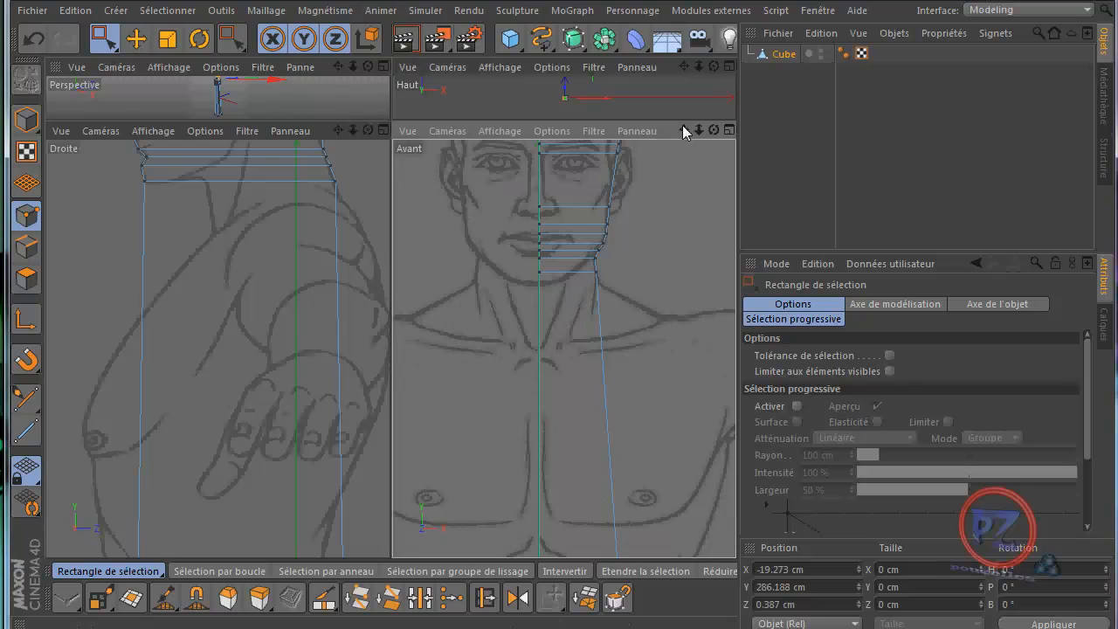
mouse_move(684, 129)
mouse_down()
mouse_move(546, 278)
mouse_move(559, 290)
mouse_up()
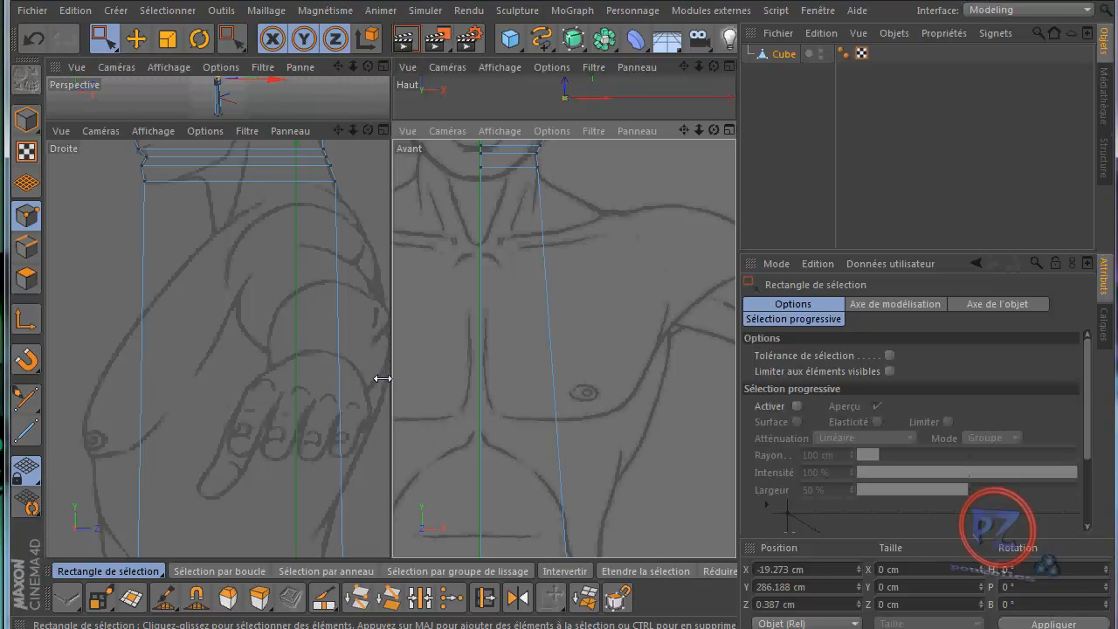
key(k)
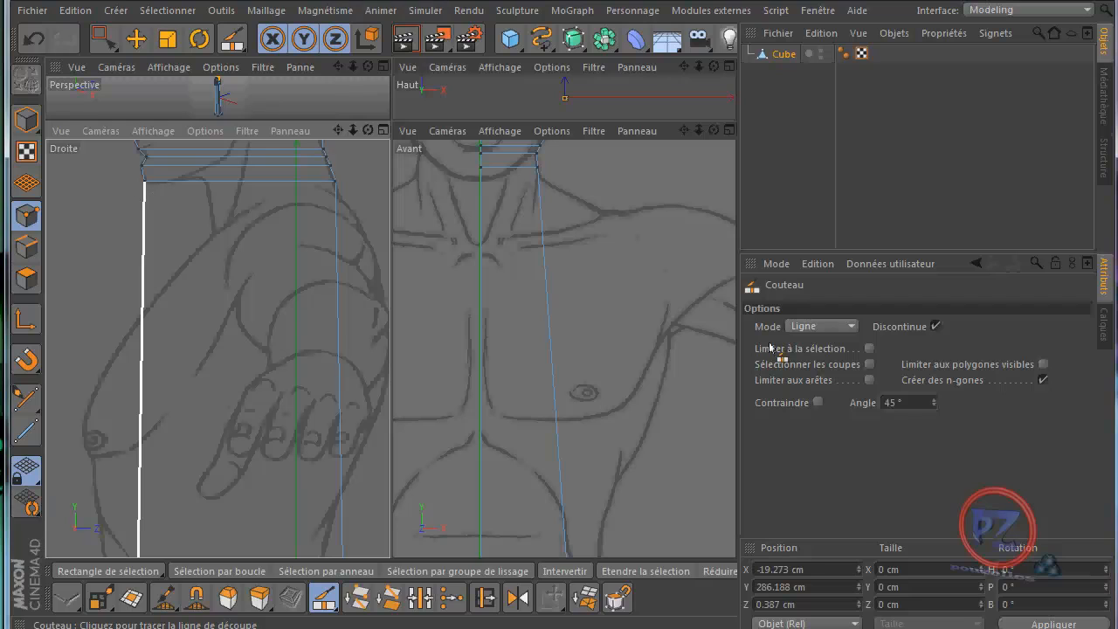
click(849, 327)
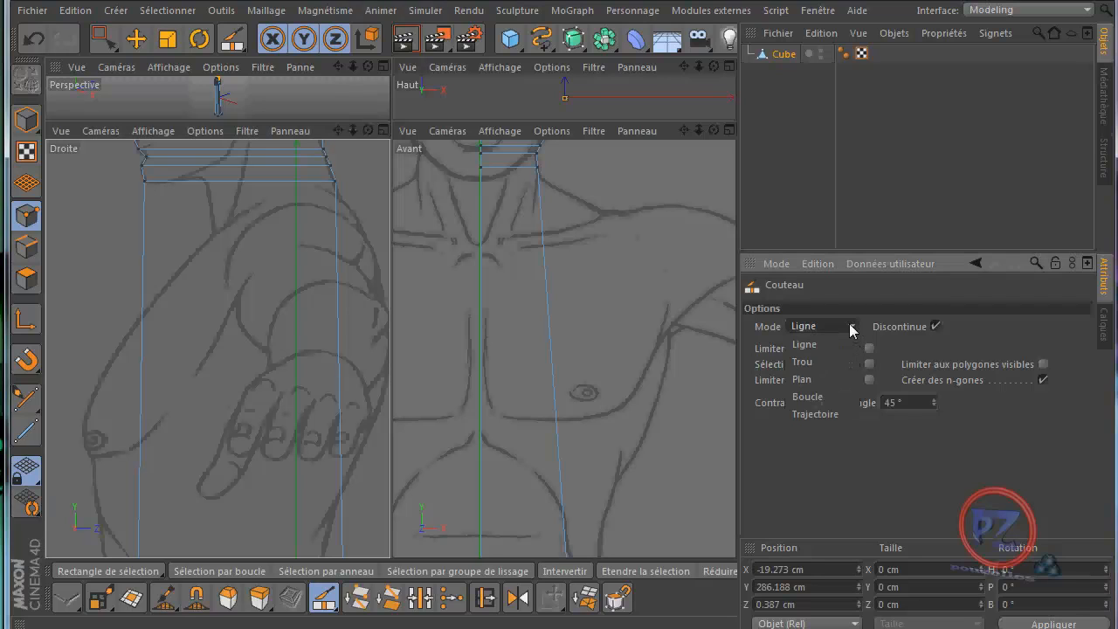
click(833, 395)
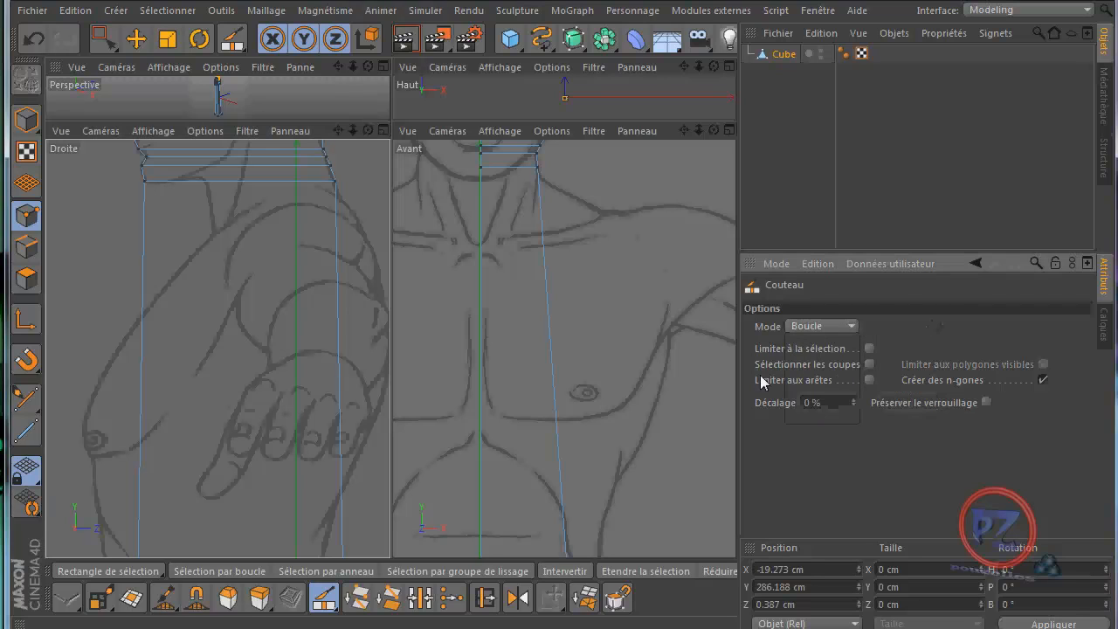
click(142, 185)
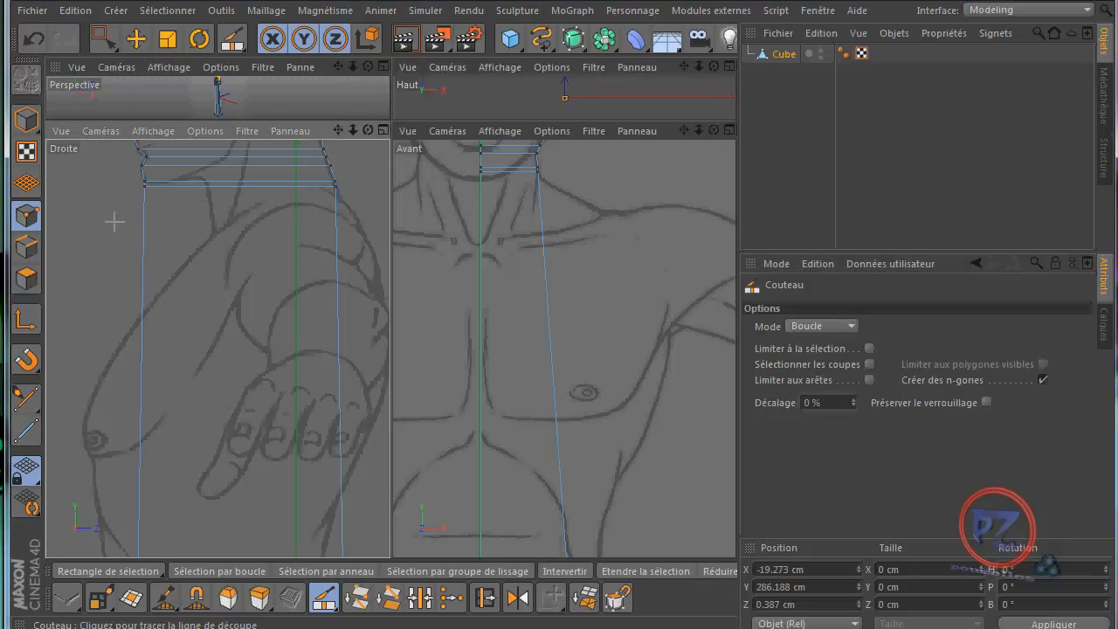
In the side view, move the new loop's front points back to the throat at Z about -10.7 cm and select the two lowest rows' rear points.
scroll(119, 154, up, 5)
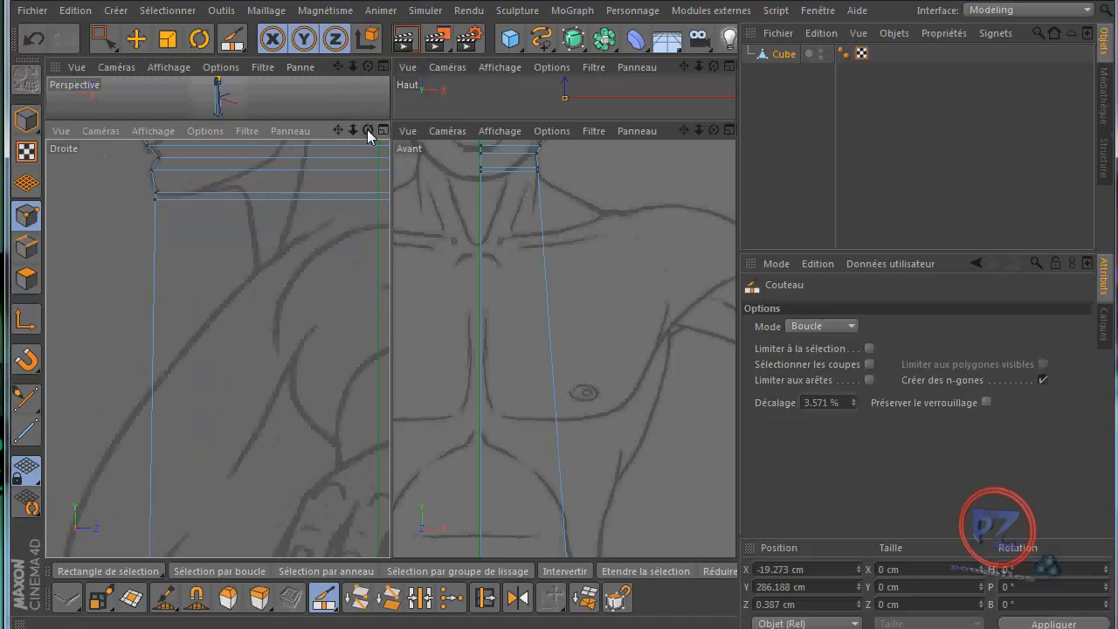
drag(336, 130, 390, 297)
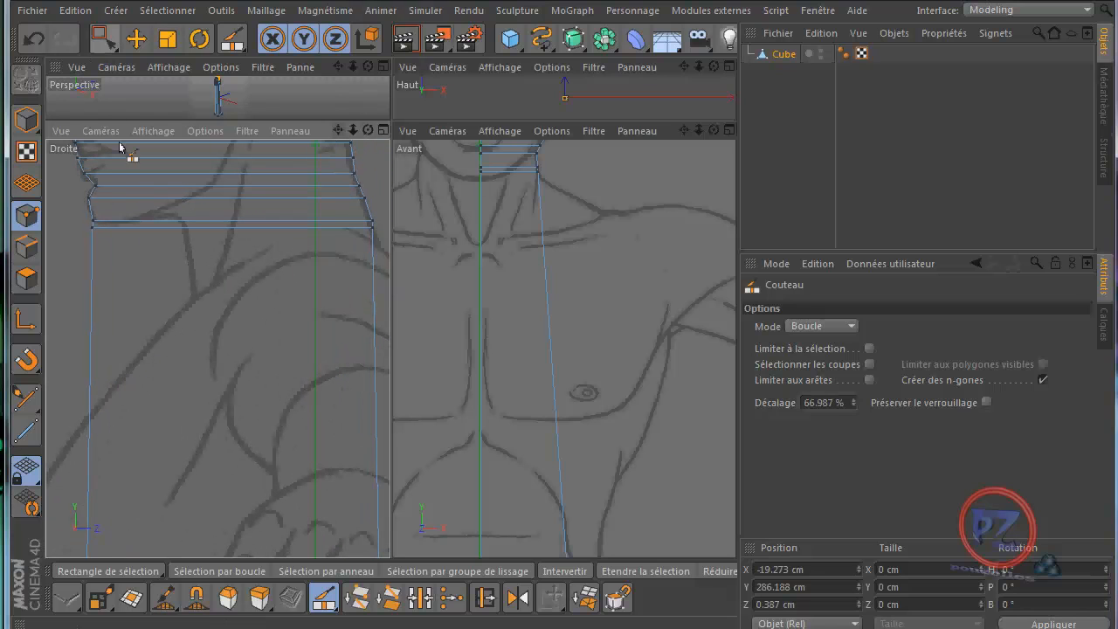
key(0)
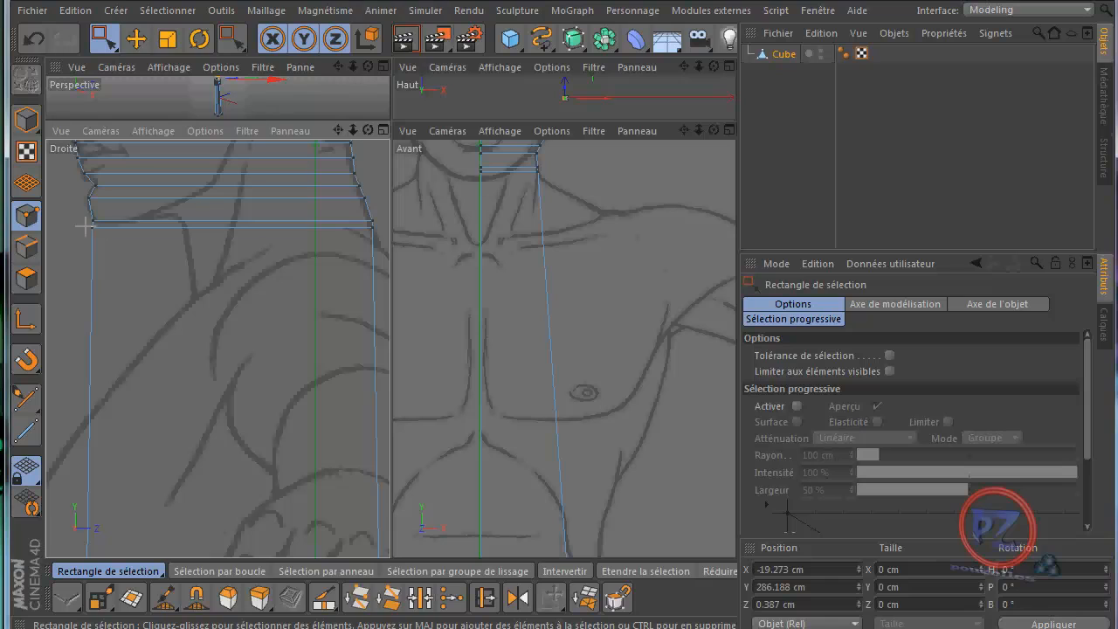
drag(97, 234, 259, 223)
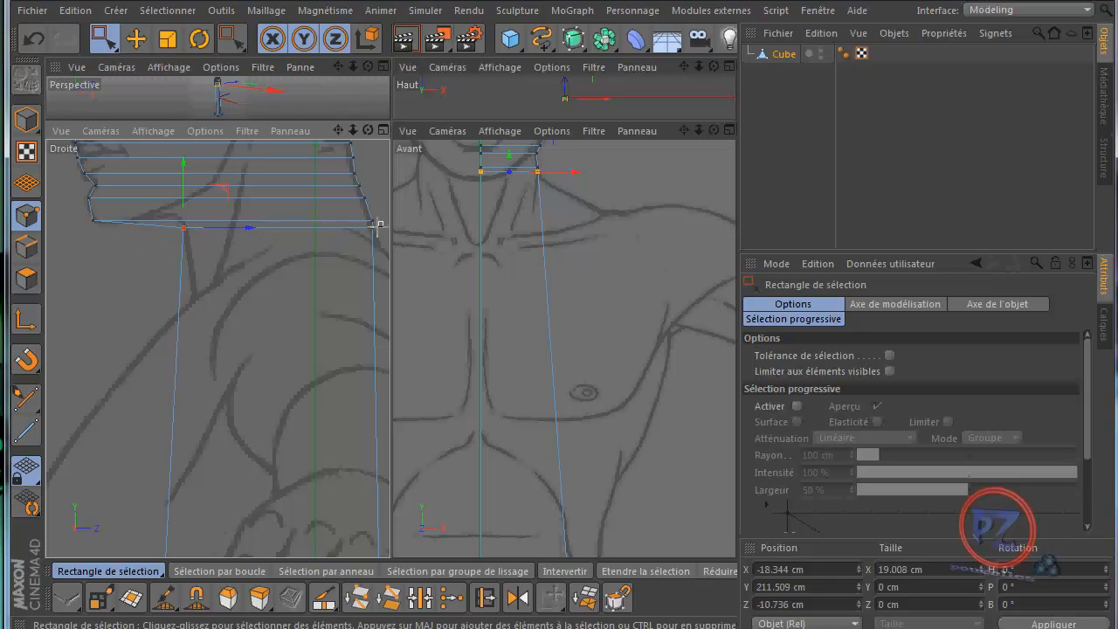
drag(362, 208, 386, 233)
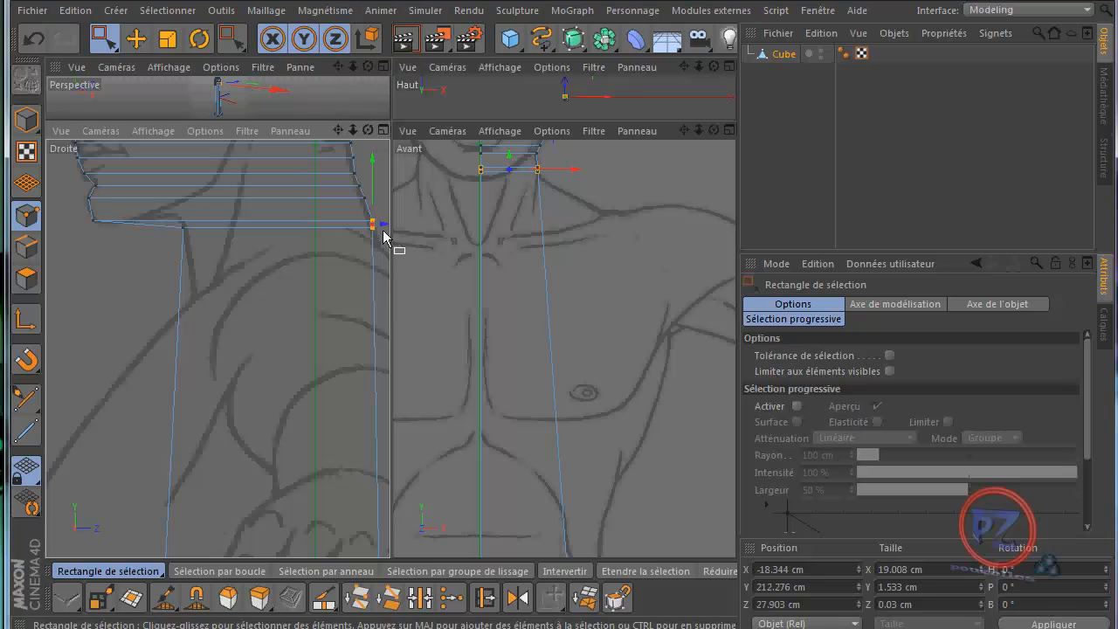
In the side view, nudge the lowest loop's rear points onto the nape outline at Z about 28.1 cm.
key(k)
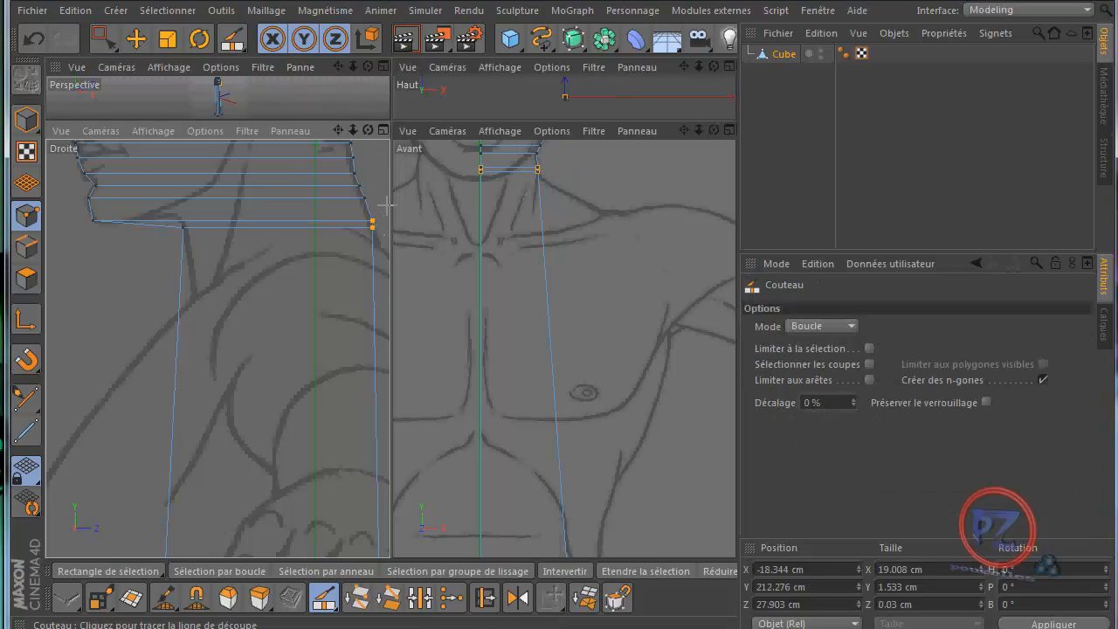
key(space)
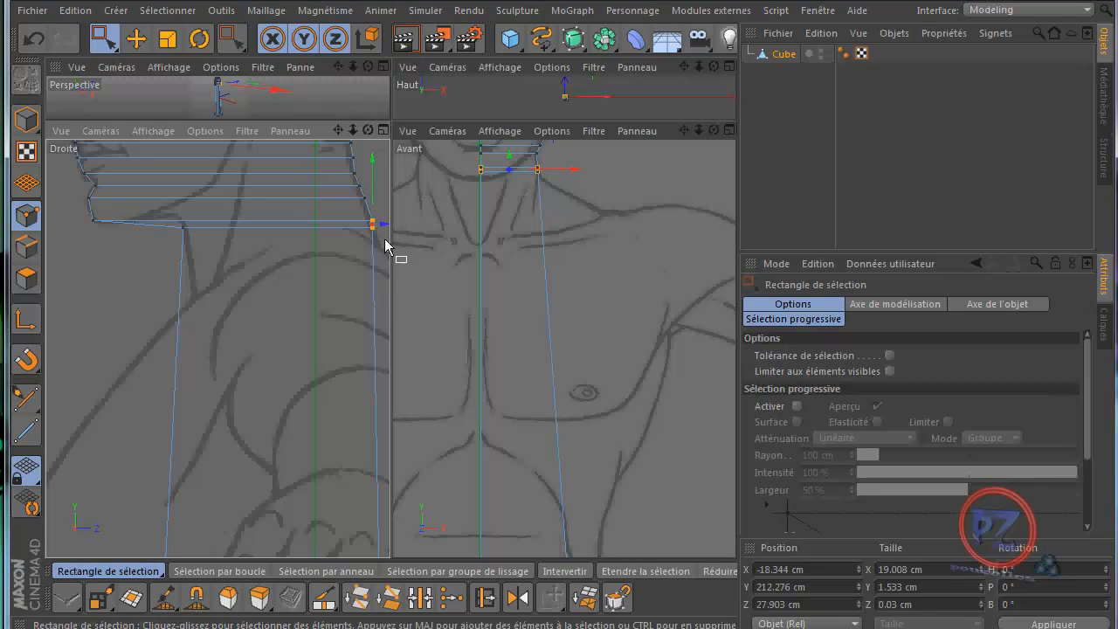
drag(321, 320, 321, 320)
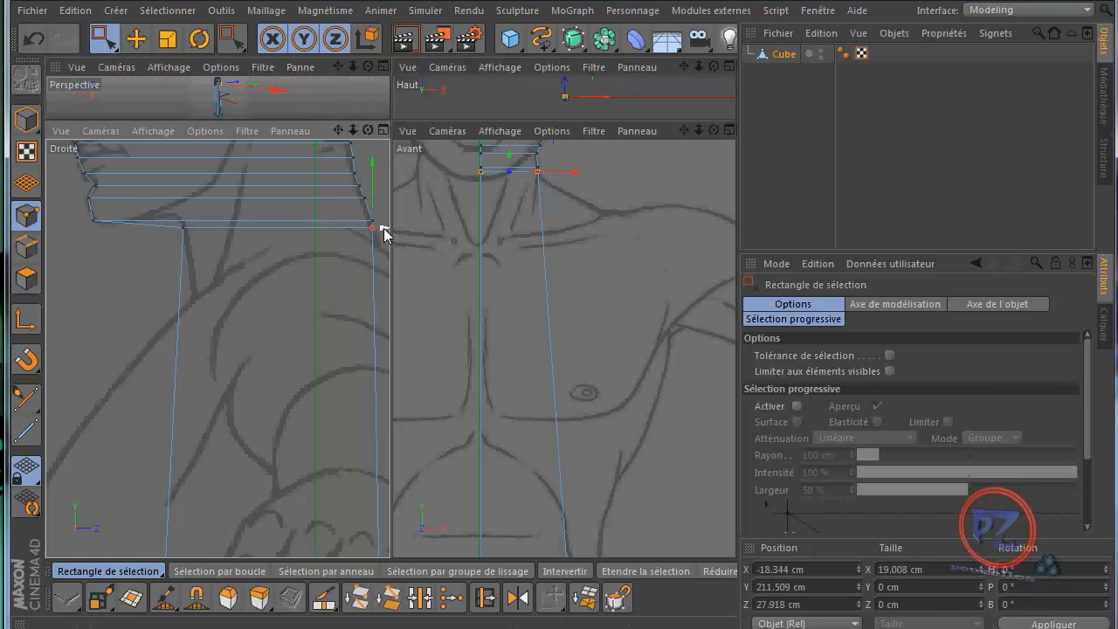
drag(385, 230, 386, 231)
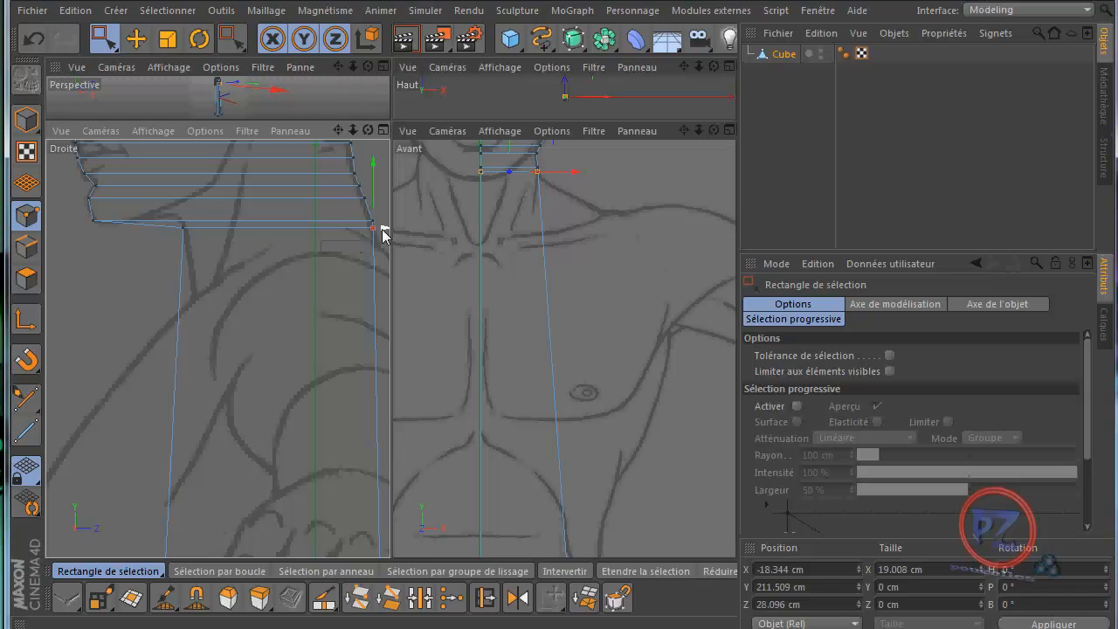
In the front view, add two Boucle-mode Knife cuts, at shoulder height Y about 196.9 cm and armpit height Y about 157.7 cm.
middle_click(112, 300)
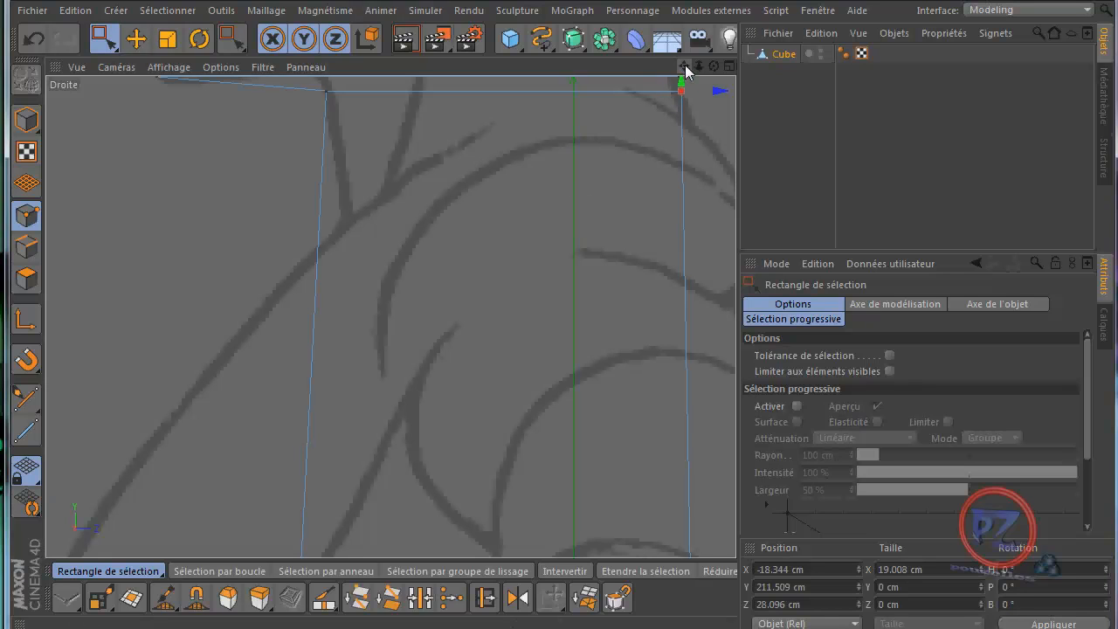
drag(684, 67, 584, 89)
scroll(671, 171, down, 3)
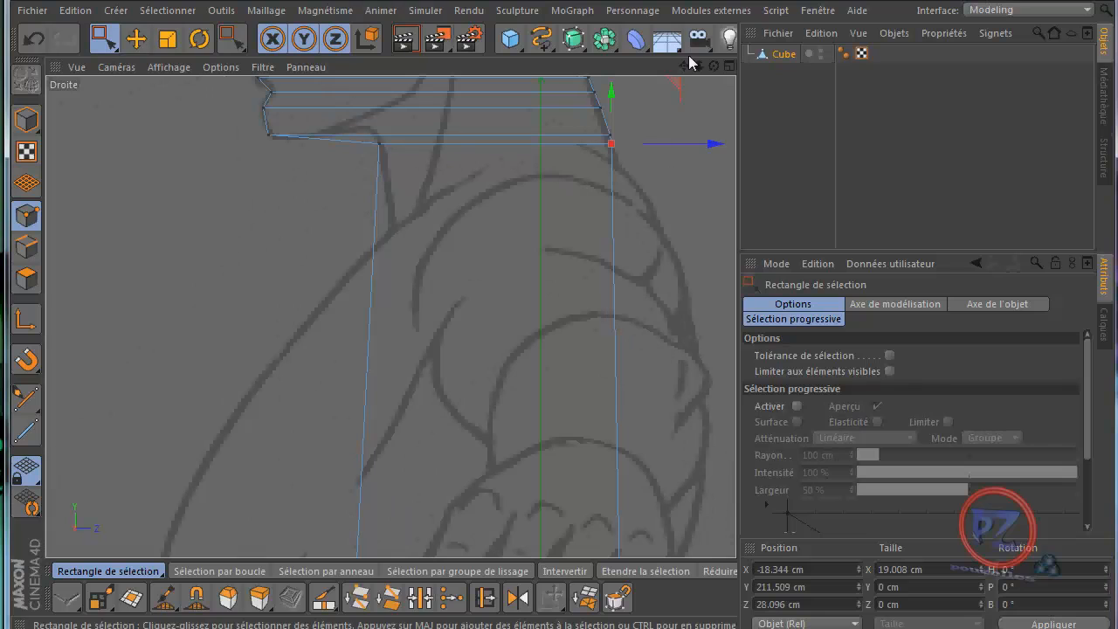
drag(545, 288, 555, 293)
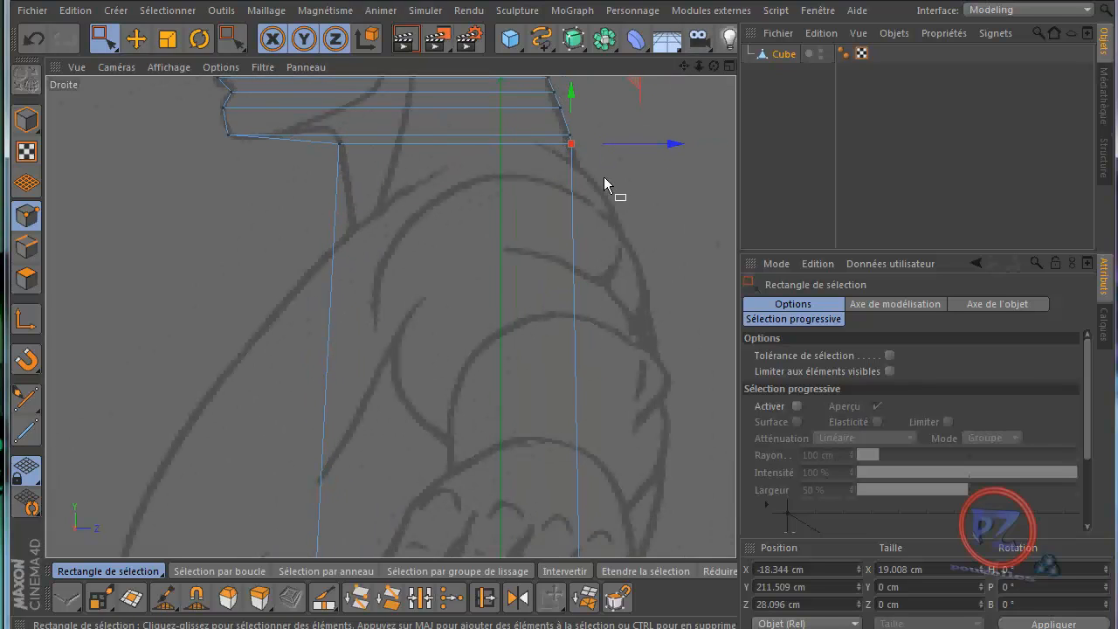
key(k)
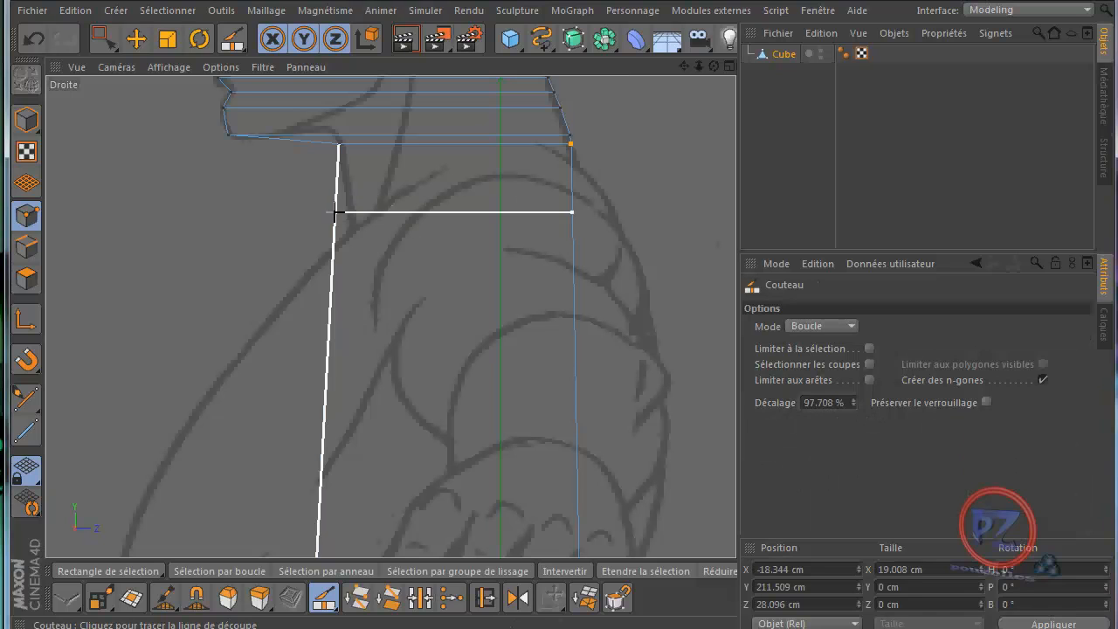
middle_click(287, 224)
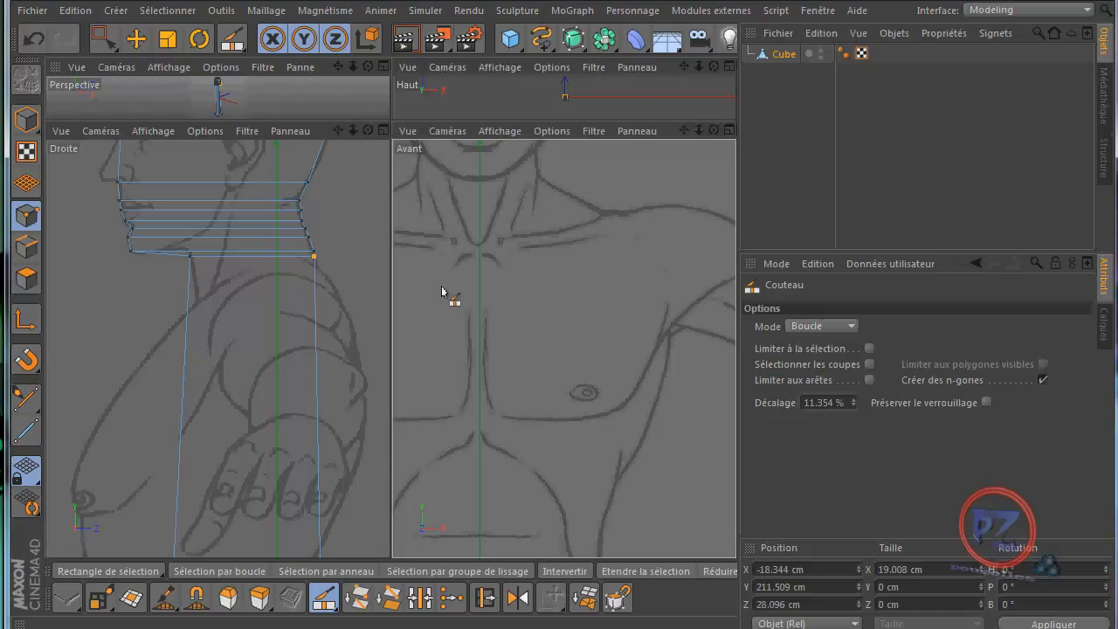
middle_click(445, 295)
drag(684, 66, 724, 238)
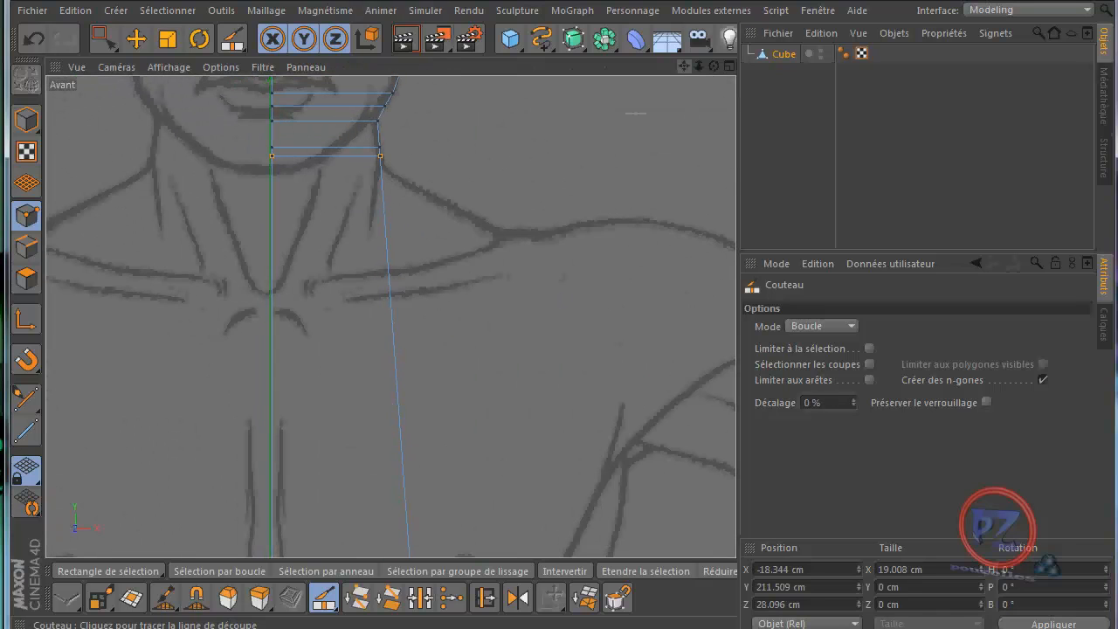
click(384, 238)
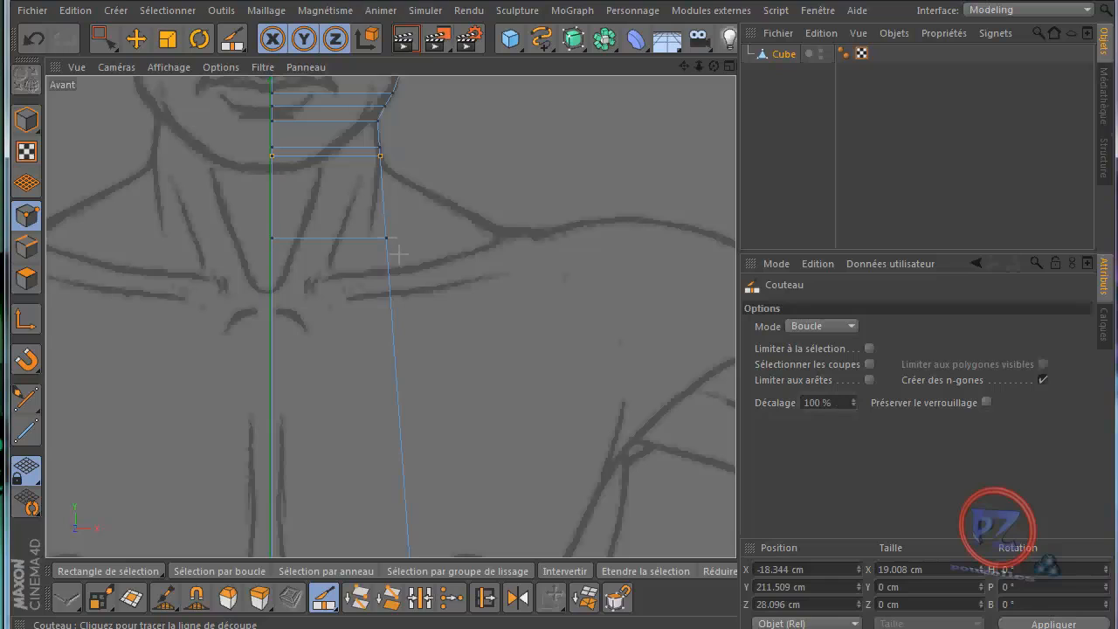
click(407, 460)
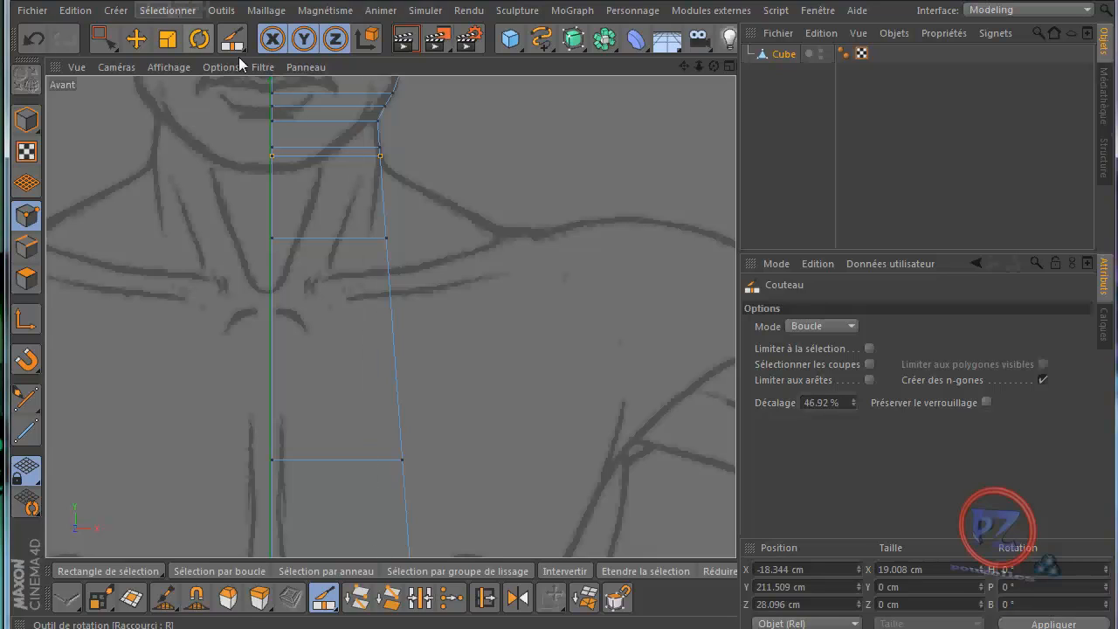
Move the new loops' outer points sideways onto the body outline, to X about 17.2 cm at the shoulder and 34.1 cm at the armpit.
key(0)
drag(424, 217, 358, 255)
drag(520, 237, 626, 237)
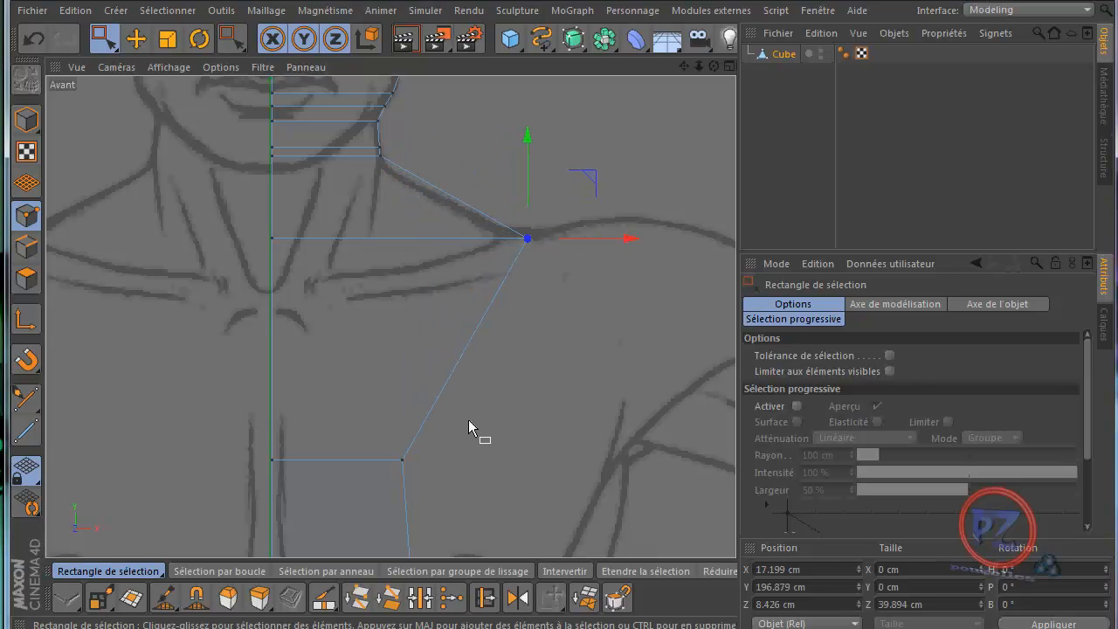
drag(469, 425, 399, 482)
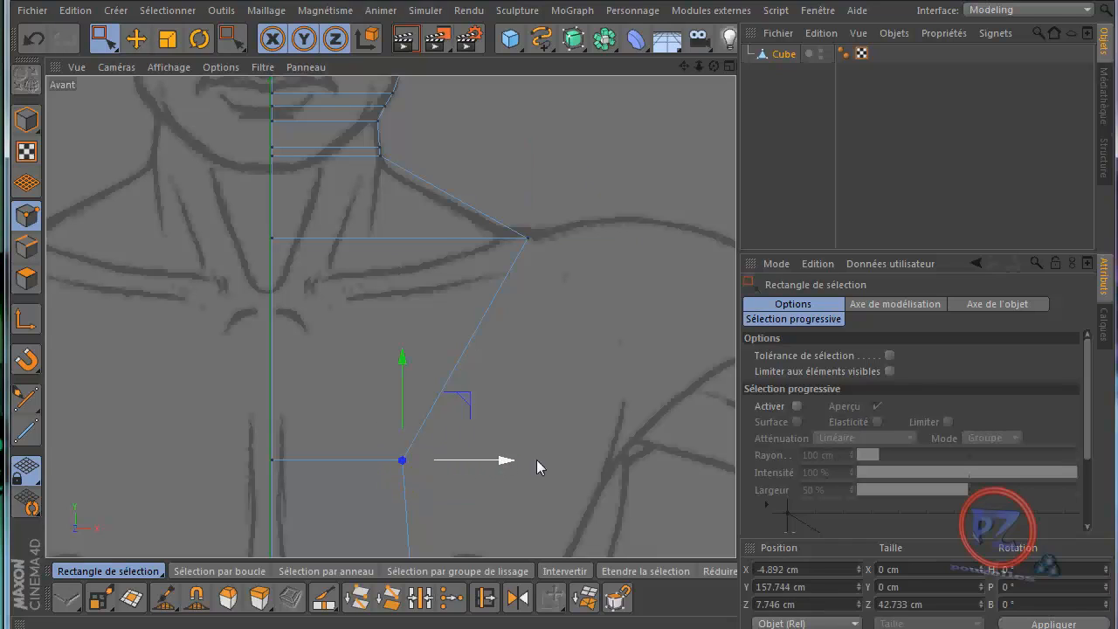
drag(516, 460, 724, 461)
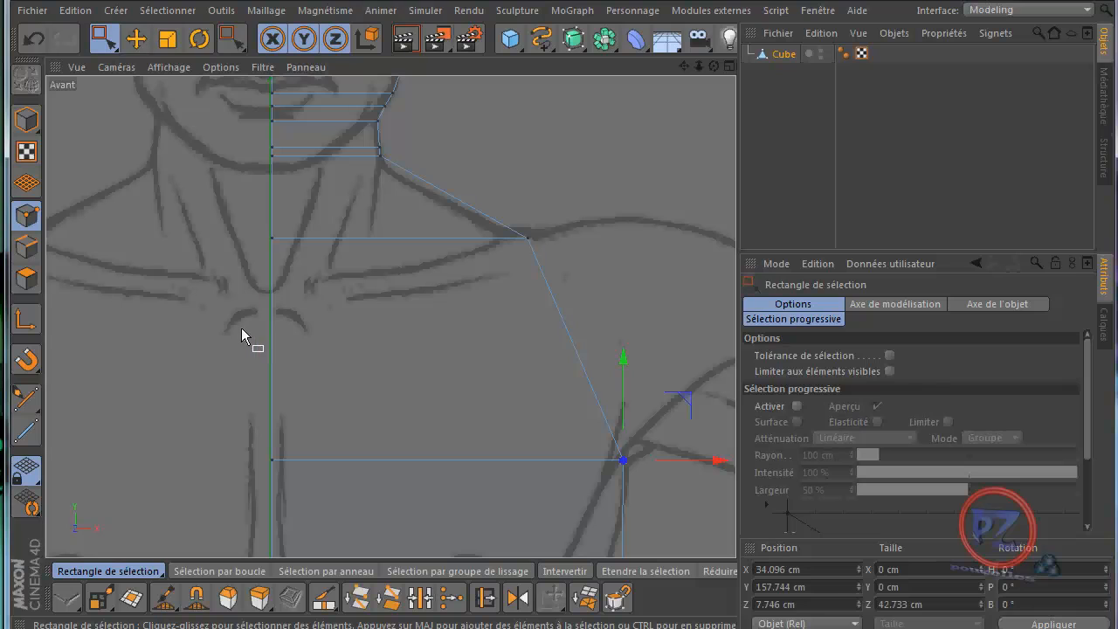
In the side view, fit the shoulder-height loop's front points to the base of the throat and its rear points to the upper back outline.
scroll(262, 325, down, 3)
middle_click(306, 321)
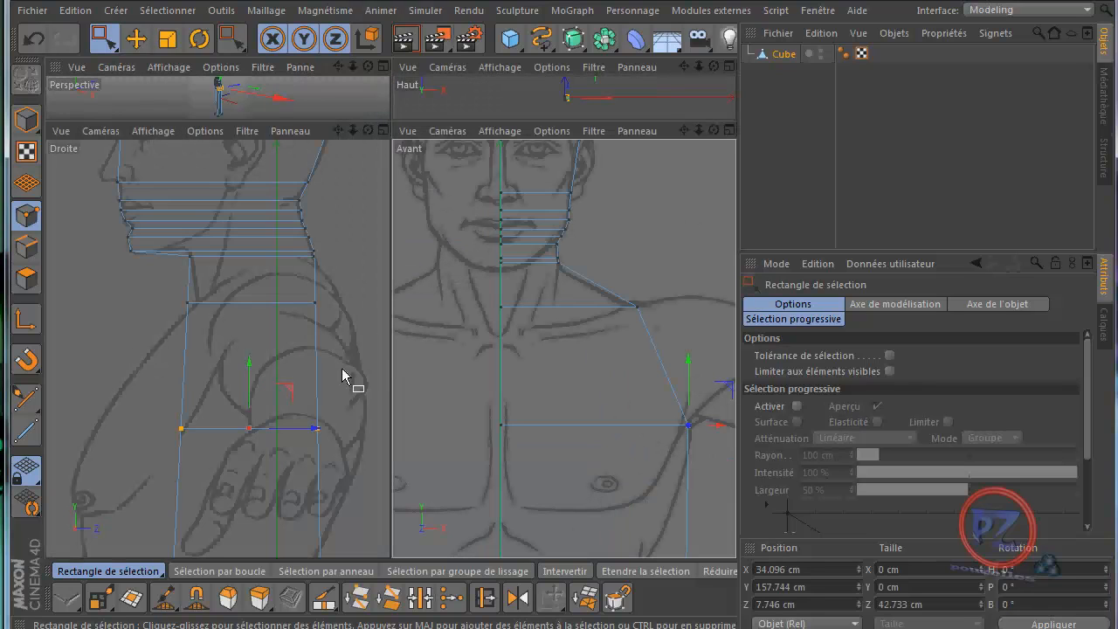
middle_click(342, 367)
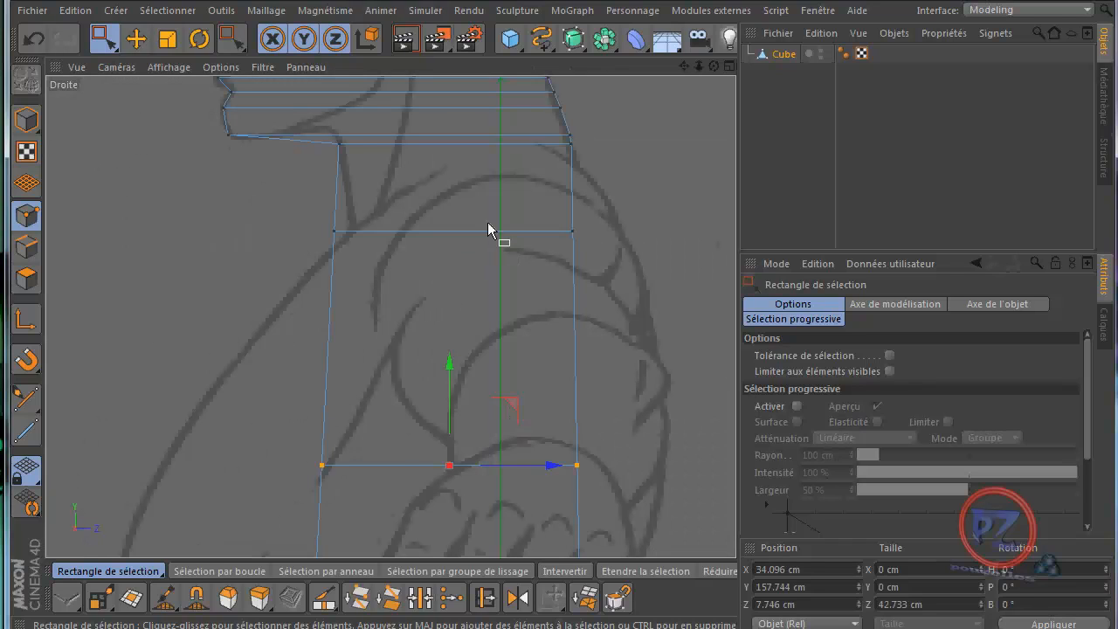
drag(309, 195, 381, 262)
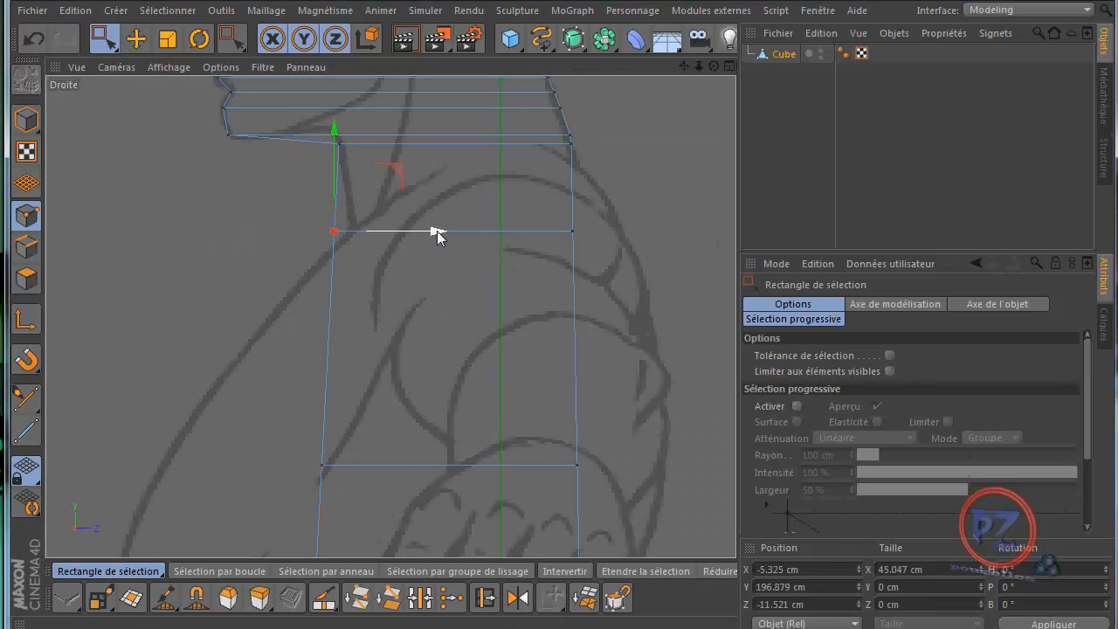
drag(437, 231, 476, 231)
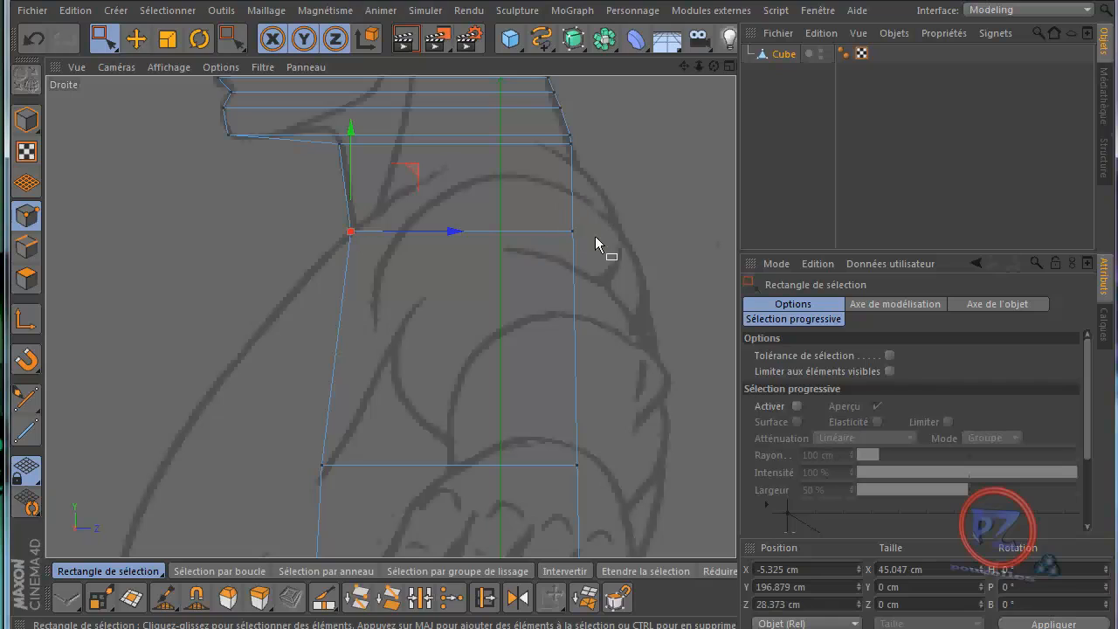
drag(595, 236, 559, 222)
drag(670, 232, 724, 232)
Fit the armpit-height loop to the side outline, with rear points at Z about 43 cm and front points at Z about -40.2 cm.
drag(521, 442, 560, 290)
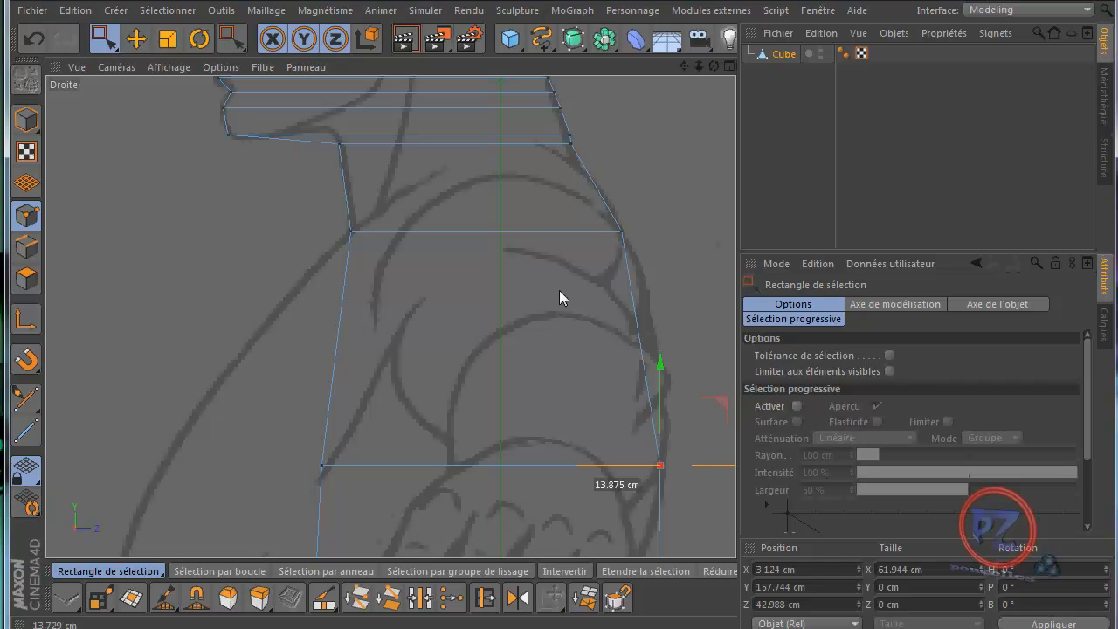
drag(559, 298, 559, 298)
drag(237, 414, 366, 528)
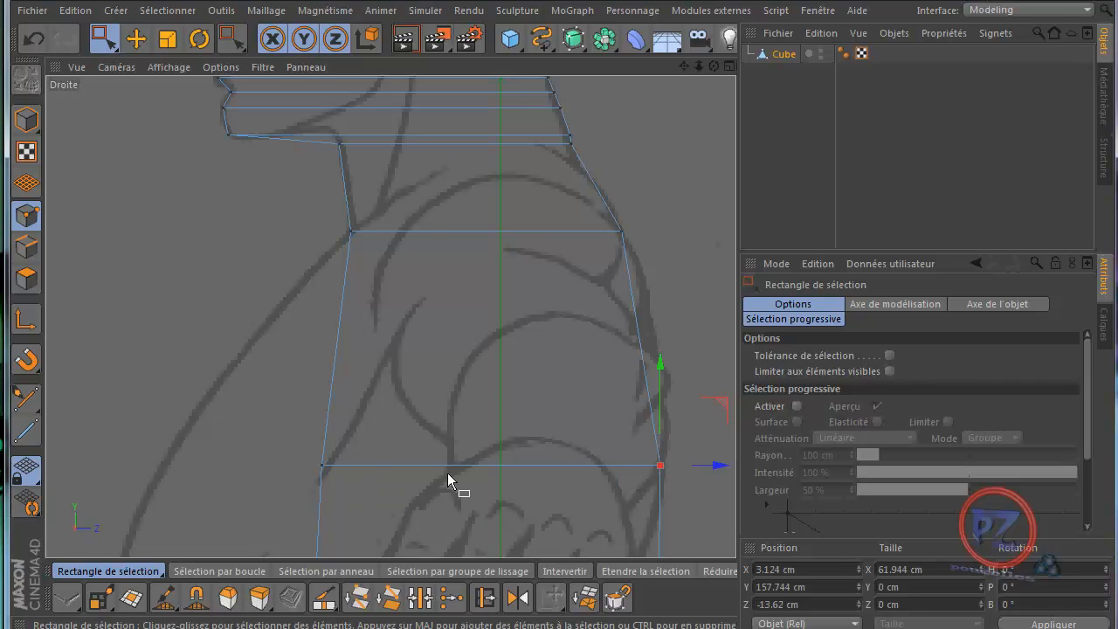
drag(424, 467, 268, 476)
Cut a Knife loop in Boucle mode between the shoulder and armpit rows at Y about 179 cm.
key(k)
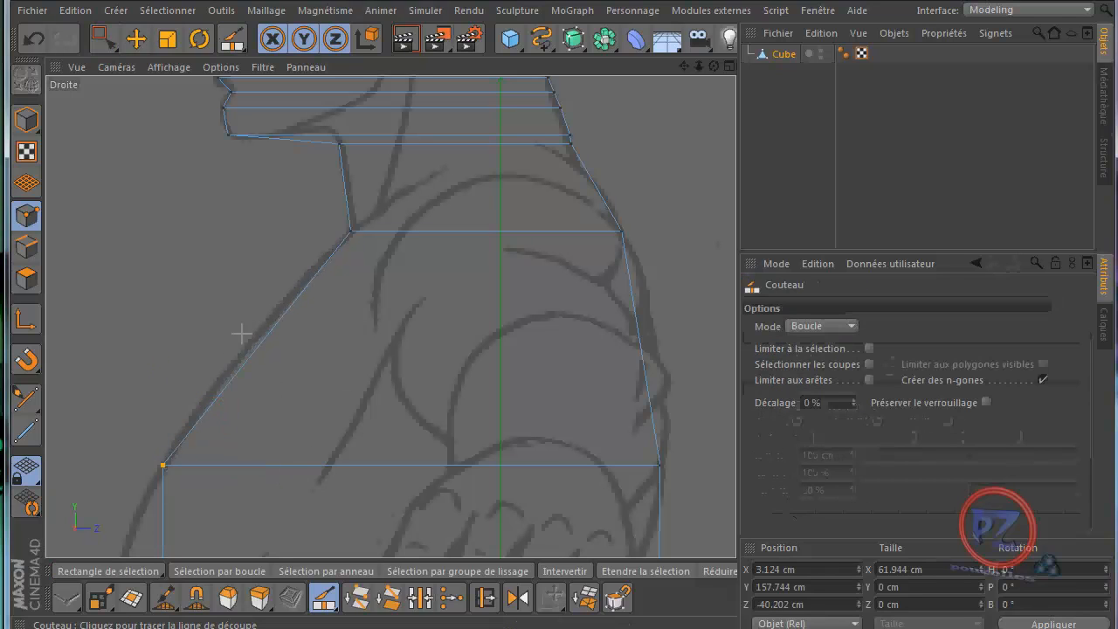
click(262, 338)
key(space)
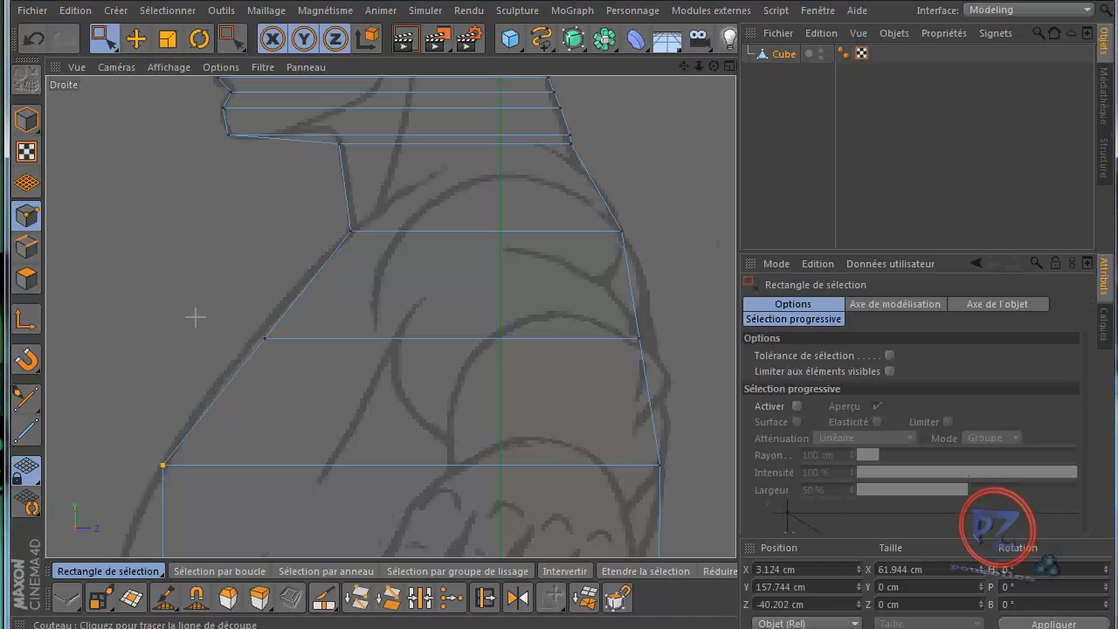
Move the middle loop's front points onto the chest outline and its rear points onto the back outline at Z about 41 cm.
drag(207, 316, 358, 340)
drag(674, 310, 613, 347)
drag(719, 339, 728, 339)
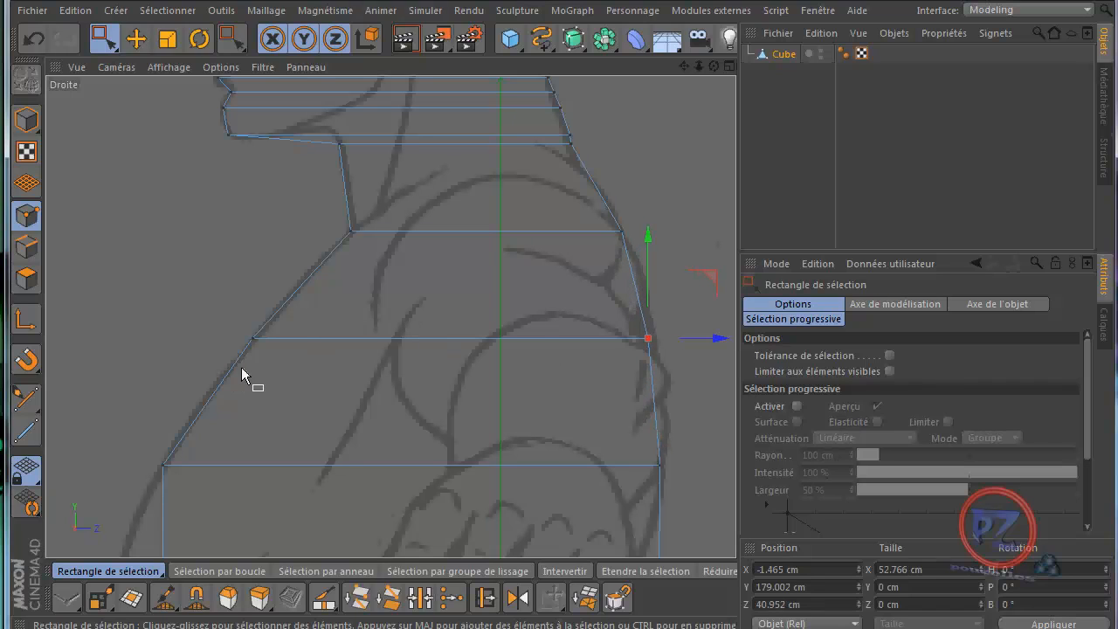
key(k)
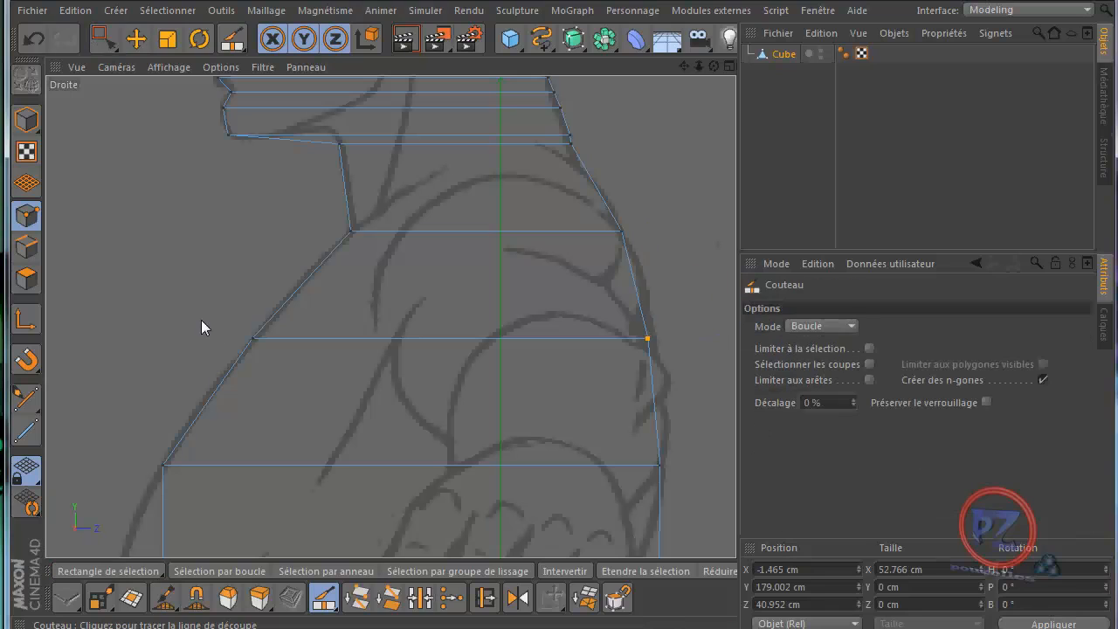
key(space)
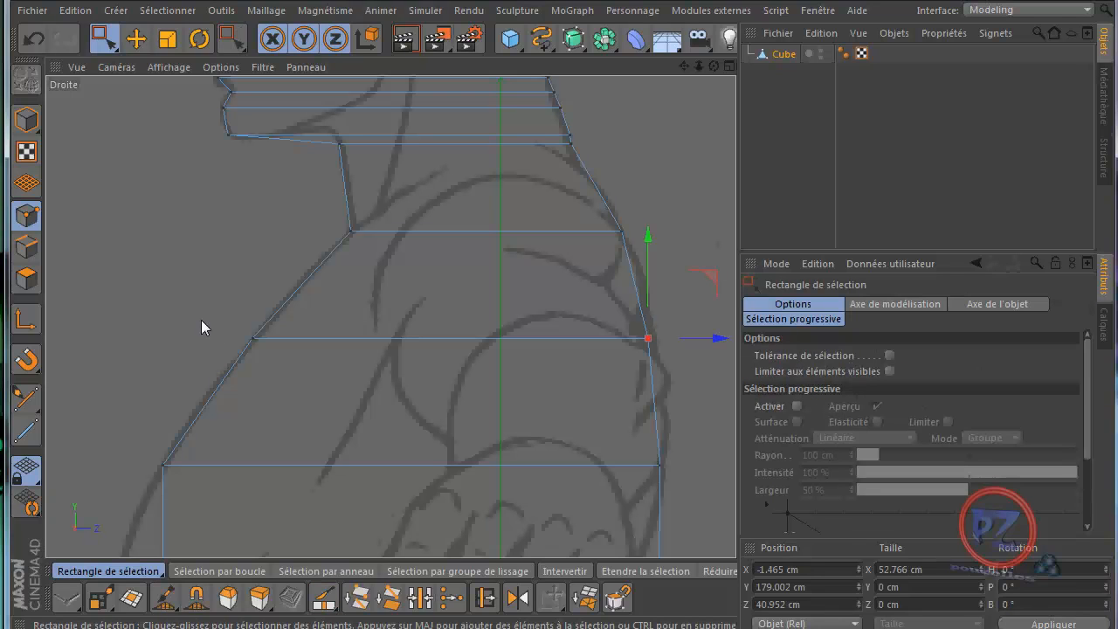
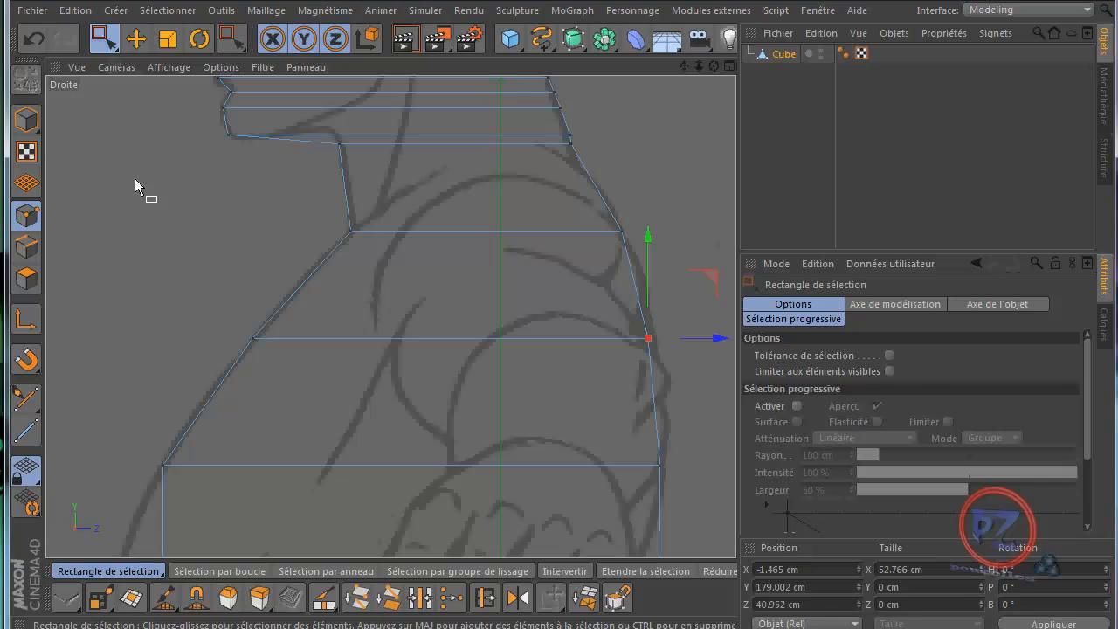
key(space)
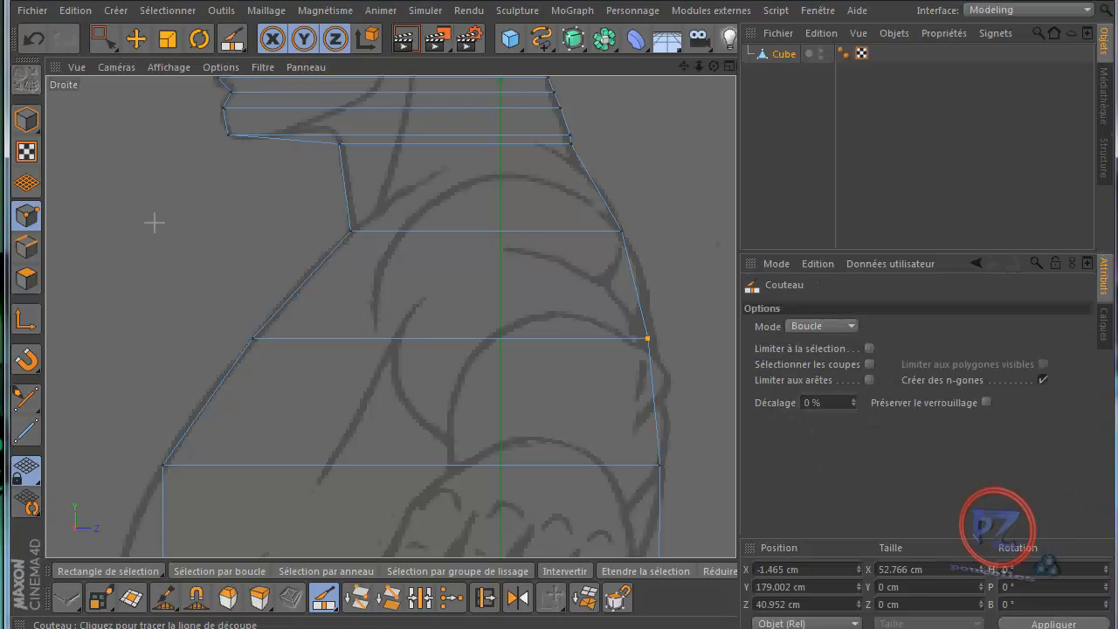
key(space)
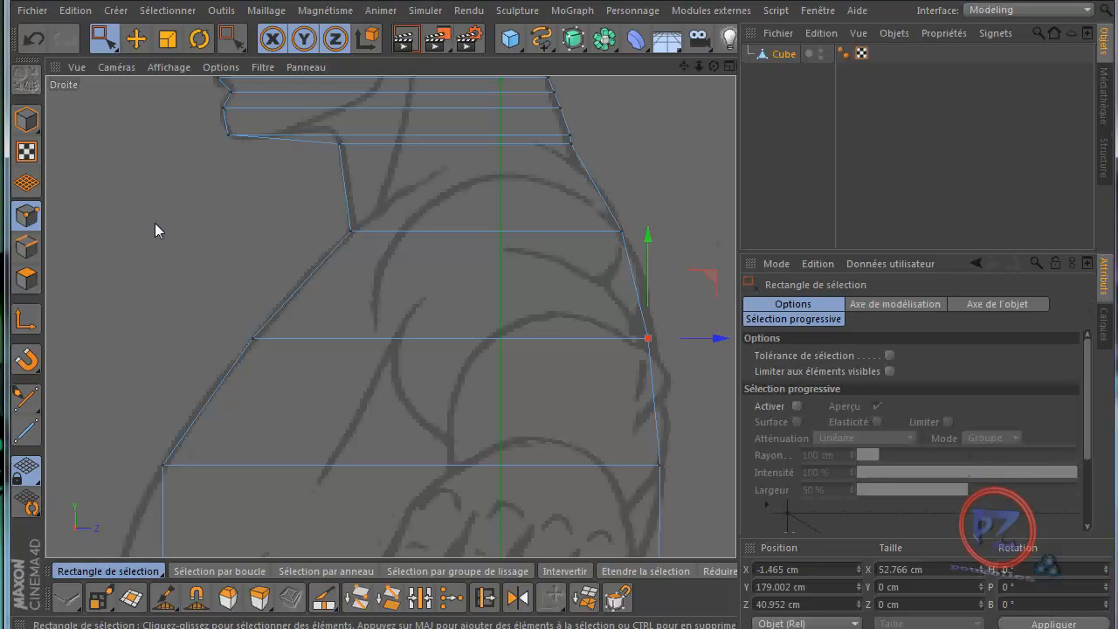
key(space)
key(space)
key(space)
key(space)
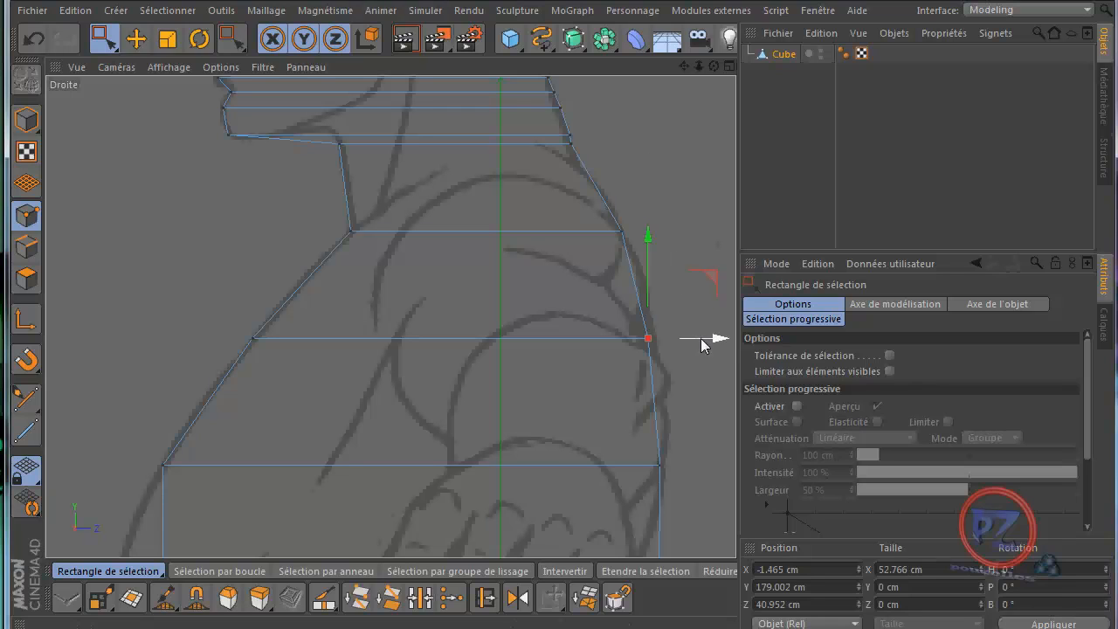
Move the selected upper-back point slightly outward to about Z 41.5 cm in the right view.
drag(721, 337, 724, 338)
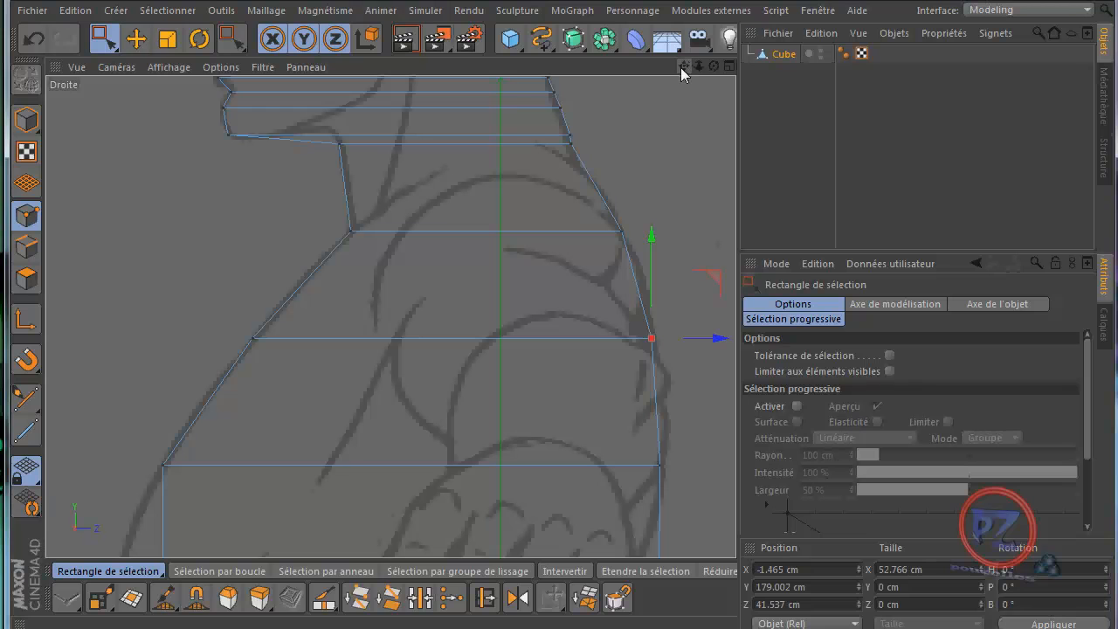
mouse_move(680, 67)
mouse_down()
mouse_move(559, 290)
mouse_move(560, 247)
mouse_move(559, 290)
mouse_up()
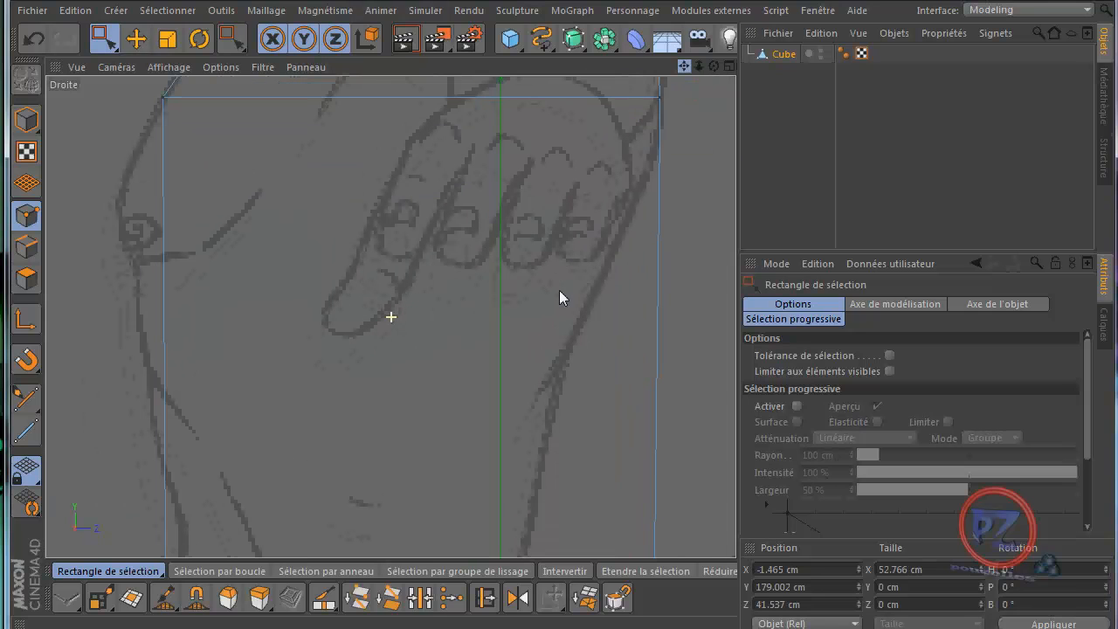
middle_click(472, 349)
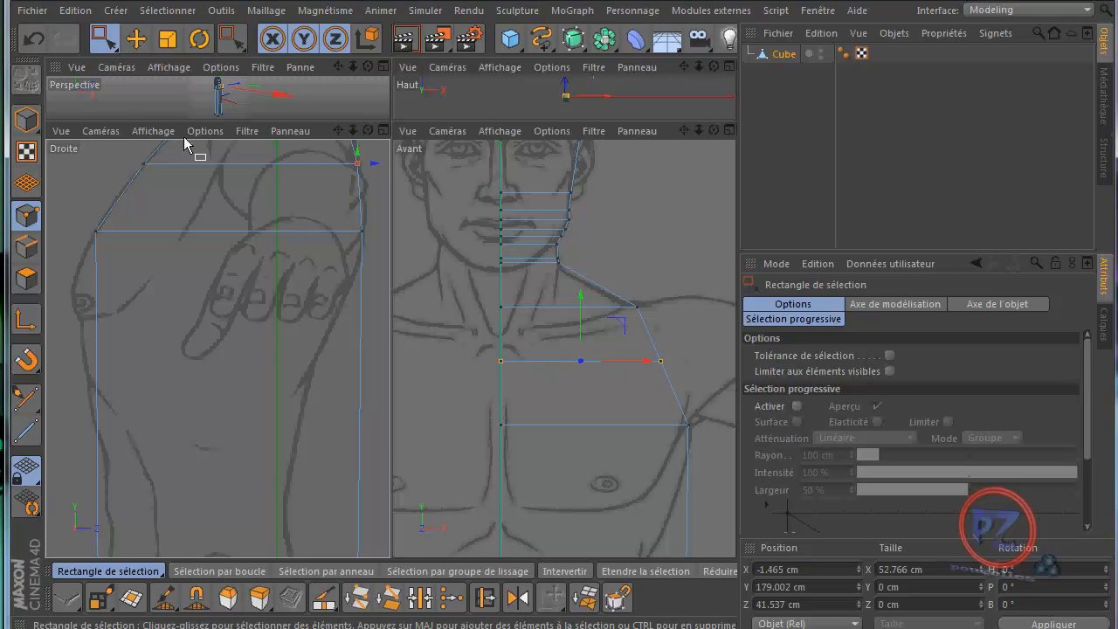
Undo the recent torso edits, back through the added shoulder-to-chest edge loop and the lower front chest point's move.
click(35, 40)
click(35, 40)
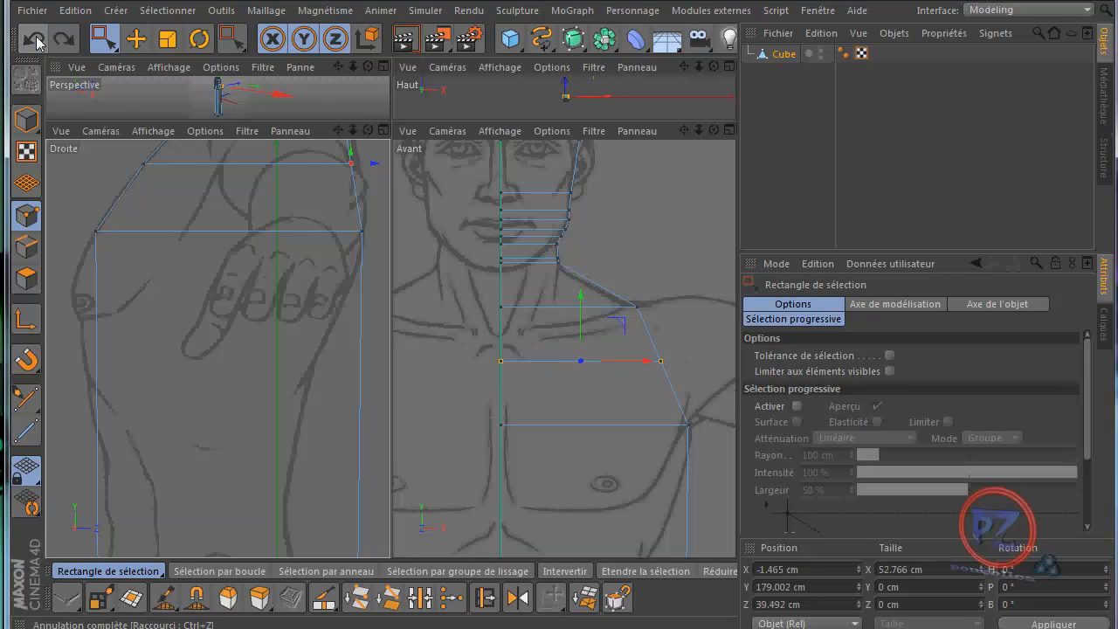
click(35, 39)
click(36, 43)
click(36, 43)
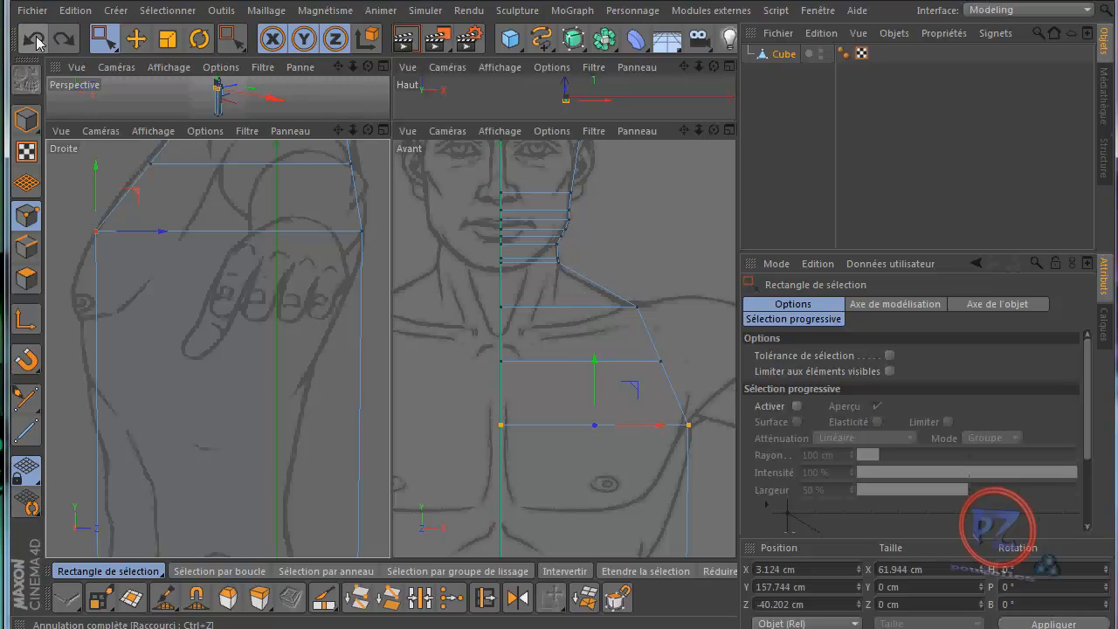
click(35, 43)
click(36, 43)
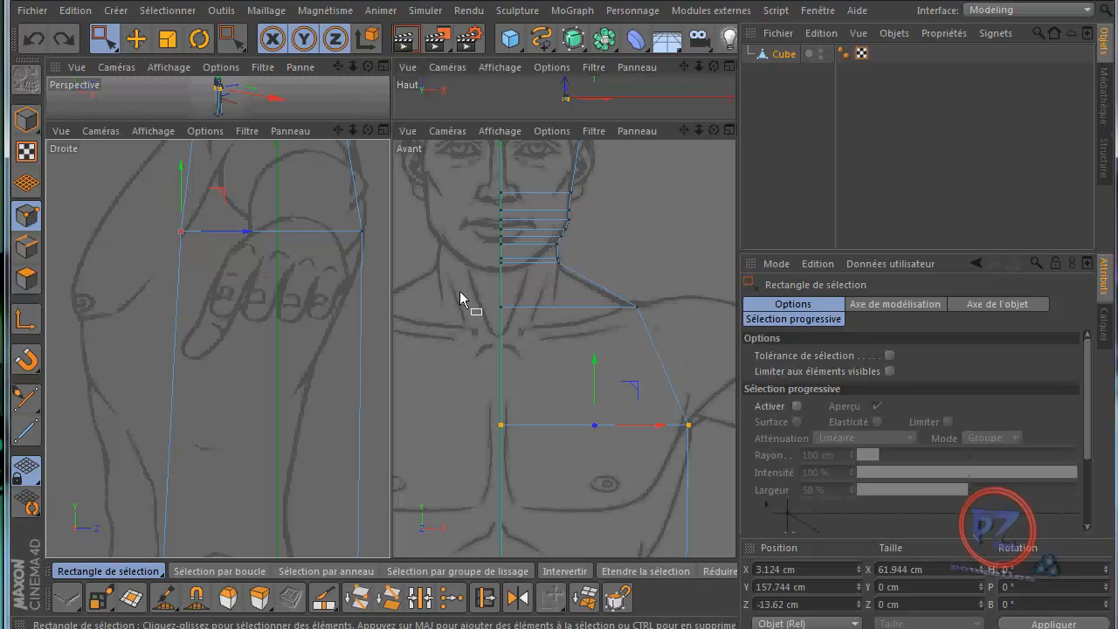
Move the front chest point forward onto the reference outline in the right view, at about Z -39.9 cm.
middle_click(267, 256)
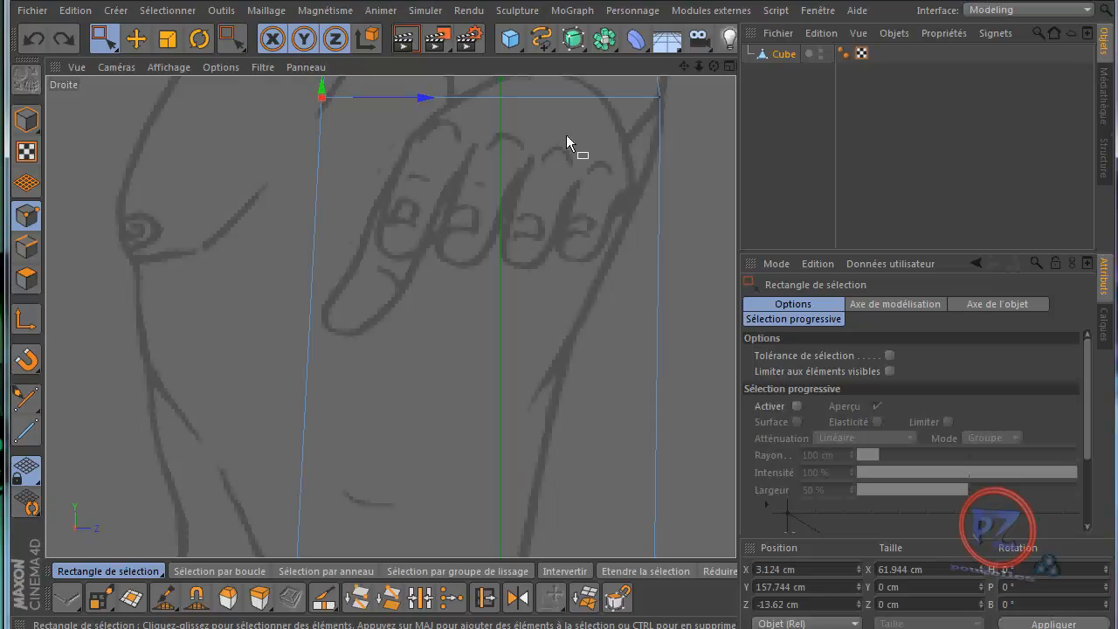
drag(684, 67, 568, 288)
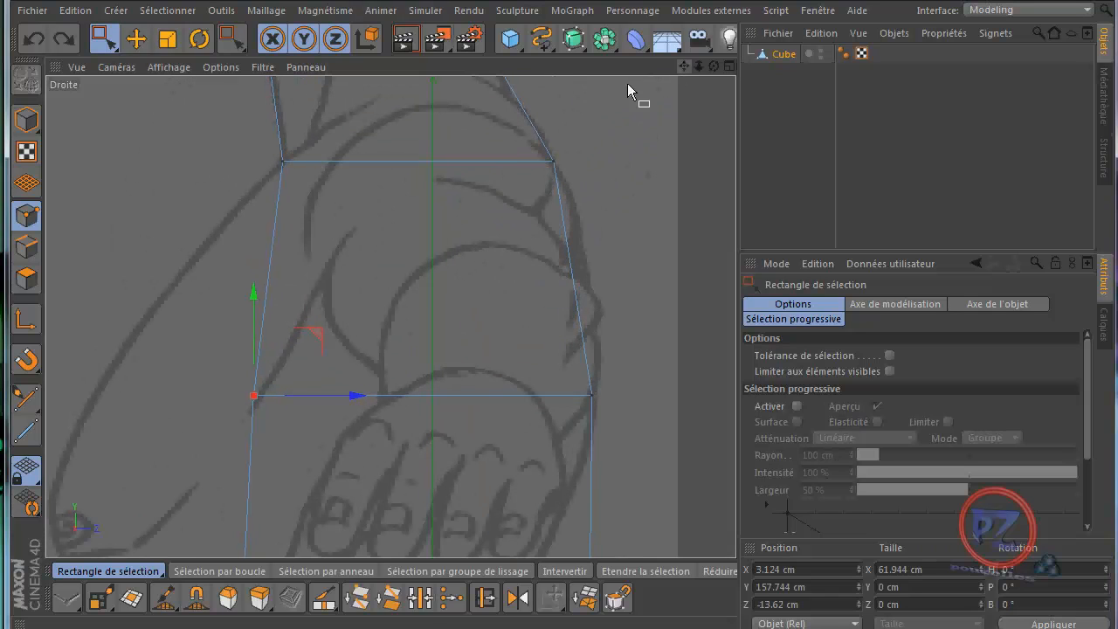
middle_click(619, 296)
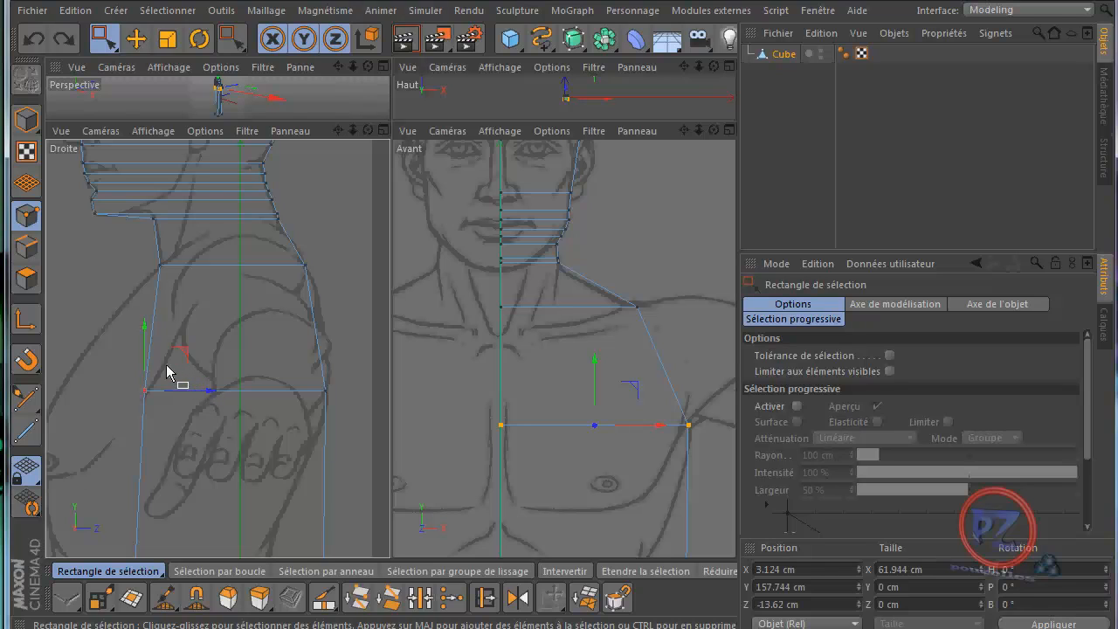
drag(122, 379, 166, 417)
middle_click(382, 210)
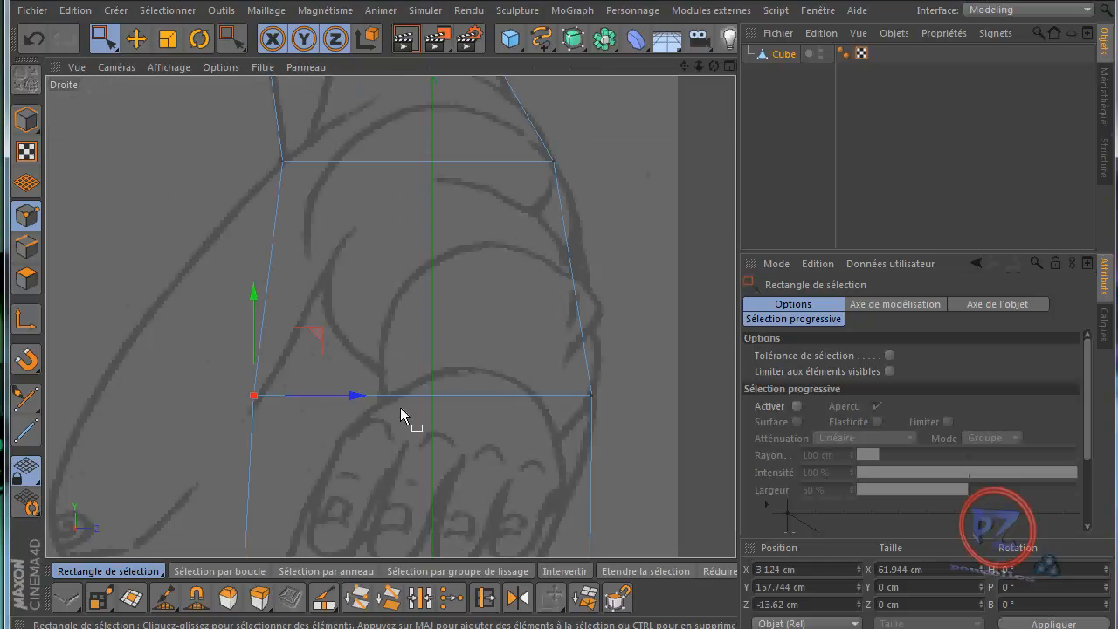
drag(358, 396, 202, 408)
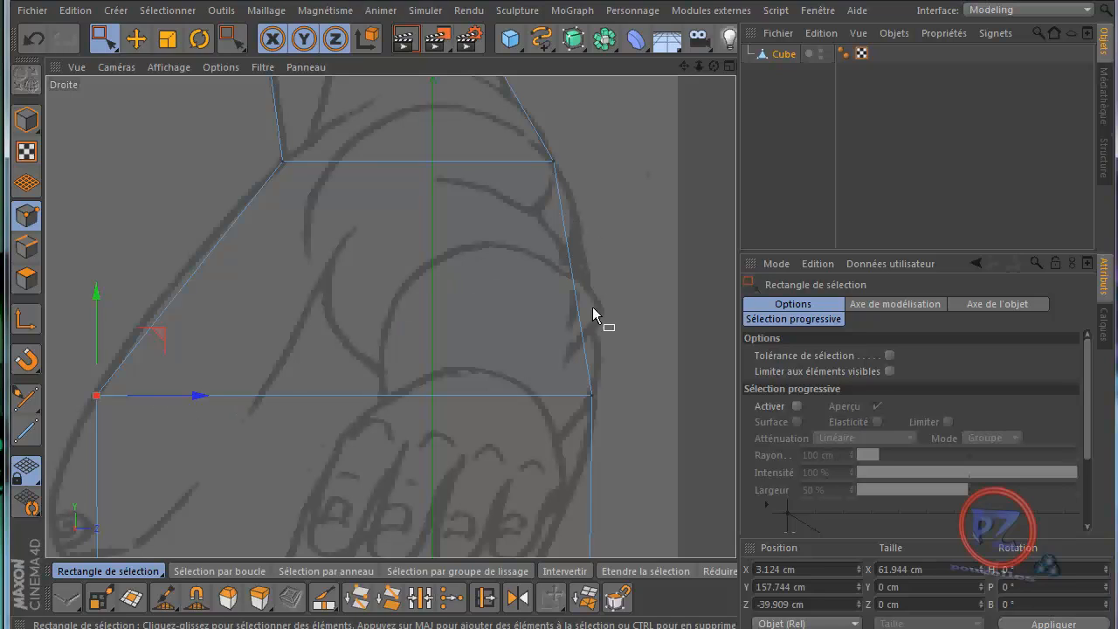
Cut three horizontal edge loops across the torso with the loop knife, at about Y 136.8, 128.5 and 113.7 cm.
mouse_move(564, 283)
mouse_down()
mouse_move(567, 262)
mouse_move(559, 290)
mouse_up()
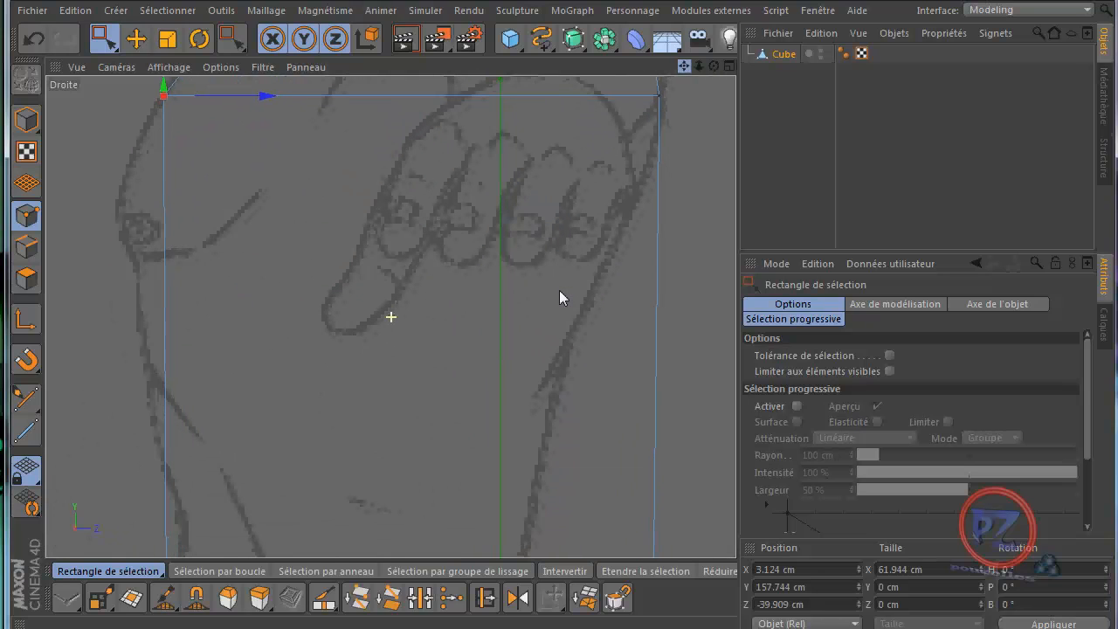
key(k)
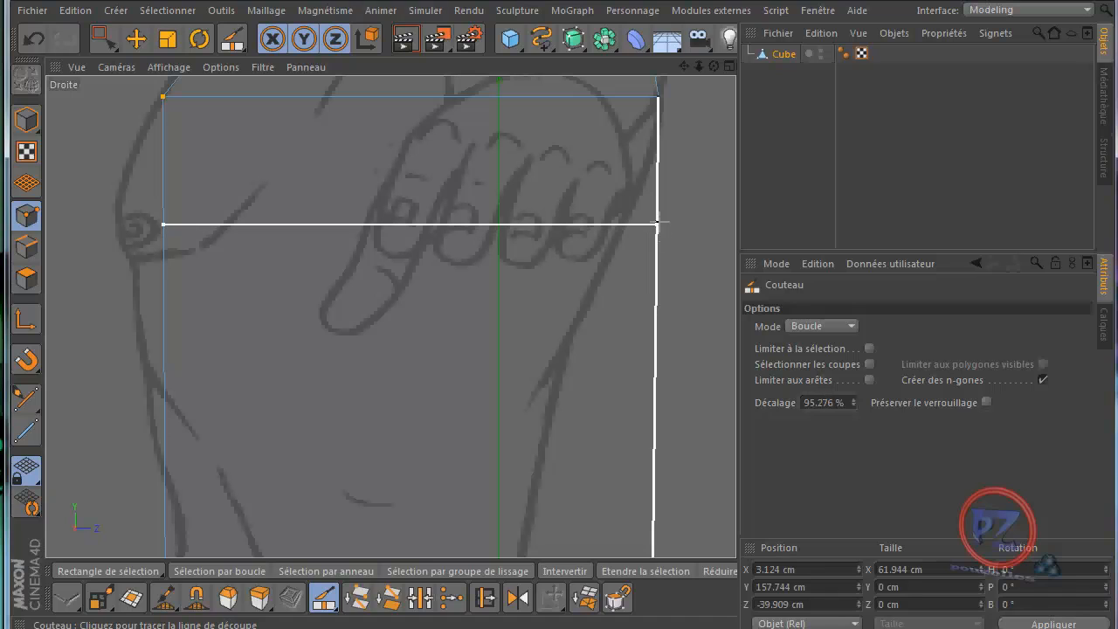
click(656, 222)
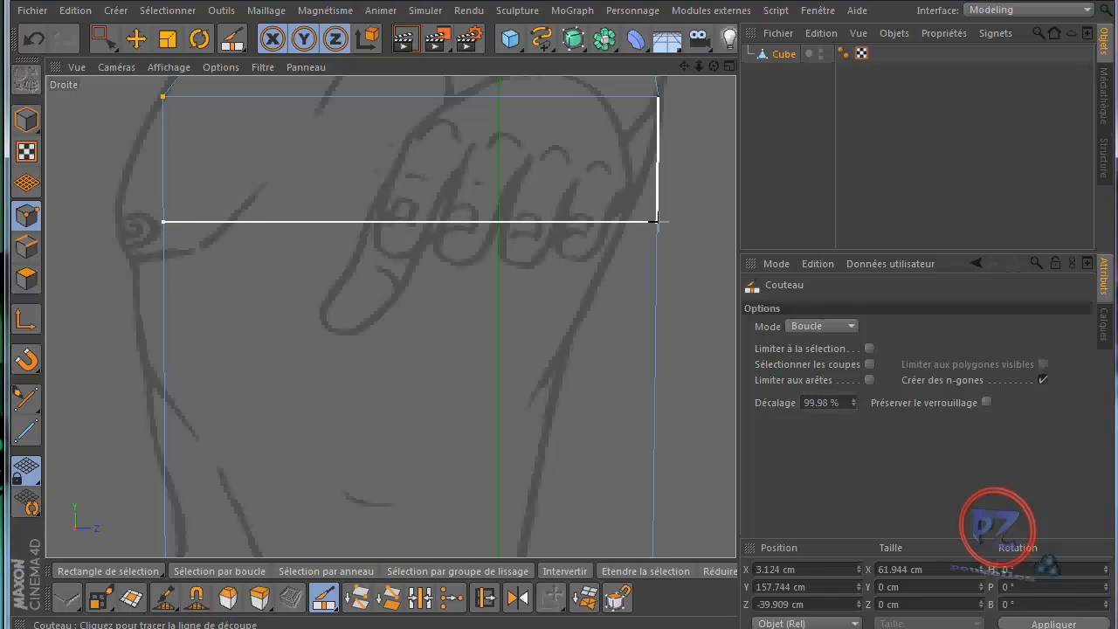
click(657, 271)
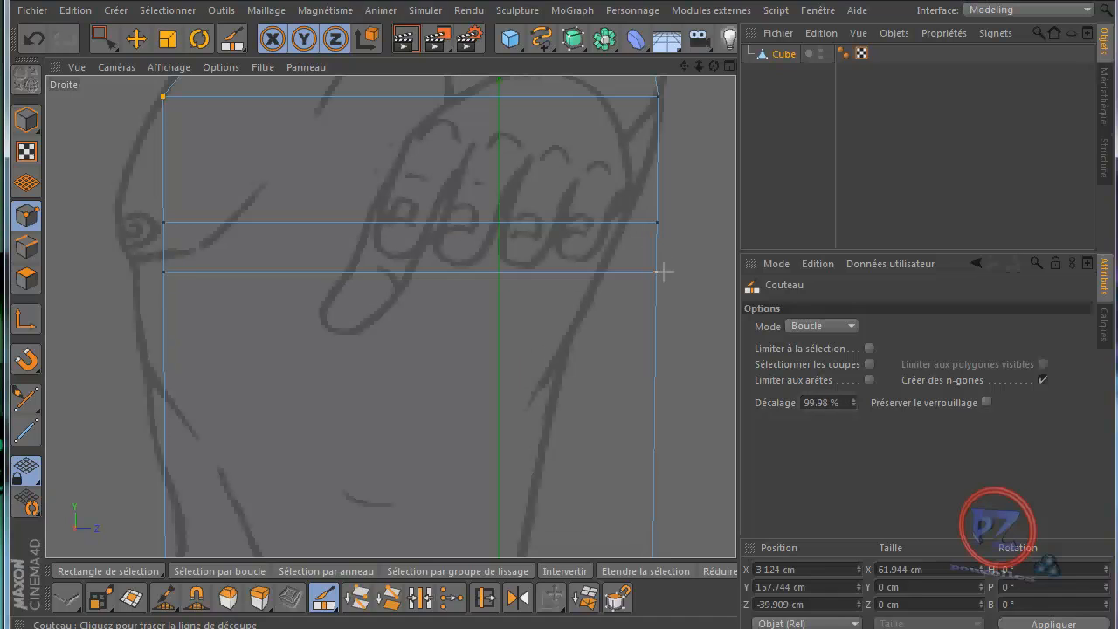
click(658, 359)
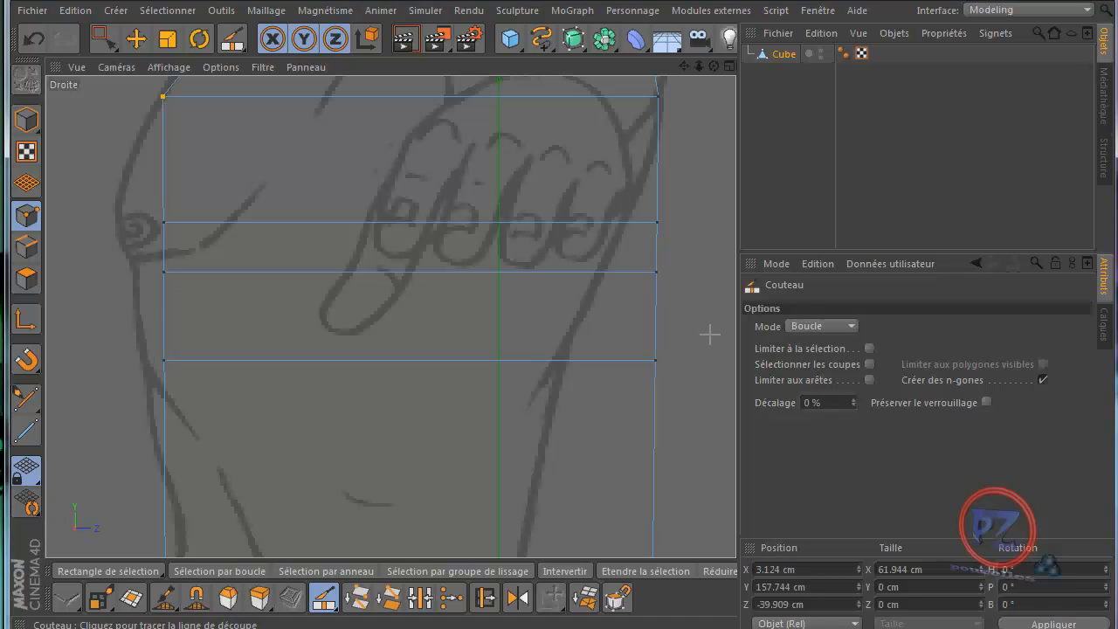
key(0)
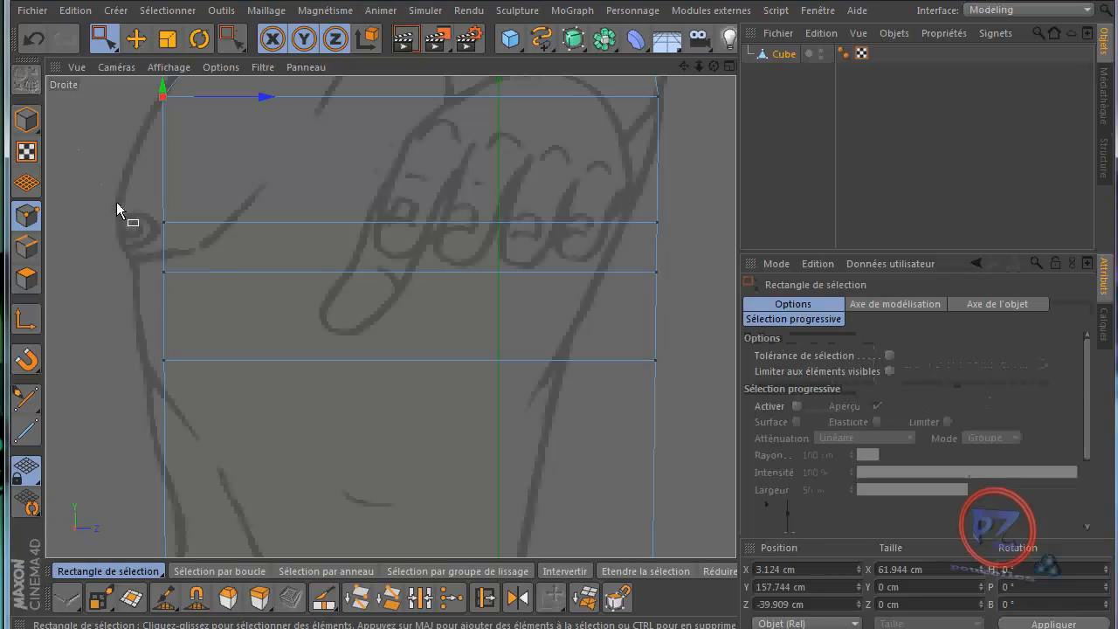
Move the three new front points onto the chest outline, the middle one to about Z -44.4 cm and the lowest to -42.6 cm.
drag(118, 202, 218, 221)
drag(185, 257, 131, 315)
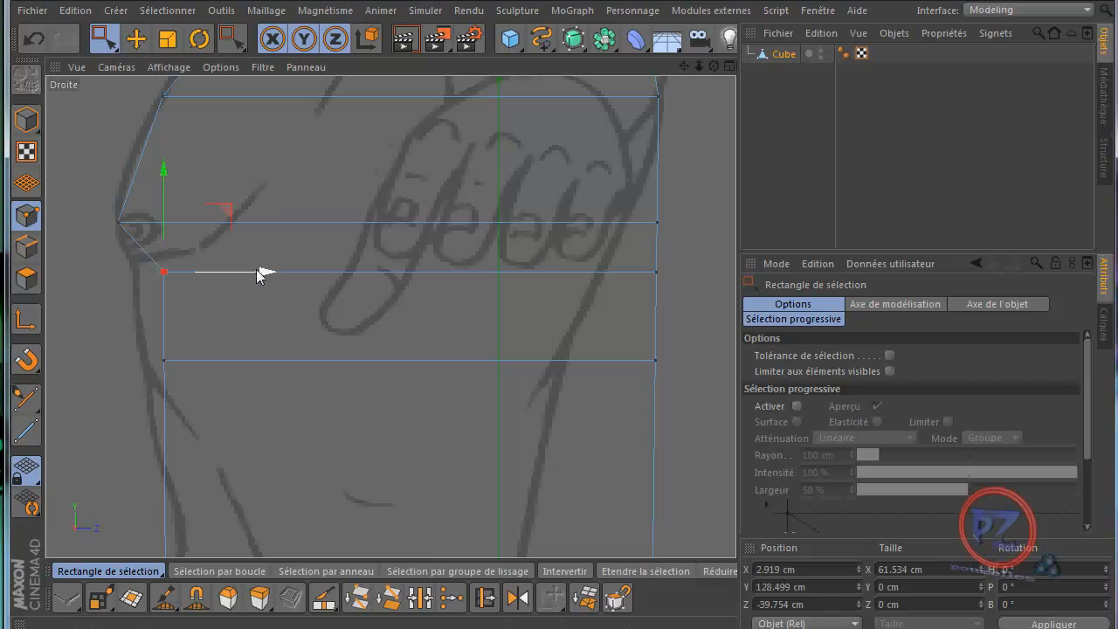
drag(267, 277, 239, 275)
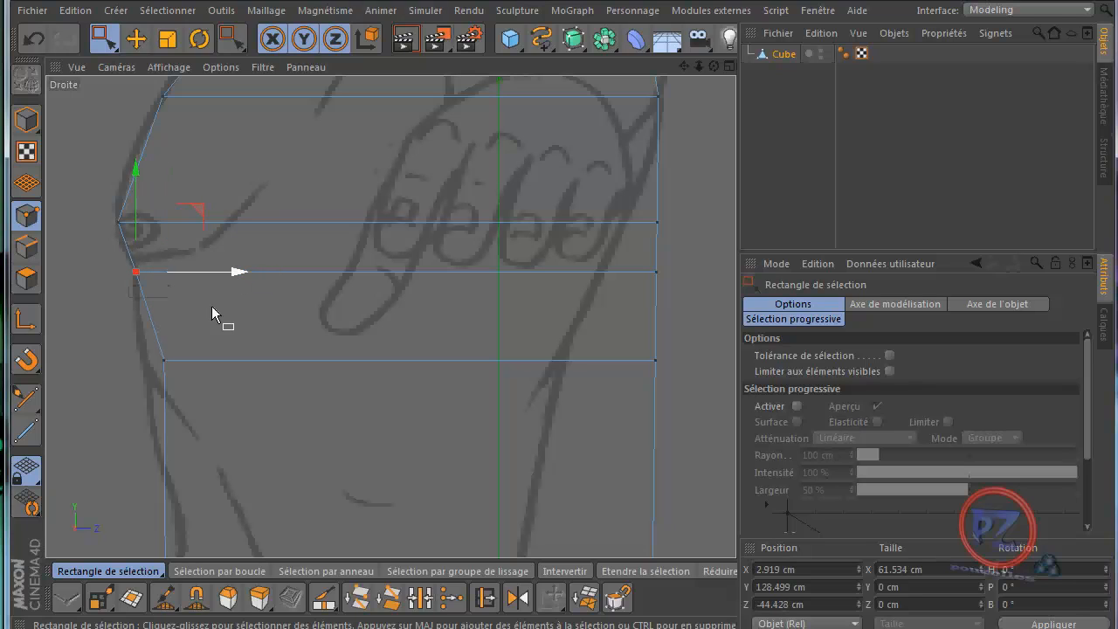
drag(194, 329, 133, 388)
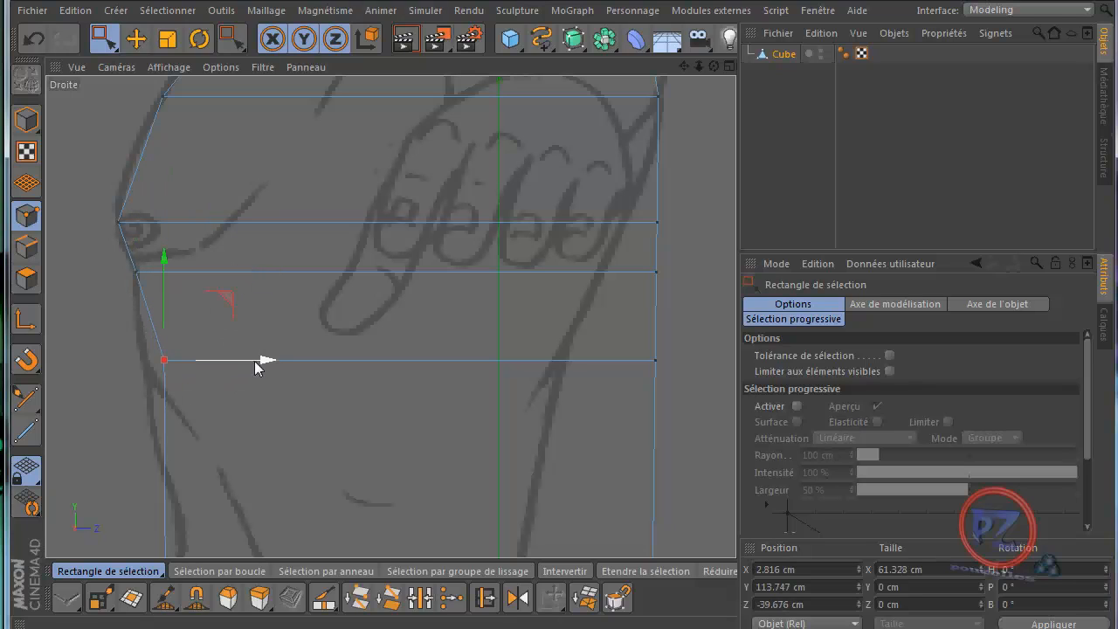
drag(259, 367, 243, 366)
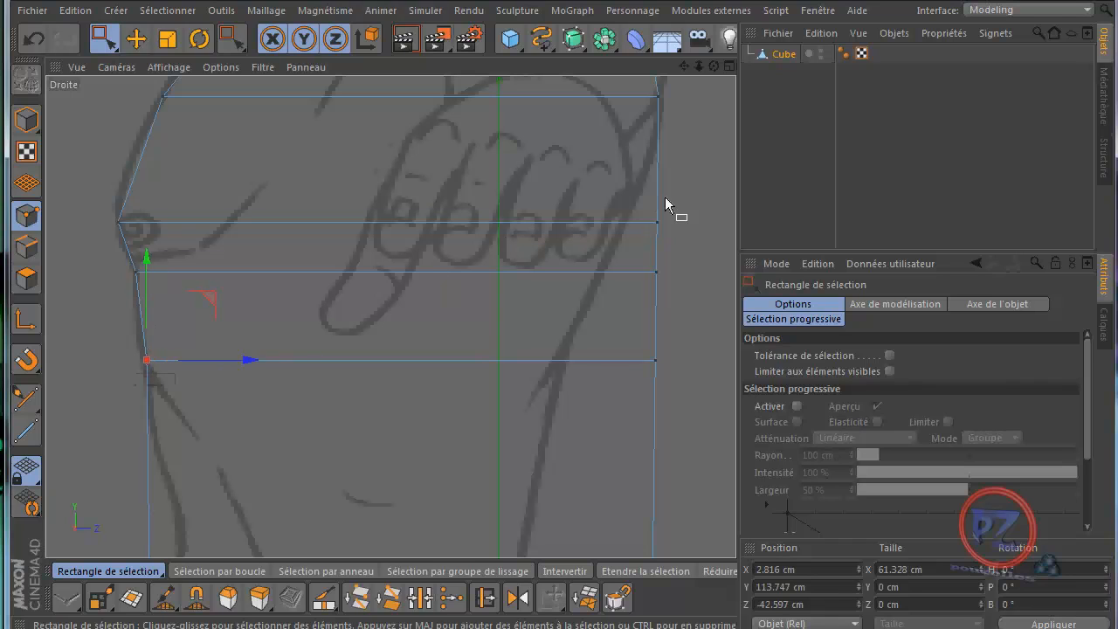
Move the three new back points inward onto the back outline, the middle one to about Z 33.3 cm and the lowest to 27.3 cm.
drag(637, 208, 637, 284)
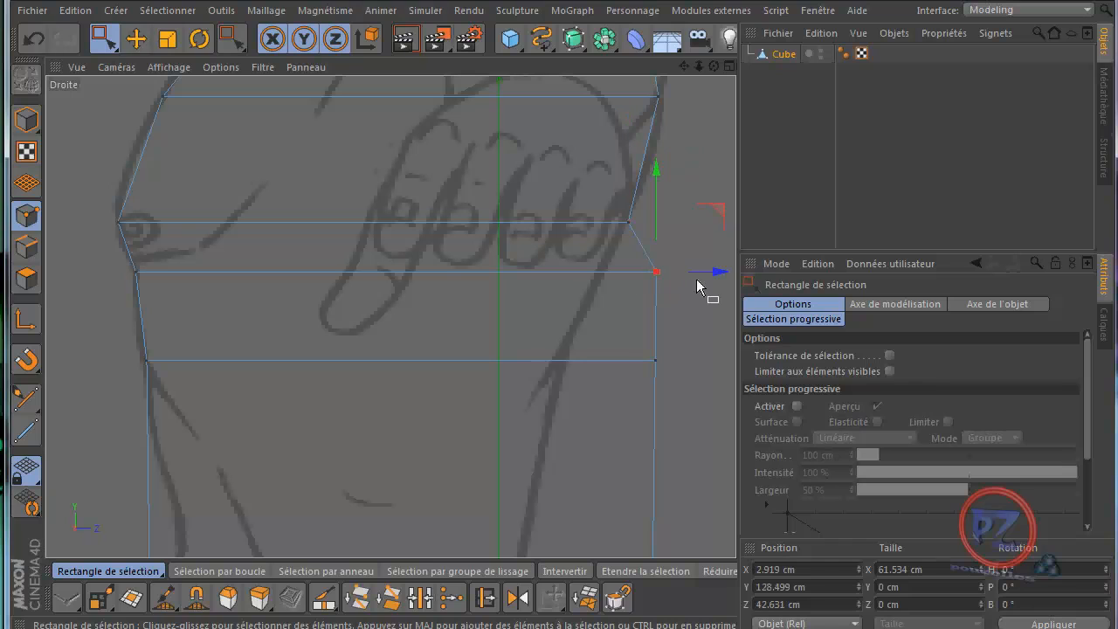
drag(716, 277, 661, 284)
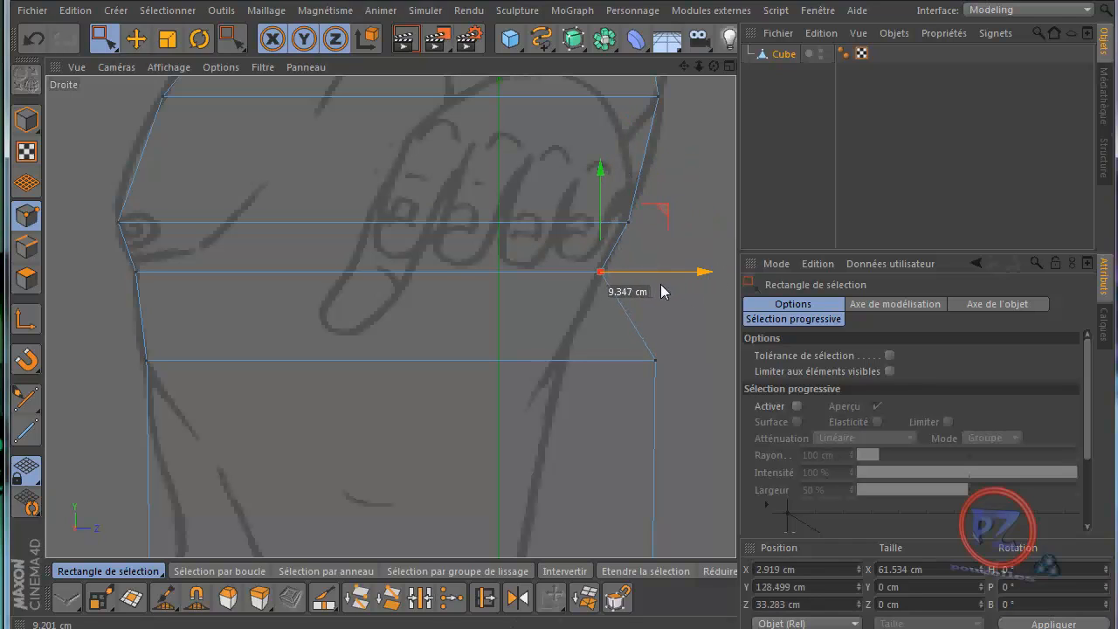
drag(620, 337, 669, 404)
drag(706, 362, 628, 379)
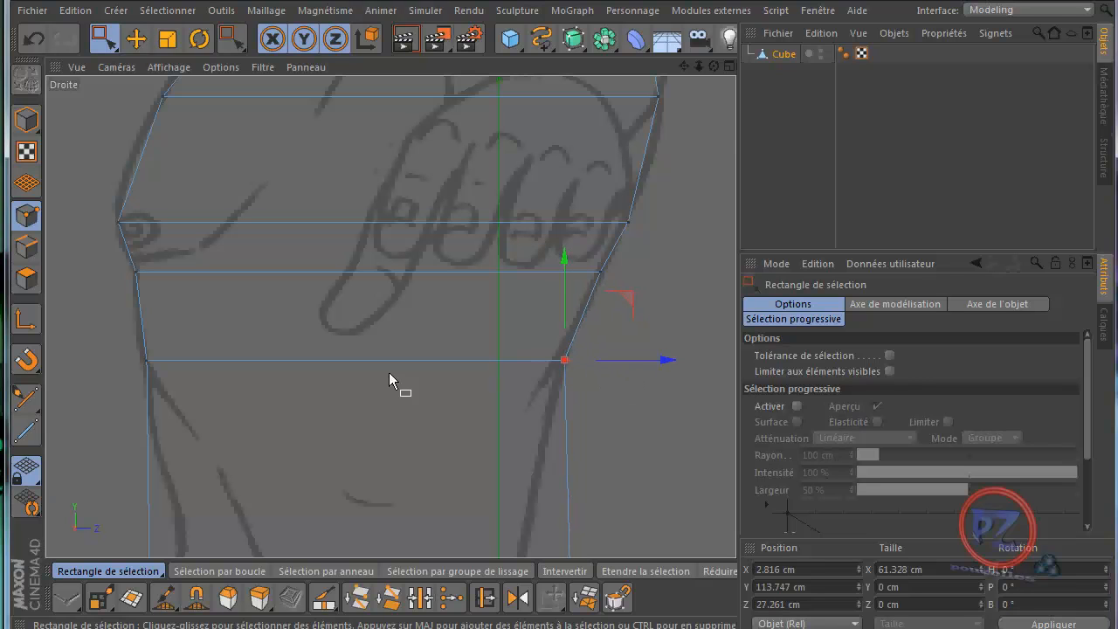
In the front view, move the three new side points inward onto the torso outline, the lowest to about X 20.8 cm.
middle_click(360, 374)
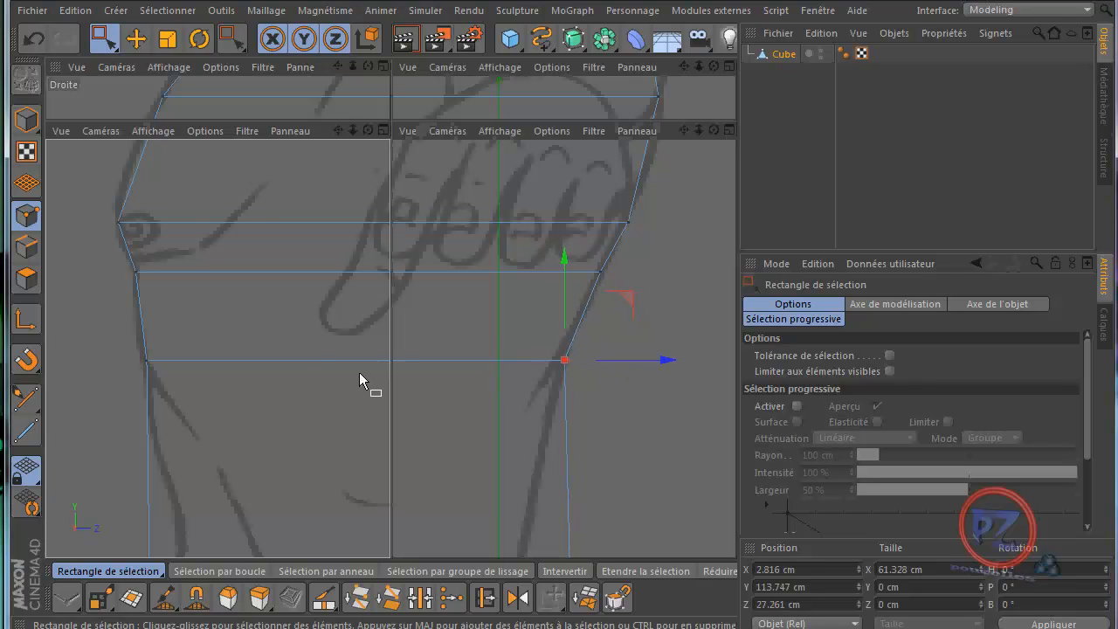
middle_click(522, 406)
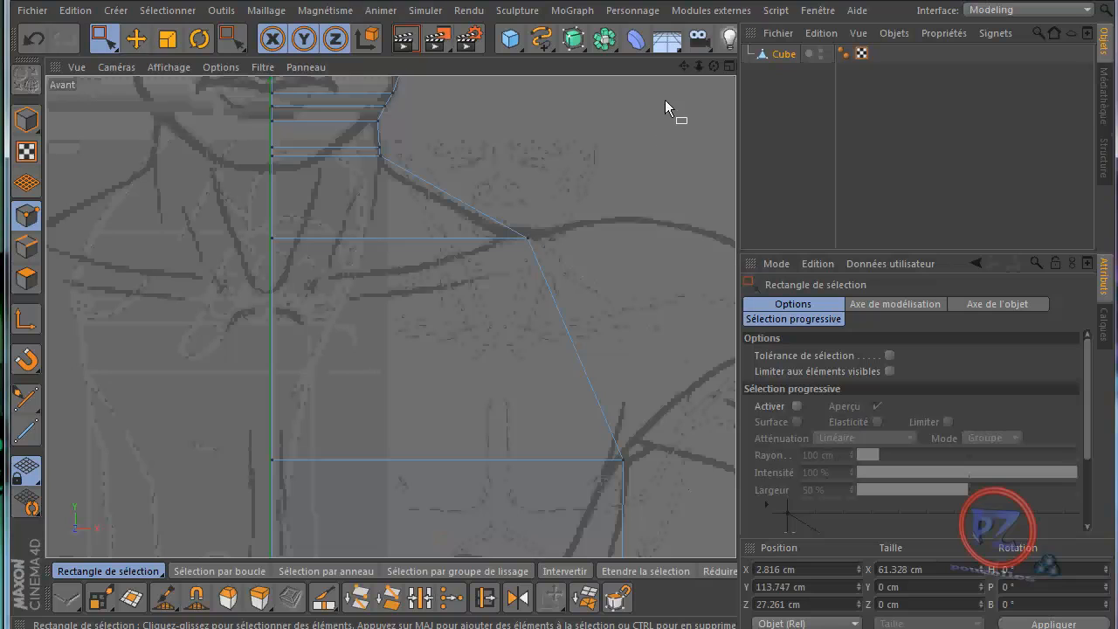
mouse_move(684, 67)
mouse_down()
mouse_move(552, 268)
mouse_move(560, 292)
mouse_move(562, 265)
mouse_move(559, 290)
mouse_up()
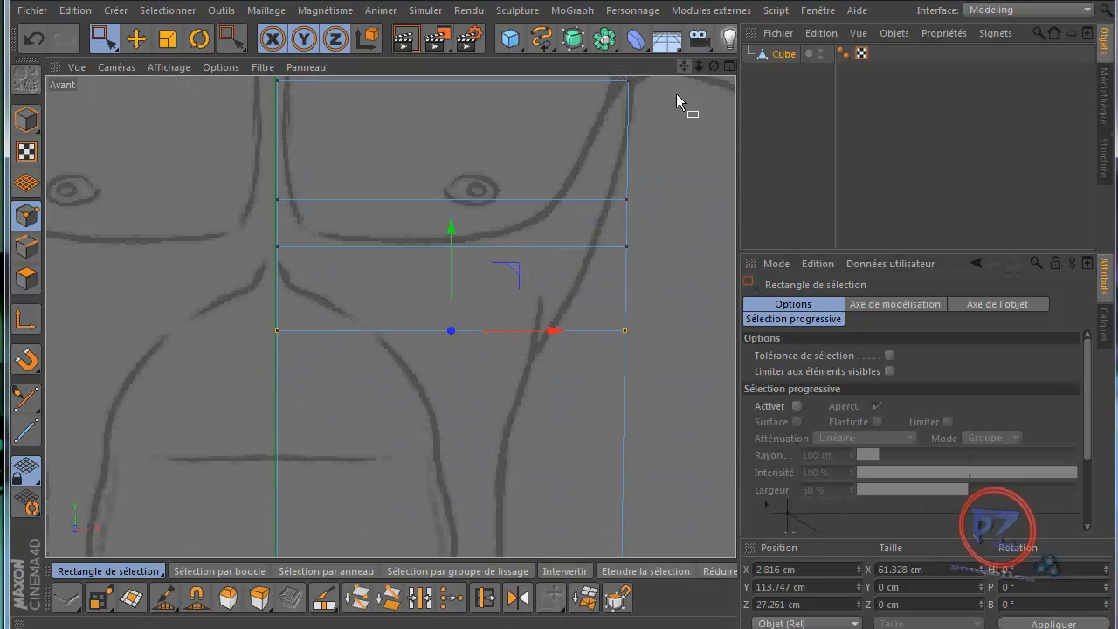
drag(655, 177, 592, 213)
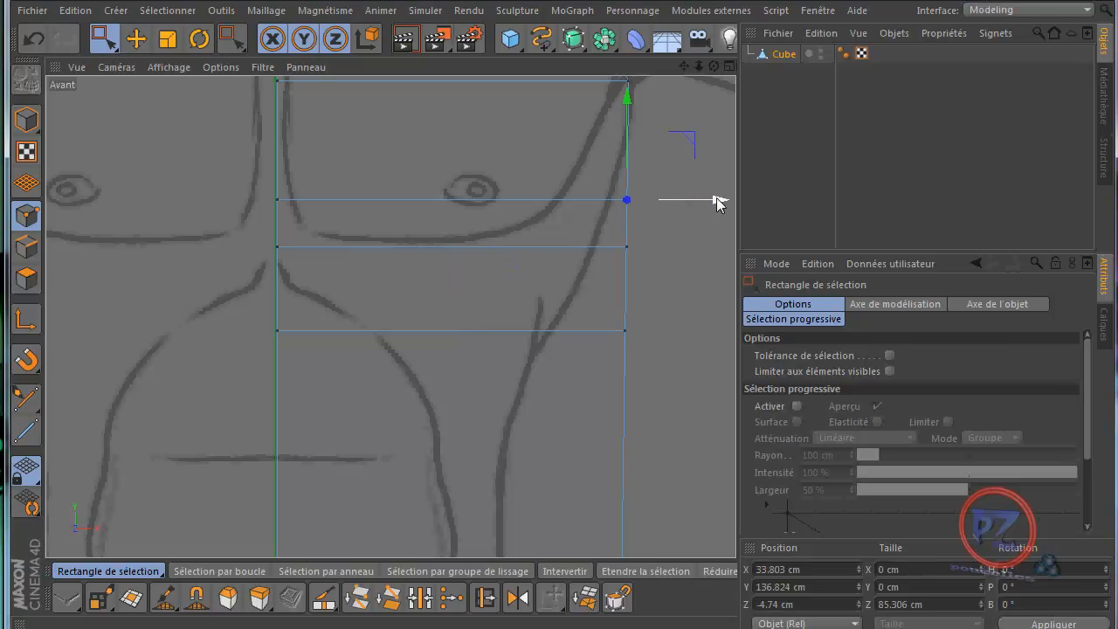
drag(716, 202, 610, 259)
drag(715, 246, 683, 252)
drag(659, 285, 605, 354)
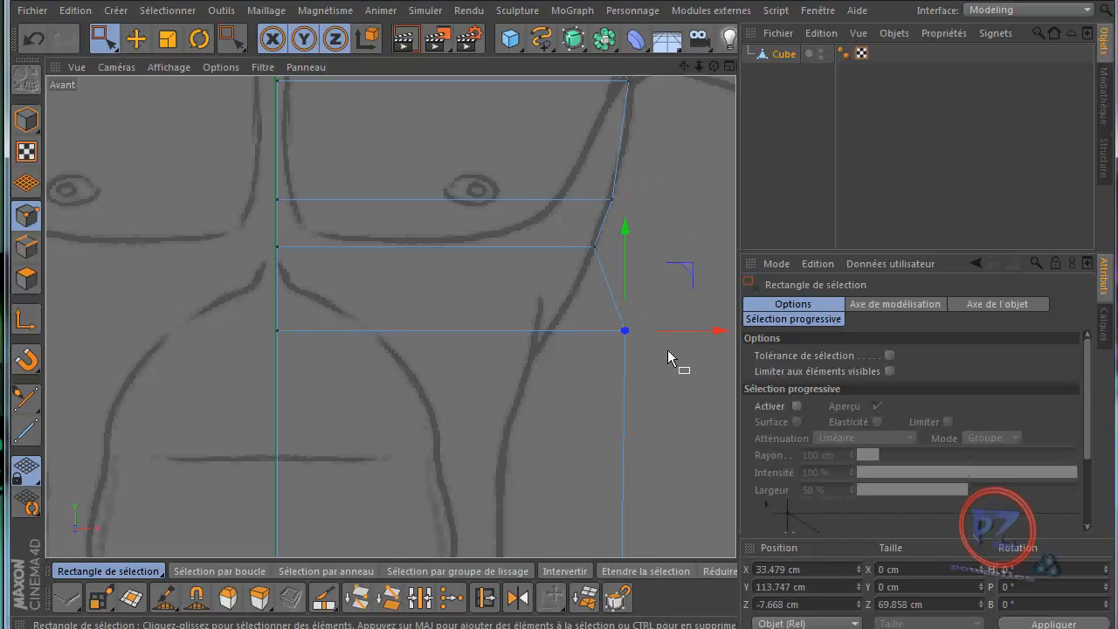
drag(716, 331, 646, 346)
Cut one more horizontal edge loop across the waist, just above the abdomen crease in the front view.
key(k)
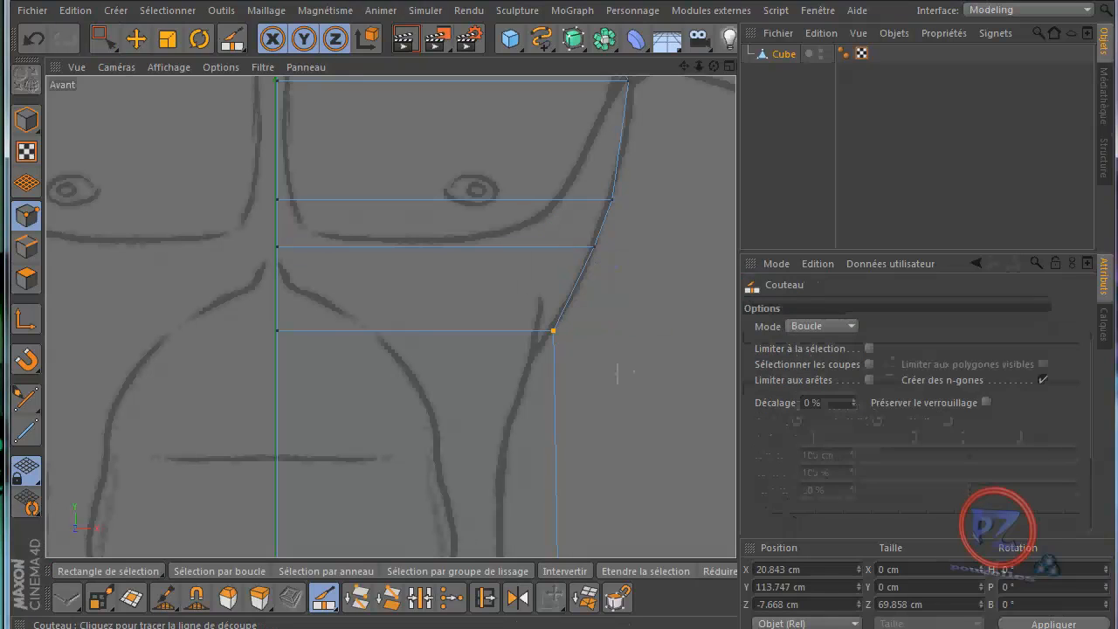
click(550, 442)
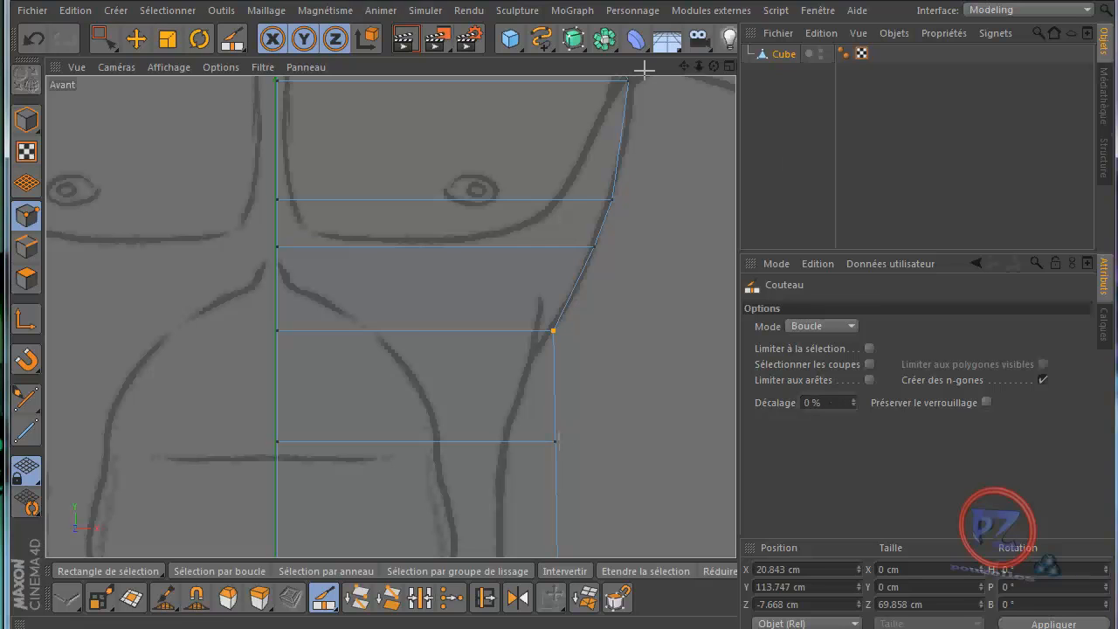
Cut two more horizontal edge loops across the abdomen in the front view, one at the hip crease and one just above the navel.
mouse_move(686, 70)
mouse_down()
mouse_move(559, 293)
mouse_move(562, 267)
mouse_move(559, 298)
mouse_move(682, 105)
mouse_up()
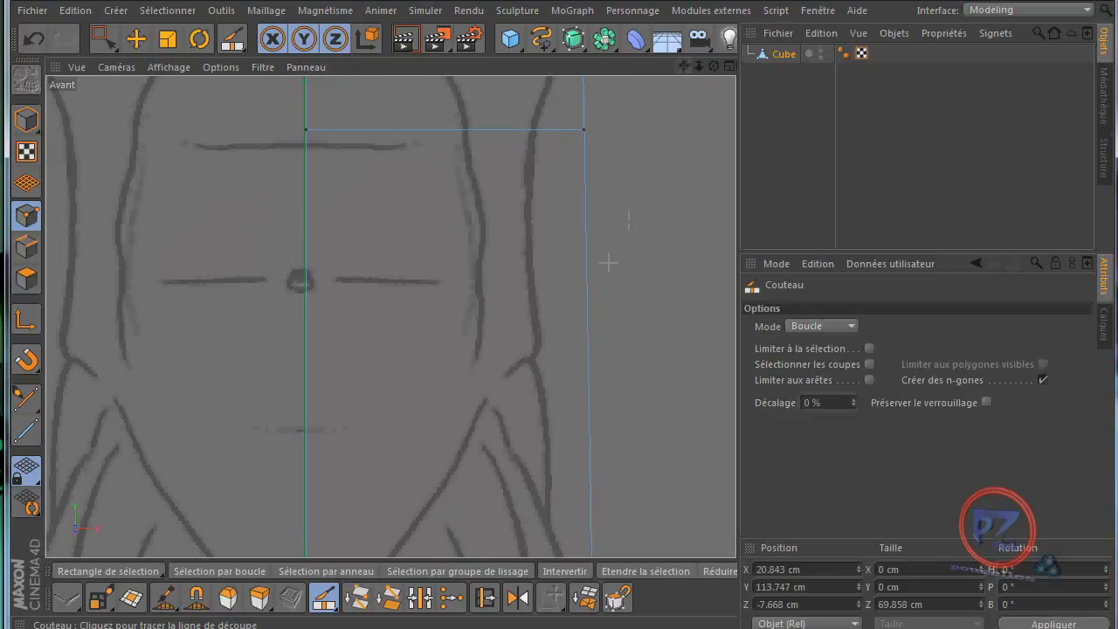
click(583, 347)
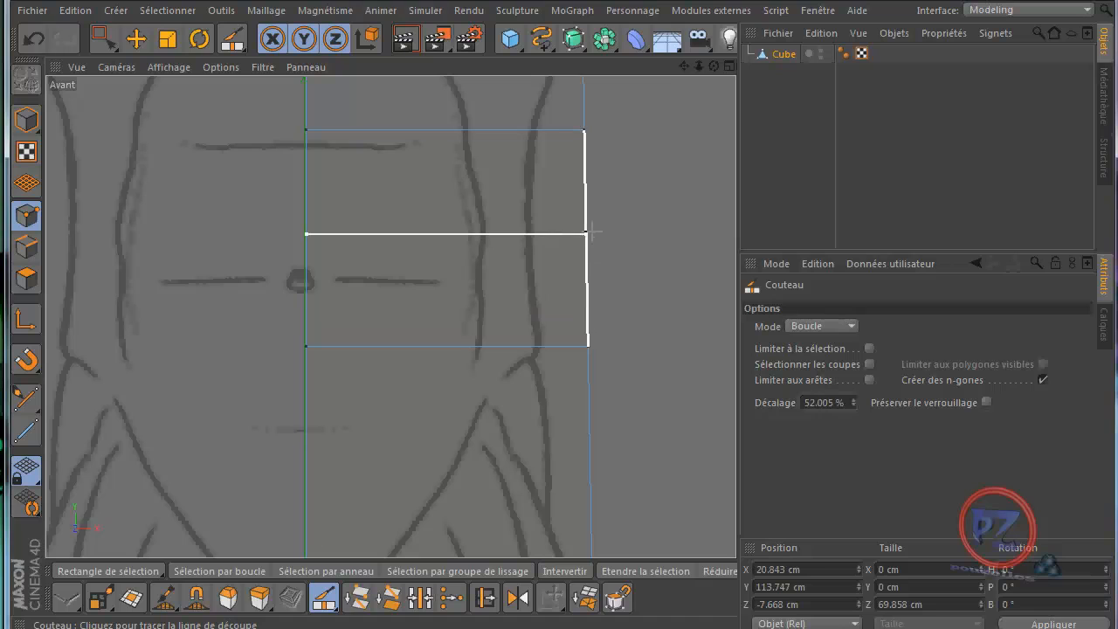
click(583, 230)
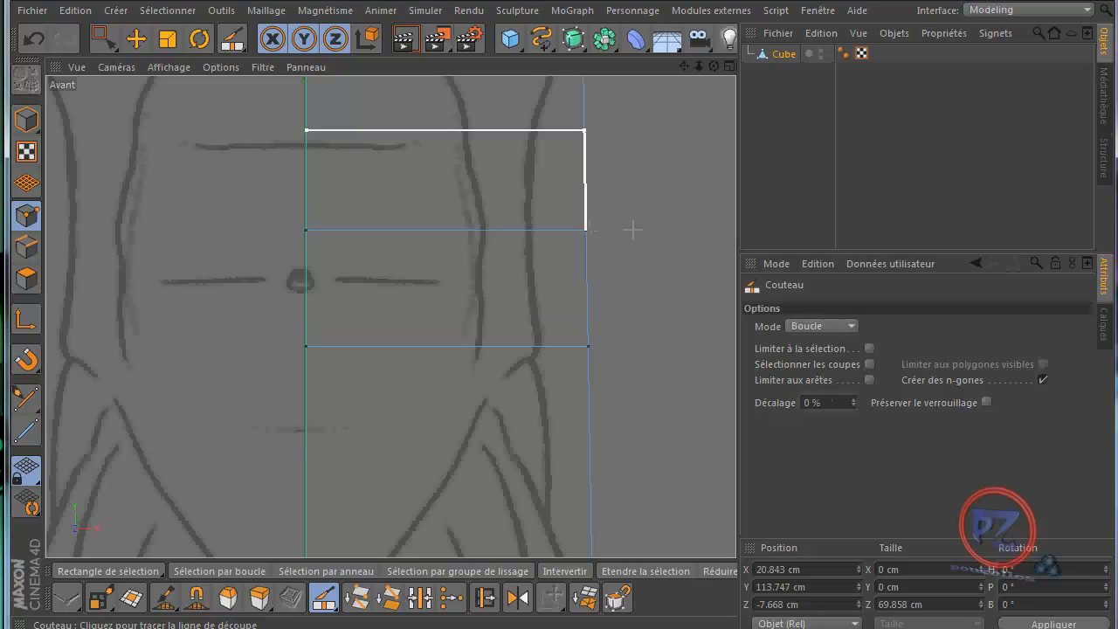
Move the three abdomen side points inward onto the waist outline, to about X 12.1, 11.5 and 13.5 cm from highest to lowest.
key(0)
drag(634, 107, 564, 159)
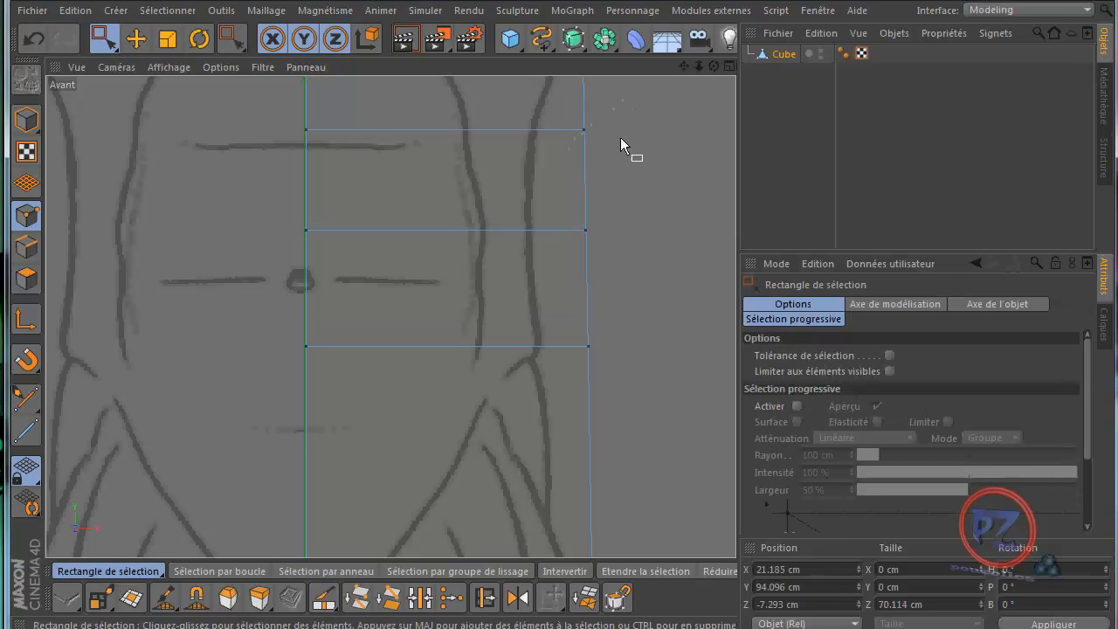
drag(681, 133, 637, 131)
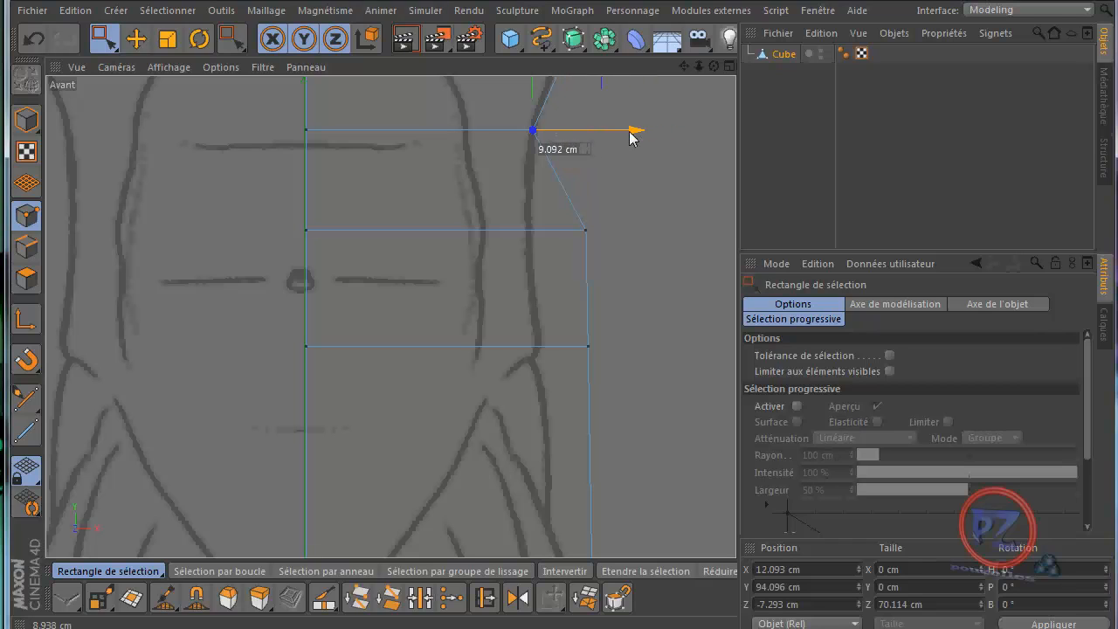
drag(619, 189, 587, 248)
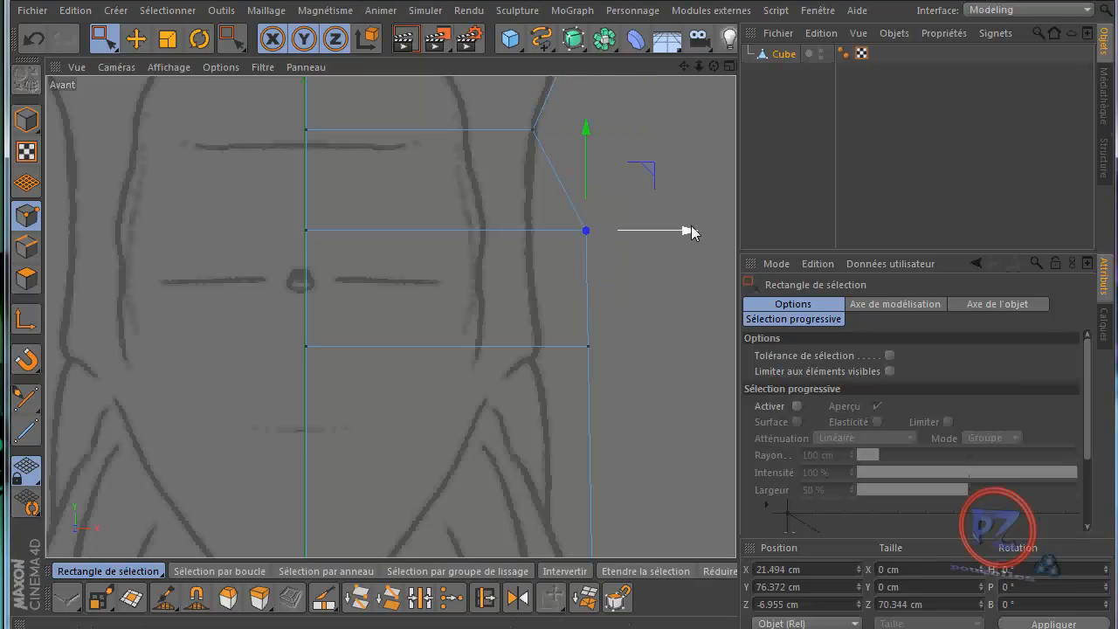
drag(661, 240, 604, 240)
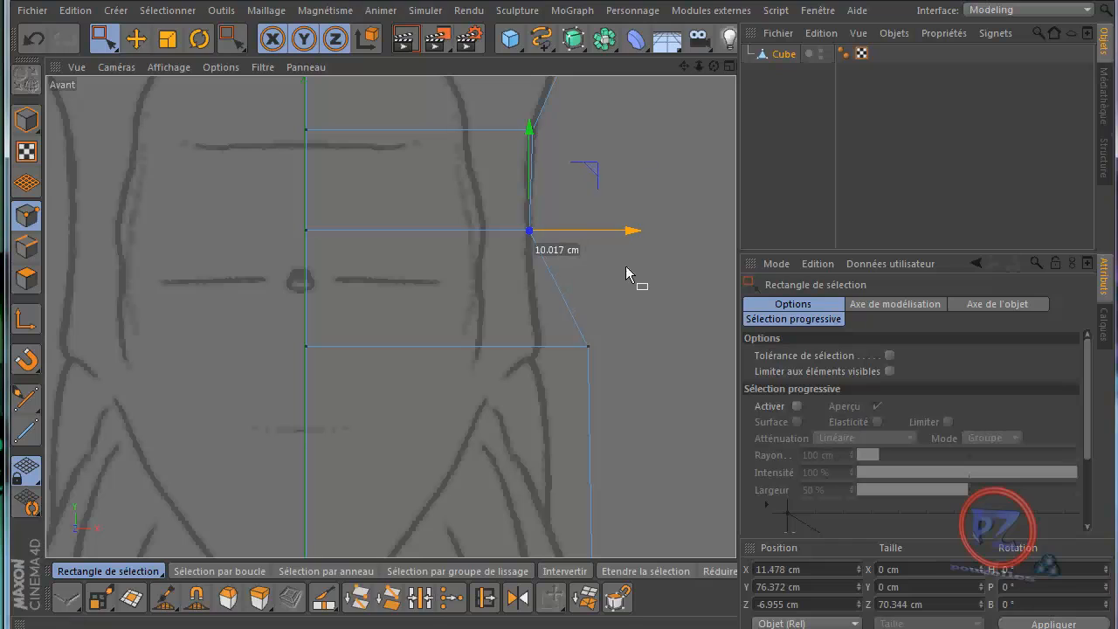
drag(620, 299, 559, 392)
drag(687, 346, 639, 365)
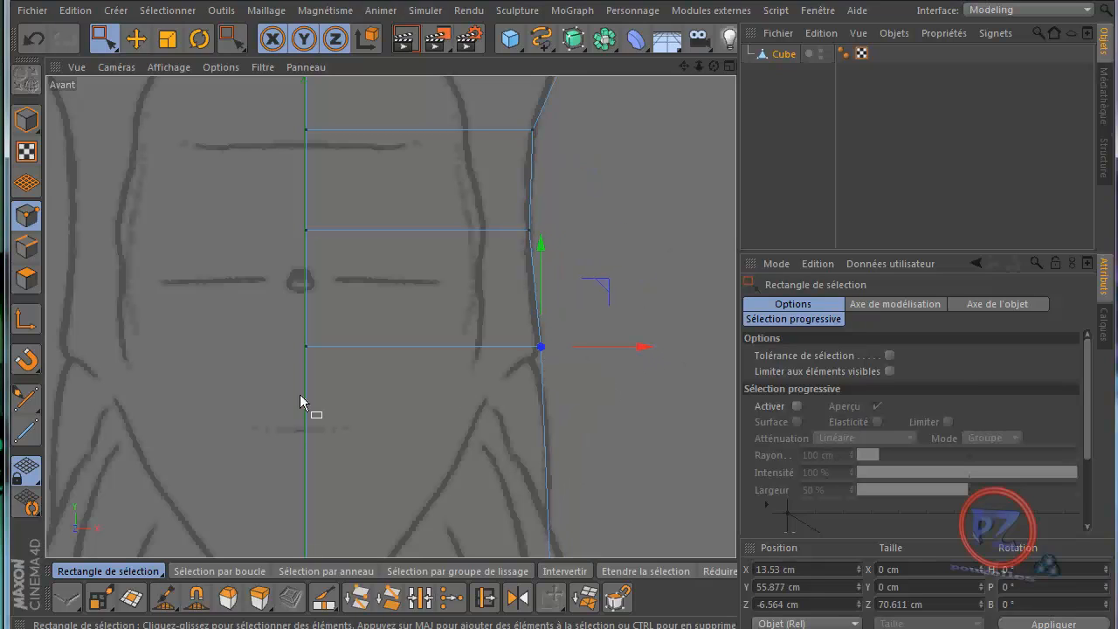
In the right side view, move the three waist back points inward onto the back outline, to about Z 22.8, 19.5 and 20.7 cm from highest to lowest.
middle_click(263, 402)
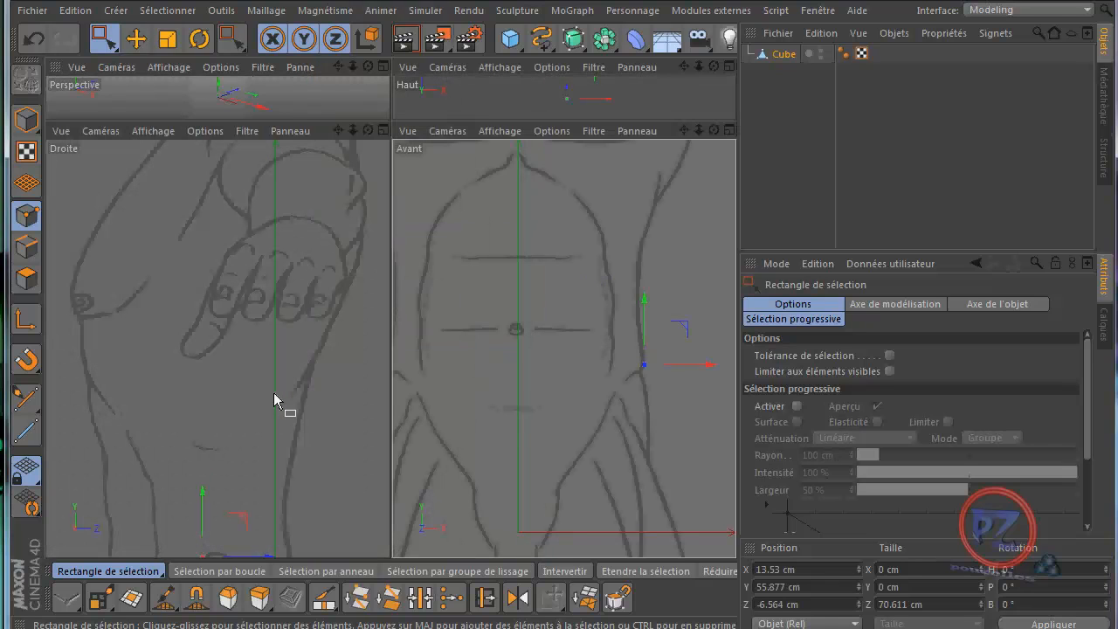
middle_click(275, 392)
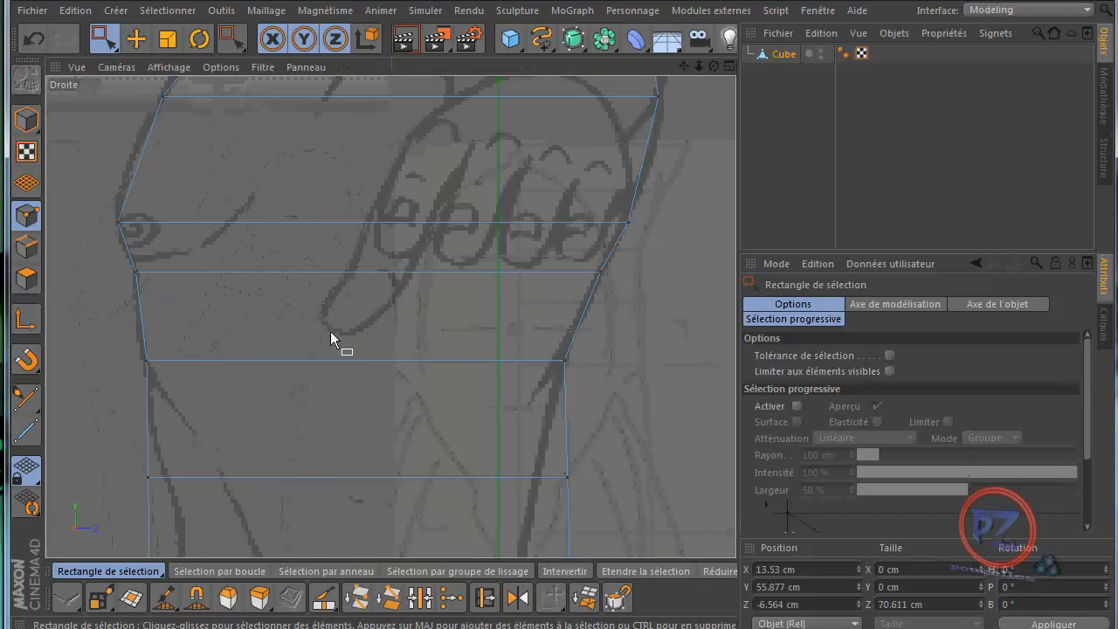
drag(685, 66, 559, 290)
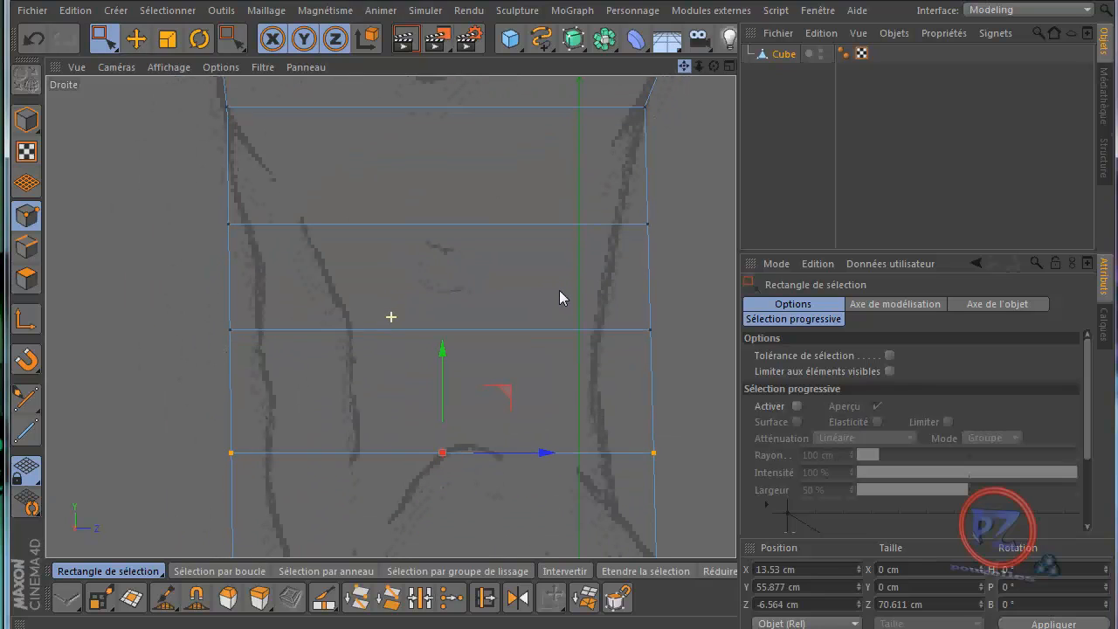
drag(672, 207, 604, 249)
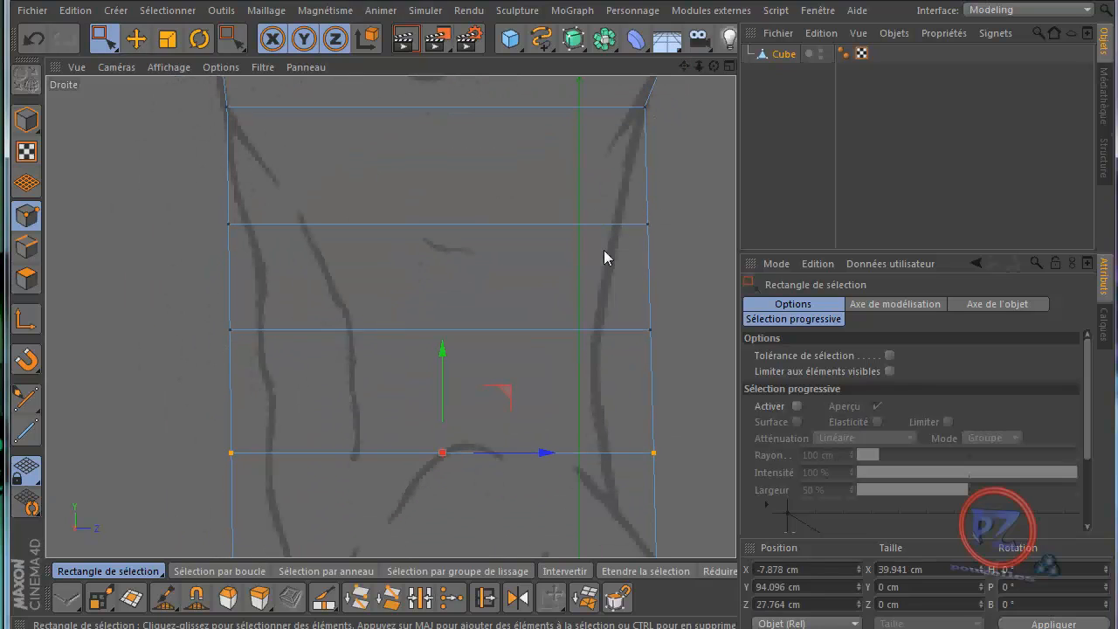
drag(718, 224, 691, 232)
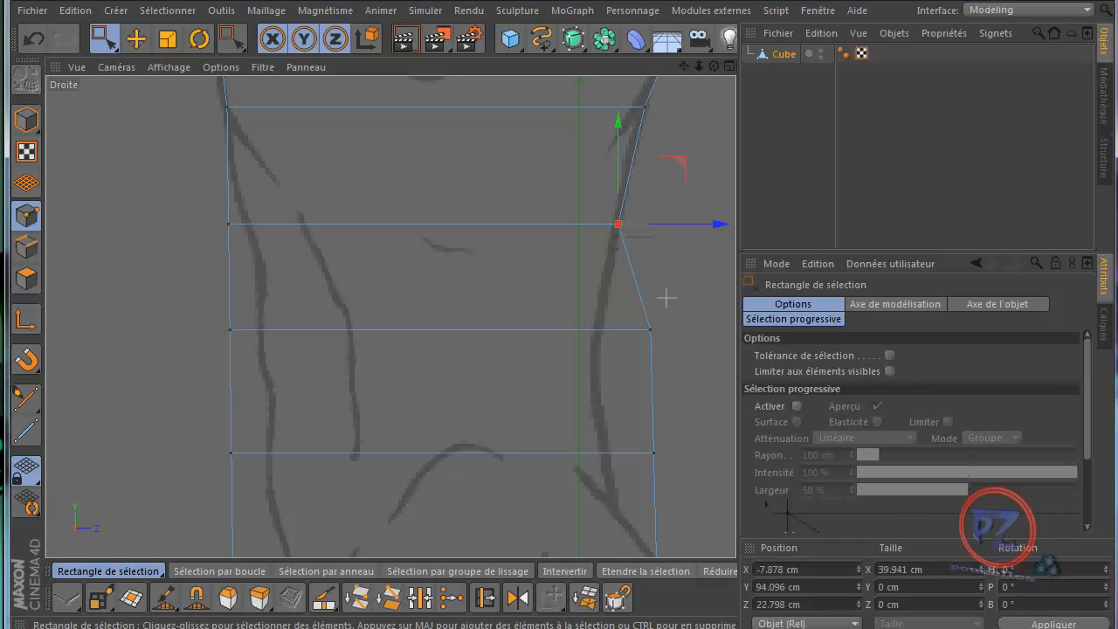
drag(669, 297, 632, 362)
drag(721, 338, 666, 344)
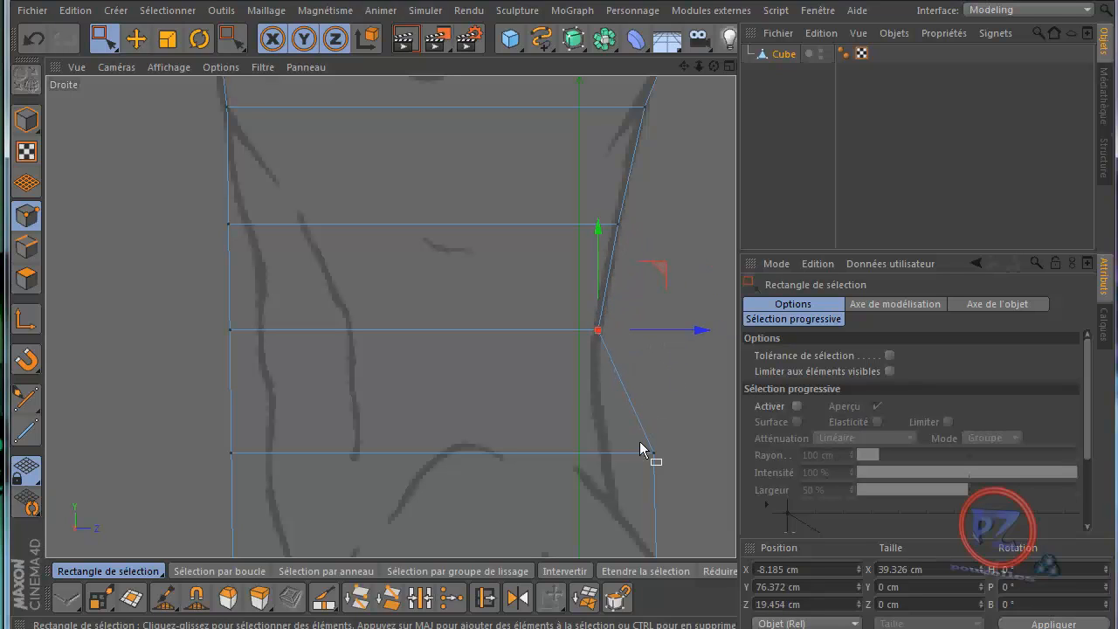
drag(634, 471, 663, 460)
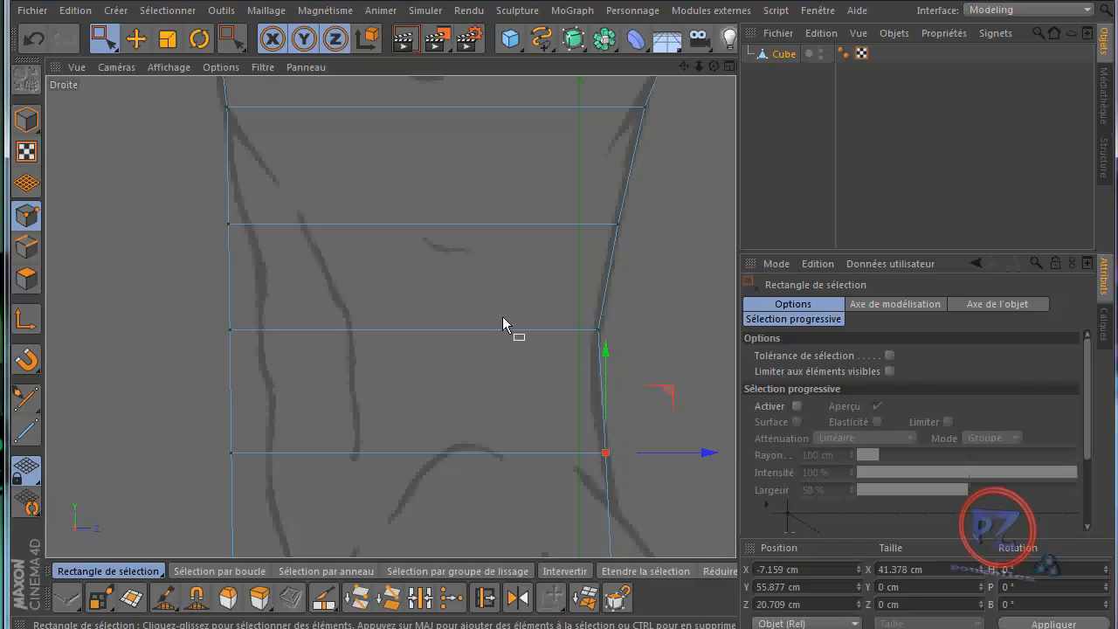
Move the three abdomen front points inward onto the belly outline, the highest to about Z -39.7 cm and the lowest to -36.2 cm.
drag(267, 197, 219, 252)
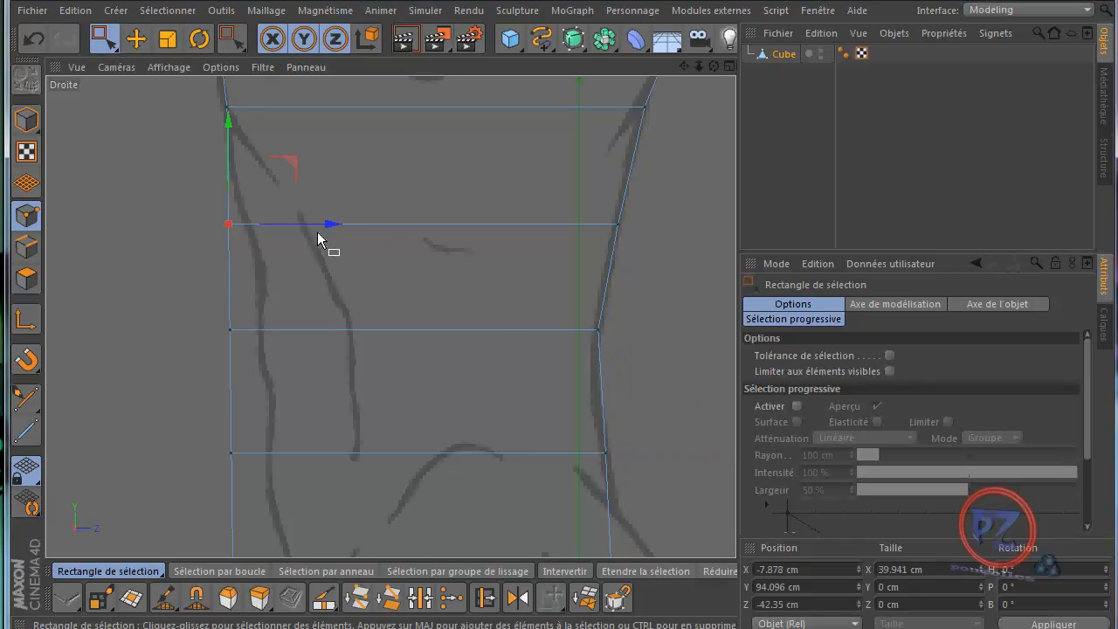
drag(326, 224, 348, 227)
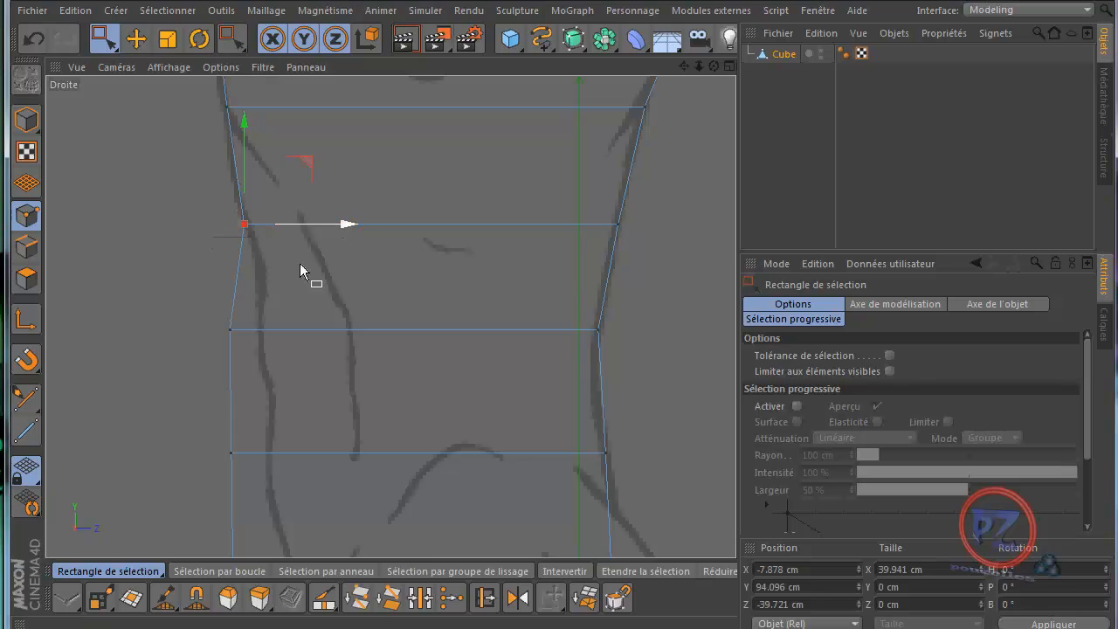
drag(206, 355, 208, 354)
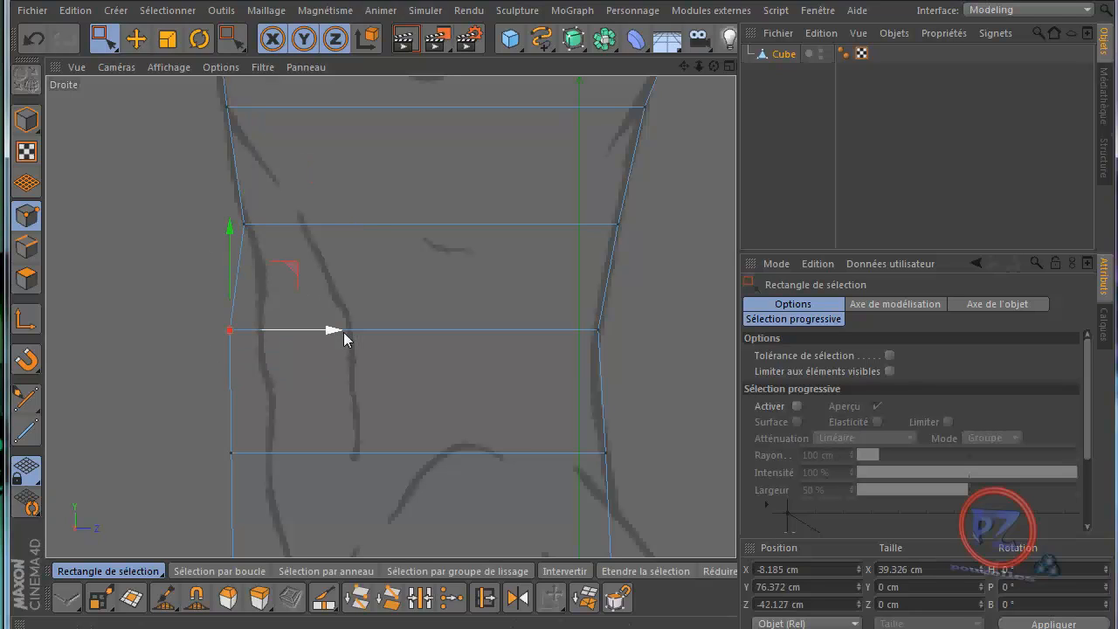
mouse_move(344, 332)
mouse_down()
mouse_move(360, 334)
mouse_move(341, 349)
mouse_up()
drag(228, 393, 380, 461)
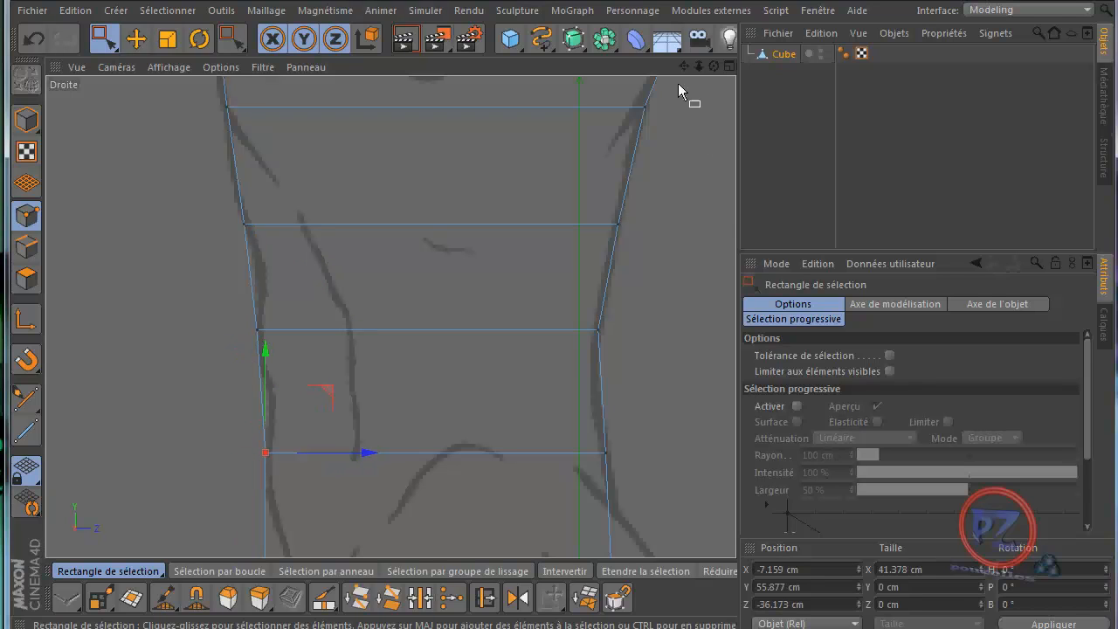
Cut three horizontal edge loops across the pelvis in the side view: at the start of the buttock, at the groin fold and below the buttock.
drag(682, 66, 578, 279)
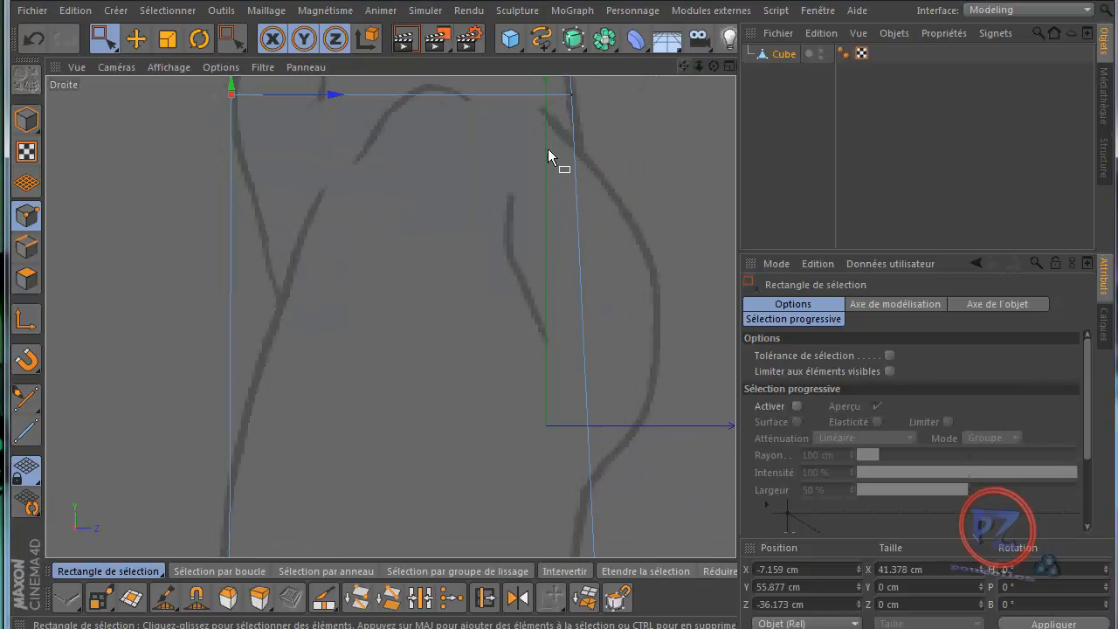
key(k)
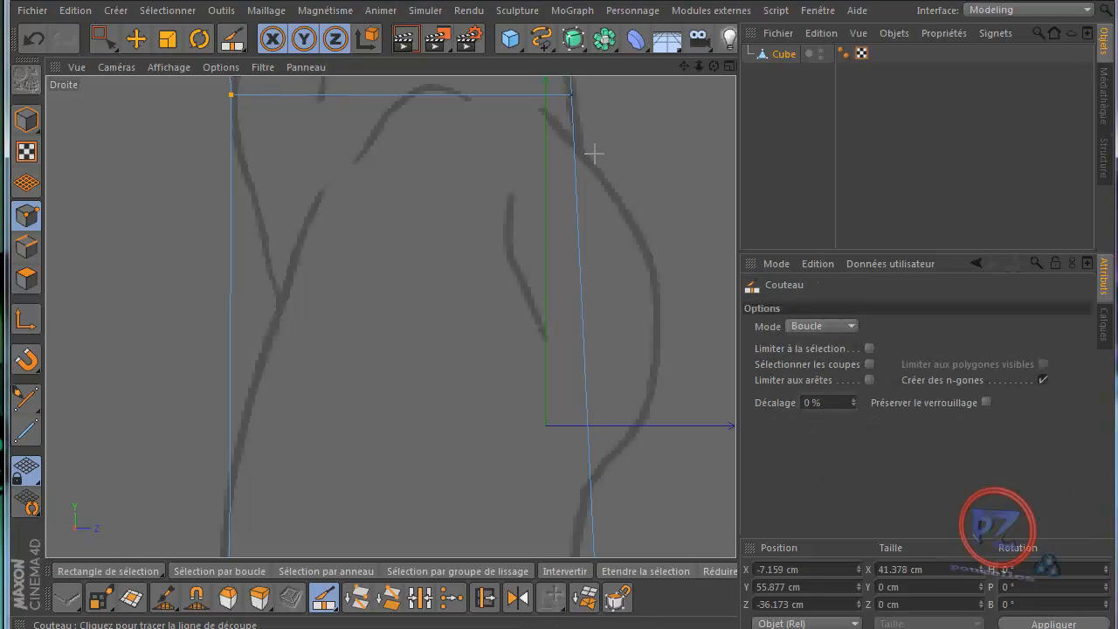
click(575, 146)
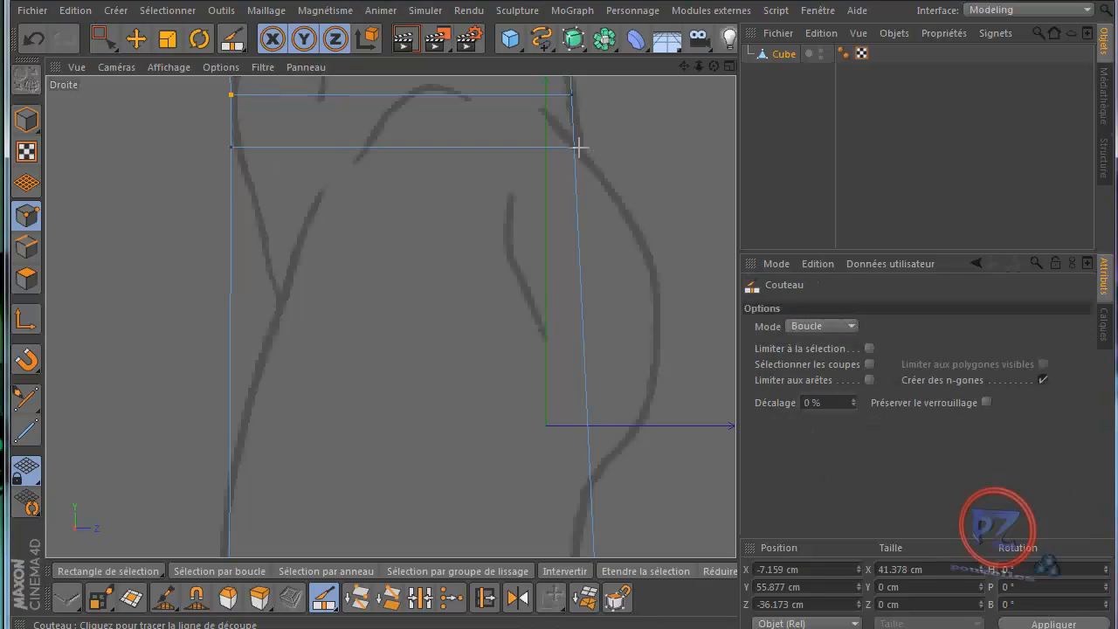
click(581, 297)
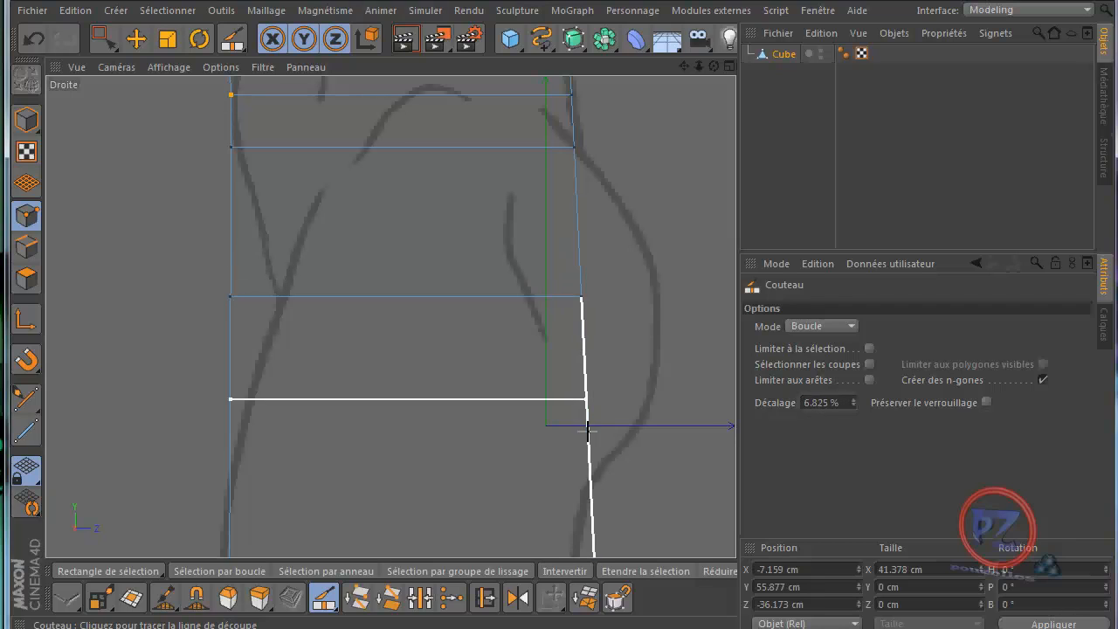
click(558, 479)
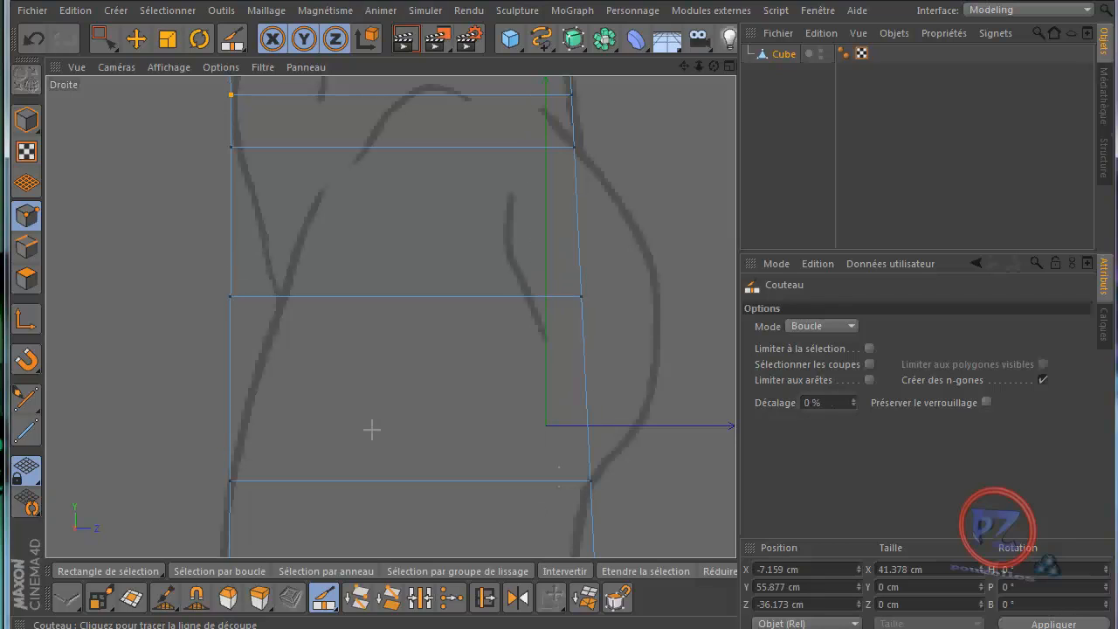
Move the front points of the upper two pelvis loops inward onto the body outline, the one at the groin fold to about Z -27.7 cm.
key(0)
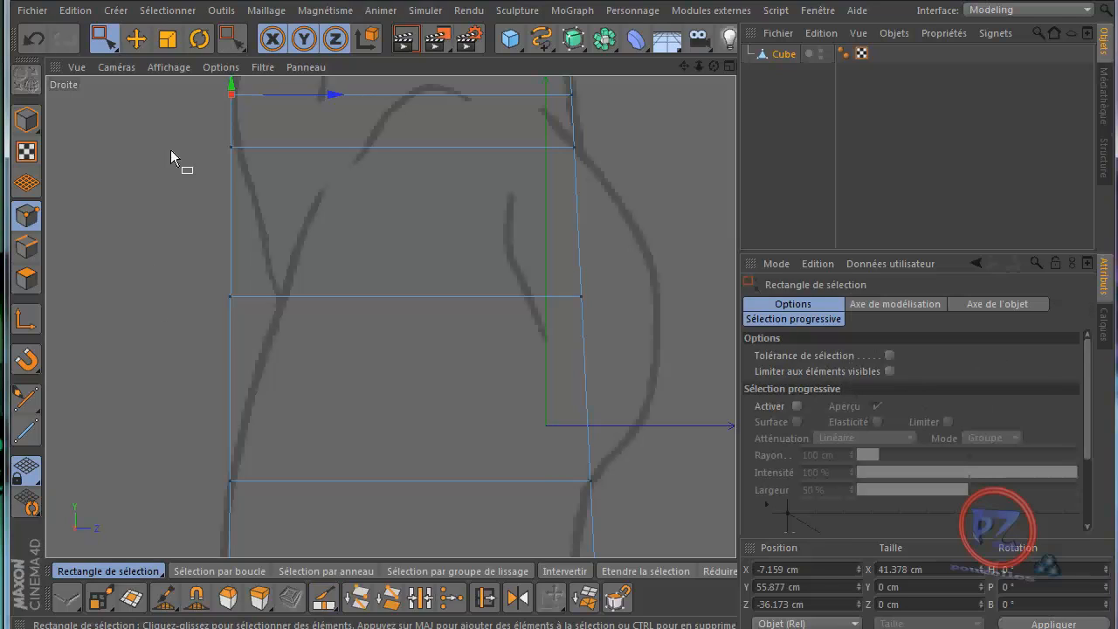
drag(186, 136, 247, 164)
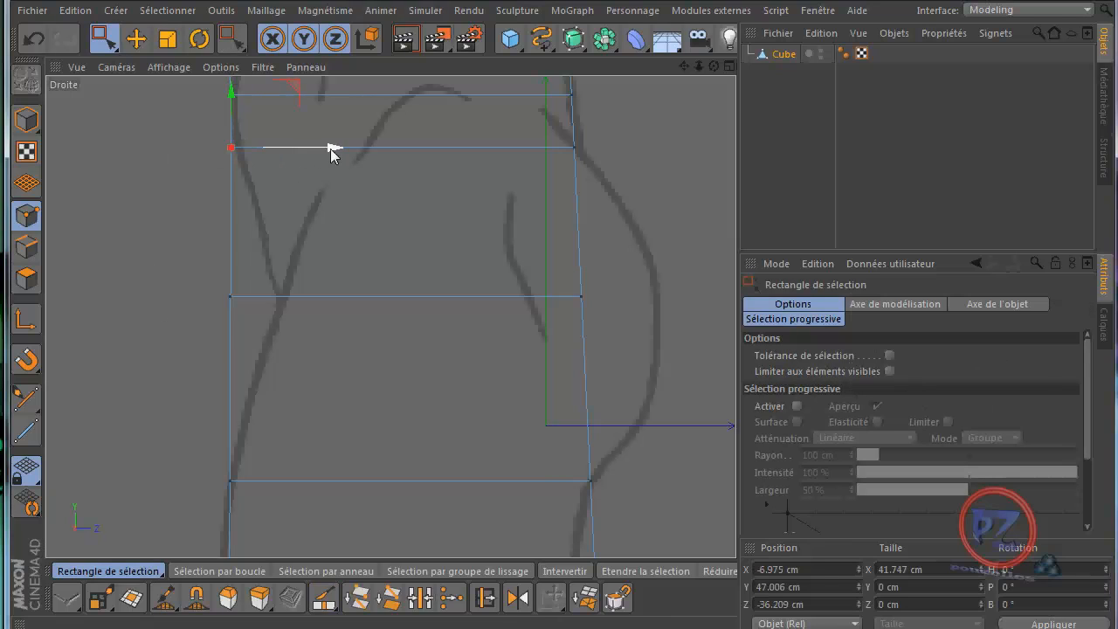
drag(330, 148, 343, 155)
drag(264, 261, 220, 319)
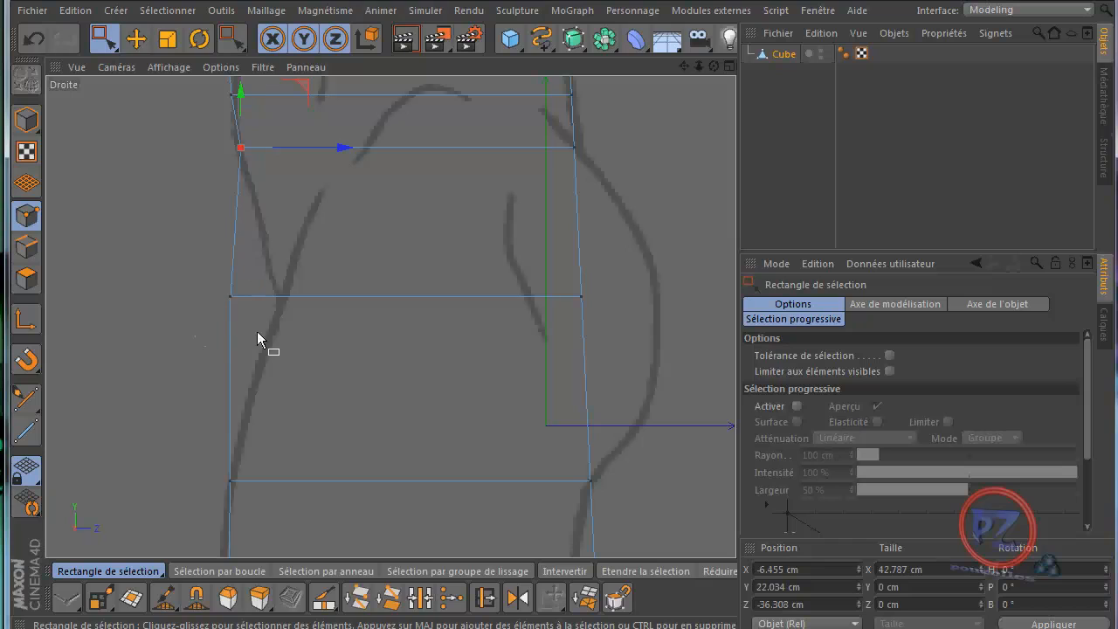
drag(335, 298, 387, 306)
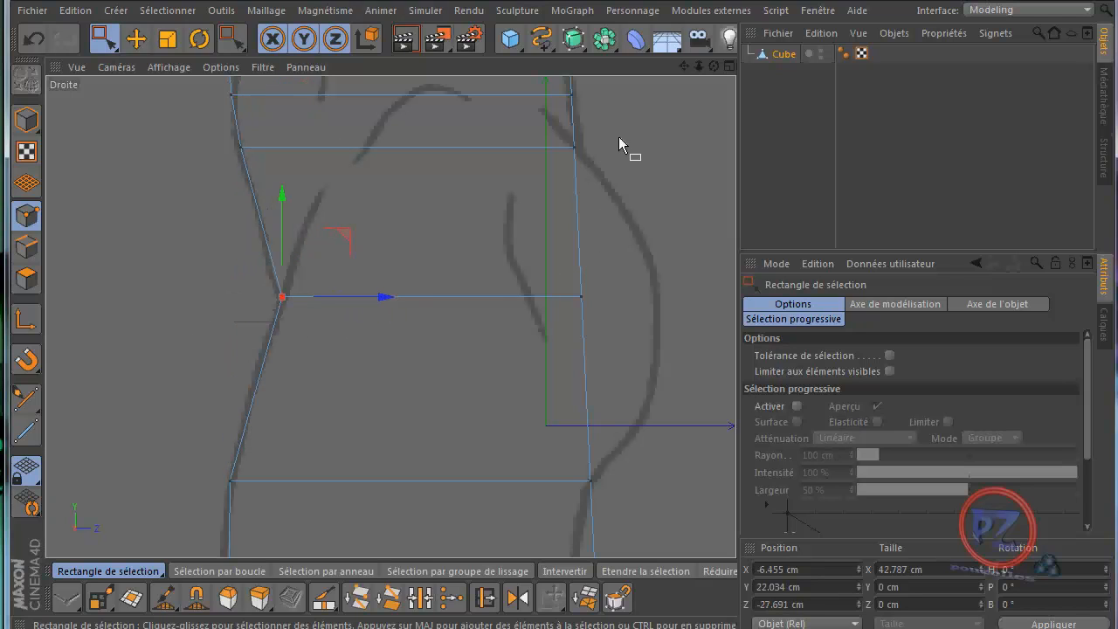
Move the back points of the upper two pelvis loops out to the buttock outline, the middle one to about Z 34.9 cm and the upper to 21.6 cm.
drag(624, 257, 538, 321)
drag(679, 298, 572, 310)
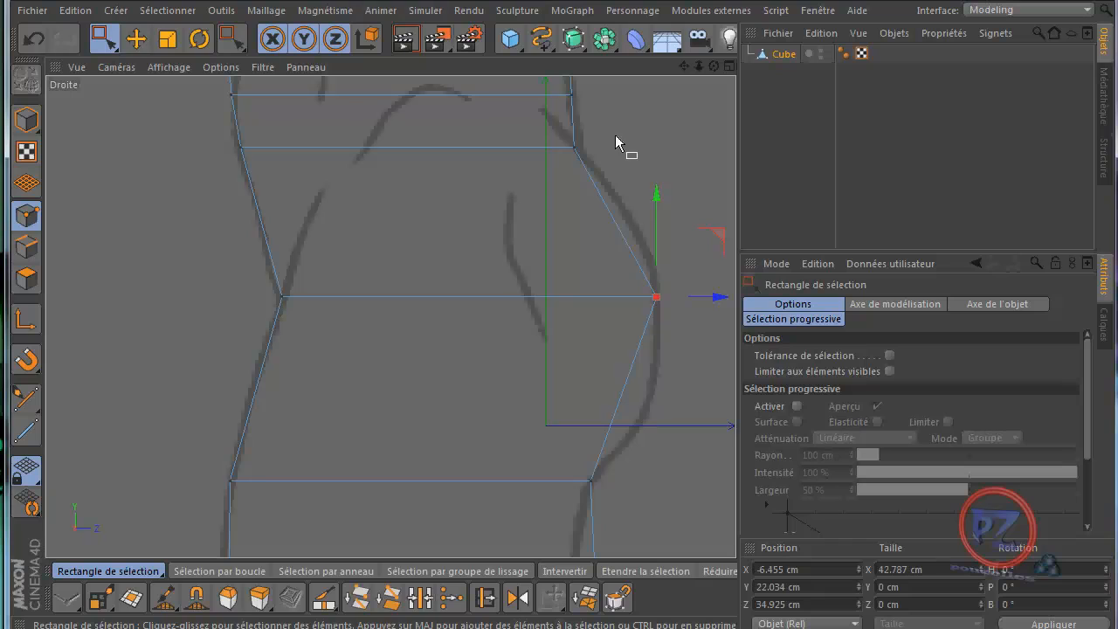
drag(567, 150, 569, 150)
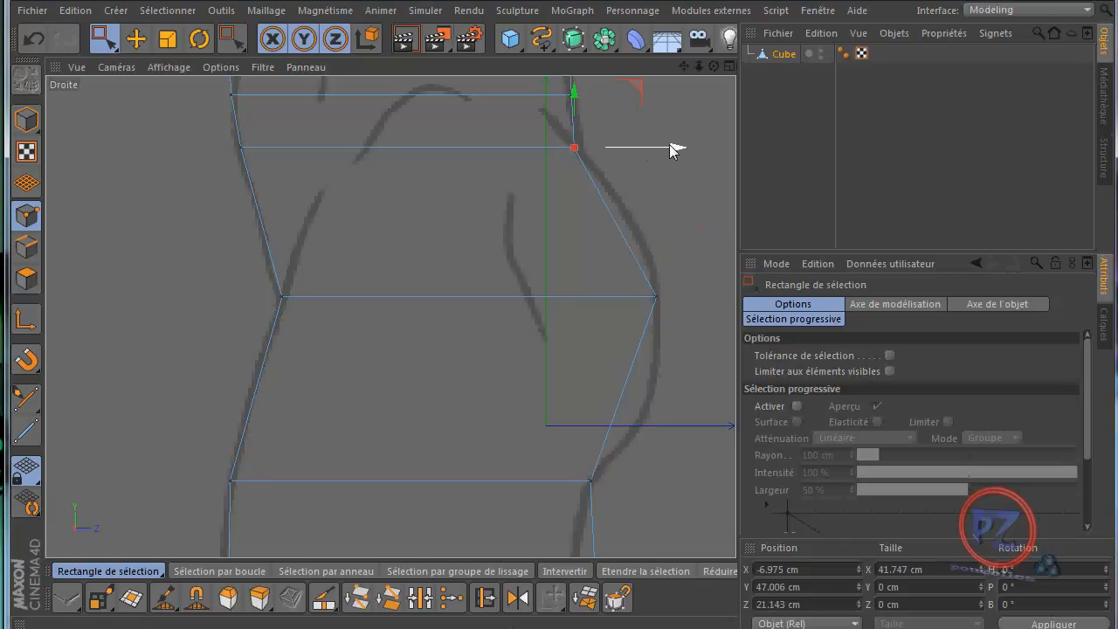
drag(673, 151, 680, 149)
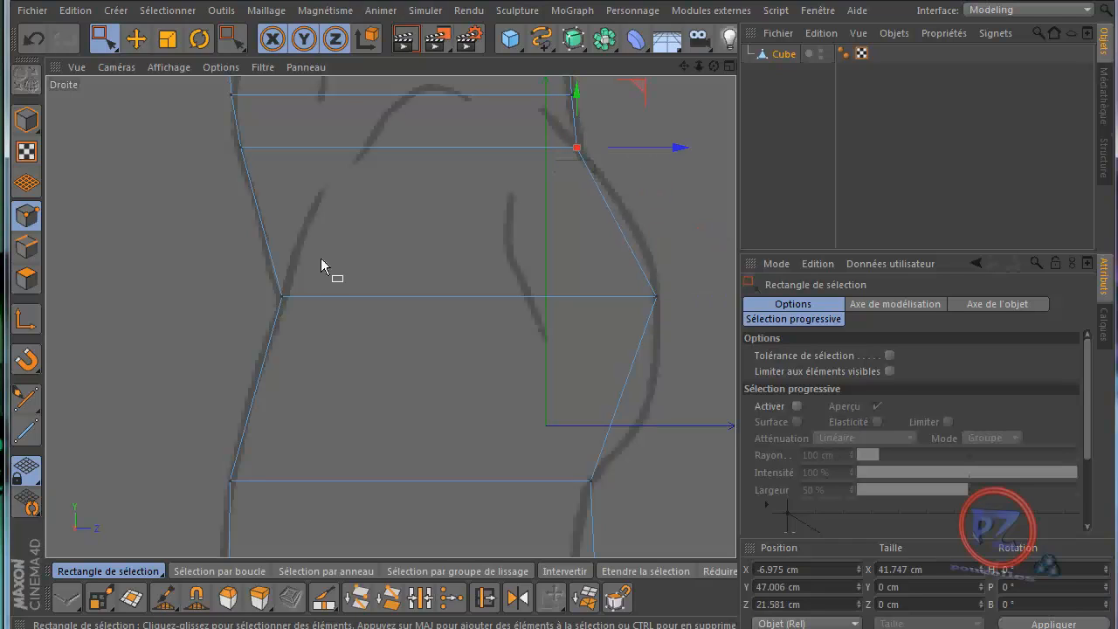
In the front view, move the side points of the lower two pelvis loops outward onto the hip outline, the lowest to about X 27.2 cm.
middle_click(182, 347)
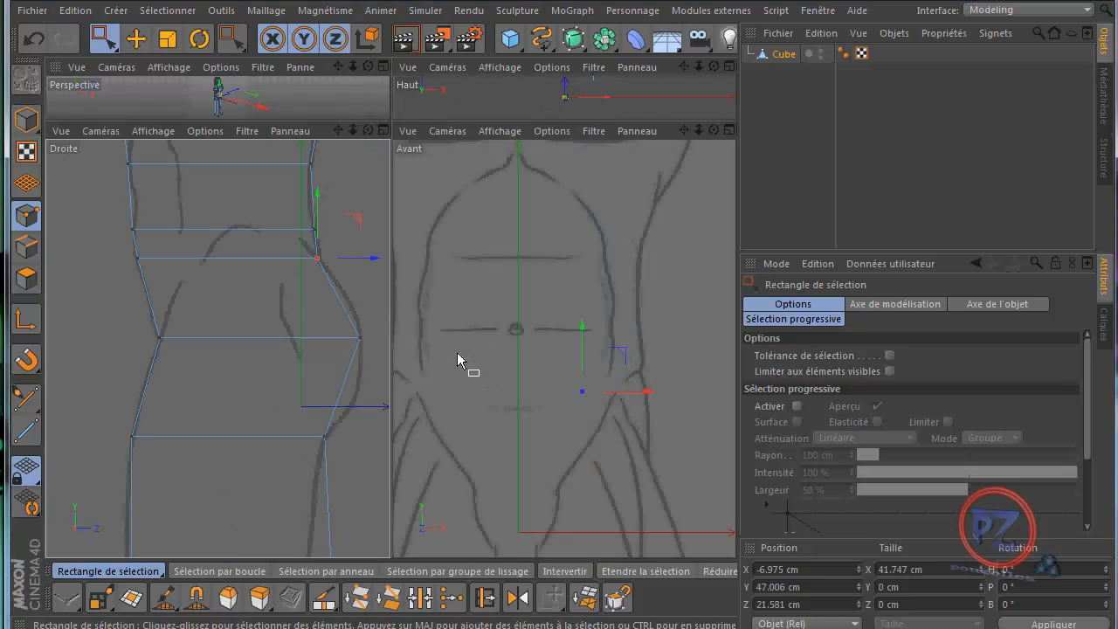
middle_click(451, 354)
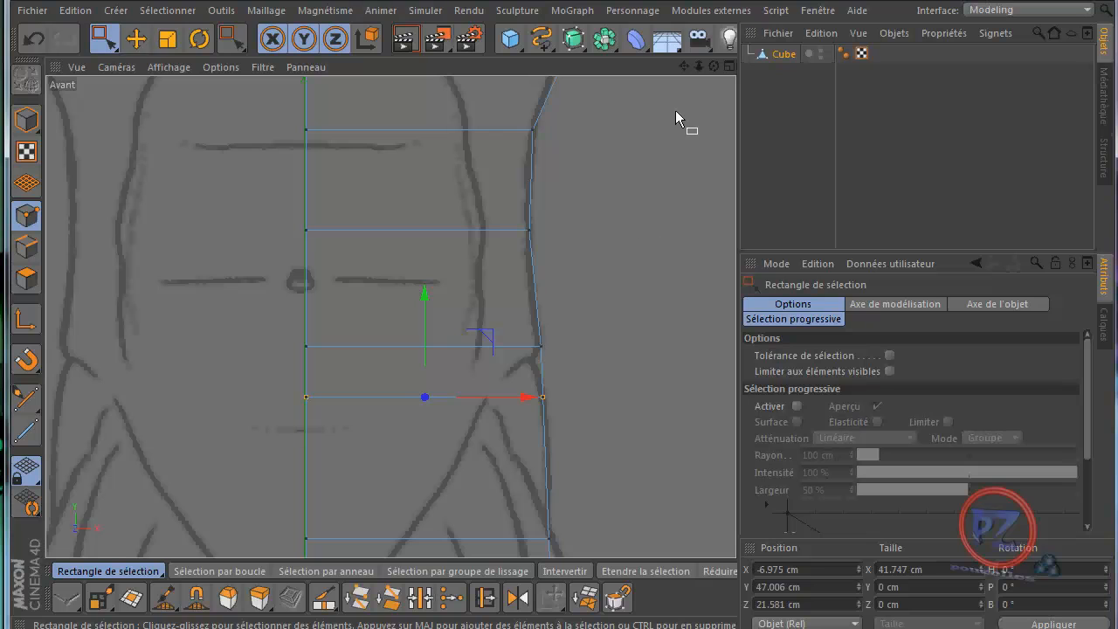
mouse_move(561, 286)
mouse_down()
mouse_move(549, 263)
mouse_move(559, 307)
mouse_move(559, 290)
mouse_up()
drag(609, 133, 521, 186)
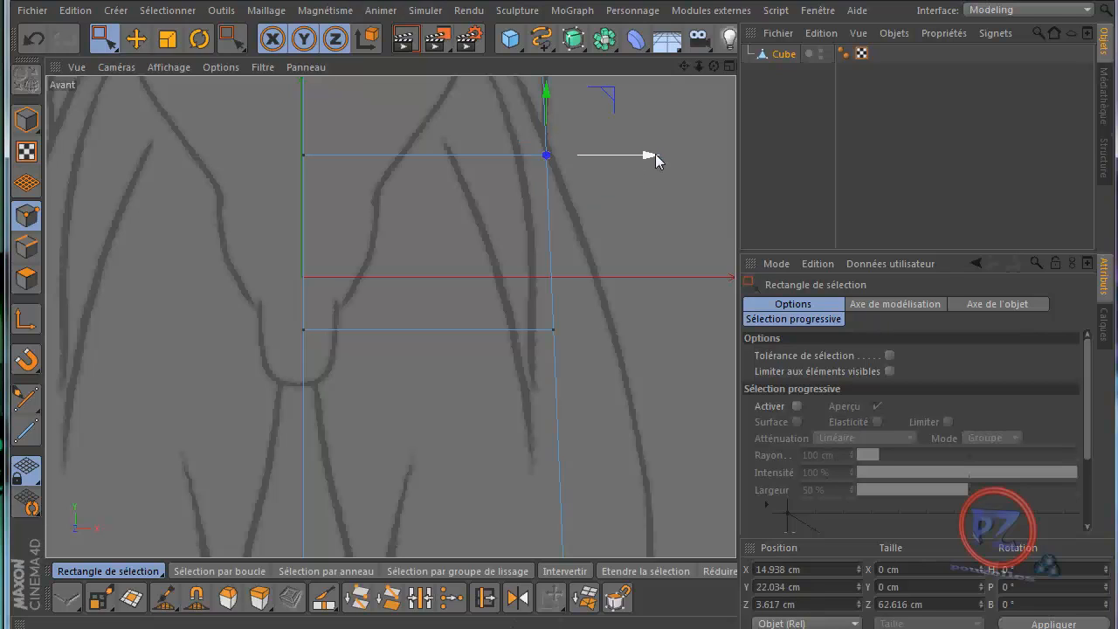
drag(655, 154, 659, 155)
drag(610, 305, 495, 382)
drag(657, 331, 722, 343)
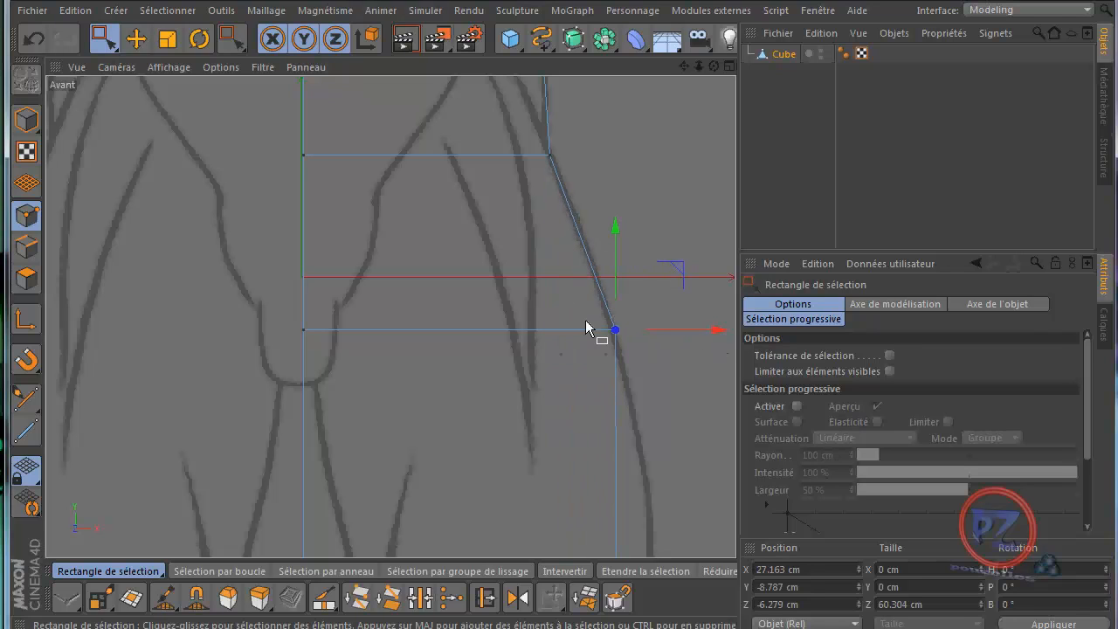
In the front view, cut three horizontal edge loops down the thigh: at the crotch, at mid-thigh and a little lower.
middle_click(208, 246)
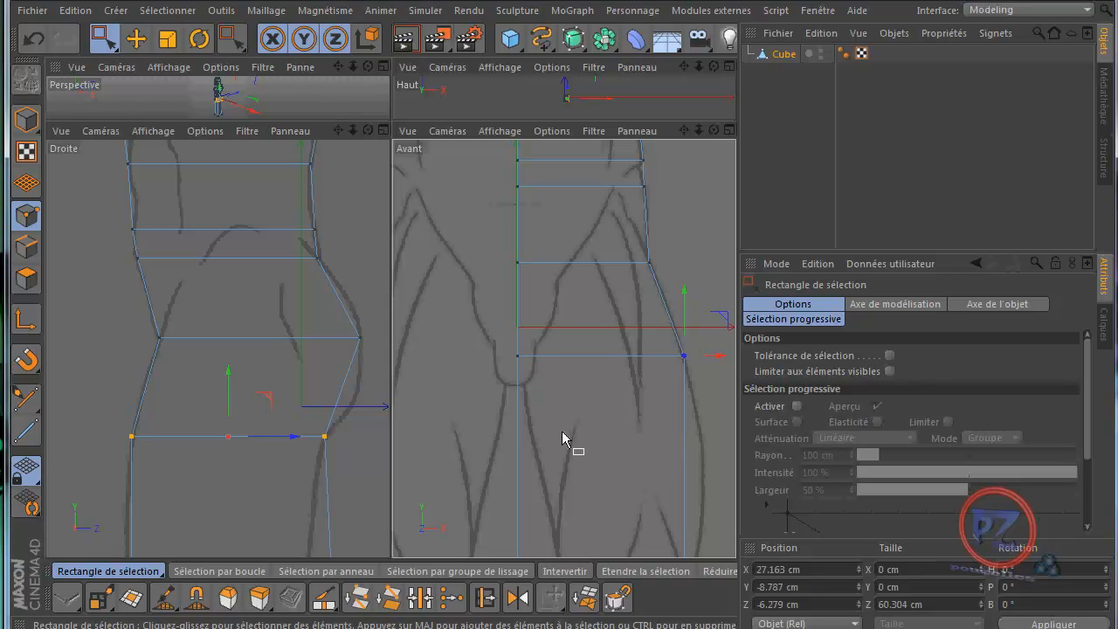
key(k)
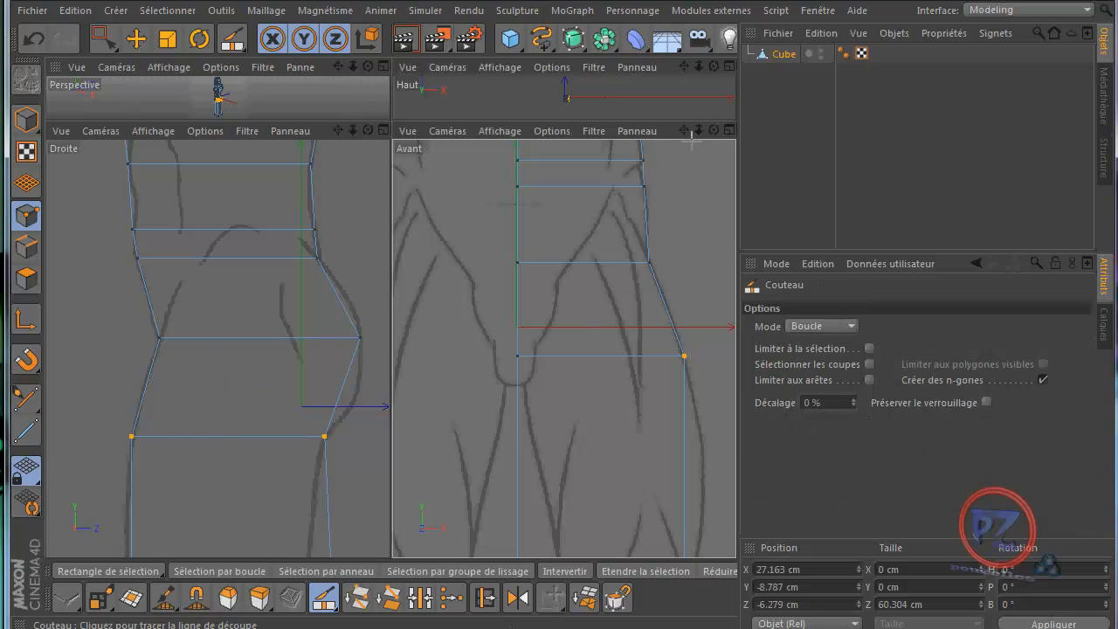
drag(685, 135, 559, 290)
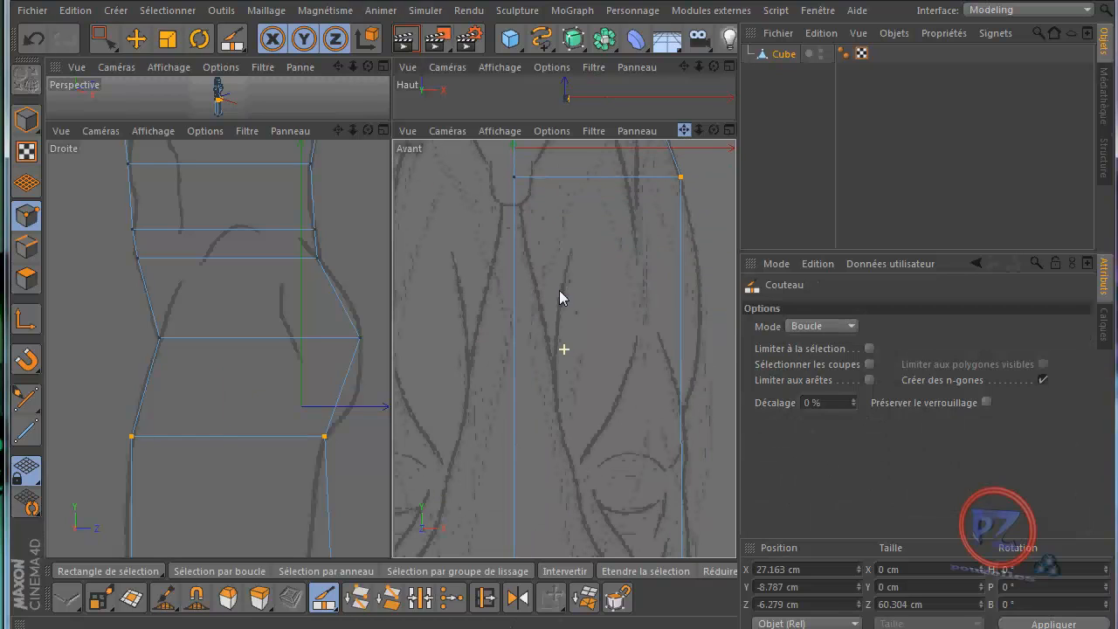
click(515, 208)
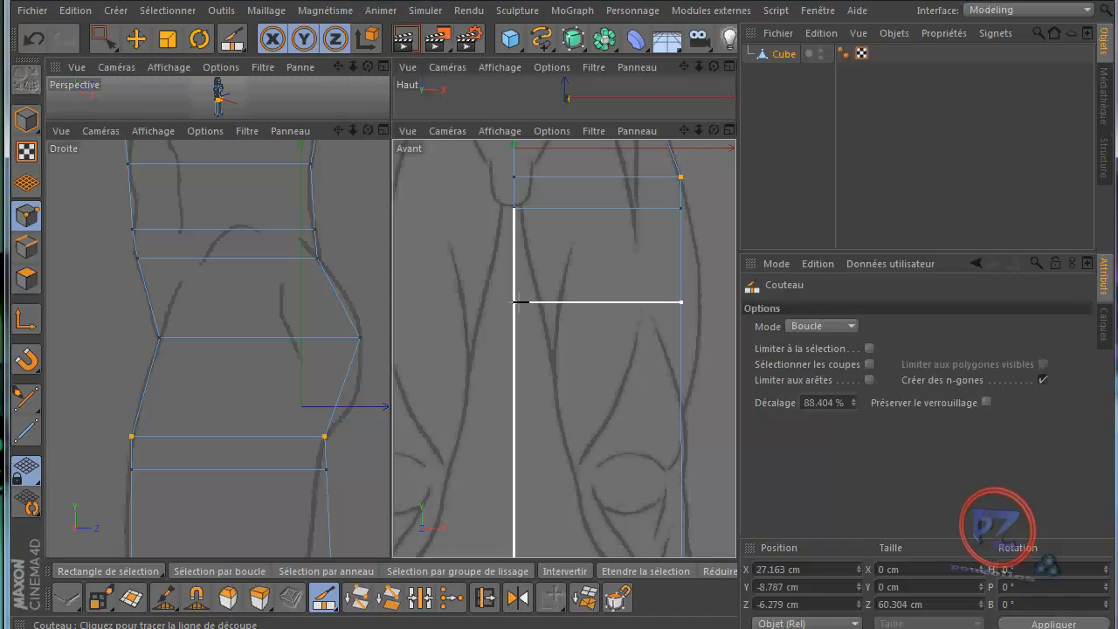
click(517, 302)
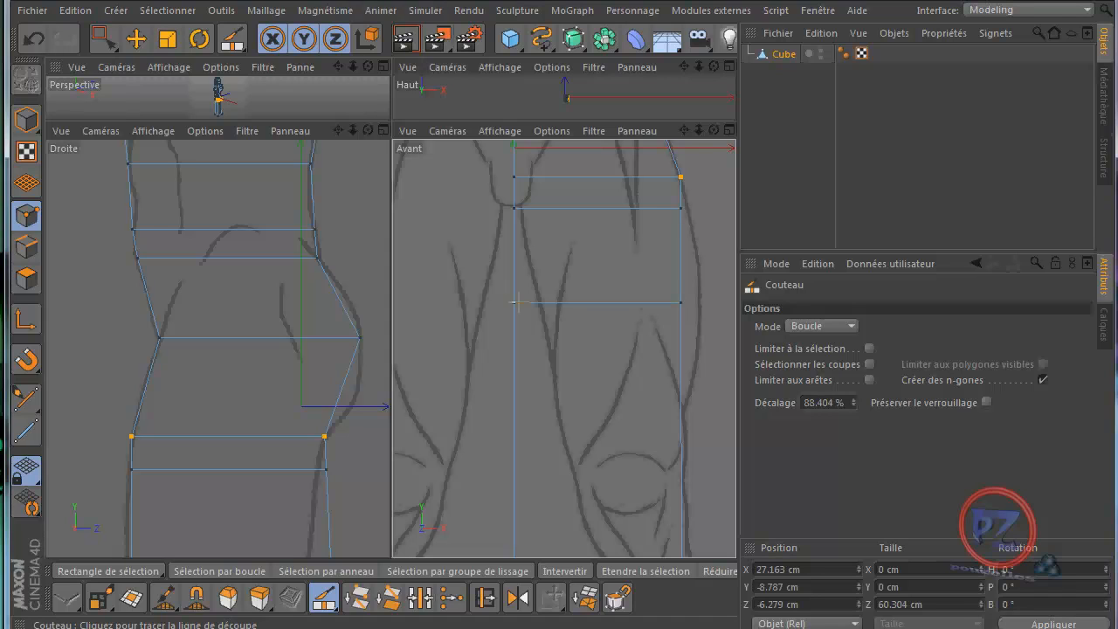
click(520, 359)
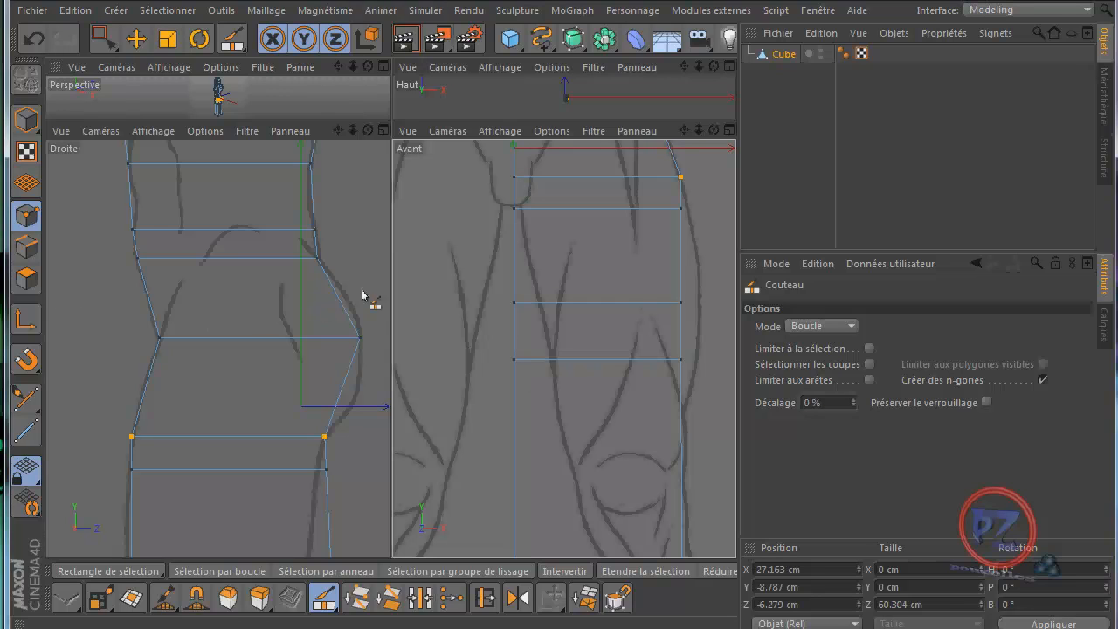
In the side view, cut one edge loop above and one below the loop at the fullest part of the buttock.
middle_click(96, 267)
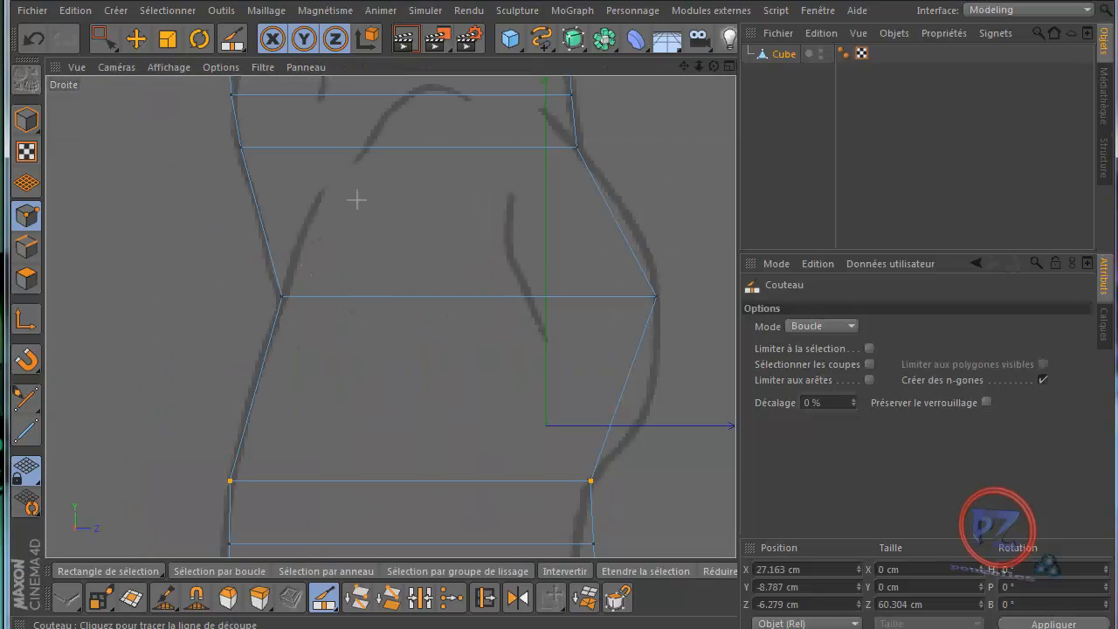
click(260, 216)
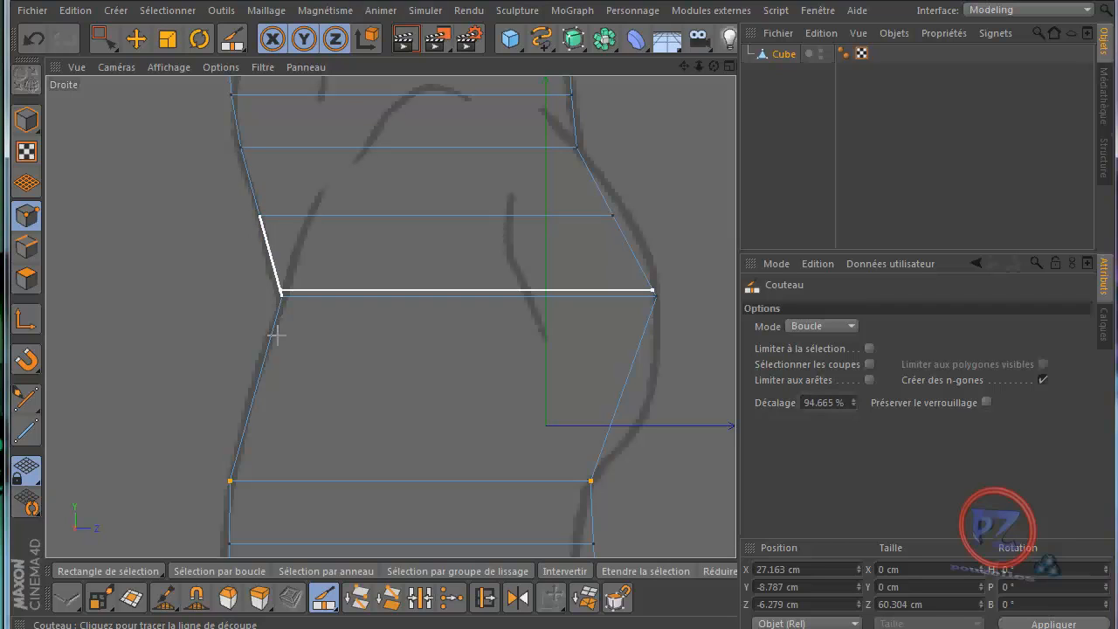
click(258, 403)
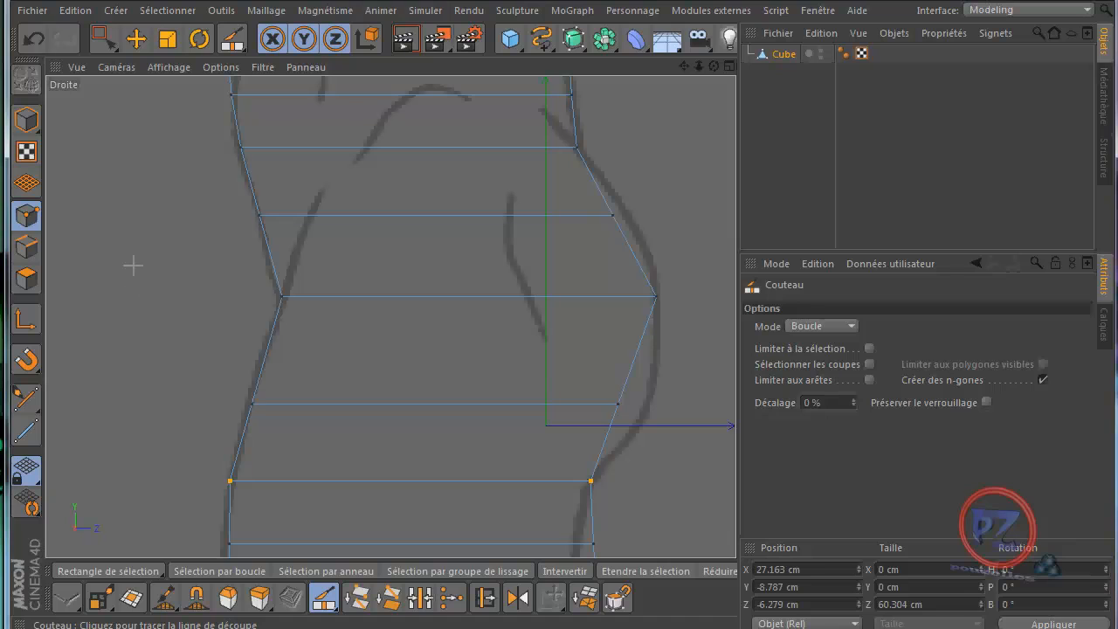
Move the back points of the two new buttock loops out to the outline and the lower loop's front point to about Z -33.5 cm.
key(0)
click(612, 214)
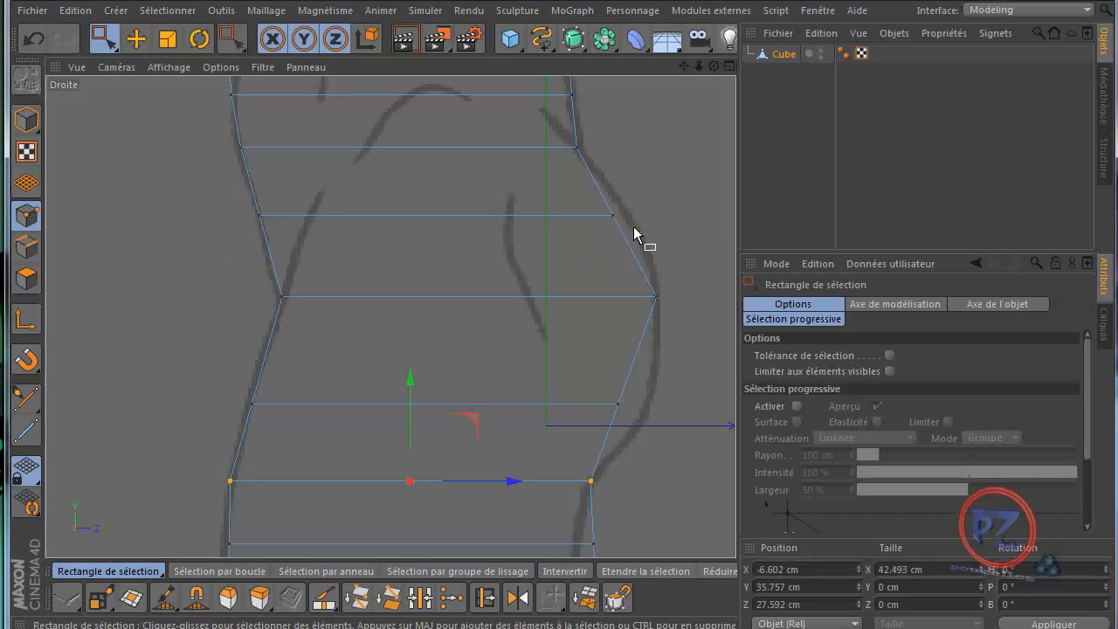
drag(709, 213, 727, 212)
mouse_move(693, 382)
mouse_down()
mouse_move(594, 414)
mouse_move(577, 435)
mouse_up()
drag(718, 411, 750, 409)
drag(276, 382, 242, 425)
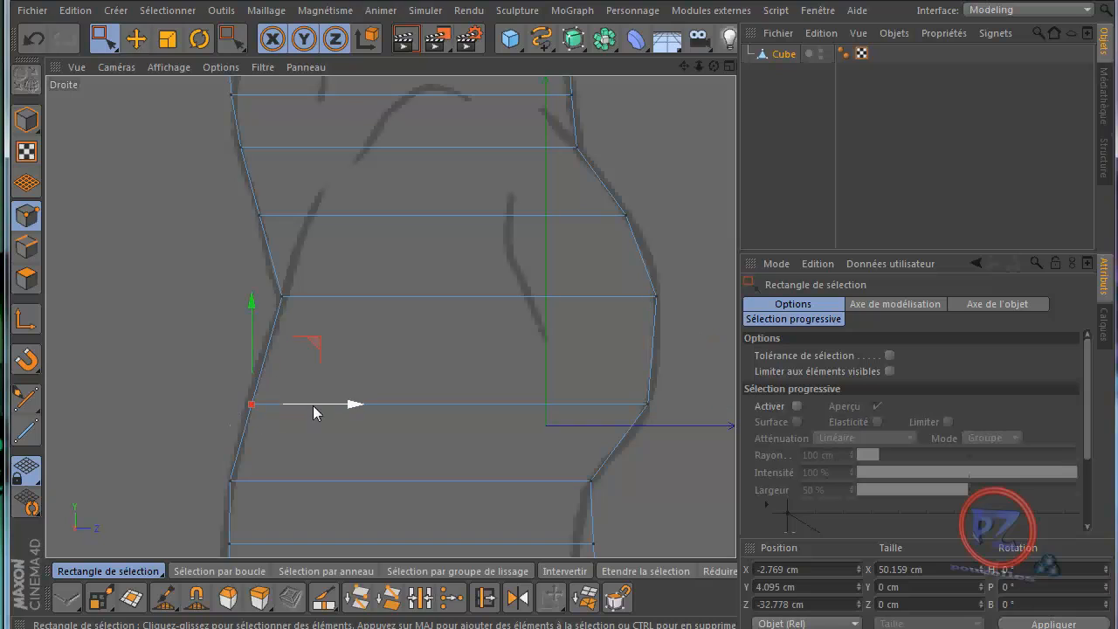
drag(312, 405, 353, 404)
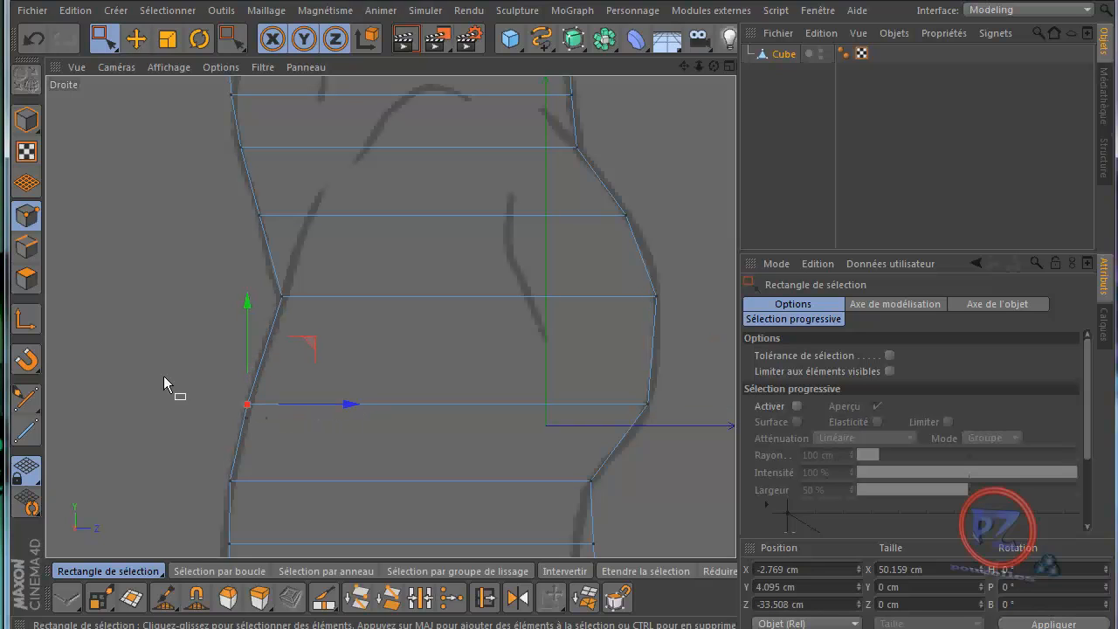
Move the back points of the three thigh loops inward onto the side outline, the middle to about Z 17.9 cm and the lowest to 13.7 cm.
middle_click(152, 381)
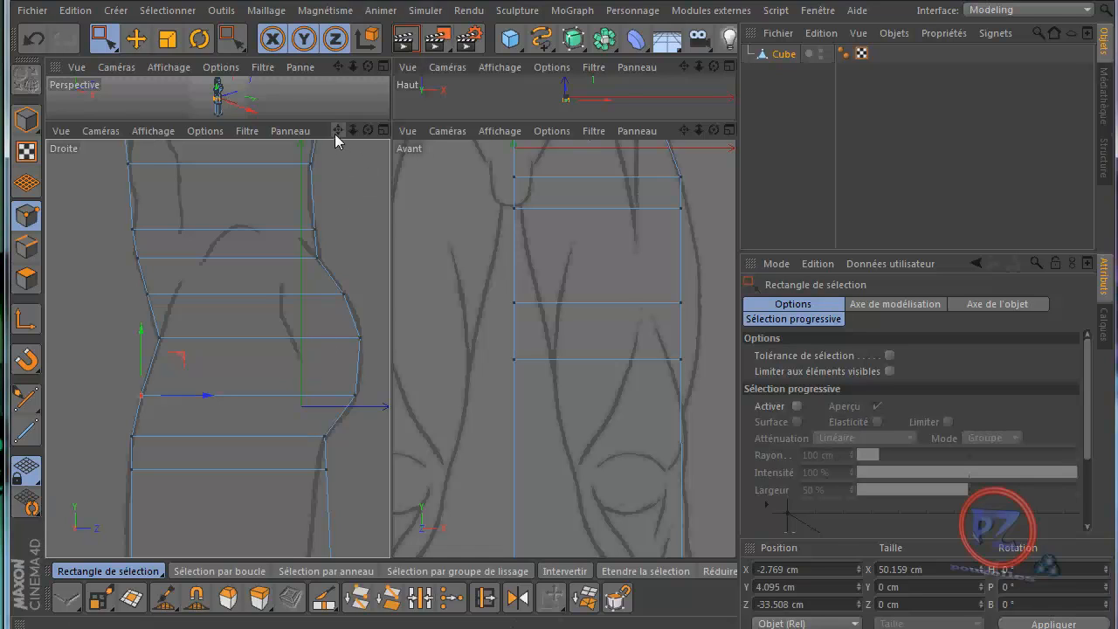
drag(338, 130, 390, 287)
middle_click(283, 282)
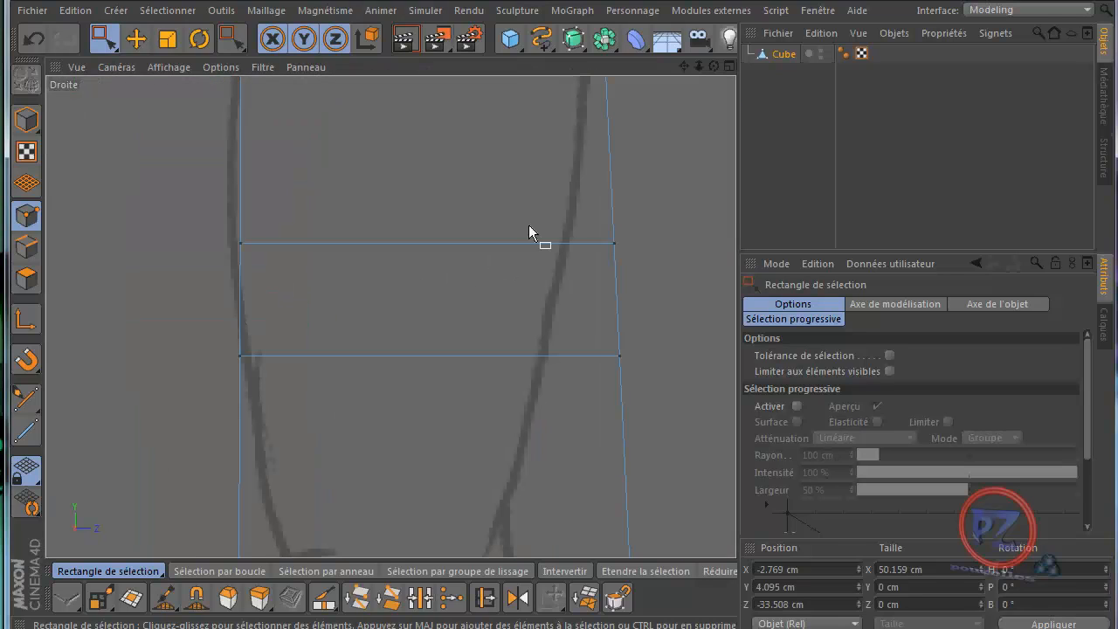
drag(684, 69, 559, 290)
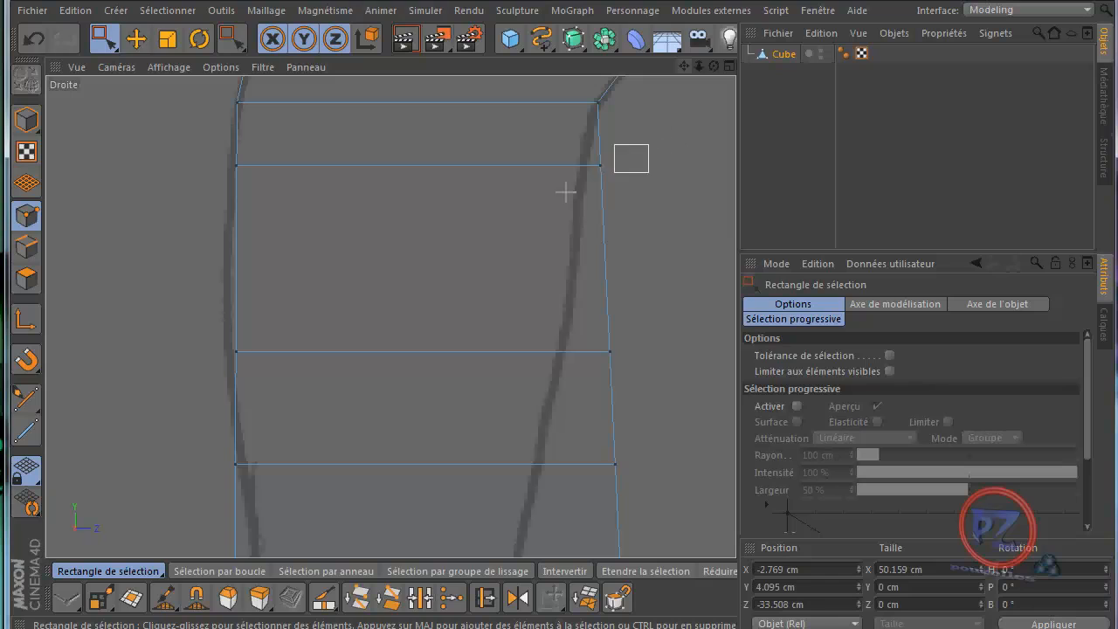
drag(566, 192, 531, 212)
drag(699, 167, 603, 358)
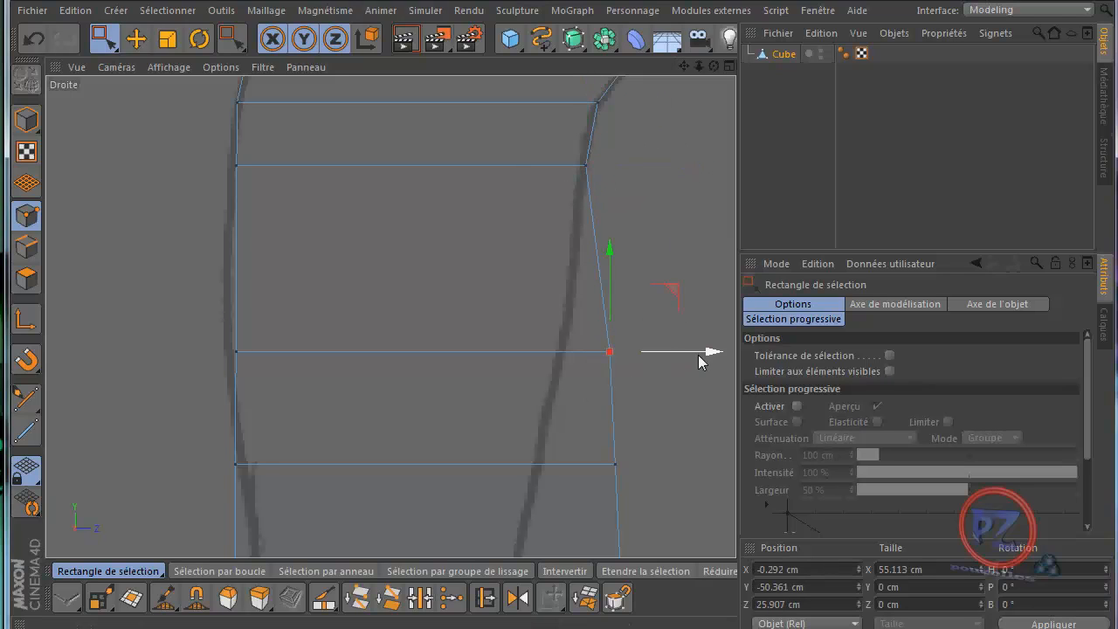
drag(703, 361, 662, 365)
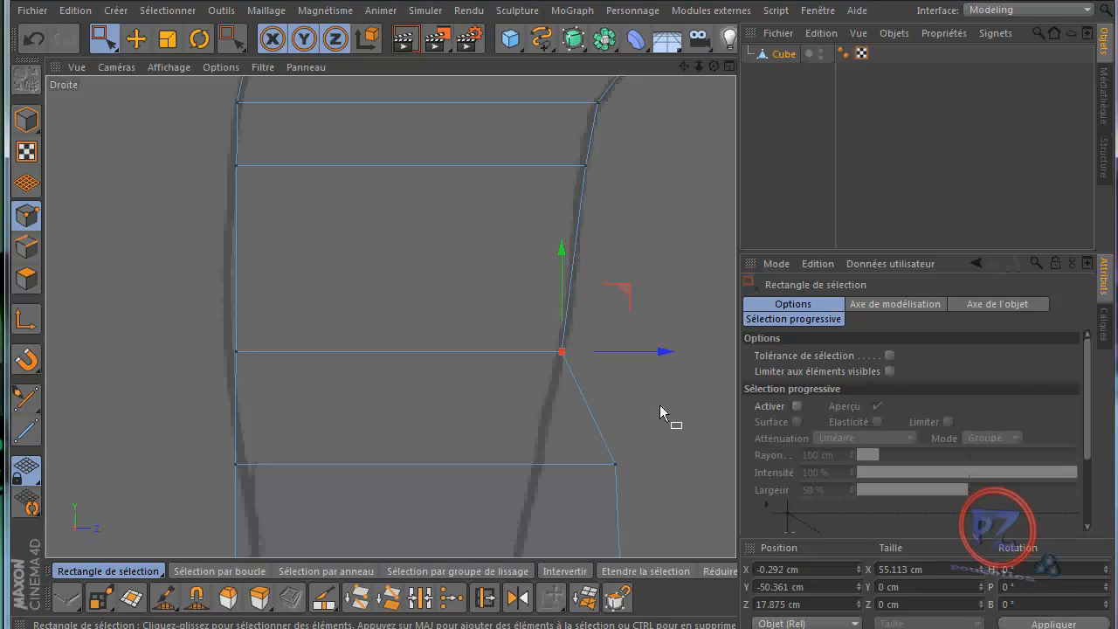
drag(652, 456, 654, 486)
drag(714, 467, 631, 489)
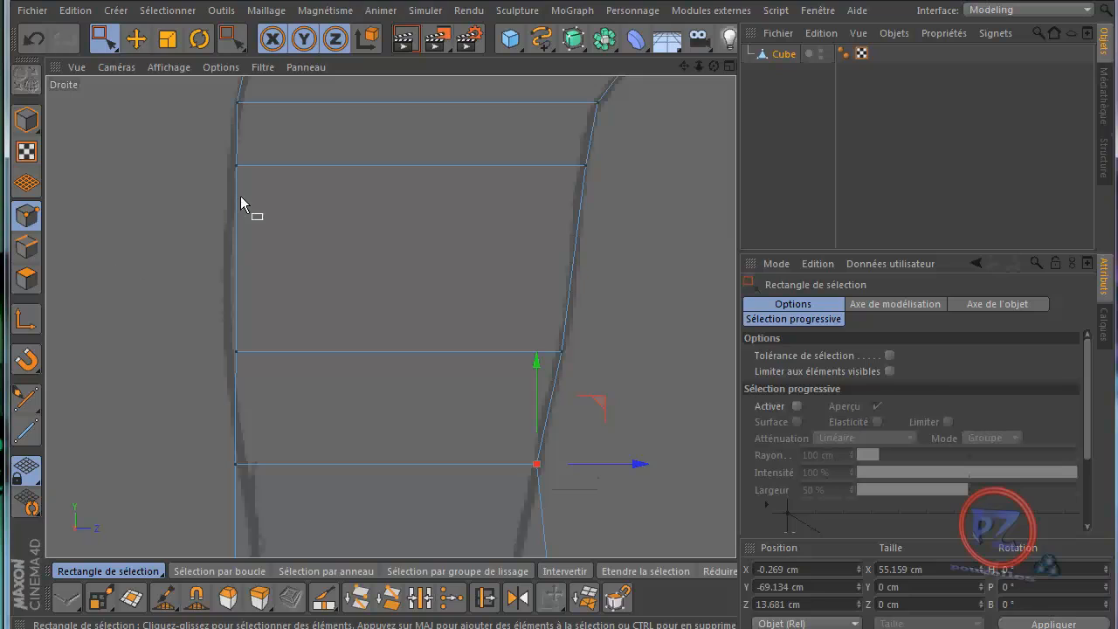
Fit the front points of the three thigh loops to the side outline, moving the lowest to about Z -35.8 cm.
click(238, 165)
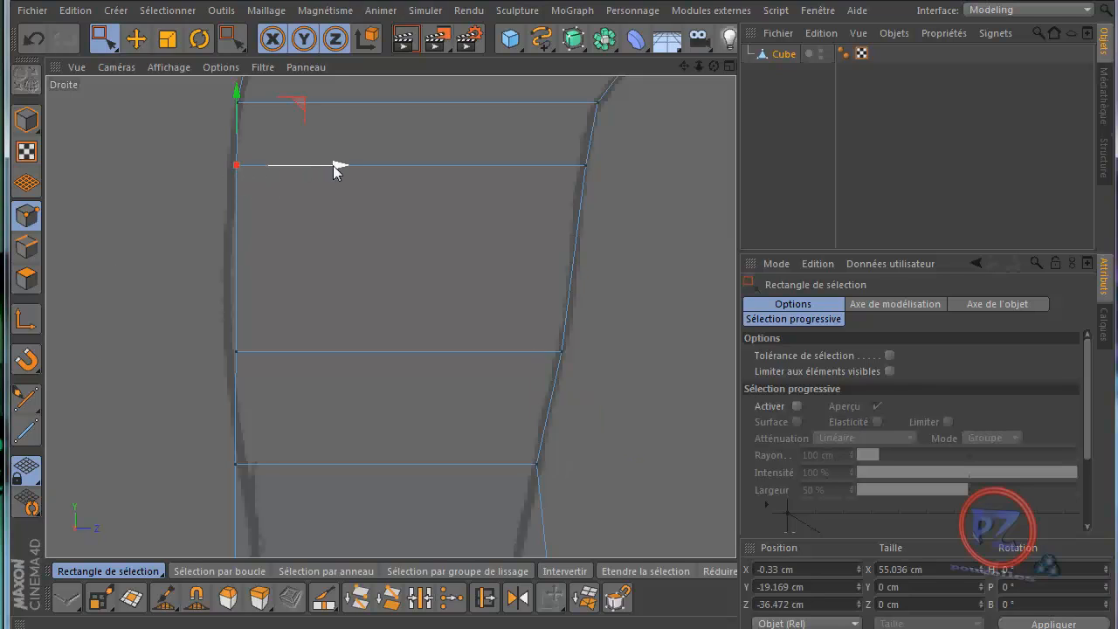
drag(332, 165, 325, 165)
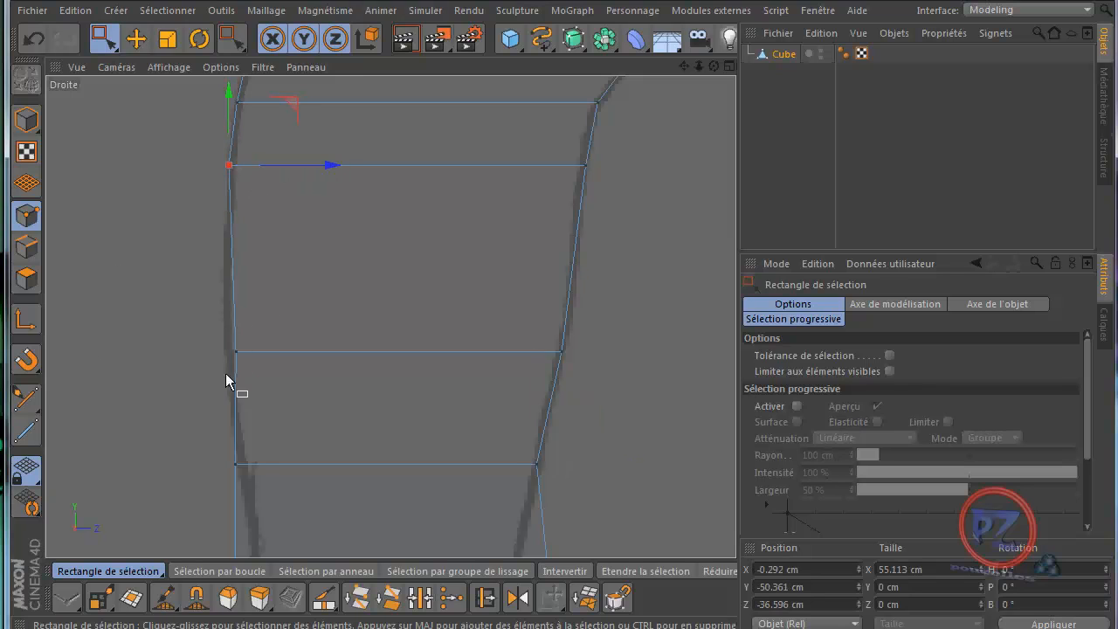
click(236, 352)
drag(336, 361, 328, 363)
drag(200, 408, 344, 464)
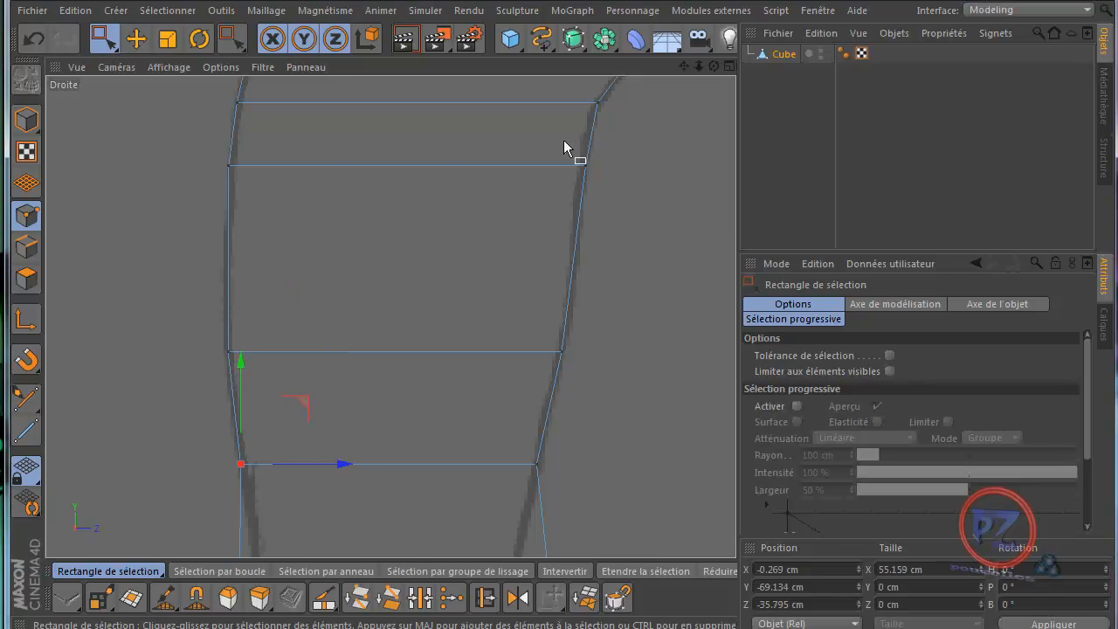
In the front view, move the outer points of the three thigh loops out to the leg outline, the lowest to about X 31.9 cm.
middle_click(642, 297)
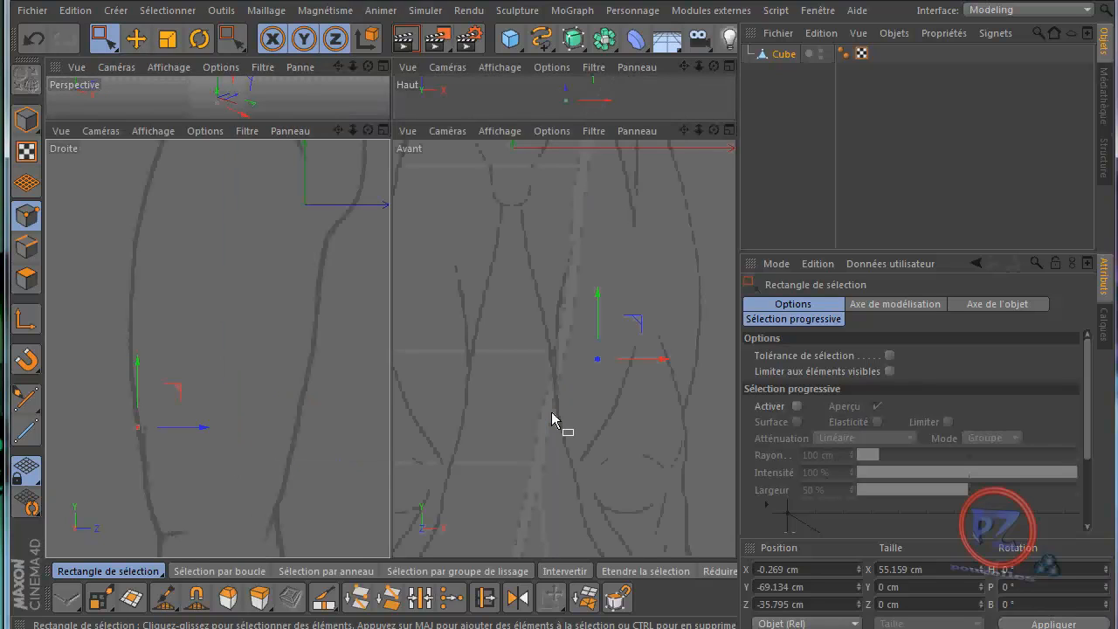
middle_click(495, 391)
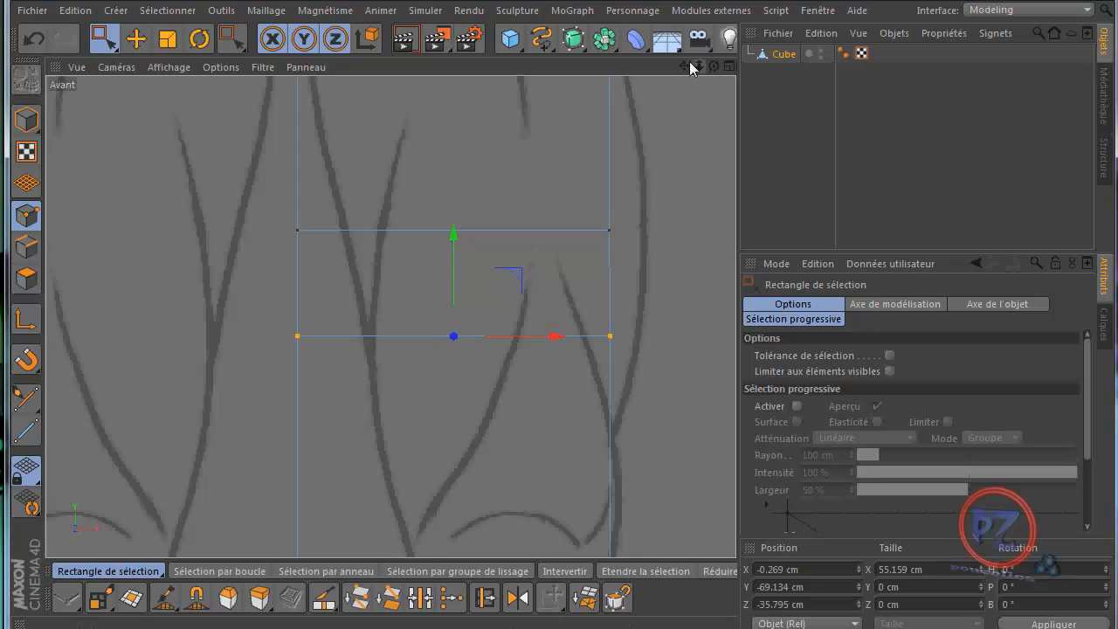
drag(685, 67, 565, 185)
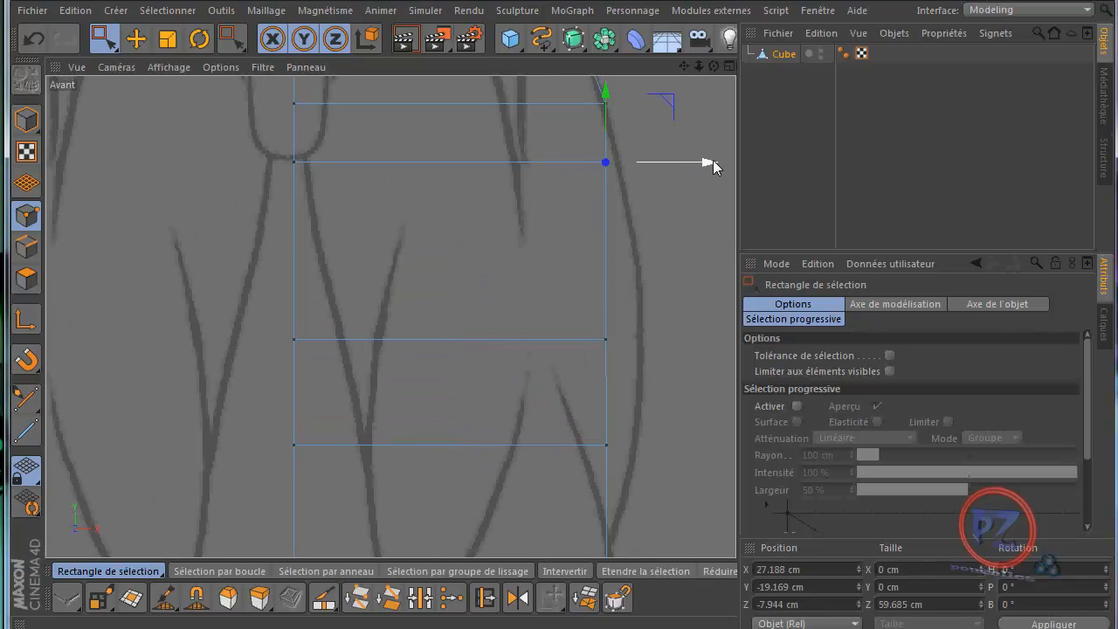
drag(713, 161, 729, 162)
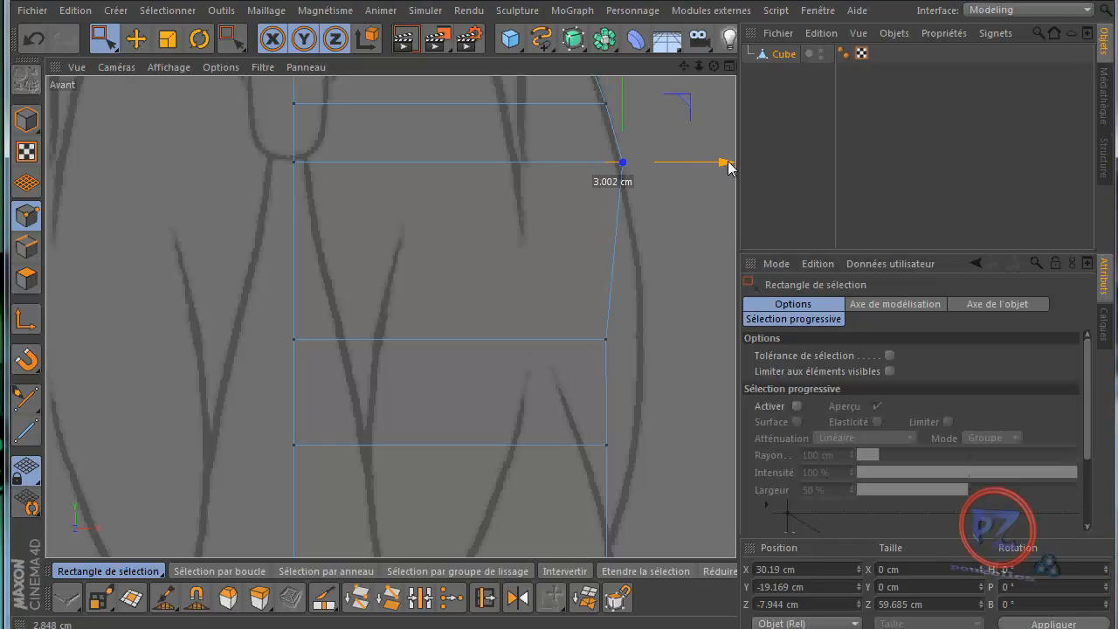
drag(655, 321, 598, 350)
drag(711, 345, 559, 297)
drag(655, 413, 553, 479)
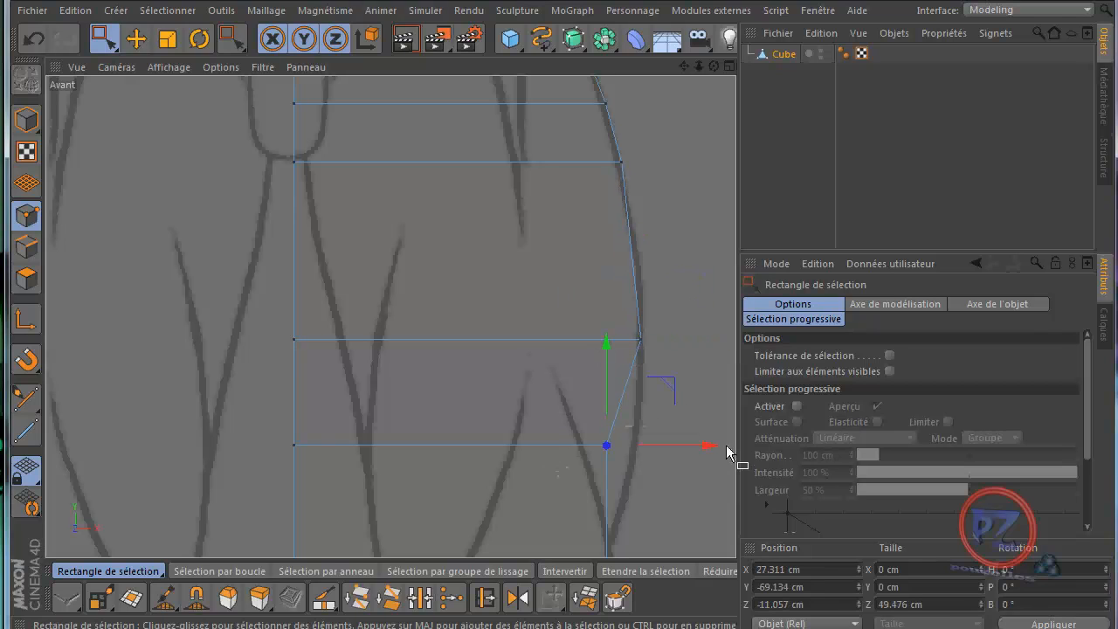
drag(709, 449, 559, 293)
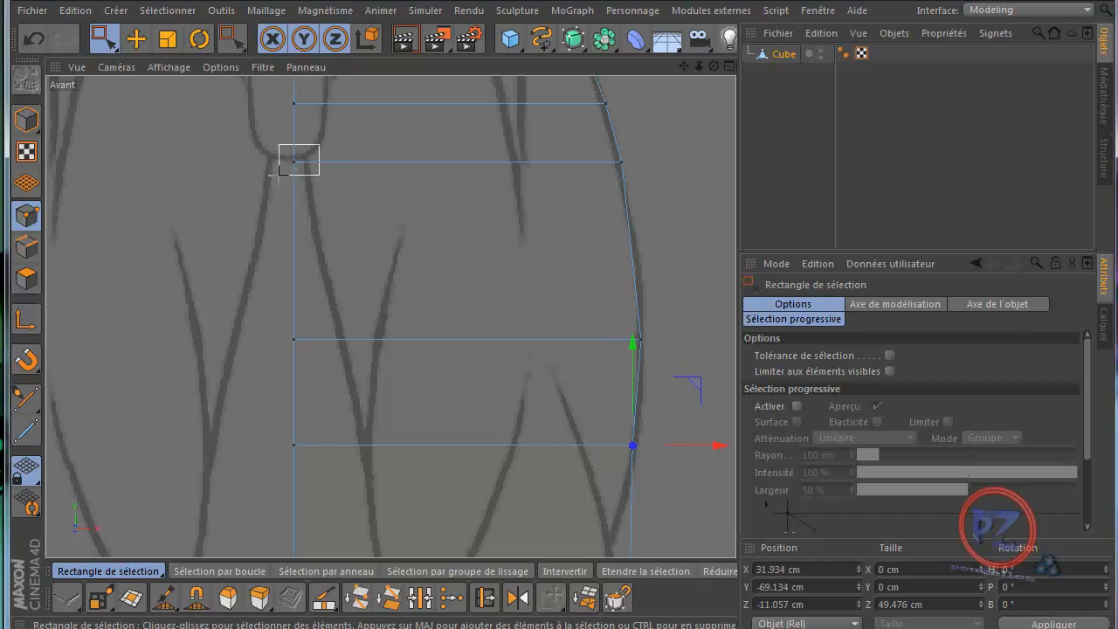
Move the inner points of the three thigh loops onto the inner leg outline, the lowest to about X -15.5 cm.
drag(280, 173, 280, 173)
drag(396, 162, 409, 167)
drag(342, 284, 260, 392)
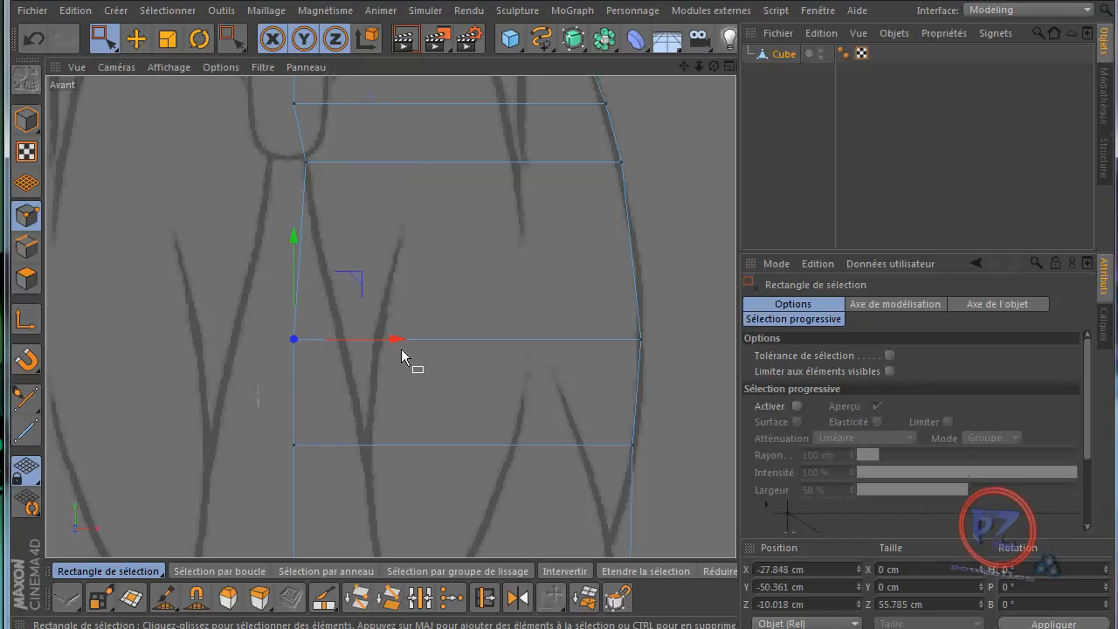
drag(400, 344, 446, 338)
drag(370, 412, 232, 482)
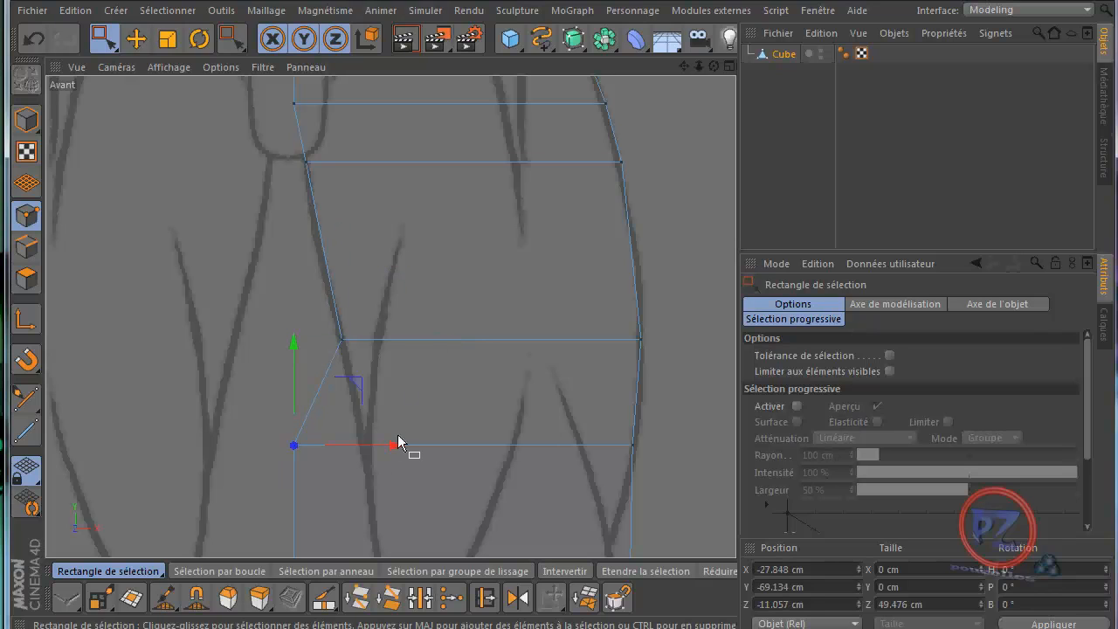
drag(393, 446, 463, 445)
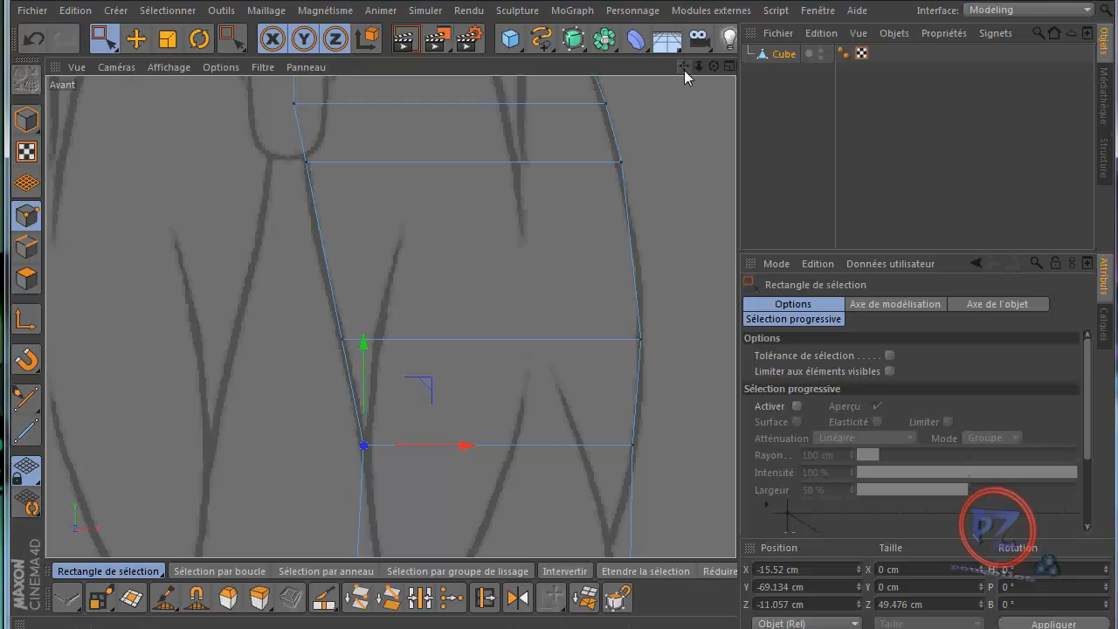
Cut three horizontal edge loops around the knee: on the lower thigh, just above the kneecap and across the kneecap.
drag(684, 70, 559, 288)
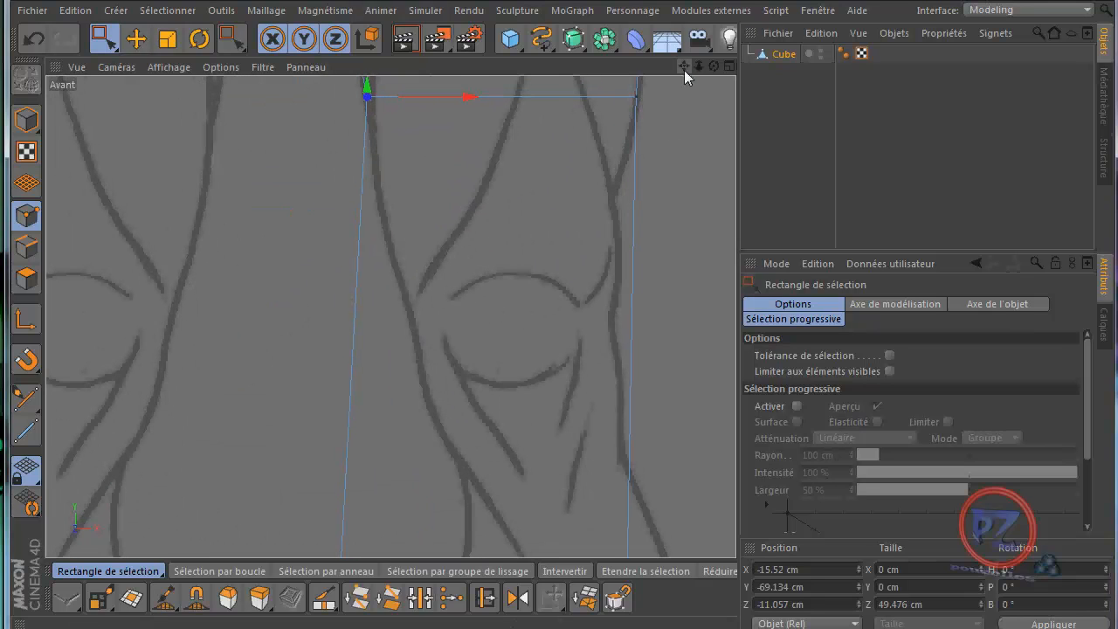
key(k)
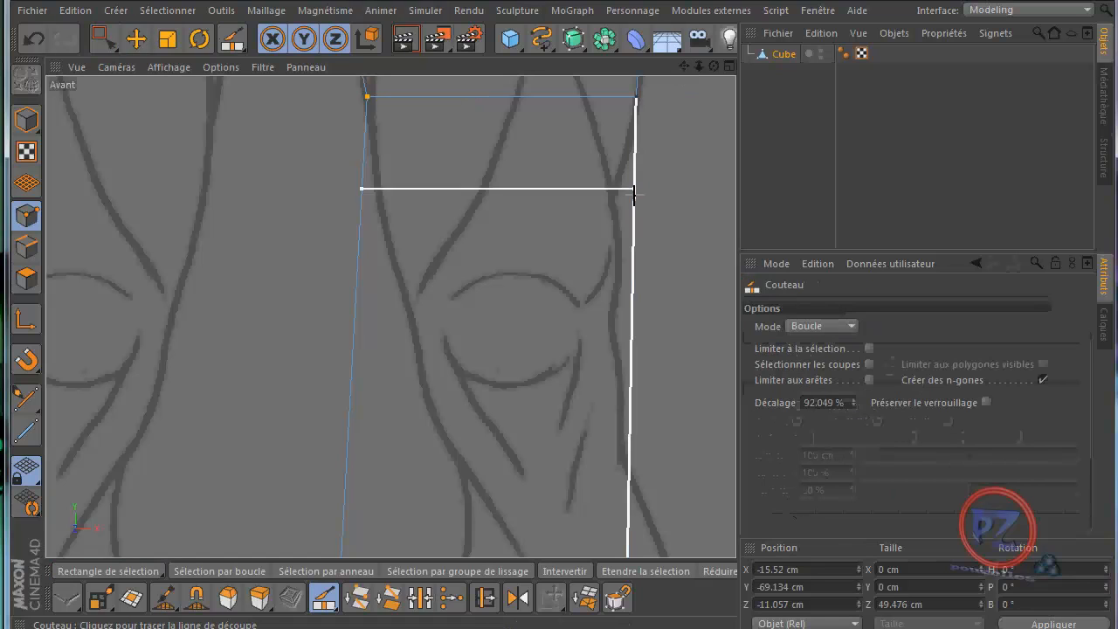
click(630, 194)
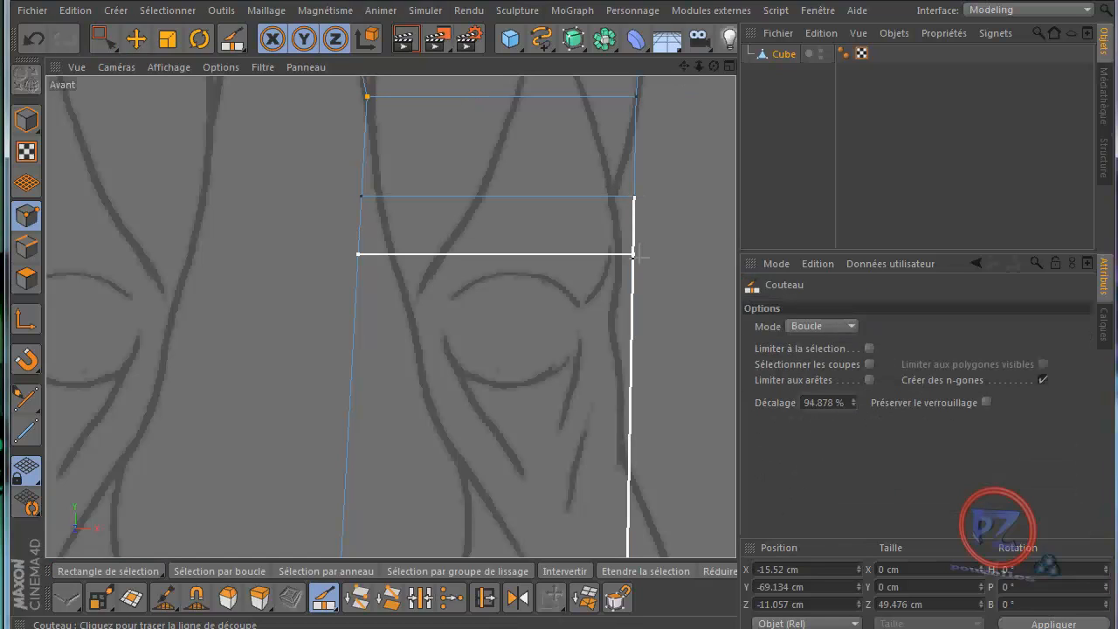
click(632, 258)
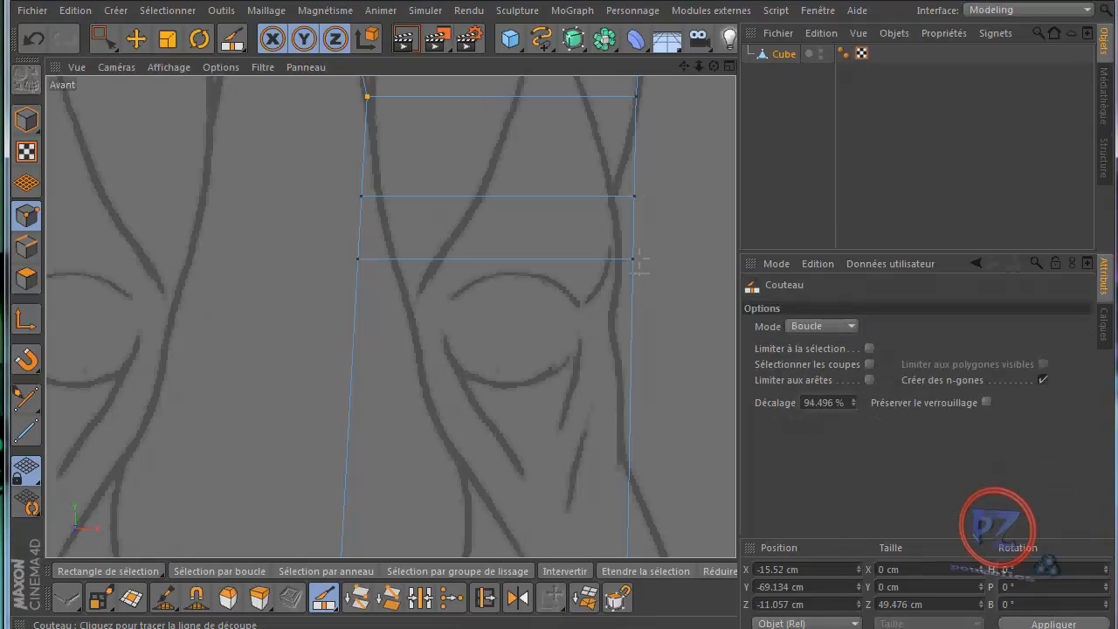
click(632, 318)
key(space)
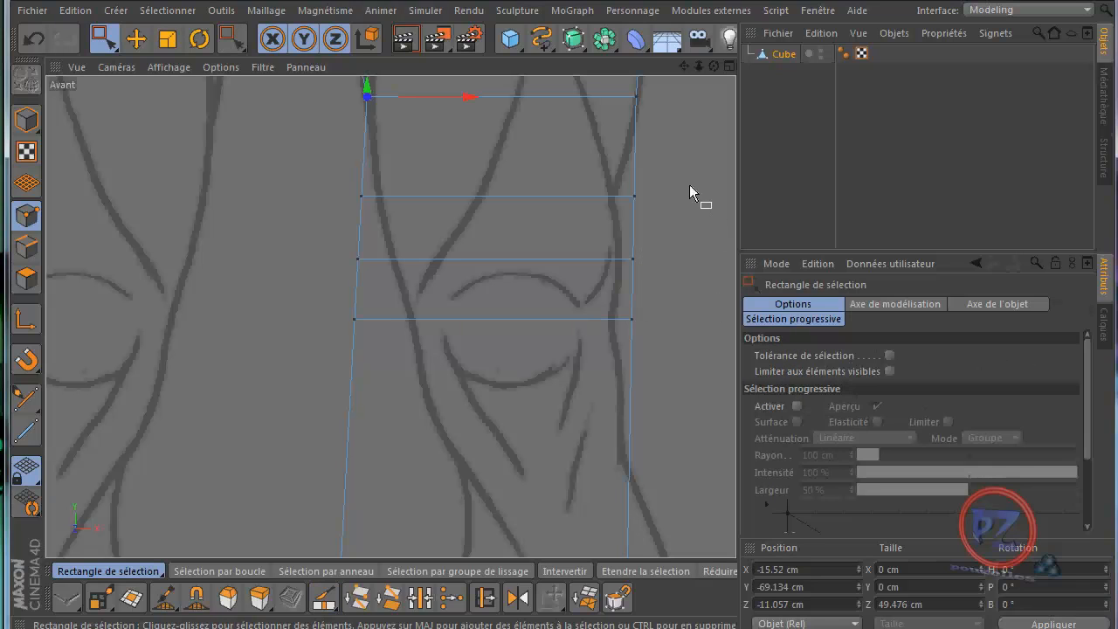
Move the outer points of the three knee loops in to the leg outline in the front view, the lowest to about X 28.1 cm.
drag(609, 202, 594, 210)
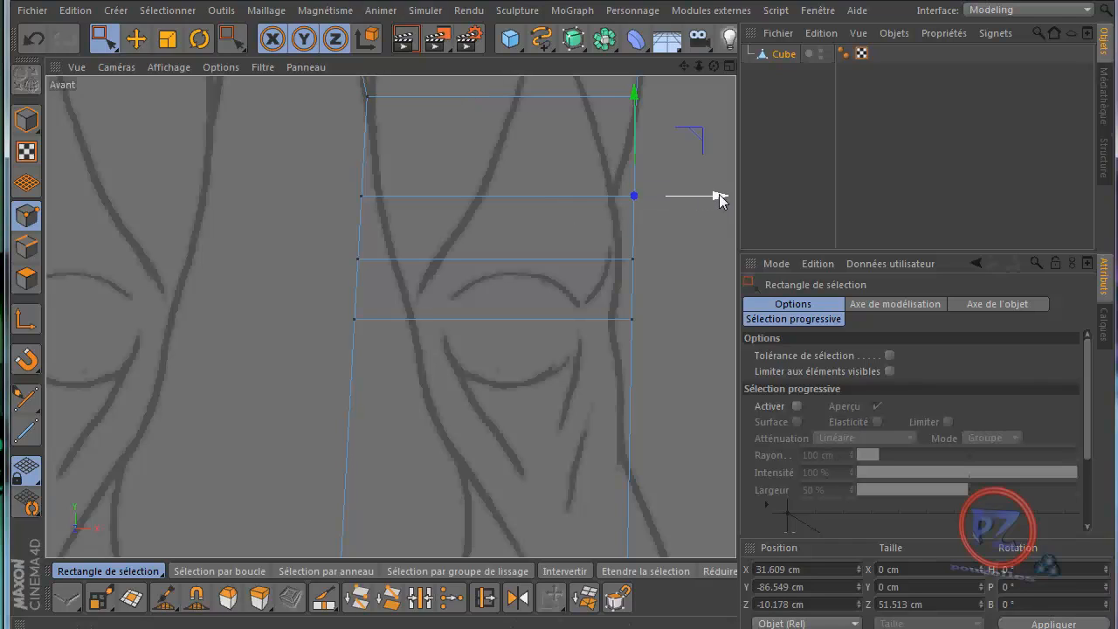
drag(719, 194, 626, 266)
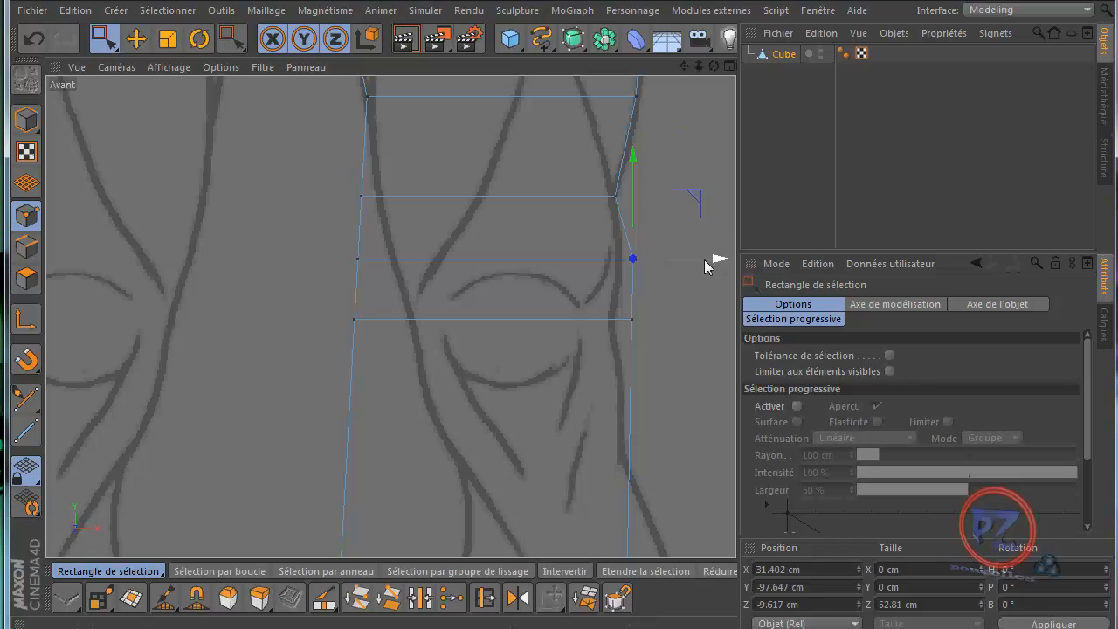
drag(706, 267, 616, 339)
drag(716, 319, 701, 319)
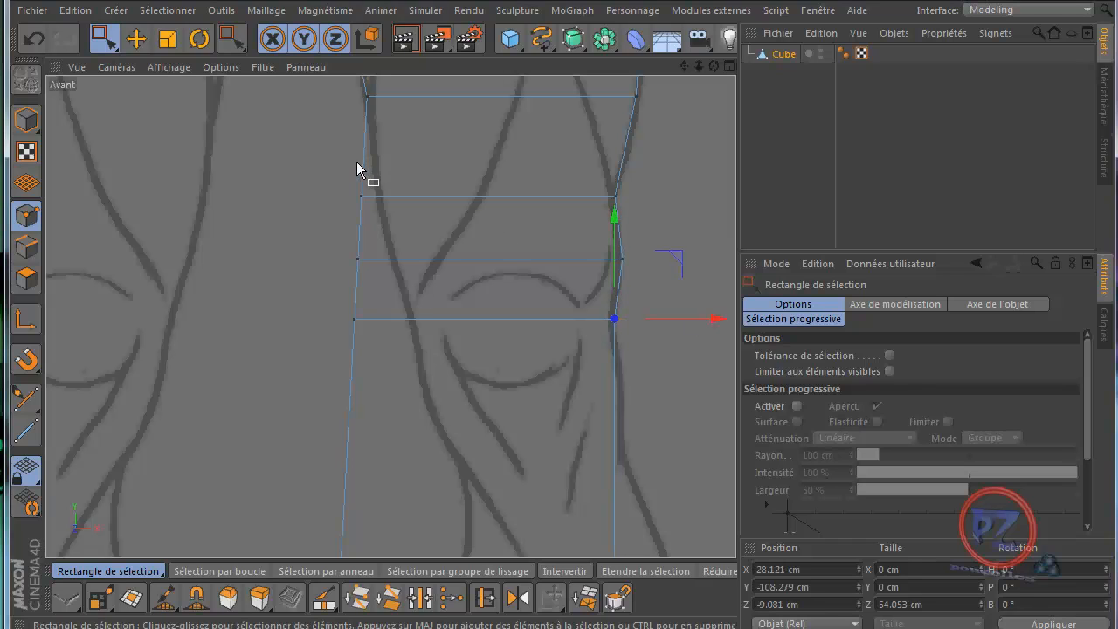
Fit the inner points of the three knee loops to the inner leg outline, the lowest to about X -8 cm.
drag(344, 196, 402, 226)
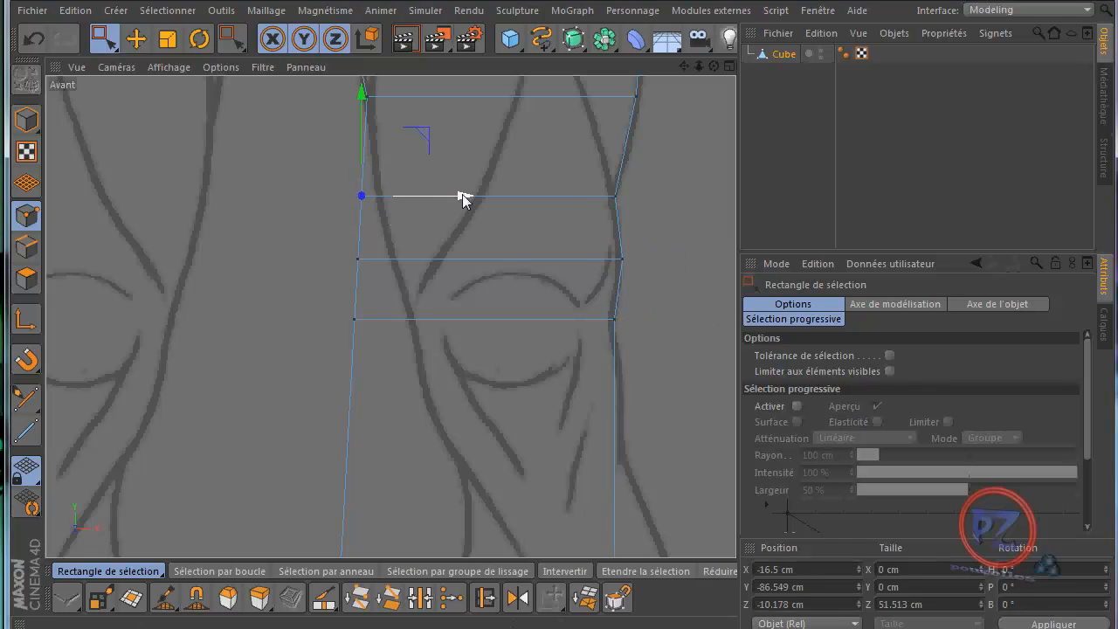
drag(463, 195, 484, 197)
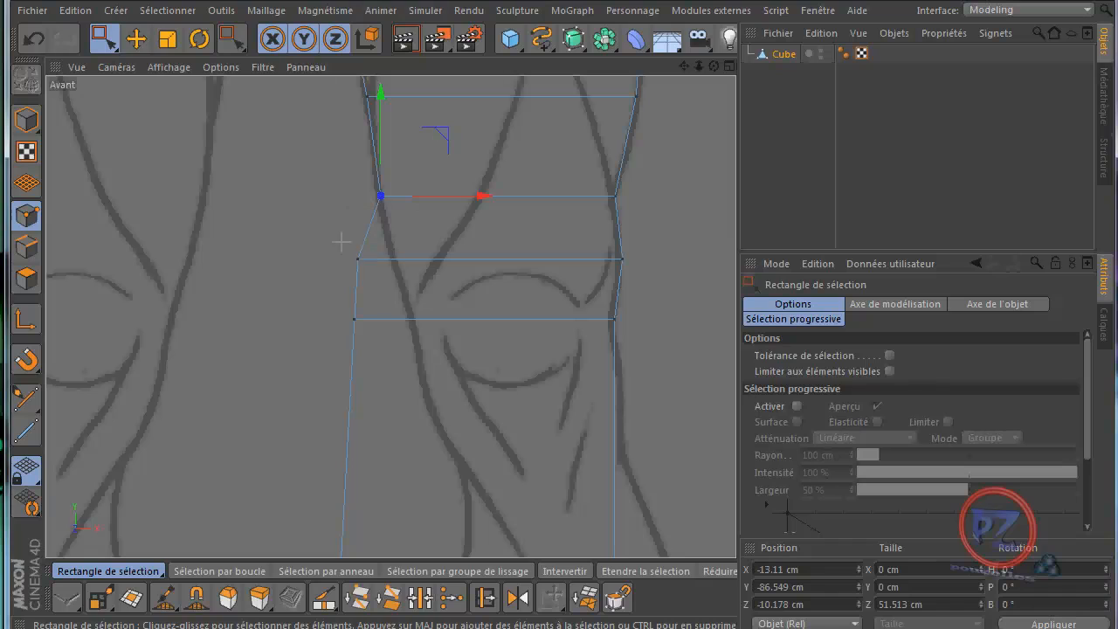
drag(375, 272, 377, 272)
drag(457, 257, 494, 262)
drag(324, 299, 398, 340)
drag(457, 319, 512, 318)
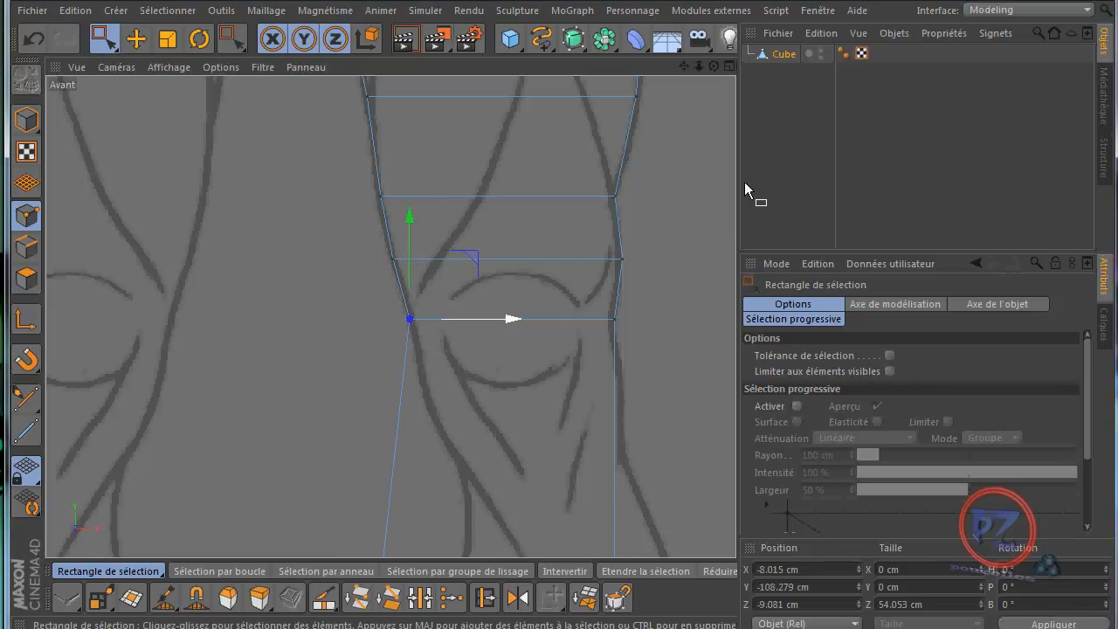
In the side view, move the back points of the three knee loops onto the outline of the back of the knee.
middle_click(288, 348)
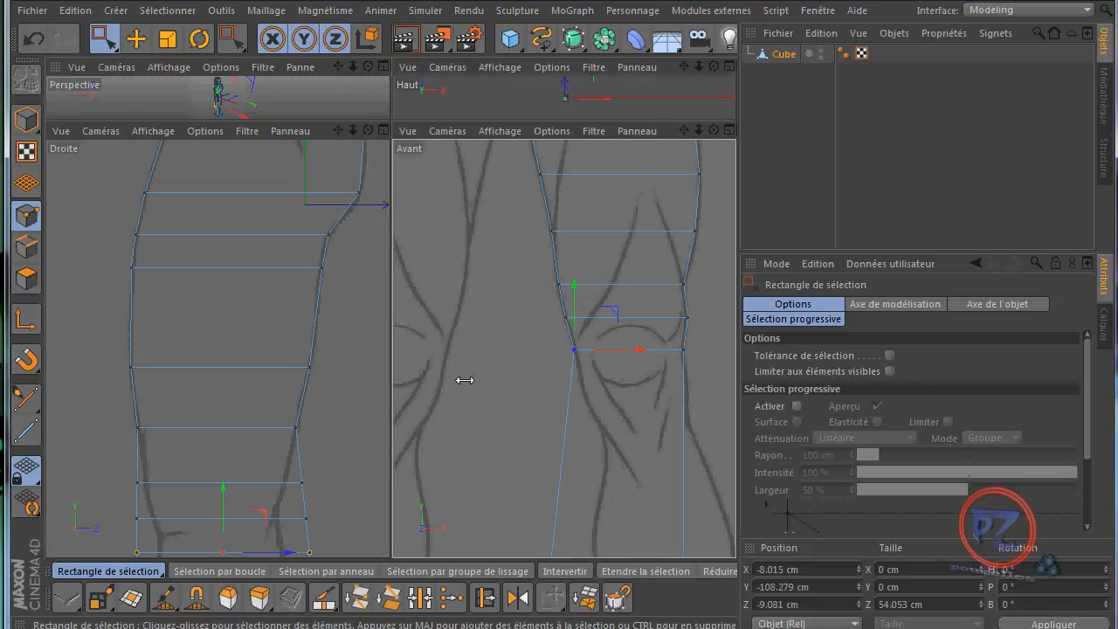
middle_click(360, 409)
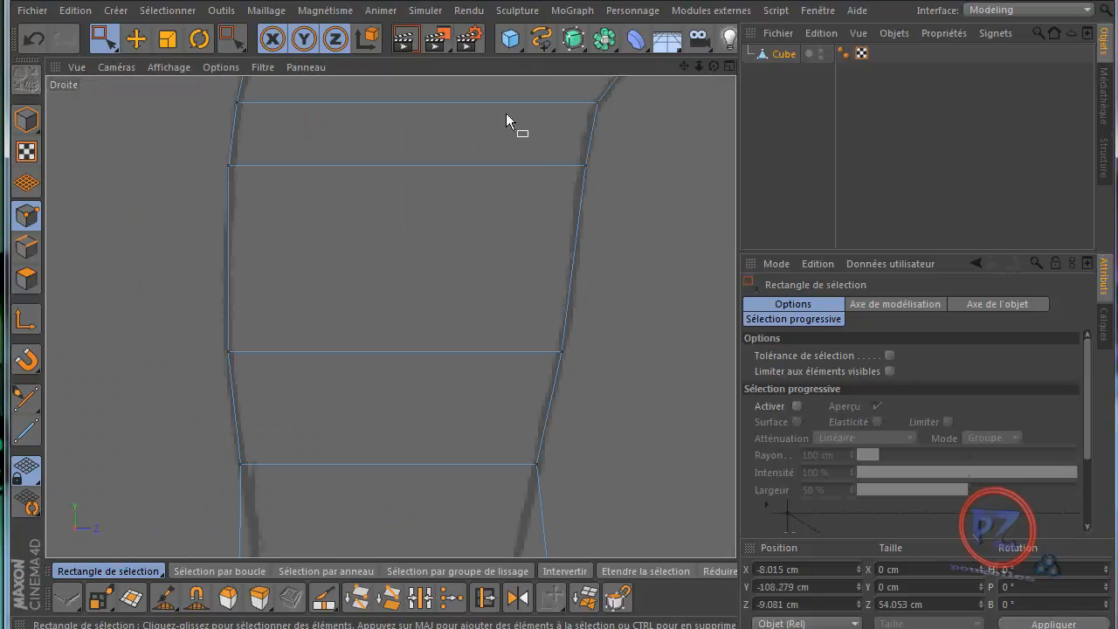
drag(684, 67, 559, 290)
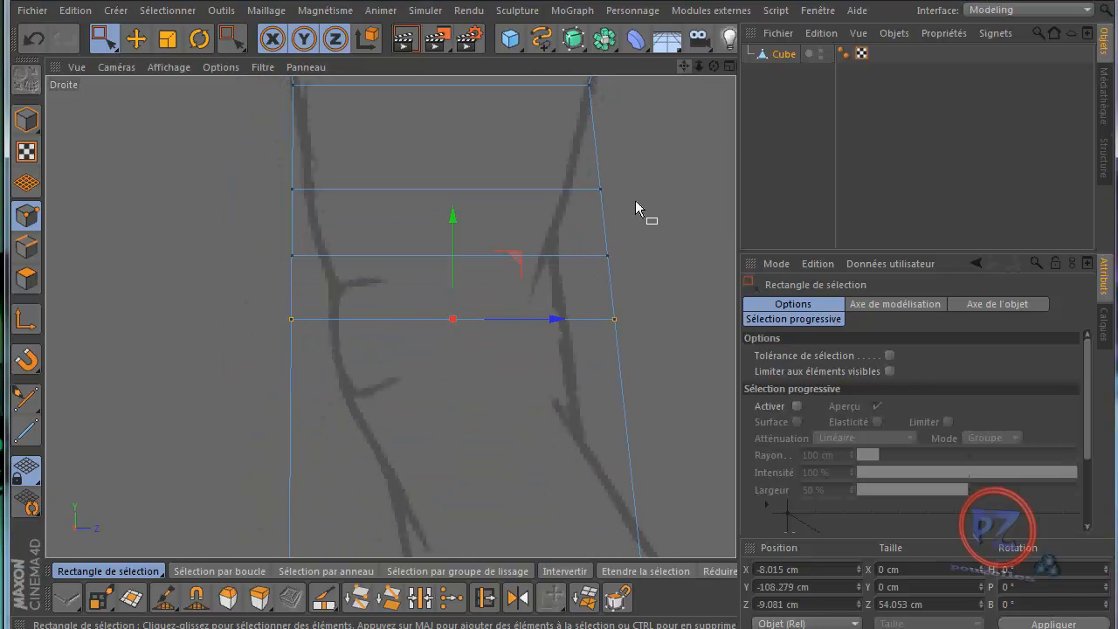
drag(630, 156, 550, 205)
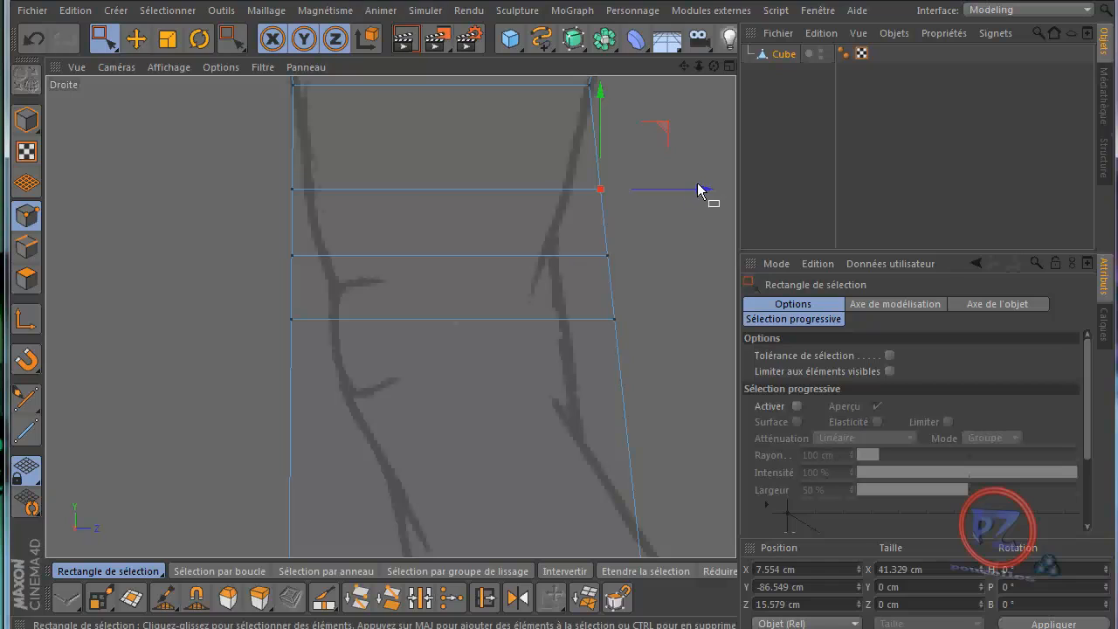
drag(698, 189, 577, 281)
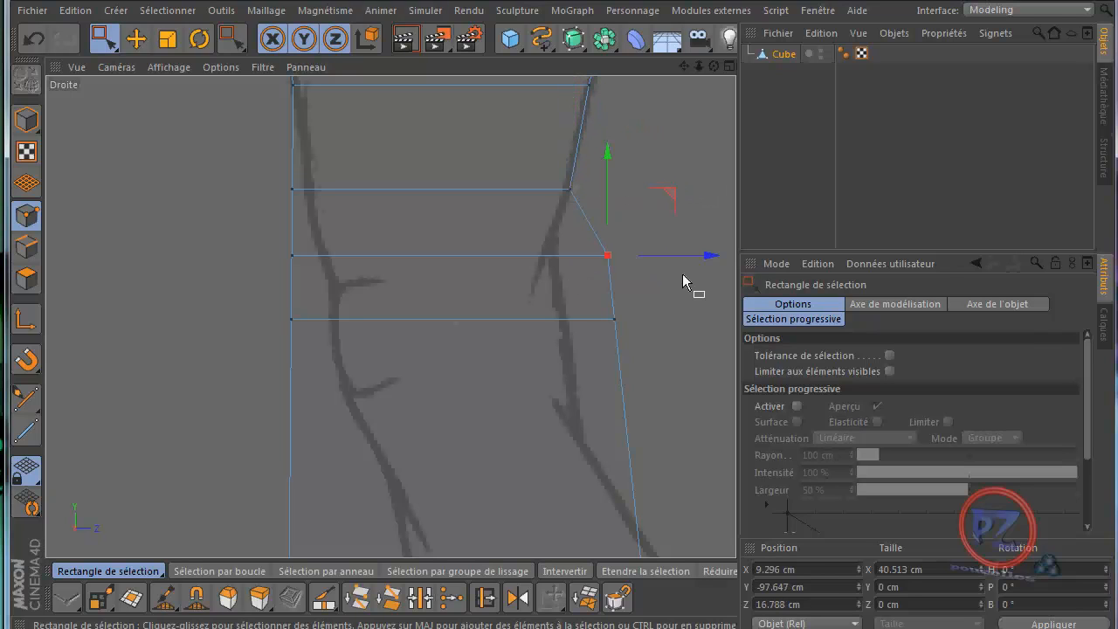
drag(710, 258, 598, 339)
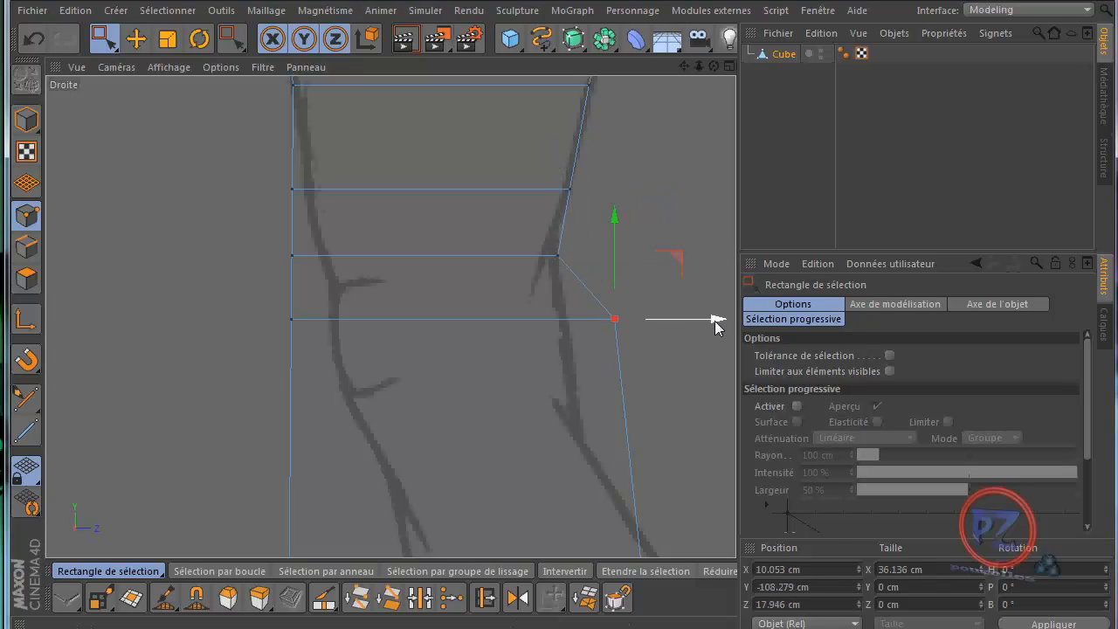
drag(715, 320, 666, 337)
Fit the front points of the three knee loops to the side outline, moving the lowest to about Z -28.7 cm.
drag(307, 229, 310, 226)
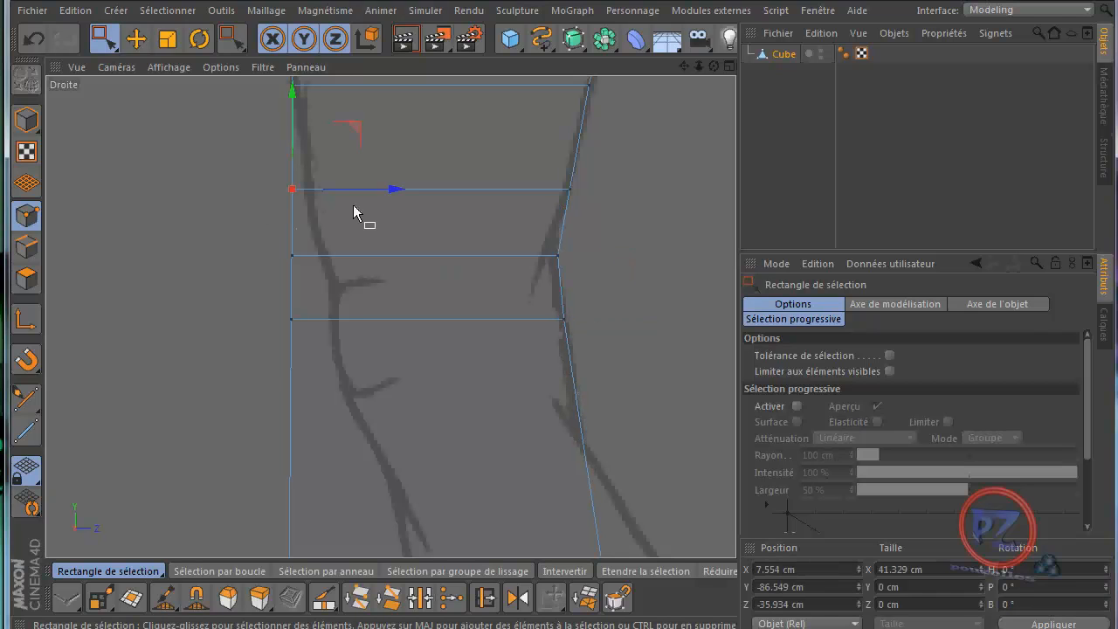
drag(394, 189, 411, 193)
click(292, 255)
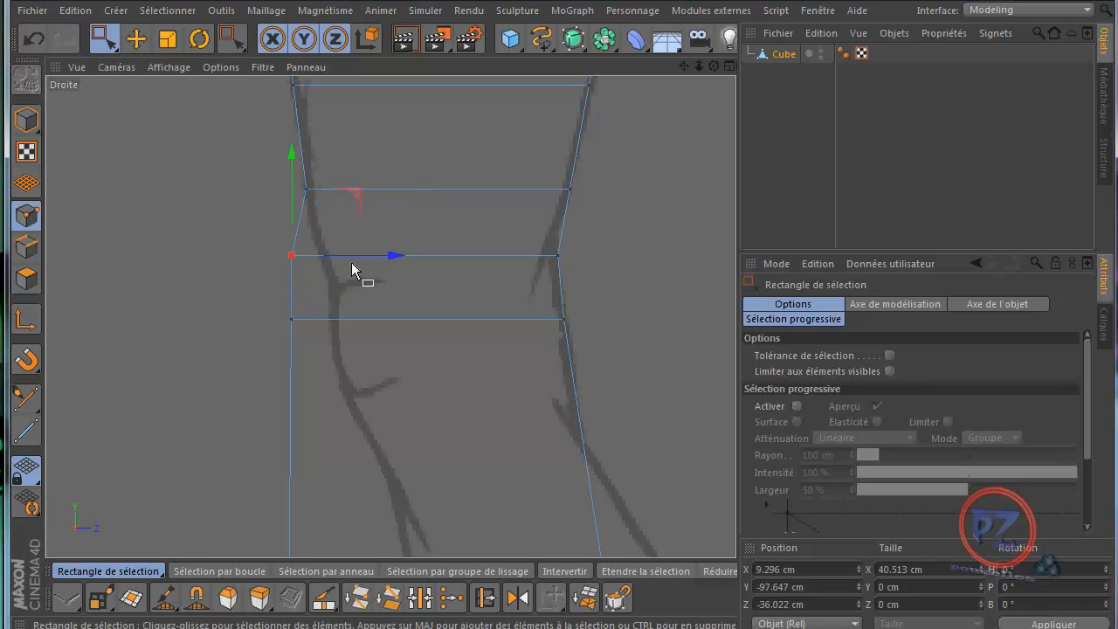
drag(391, 259, 425, 264)
drag(335, 305, 246, 341)
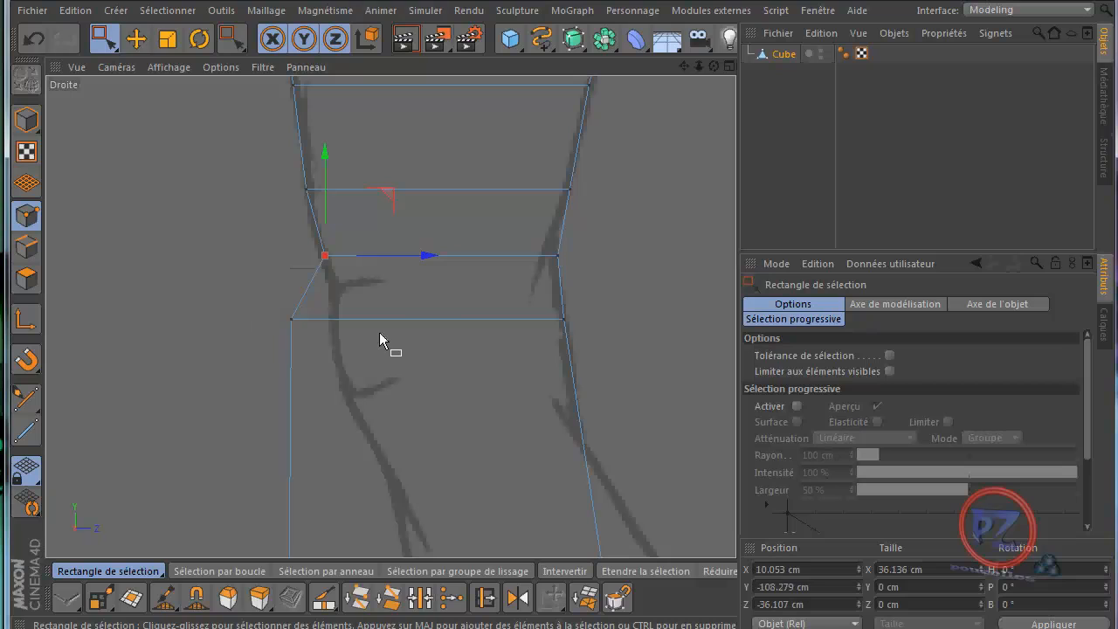
drag(409, 319, 431, 329)
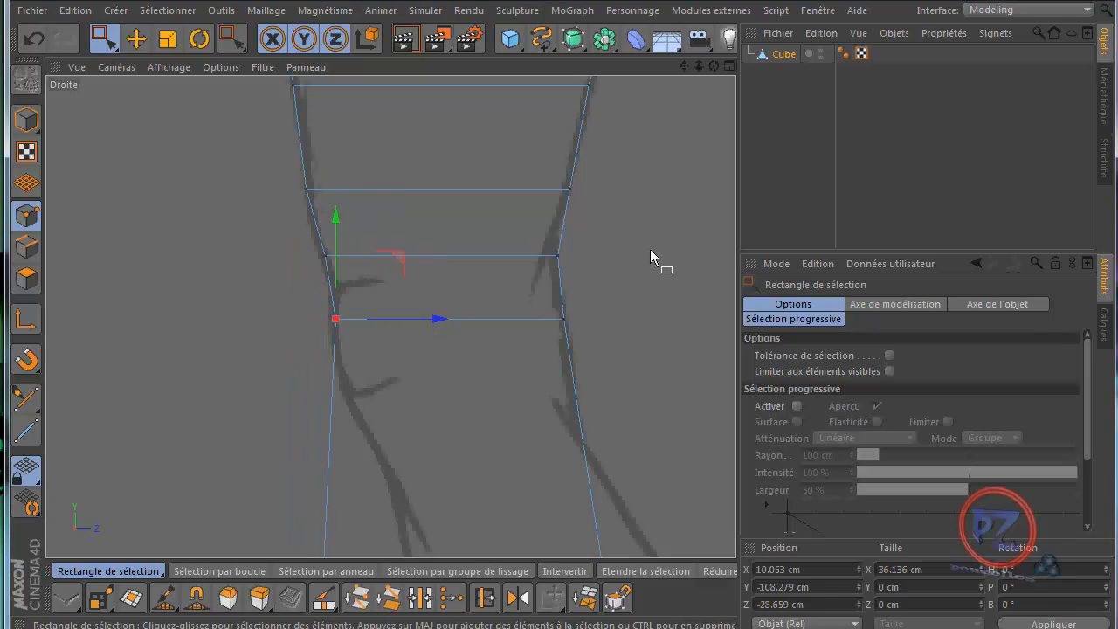
Cut four horizontal edge loops below the knee, from the underside of the kneecap down to the calf.
drag(561, 273, 559, 290)
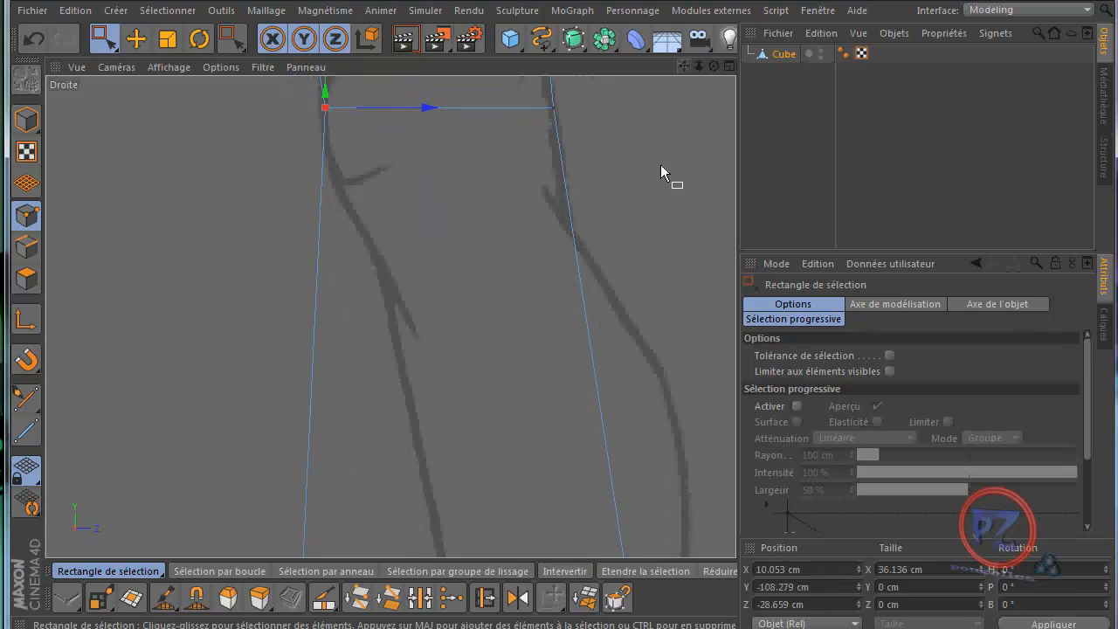
key(k)
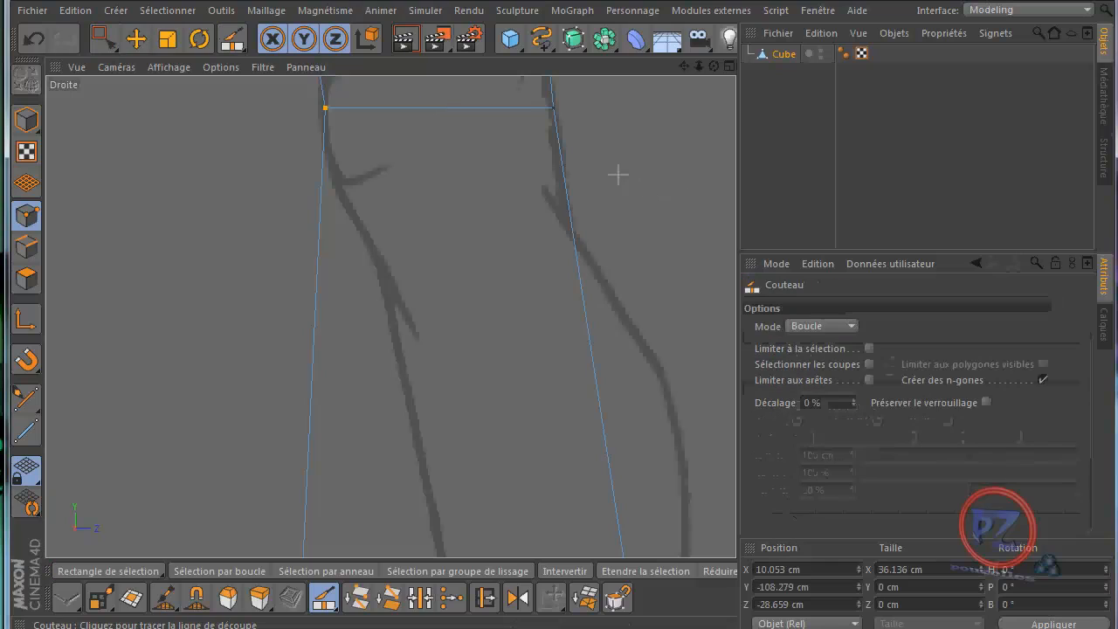
click(565, 180)
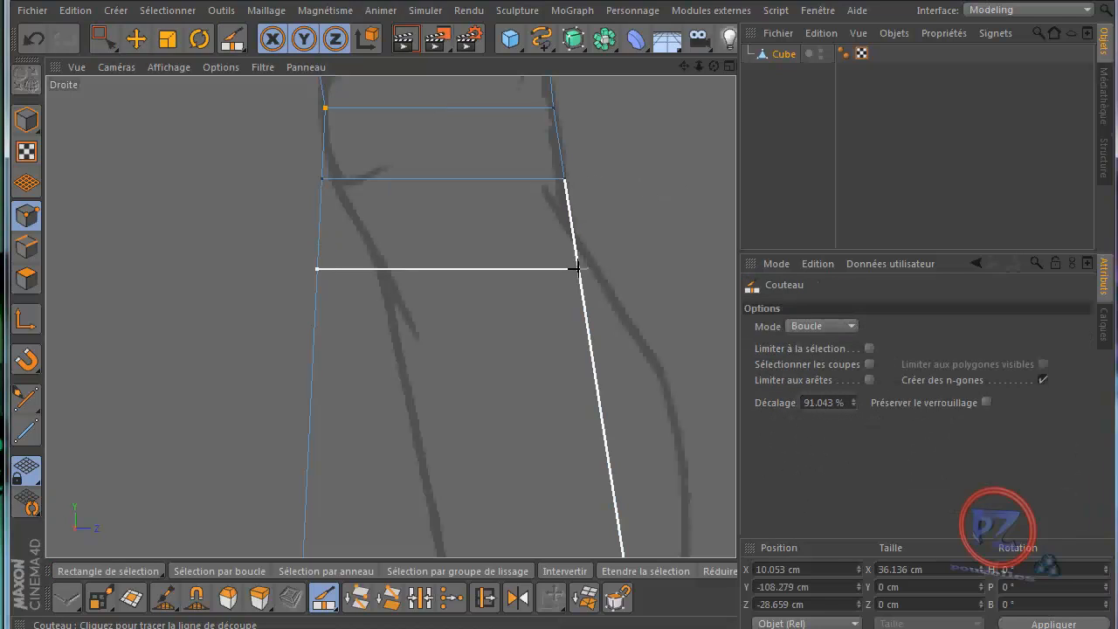
click(577, 269)
click(595, 383)
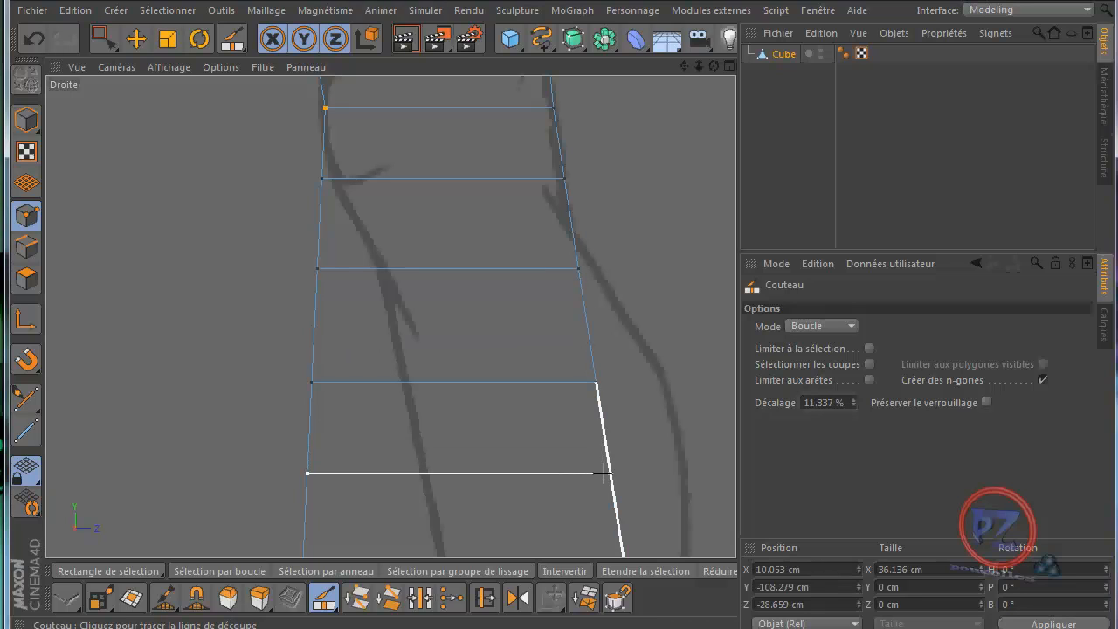
click(611, 475)
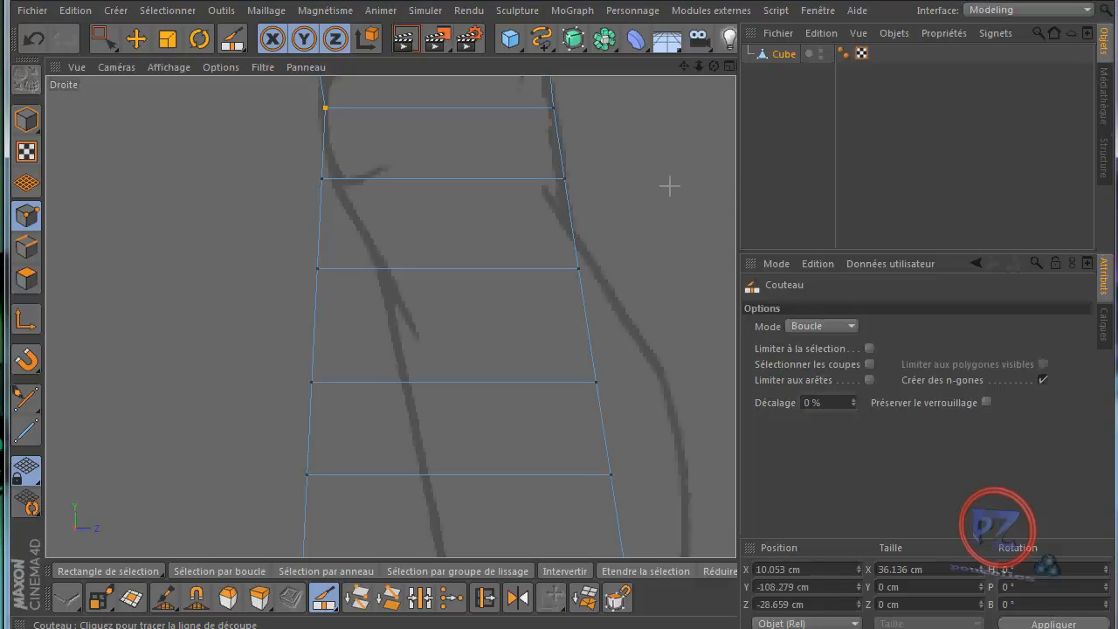
Move the front point of the uppermost new loop onto the underside of the kneecap, to about Z -27.1 cm.
key(0)
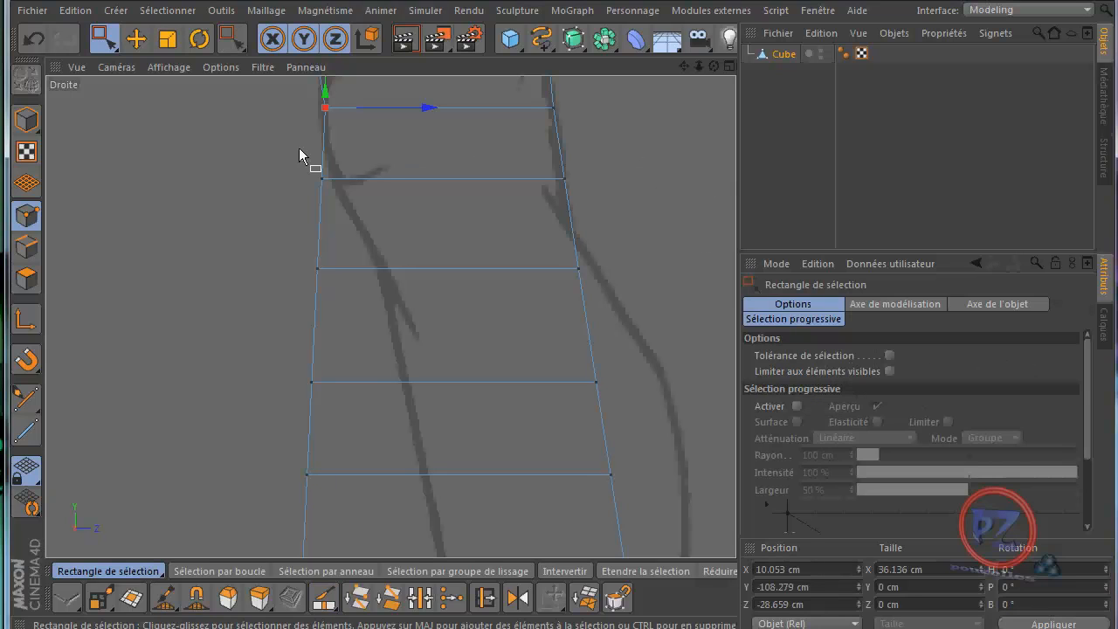
drag(265, 154, 354, 213)
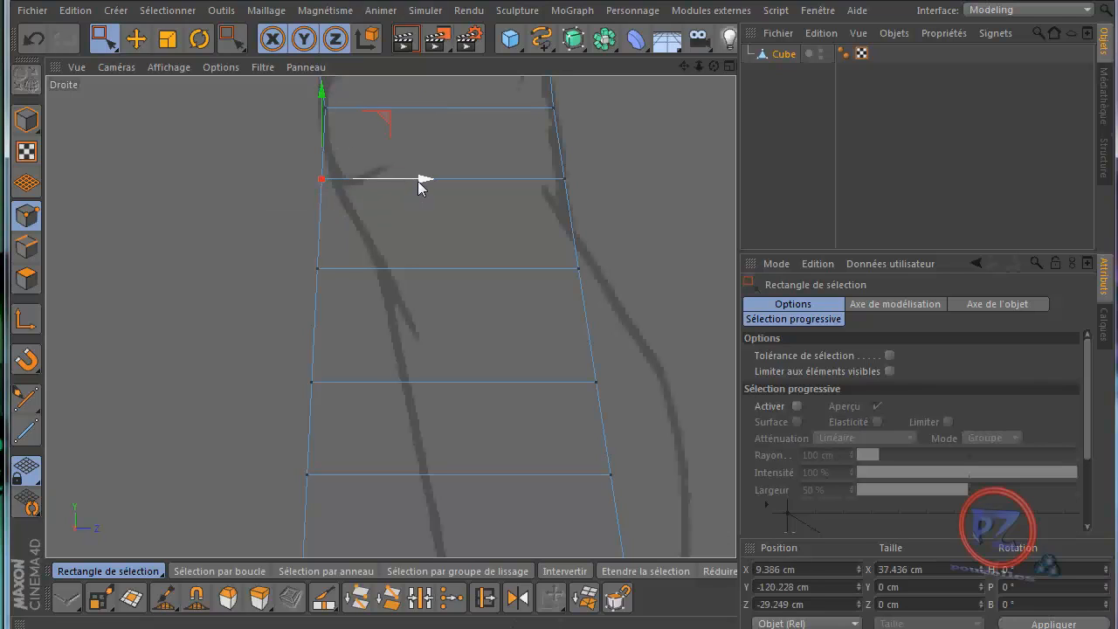
drag(425, 180, 436, 182)
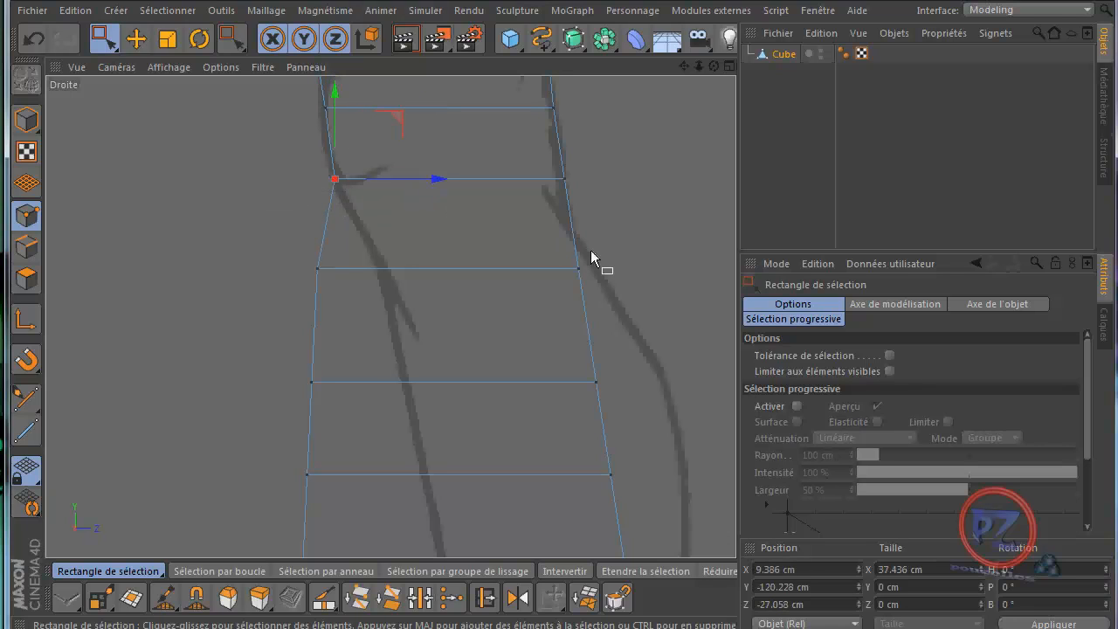
Move the second new loop's back point to about Z 17.2 cm and lower the first loop's back point to about Y -124.5 cm.
drag(551, 276, 553, 277)
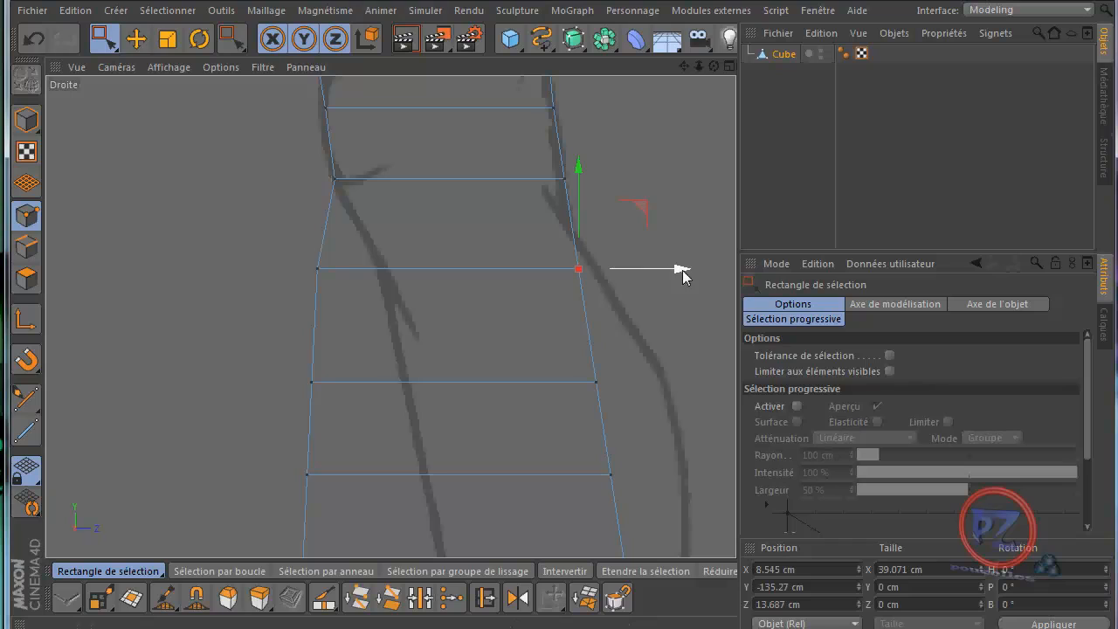
drag(684, 276, 706, 283)
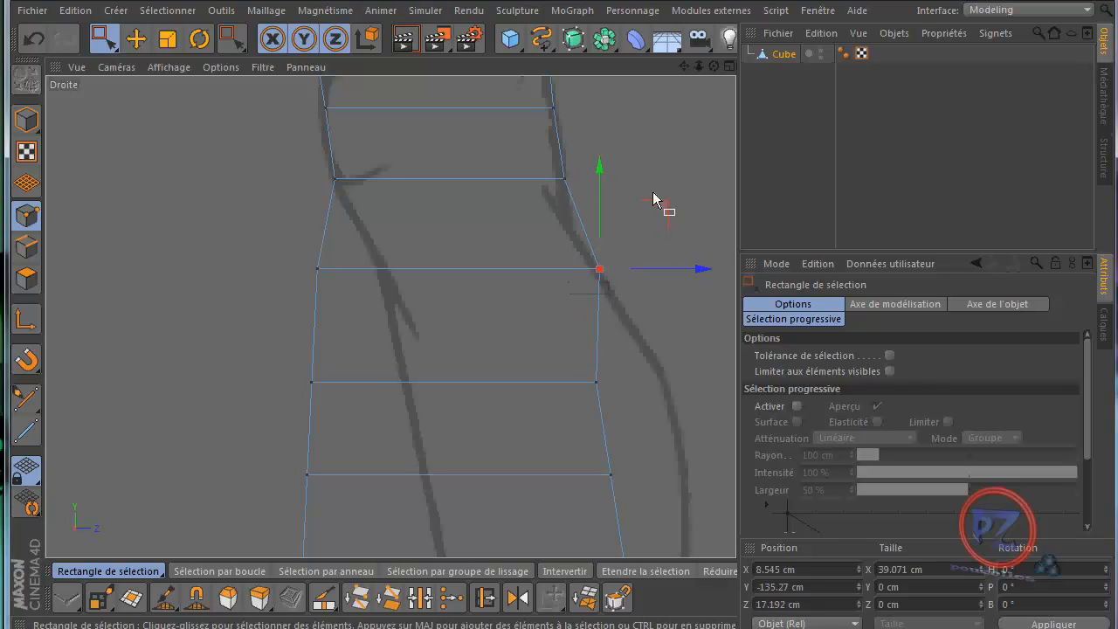
drag(577, 157, 554, 202)
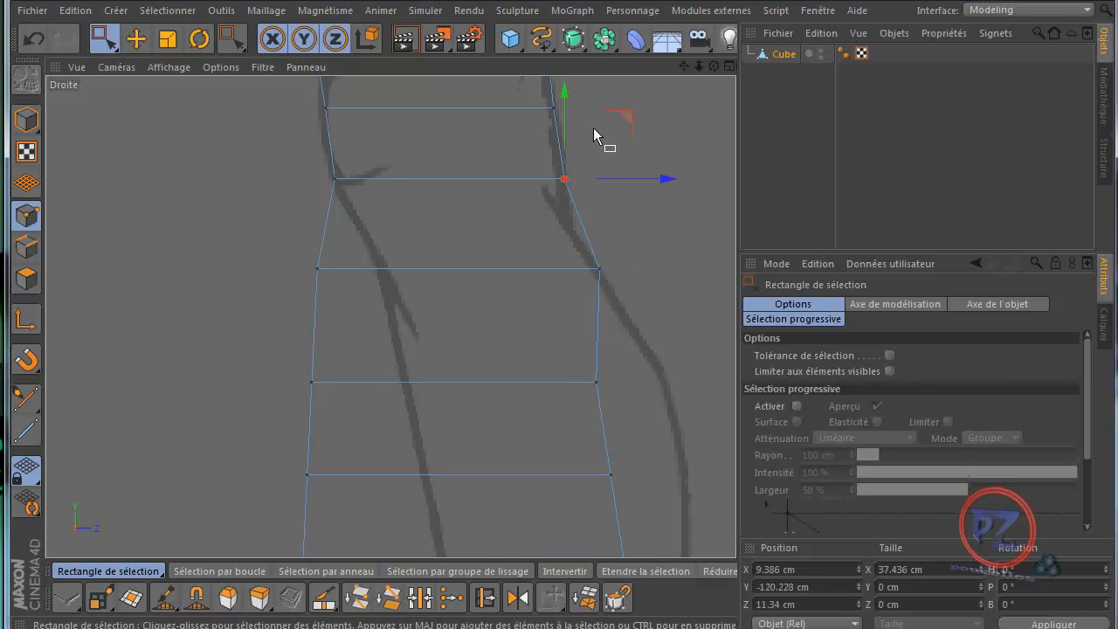
drag(565, 96, 576, 120)
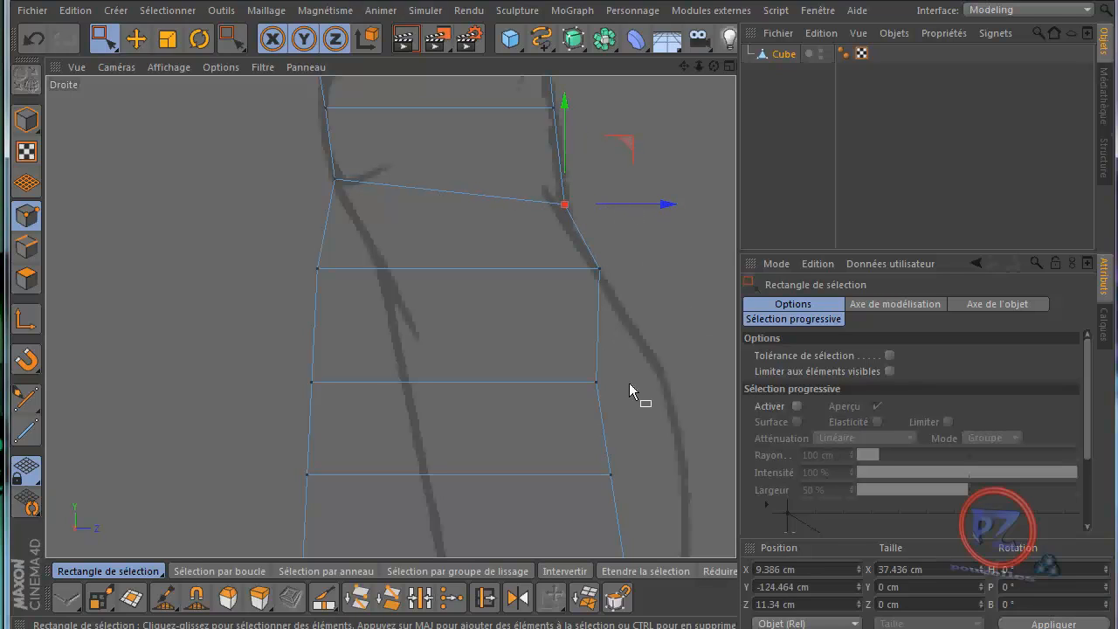
Pull the back points of the two lowest loops out to the calf outline, the upper one to about Z 28.5 cm.
drag(633, 362, 530, 418)
drag(711, 383, 541, 282)
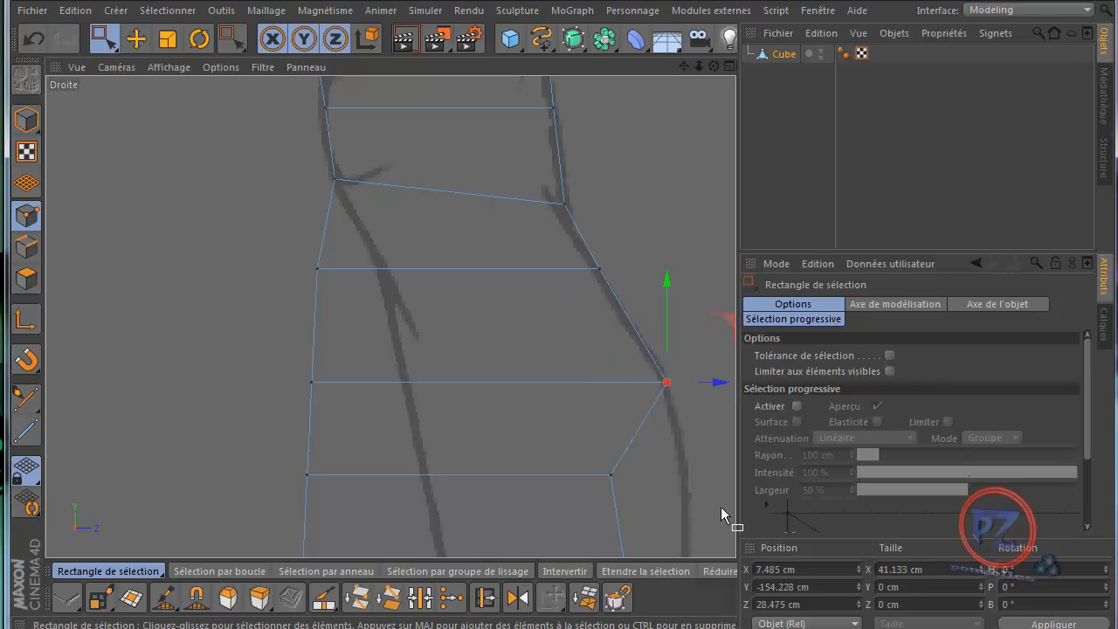
drag(638, 454, 580, 517)
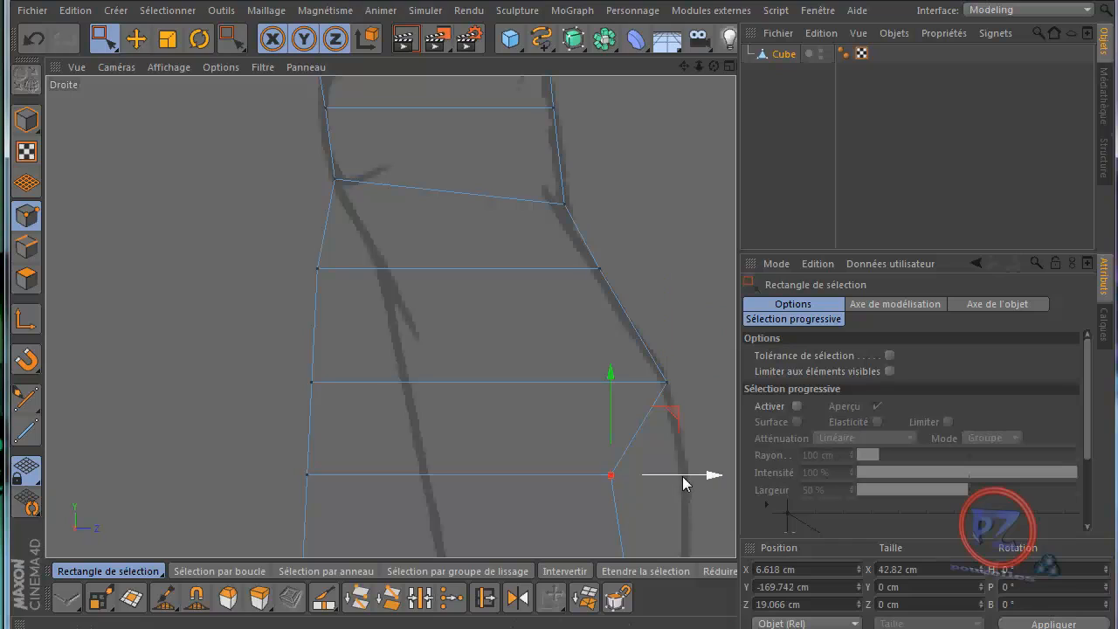
drag(711, 475, 559, 290)
Fit the front points of the three lower loops to the shin outline, the last two to about Z -14.9 and -12.1 cm.
drag(328, 308, 337, 313)
drag(421, 267, 482, 275)
drag(352, 359, 266, 417)
drag(417, 393, 514, 390)
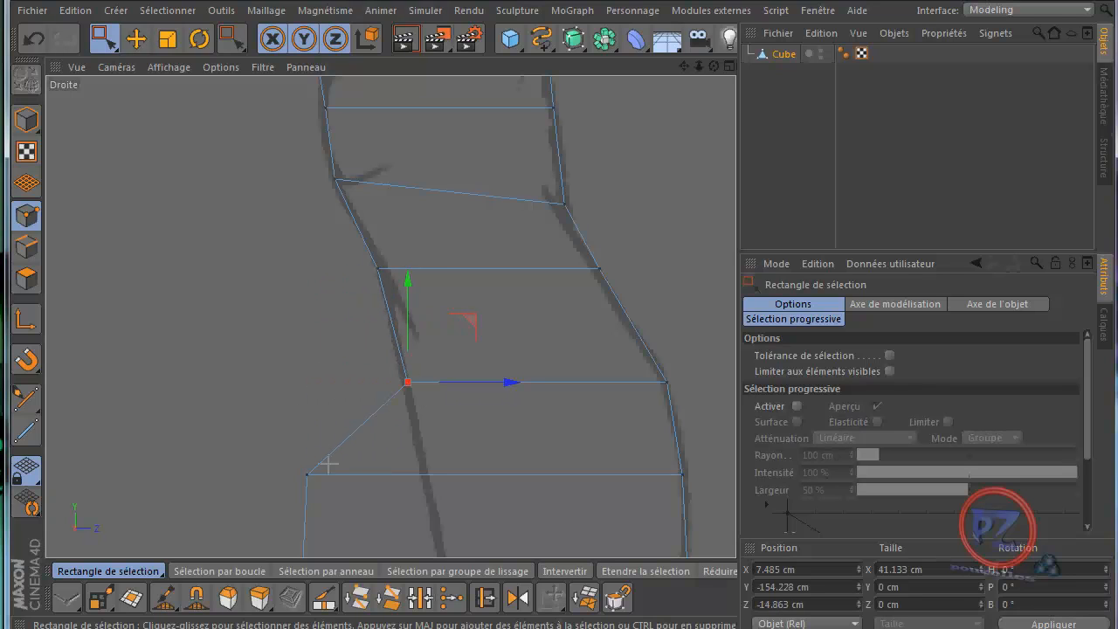
drag(286, 442, 343, 505)
drag(407, 477, 525, 477)
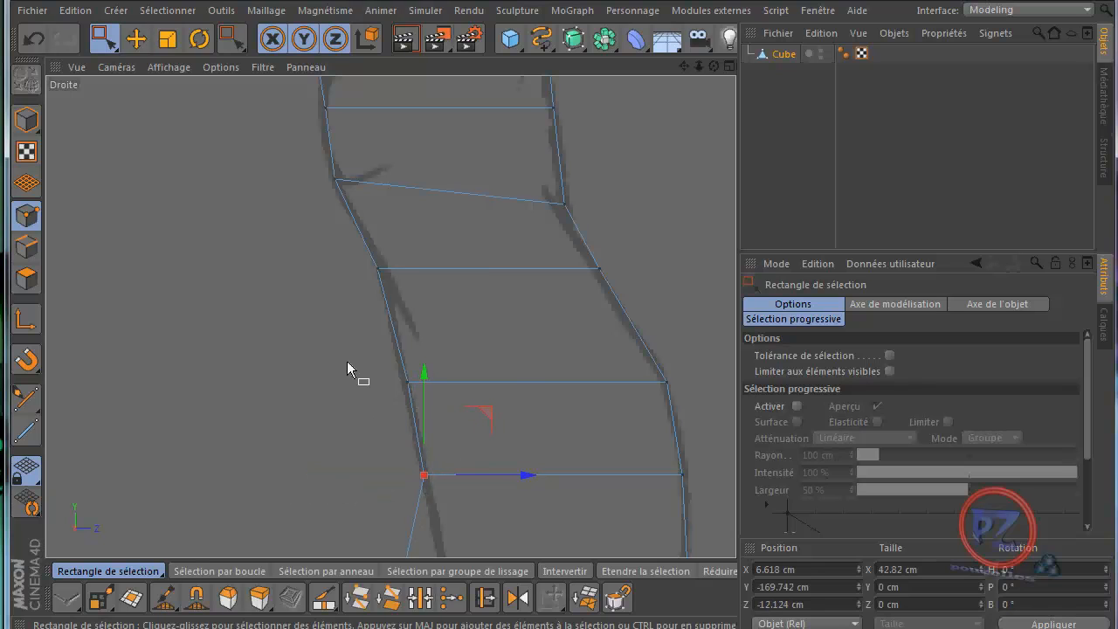
In the front view, move the two loops just below the kneecap onto the knee outline, with their outer points at about X 29.5 cm.
middle_click(265, 395)
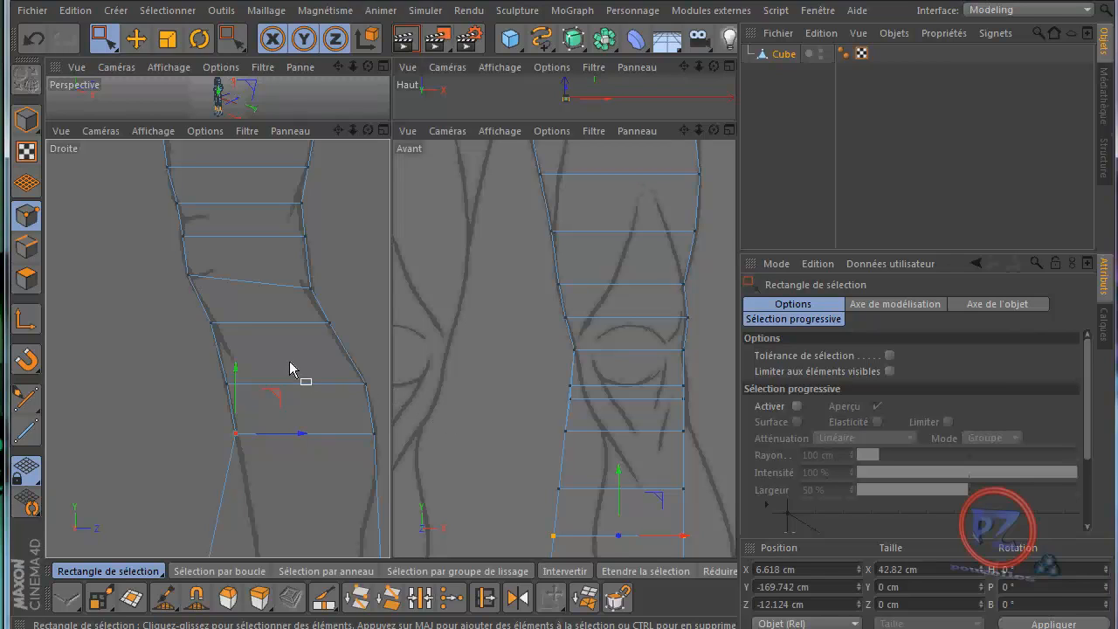
middle_click(511, 386)
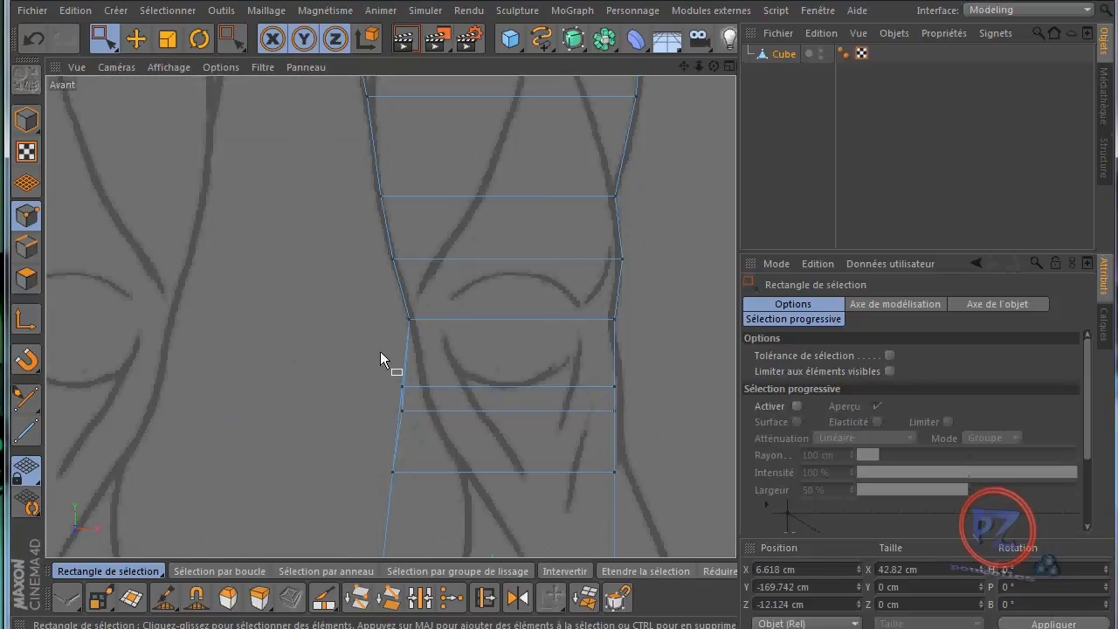
drag(381, 359, 418, 432)
middle_click(277, 436)
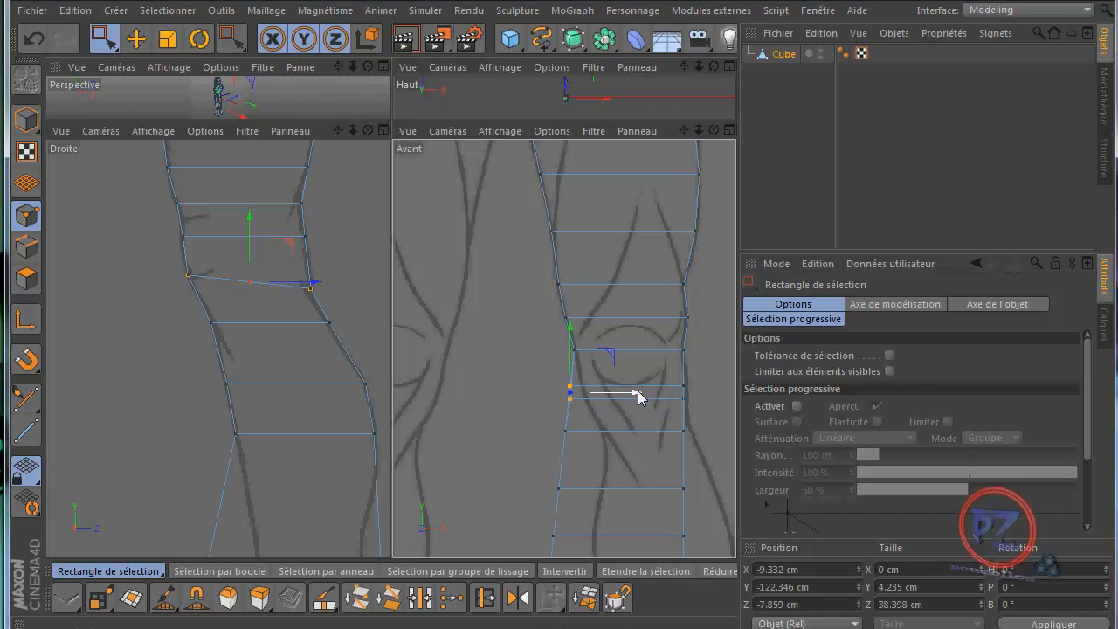
middle_click(490, 423)
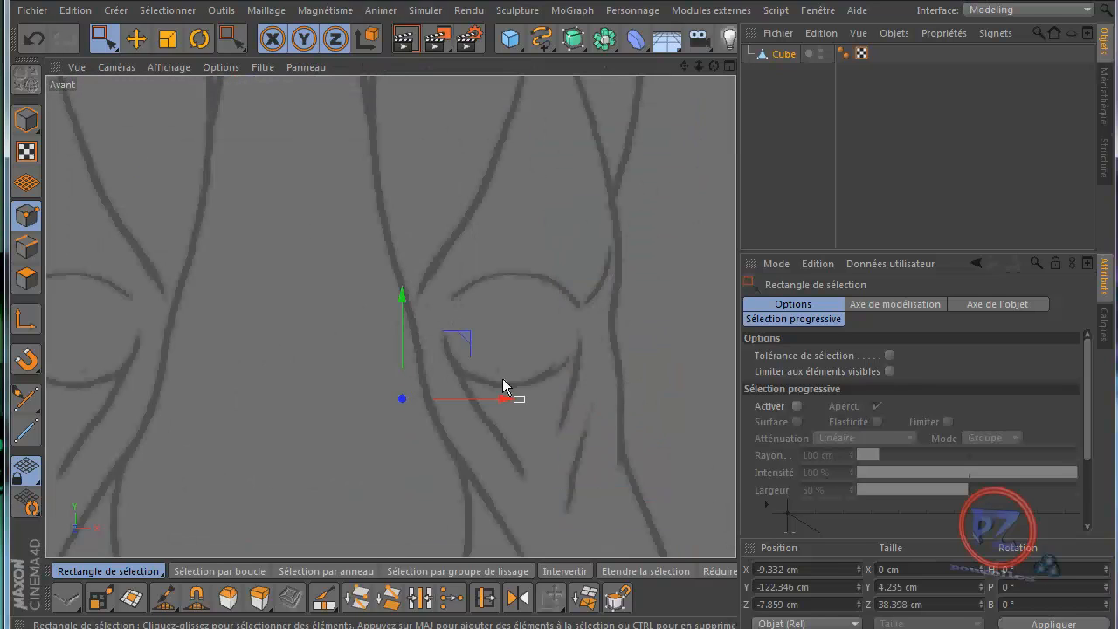
drag(503, 399, 529, 402)
drag(638, 372, 599, 427)
drag(712, 401, 725, 402)
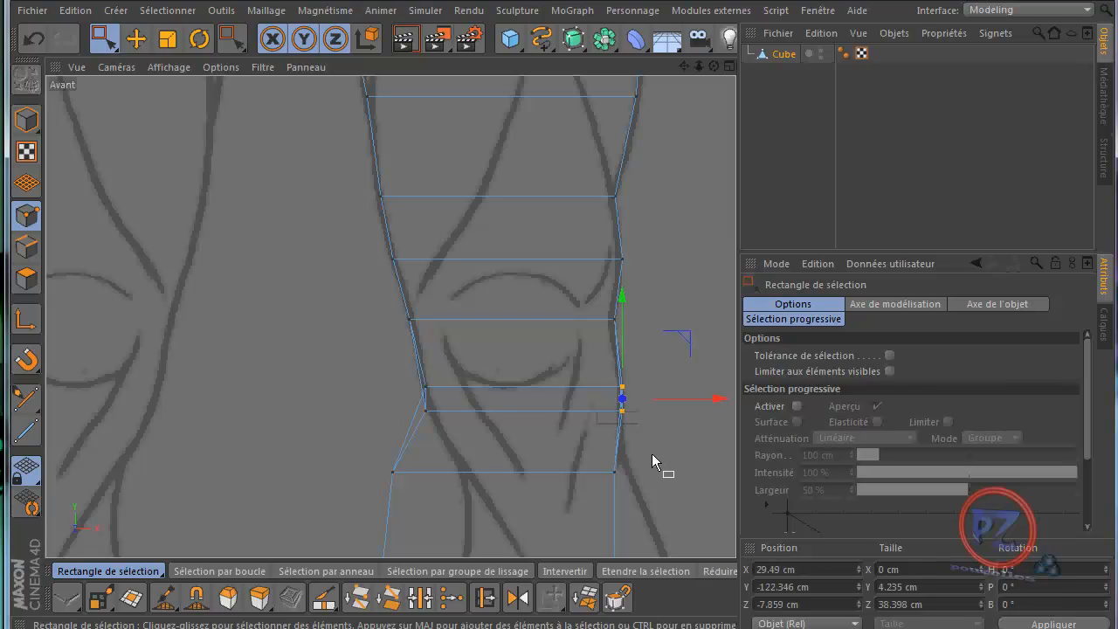
Fit the next loop down to the front-view outline, its outer point at about X 30.2 cm and inner point at about X 0.7 cm.
drag(653, 456, 580, 490)
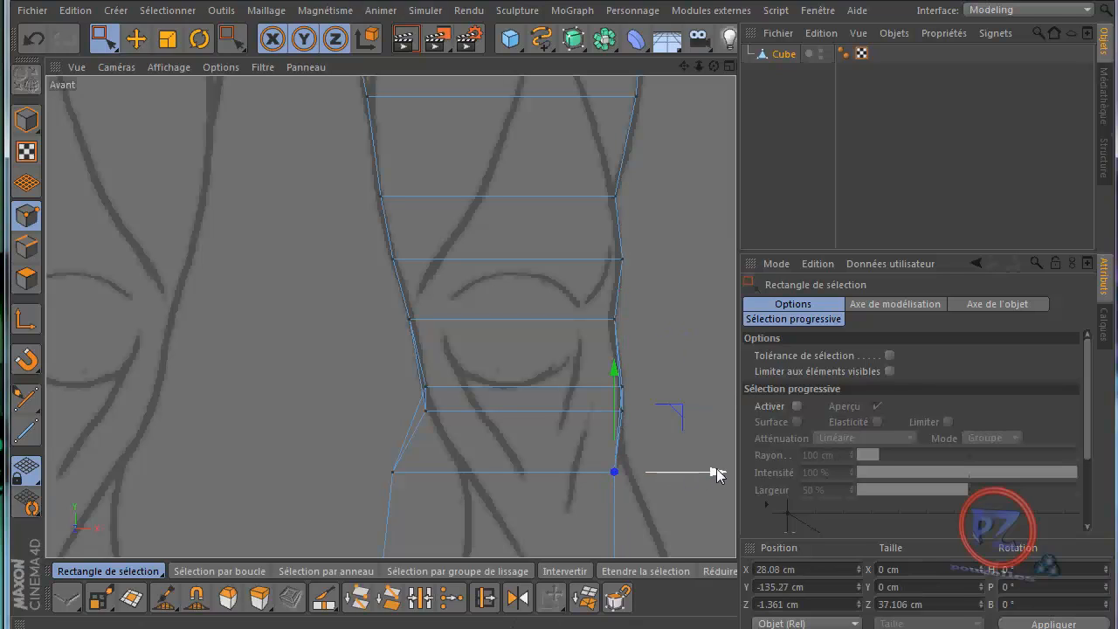
drag(716, 473, 728, 473)
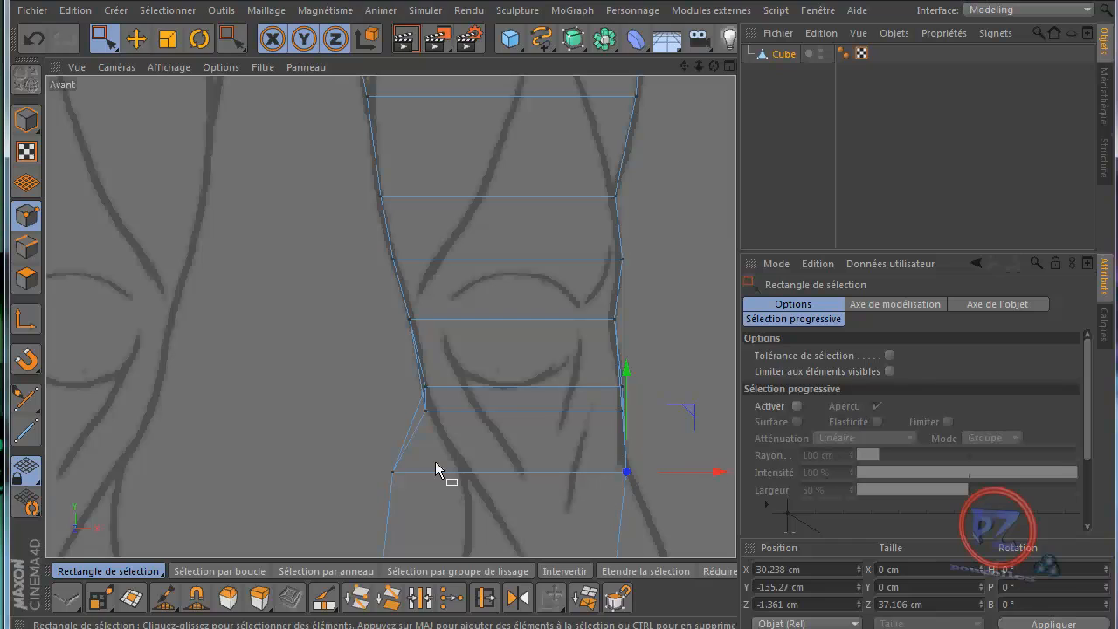
drag(377, 490, 381, 489)
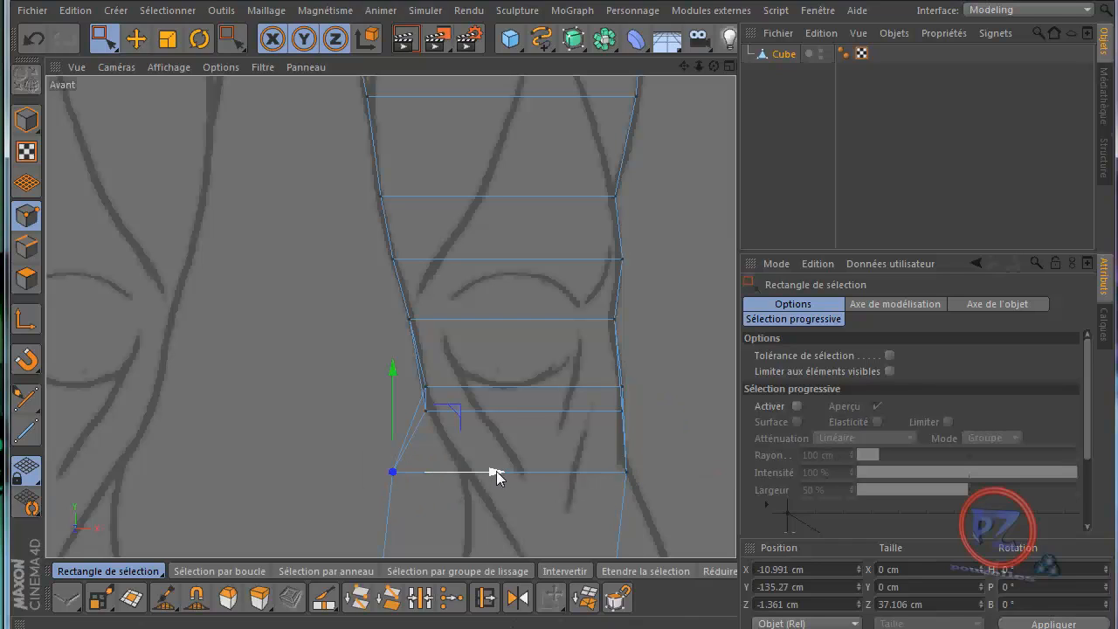
drag(496, 471, 564, 470)
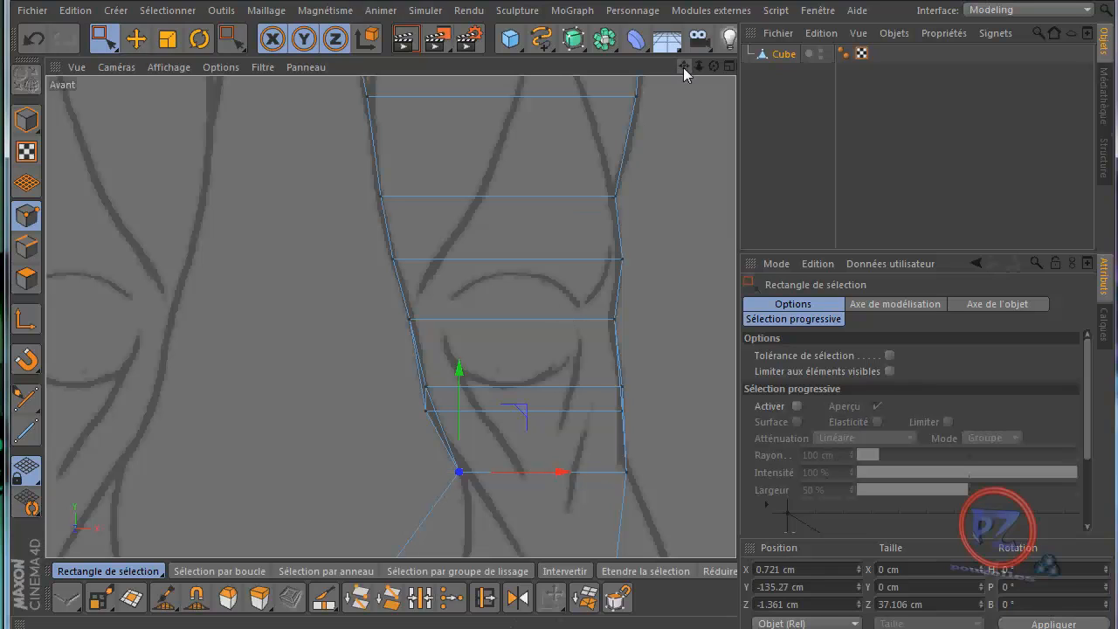
Pull the outer points of the two calf loops out to the calf's outer outline in the front view.
drag(683, 67, 558, 294)
click(596, 208)
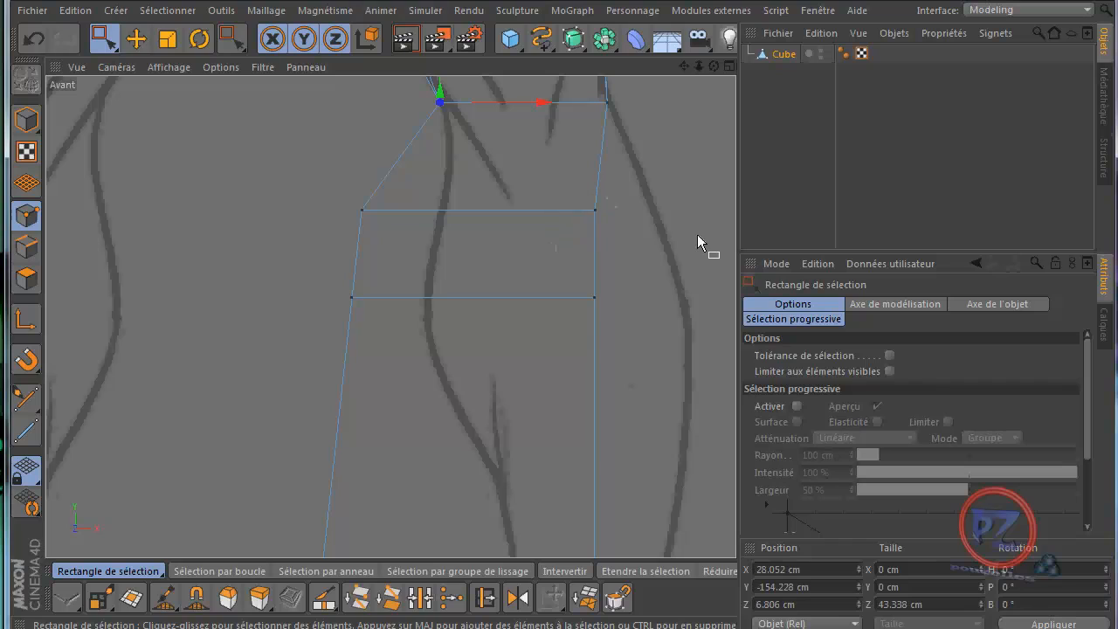
drag(691, 211, 580, 297)
drag(585, 209, 534, 320)
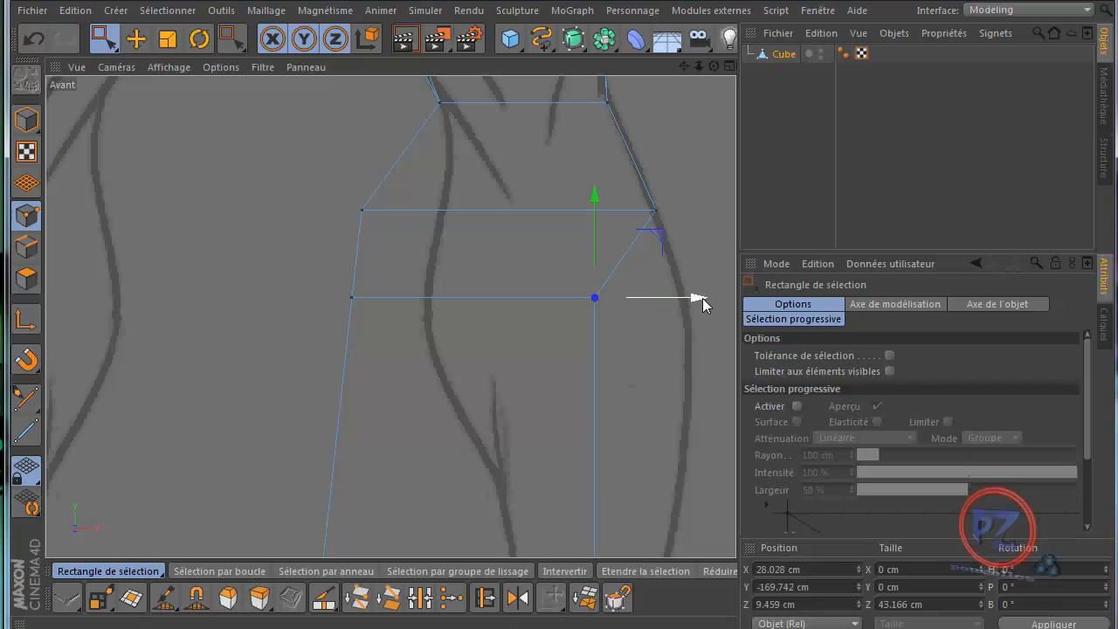
drag(702, 298, 560, 298)
Move the inner points of the two calf loops onto the inner outline, at about X 1.1 cm and X -1.8 cm.
drag(373, 179, 345, 243)
drag(464, 212, 539, 211)
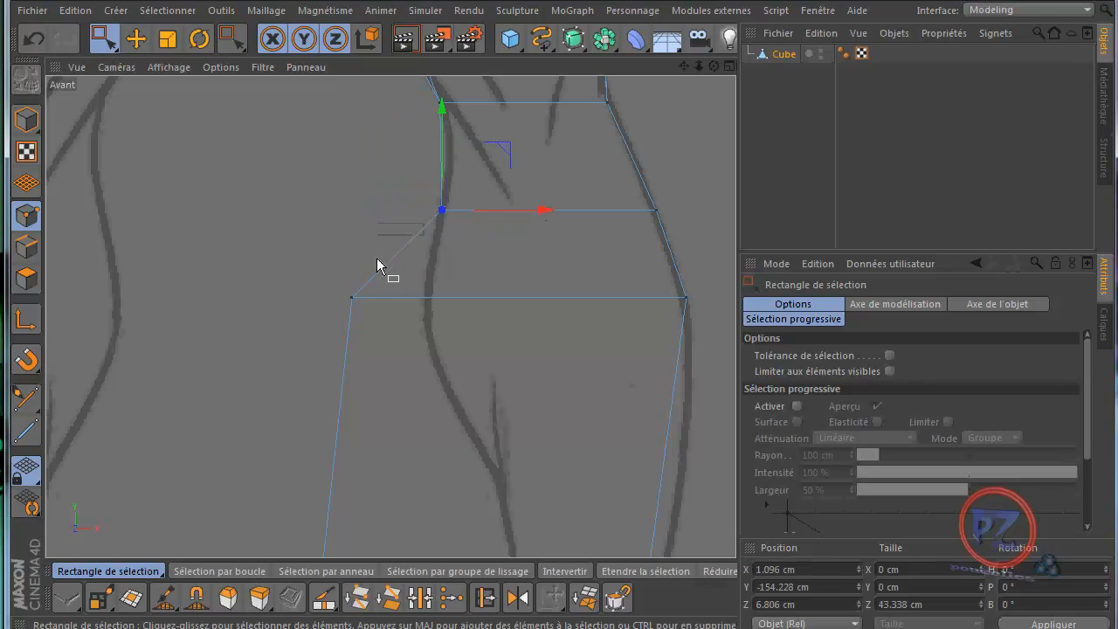
drag(324, 361, 380, 275)
drag(448, 298, 527, 301)
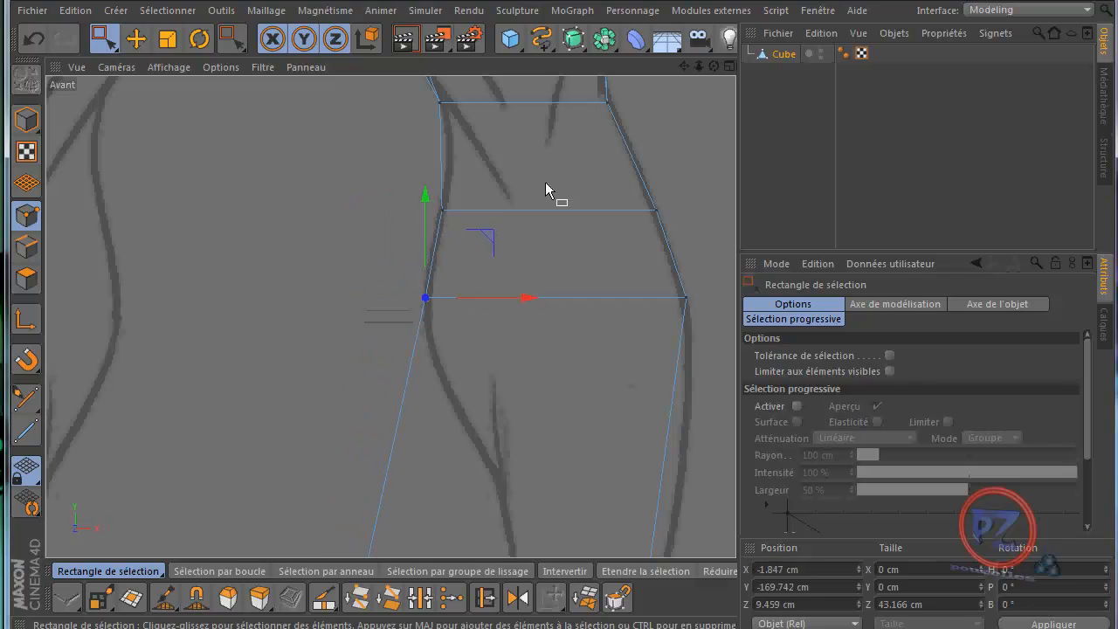
Cut a new edge loop with the Knife between the loop below the knee and the upper calf loop, at about Y -142.9 cm.
drag(686, 65, 559, 296)
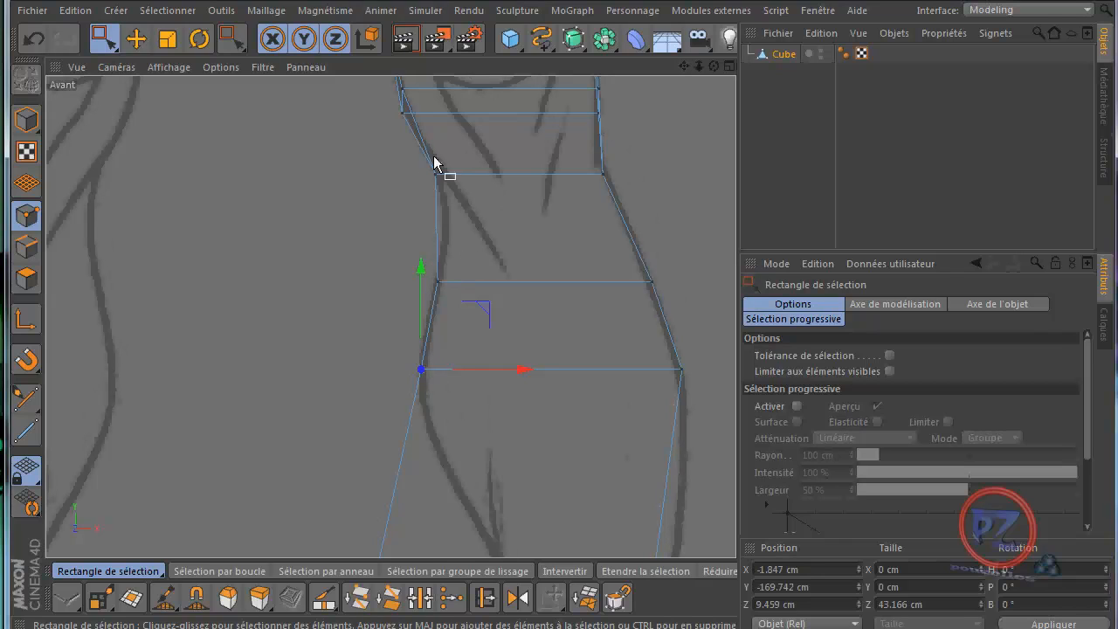
key(k)
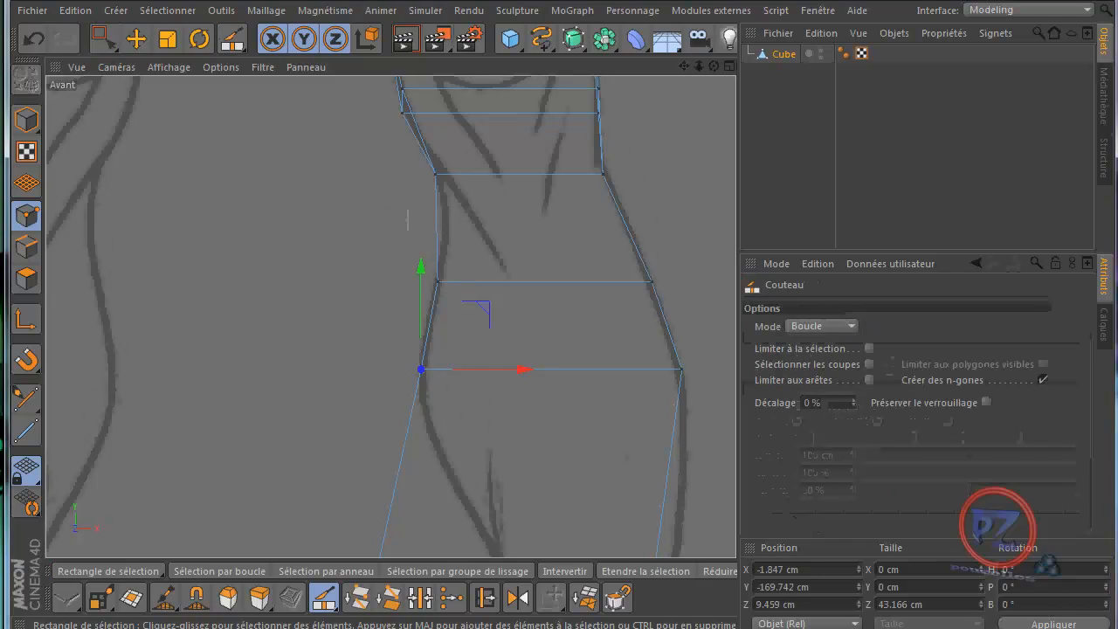
click(397, 226)
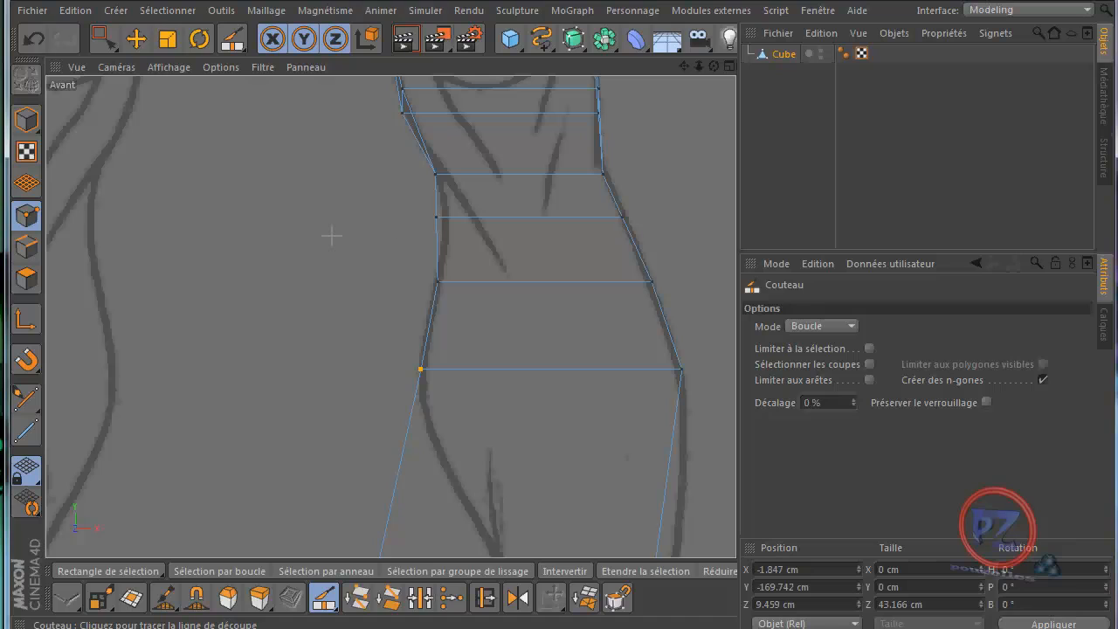
key(0)
Fit the new loop to the leg outline, its inner point at about X 2.7 cm and outer point at about X 34.2 cm.
drag(390, 206, 458, 233)
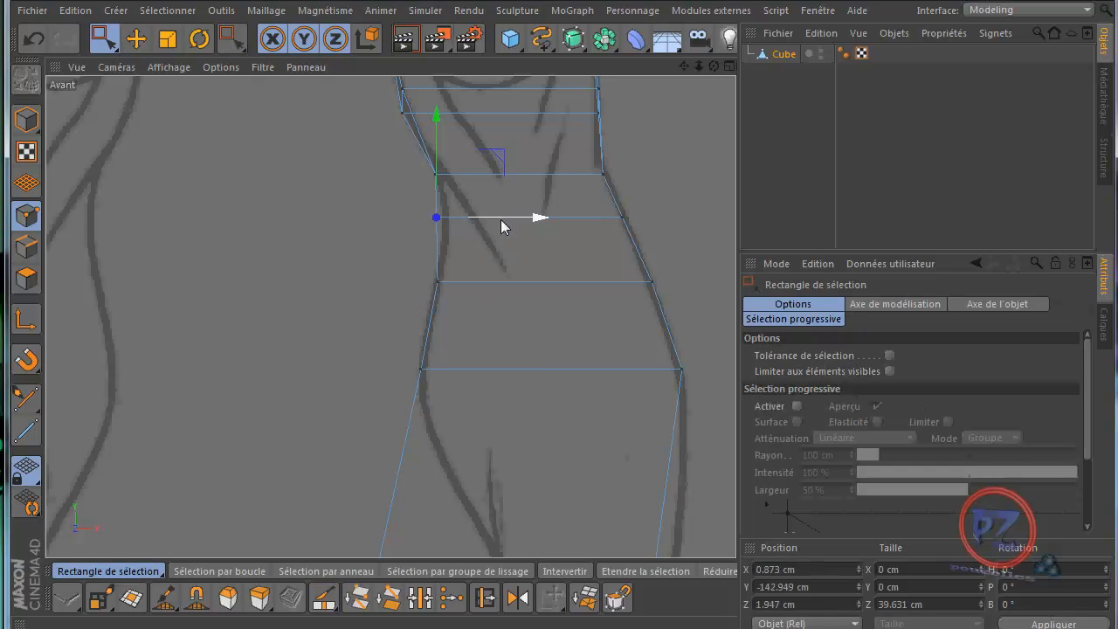
drag(539, 222, 550, 221)
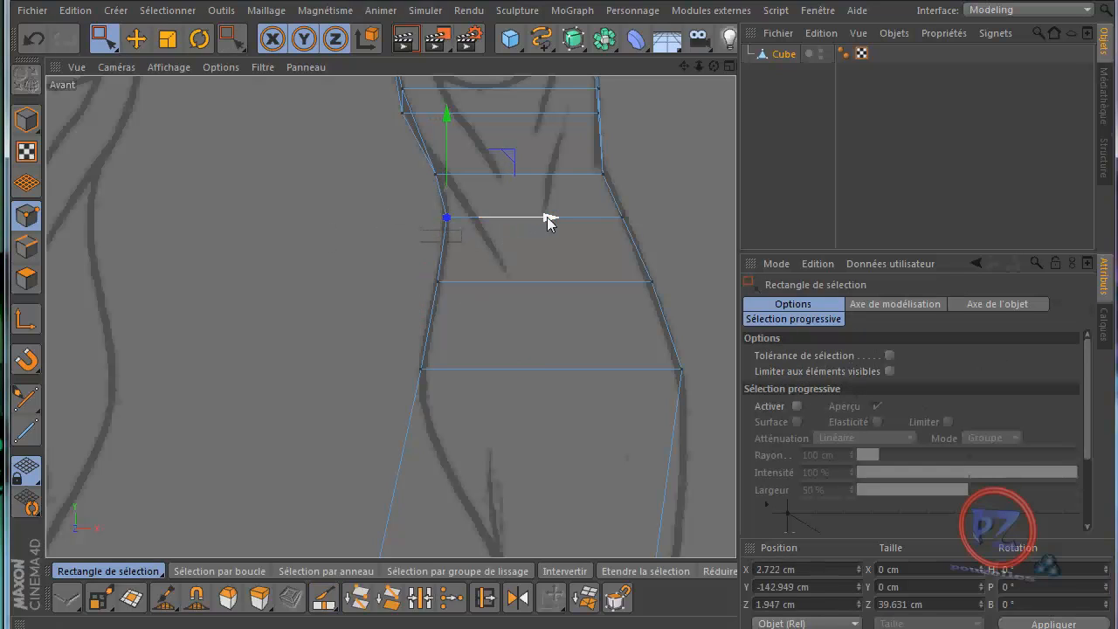
drag(617, 231, 611, 232)
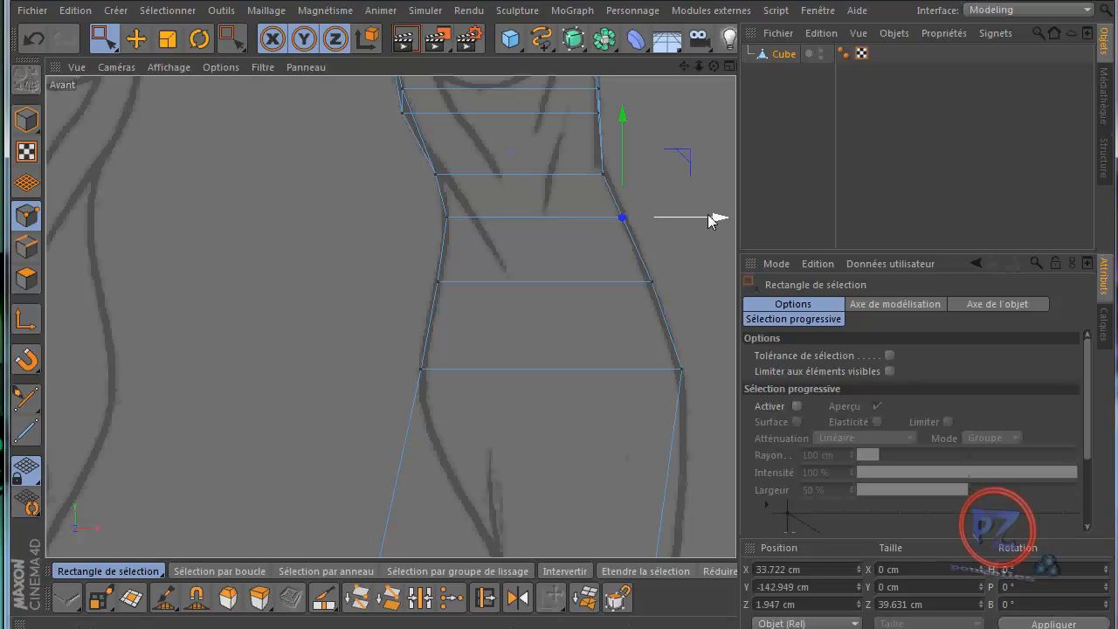
drag(708, 220, 724, 220)
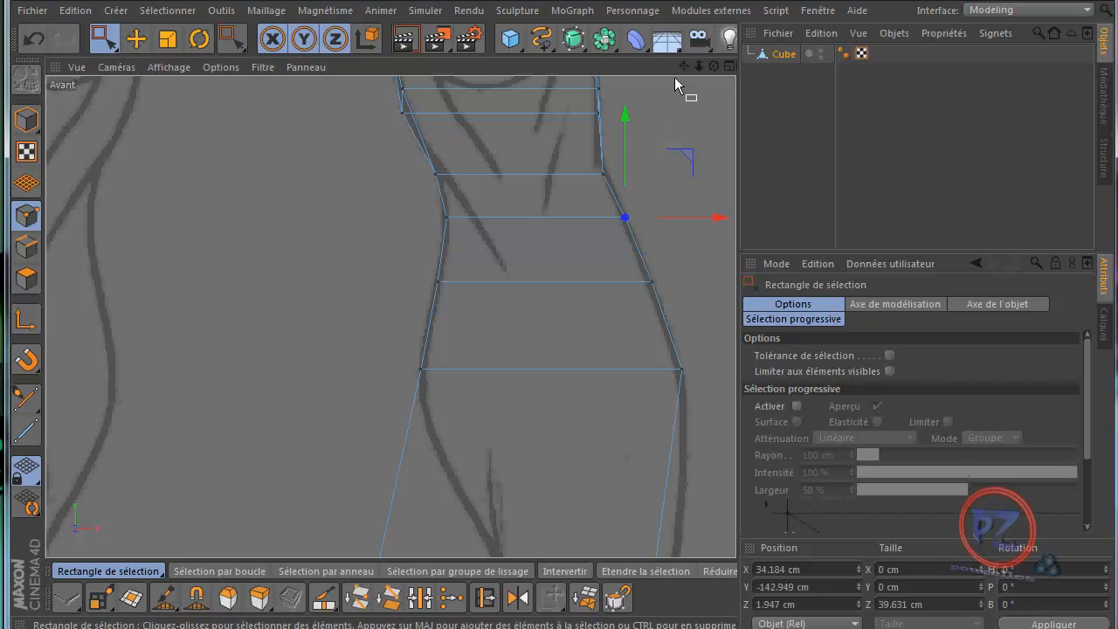
In the right view, cut three edge loops with the Knife: two across the lower calf and one just above the ankle.
drag(685, 67, 559, 295)
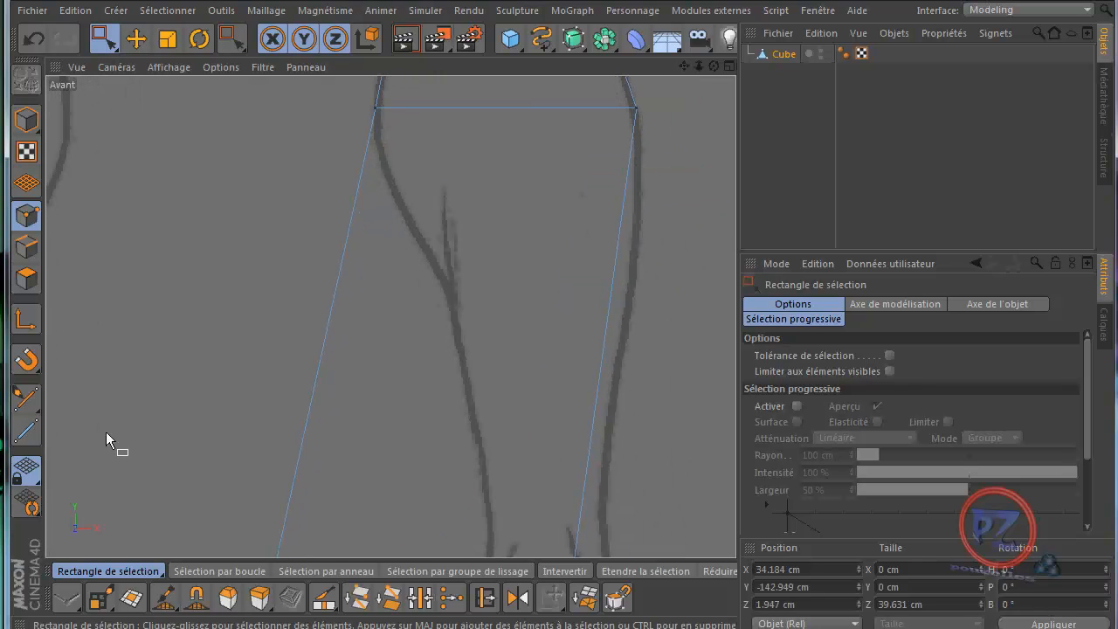
middle_click(160, 453)
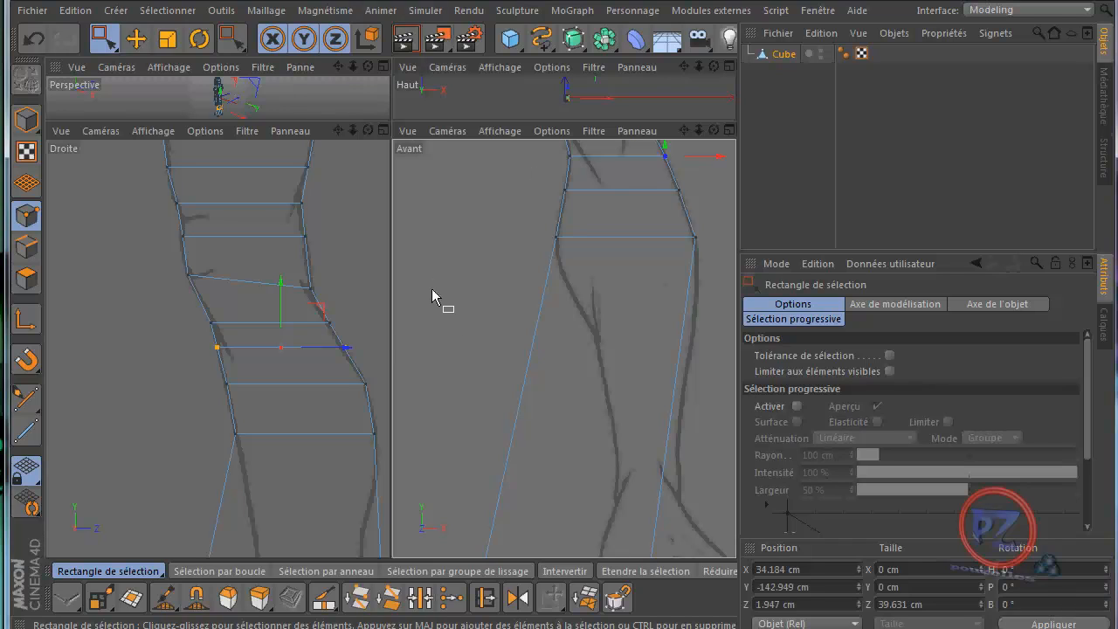
middle_click(380, 268)
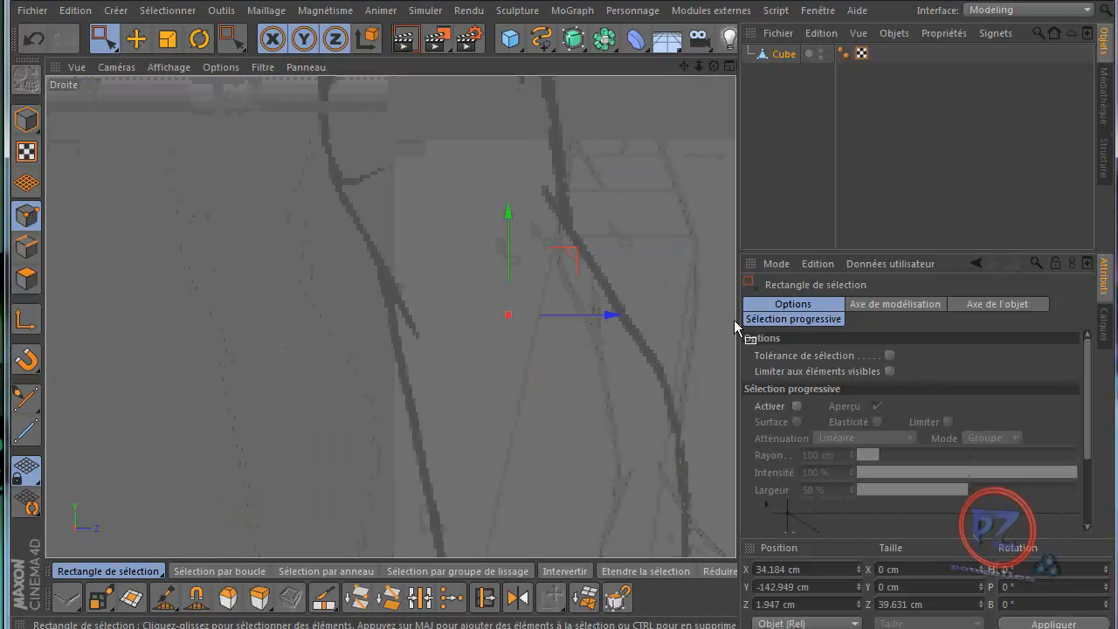
drag(682, 66, 559, 290)
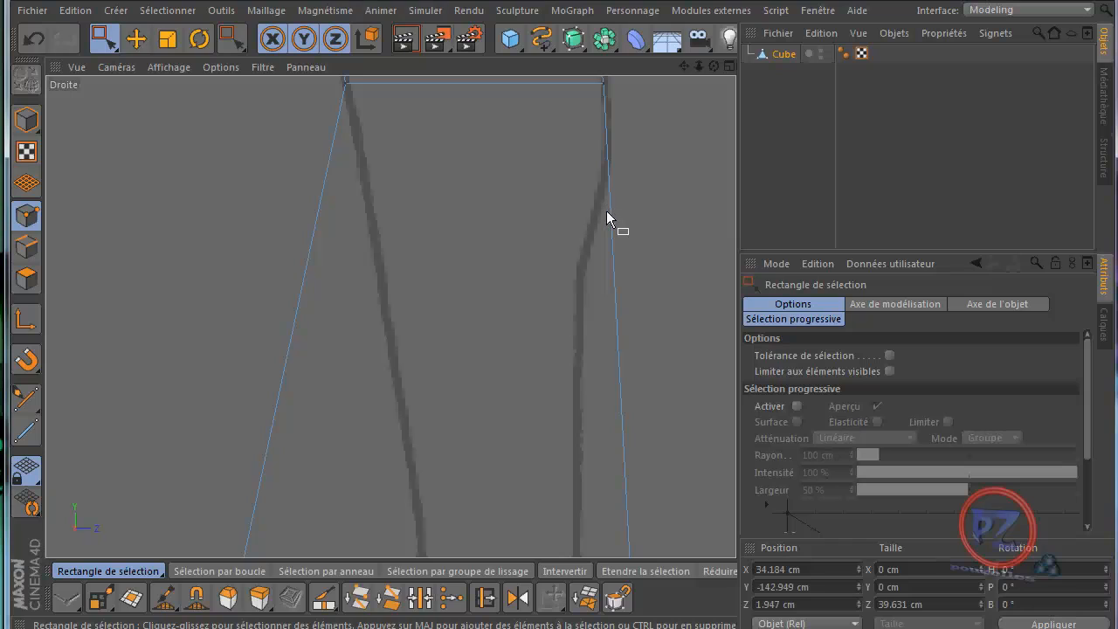
key(k)
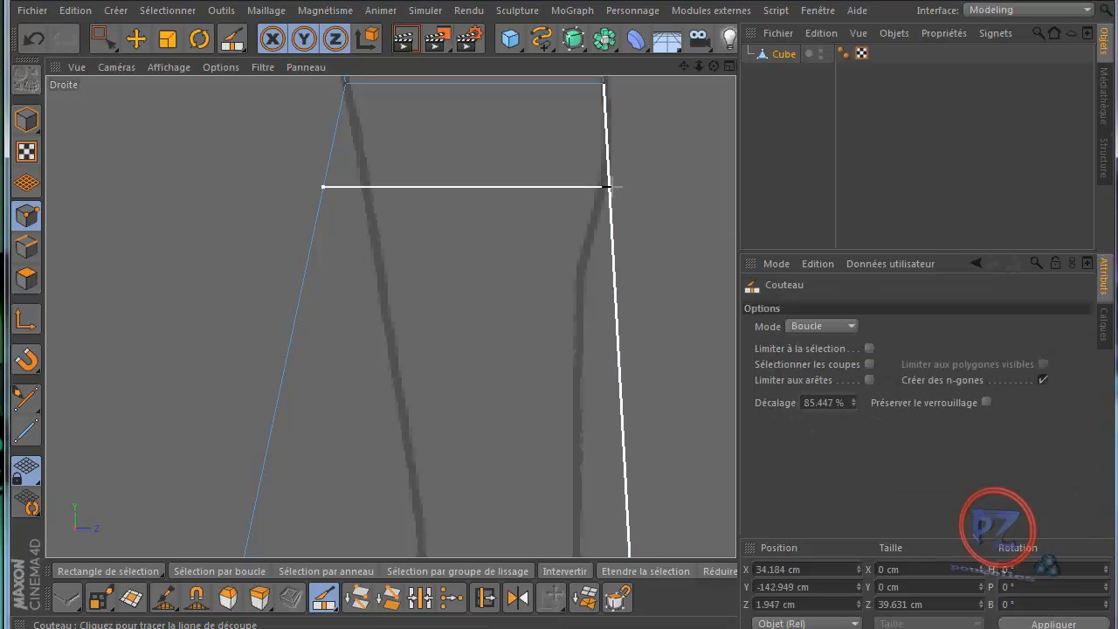
click(609, 184)
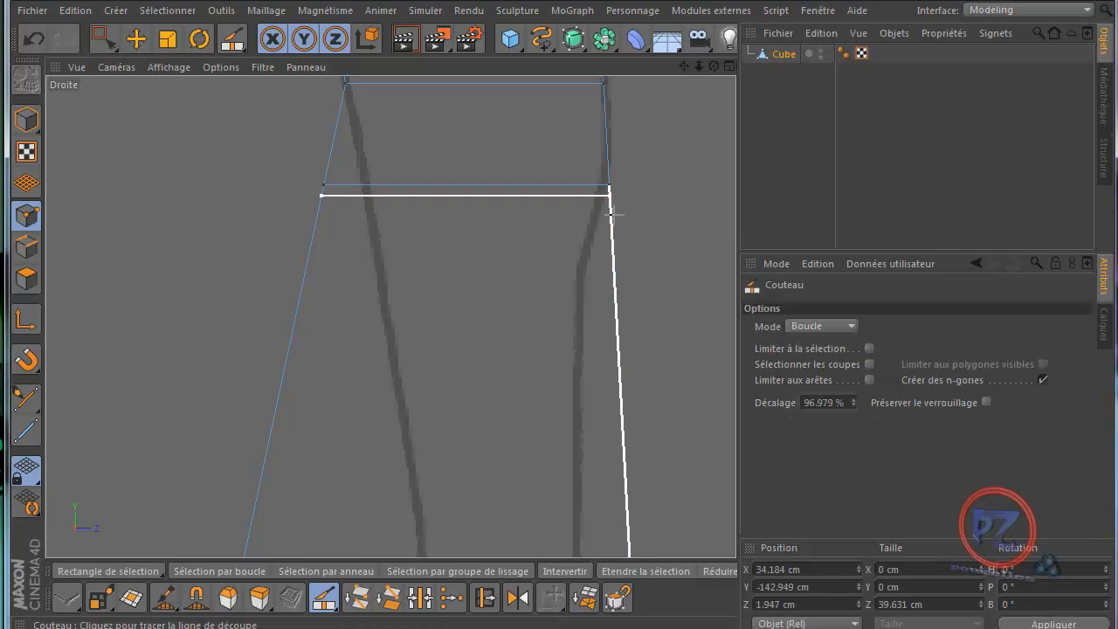
click(614, 271)
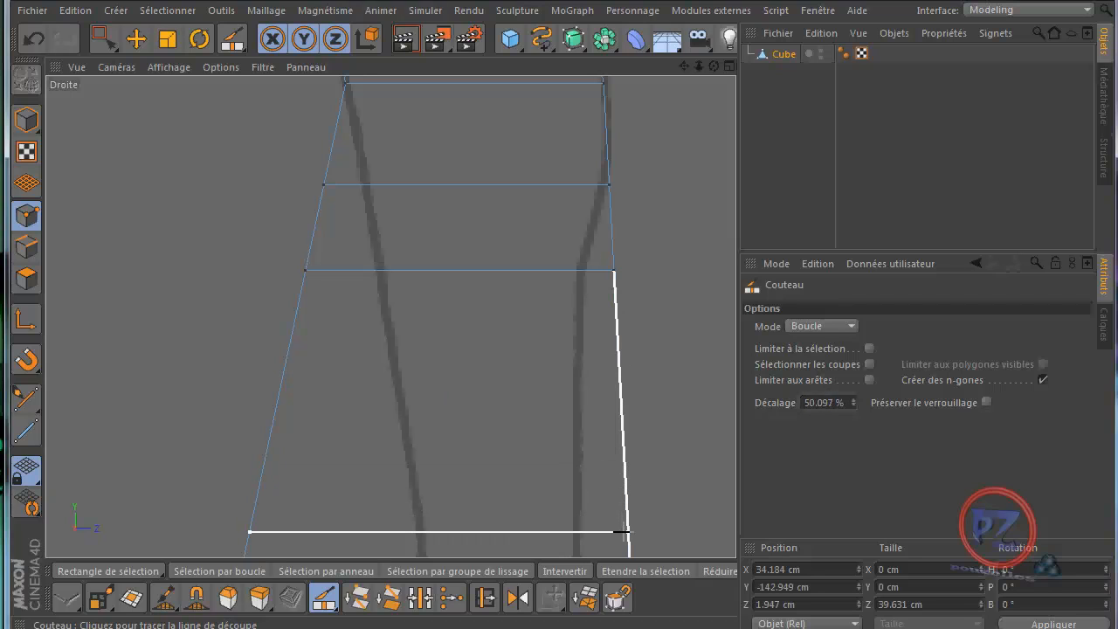
click(622, 532)
key(0)
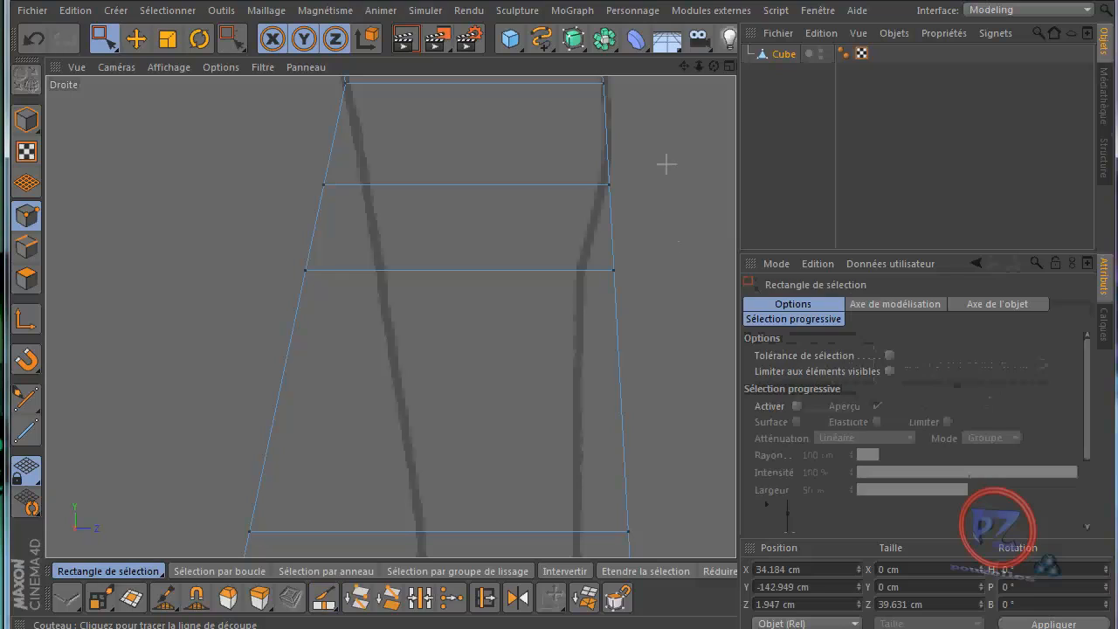
Move the back points of the two upper new loops in to the rear outline of the lower calf.
drag(661, 163, 572, 201)
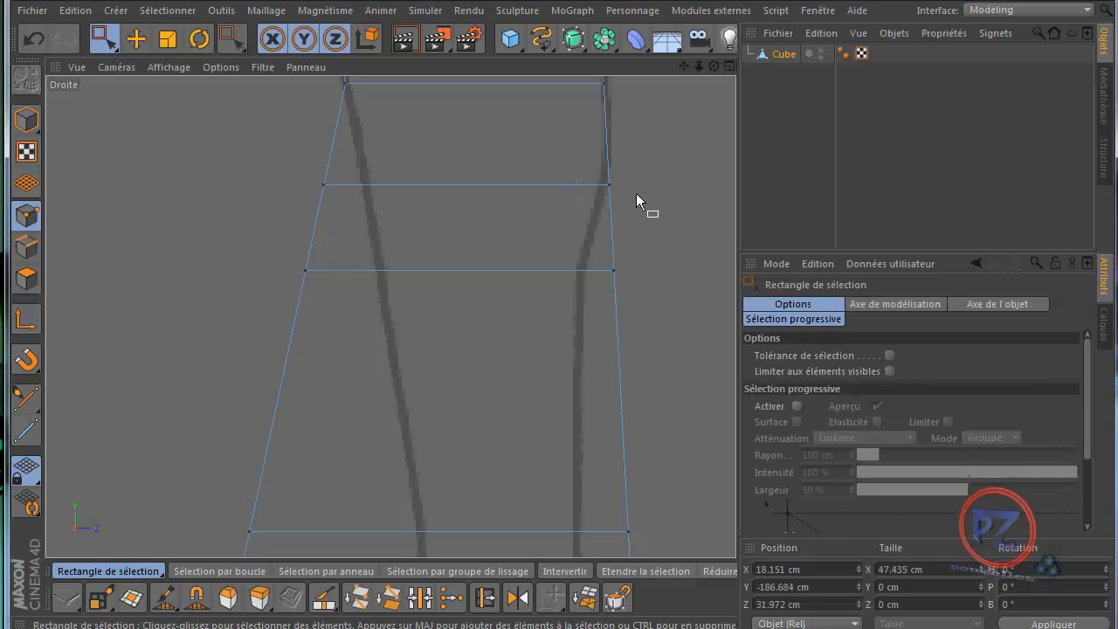
drag(710, 190, 706, 192)
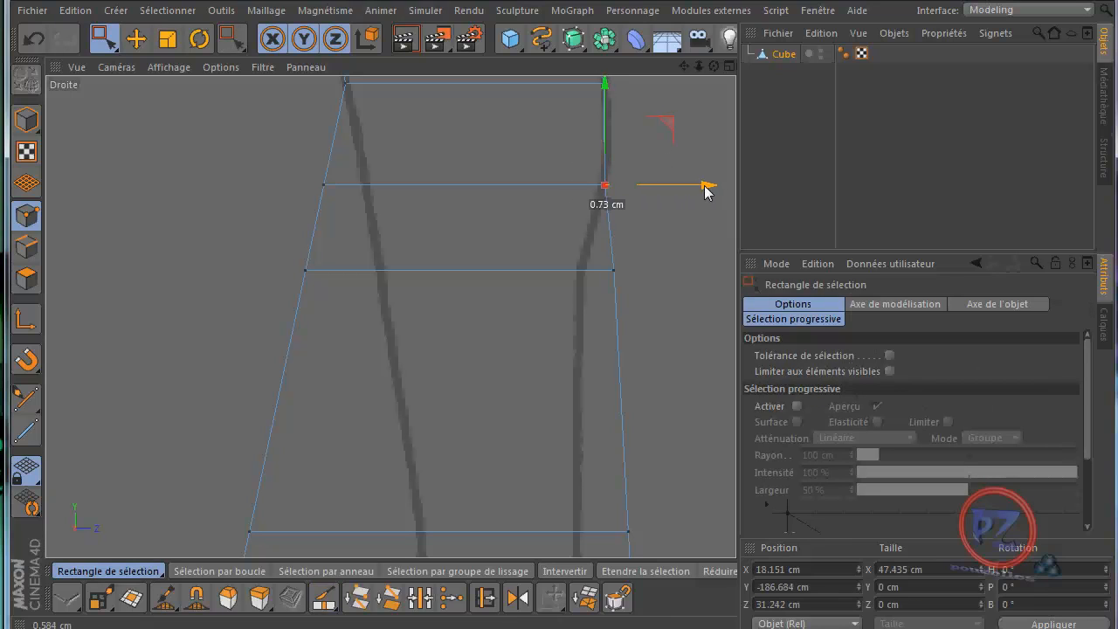
drag(661, 228, 583, 313)
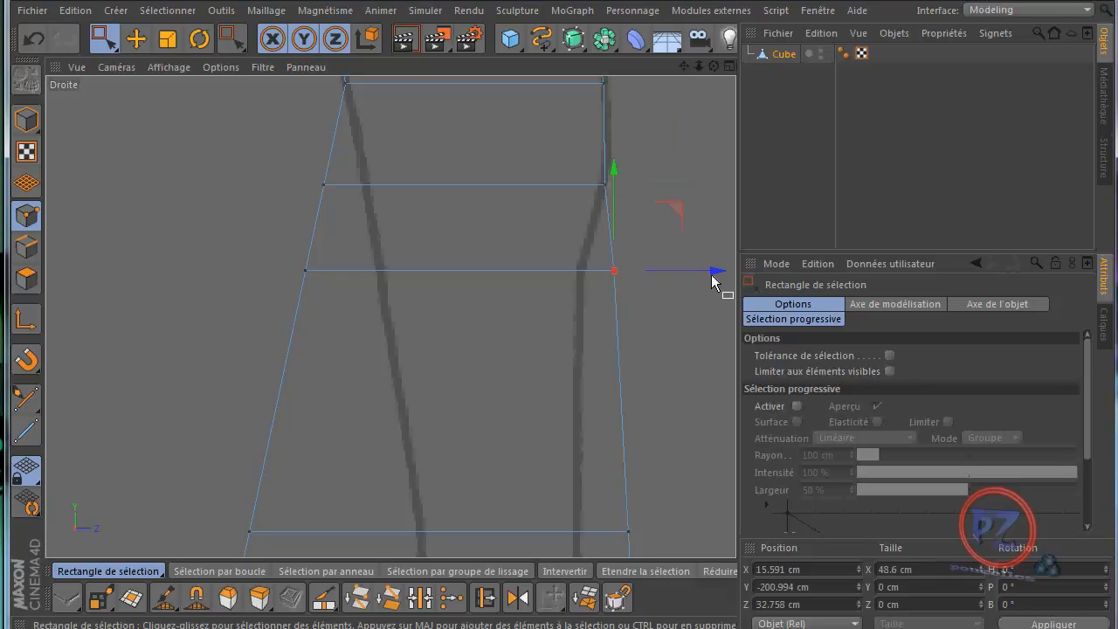
drag(714, 278, 681, 280)
Pull the back point of the existing loop directly above the new ones out to about Z 31.5 cm on the calf outline.
drag(685, 68, 559, 320)
drag(636, 161, 573, 204)
drag(699, 178, 707, 177)
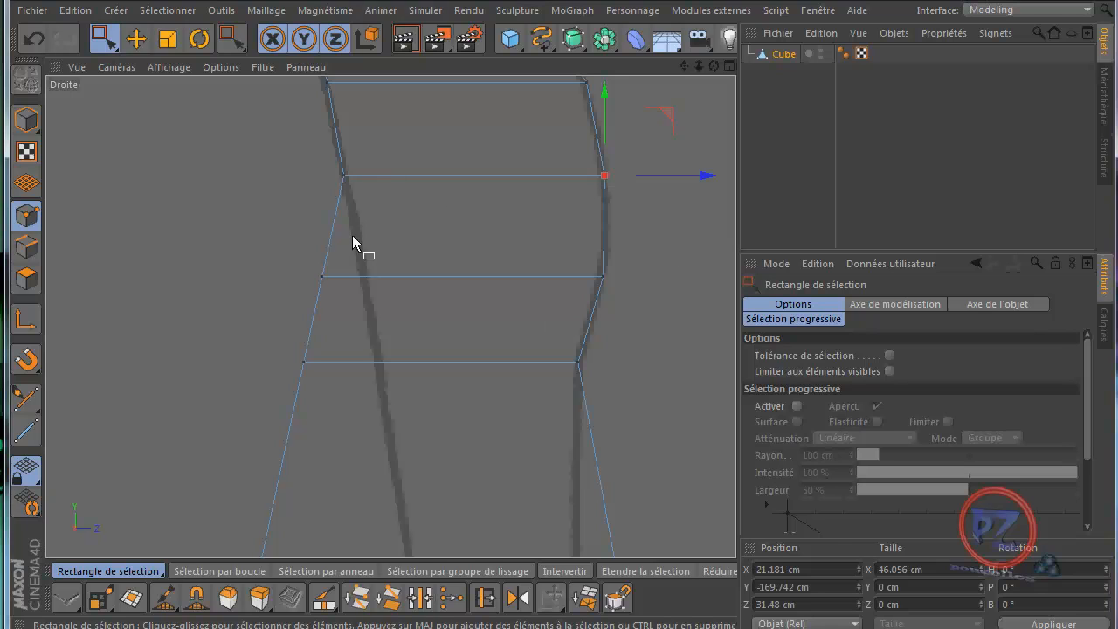
Fit the front points of the two upper new loops to the shin outline, at about Z -18.8 cm and Z -6 cm.
drag(338, 305, 310, 264)
drag(424, 279, 466, 277)
drag(339, 333, 245, 407)
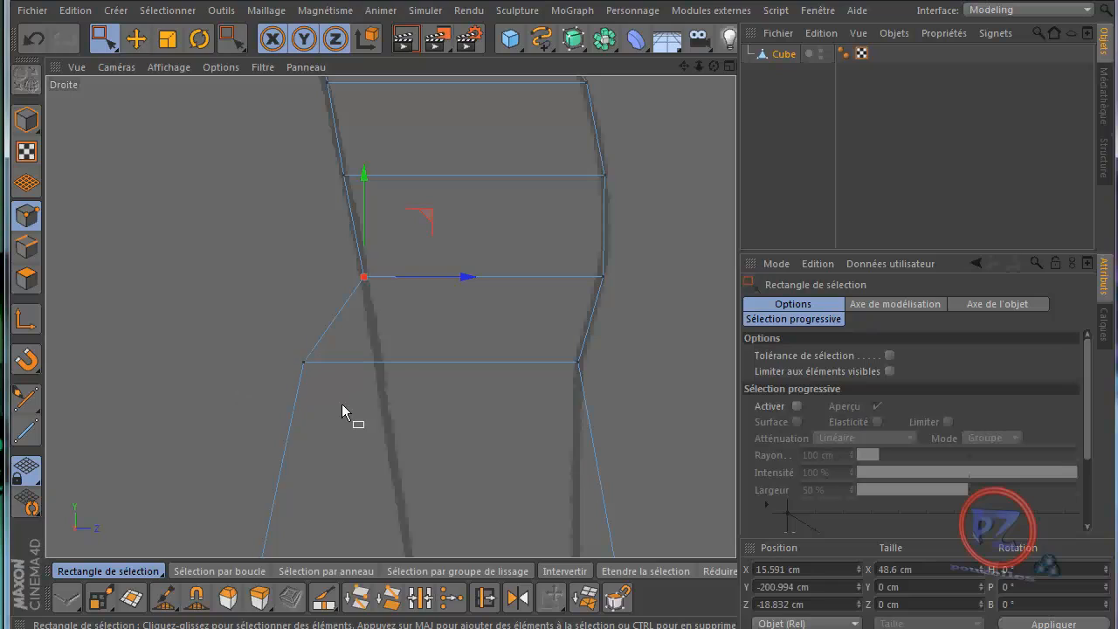
drag(401, 364, 484, 364)
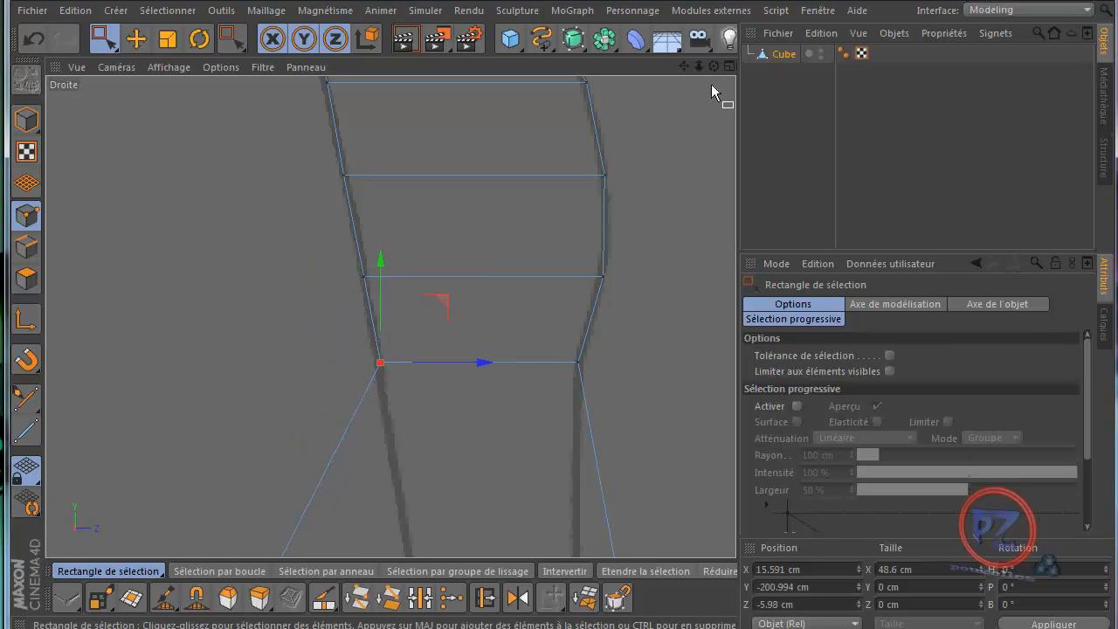
Fit the ankle loop's back and front points to the leg outline at about Z 27 cm and Z 0.3 cm, and lower the loop to about Y -250.4 cm.
mouse_move(686, 66)
mouse_down()
mouse_move(548, 256)
mouse_move(559, 291)
mouse_move(684, 90)
mouse_up()
drag(650, 289, 535, 374)
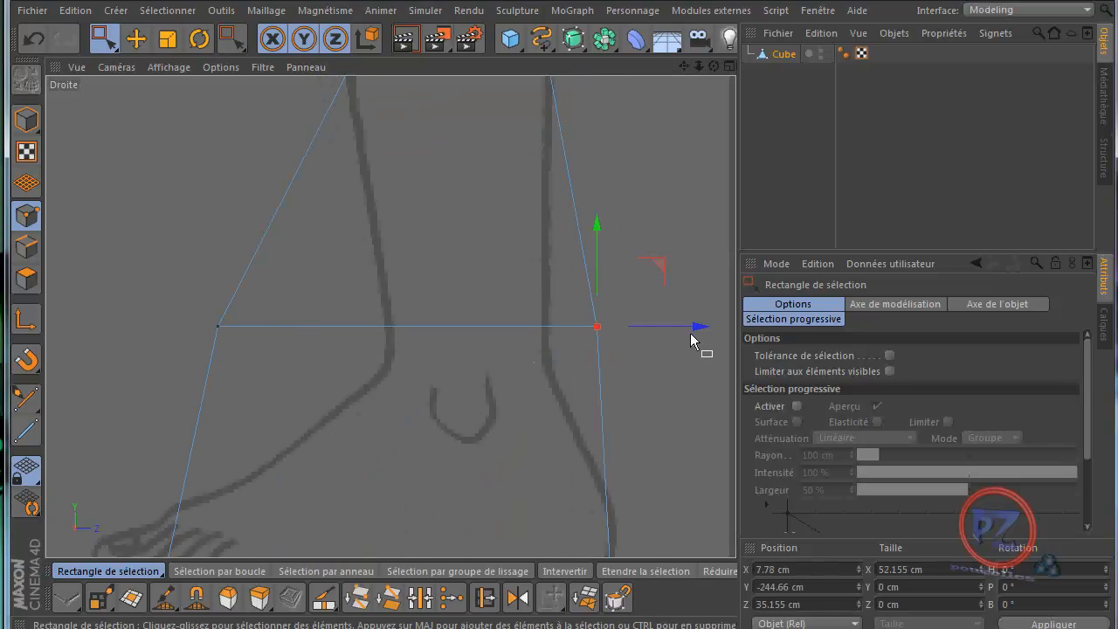
drag(702, 328, 651, 342)
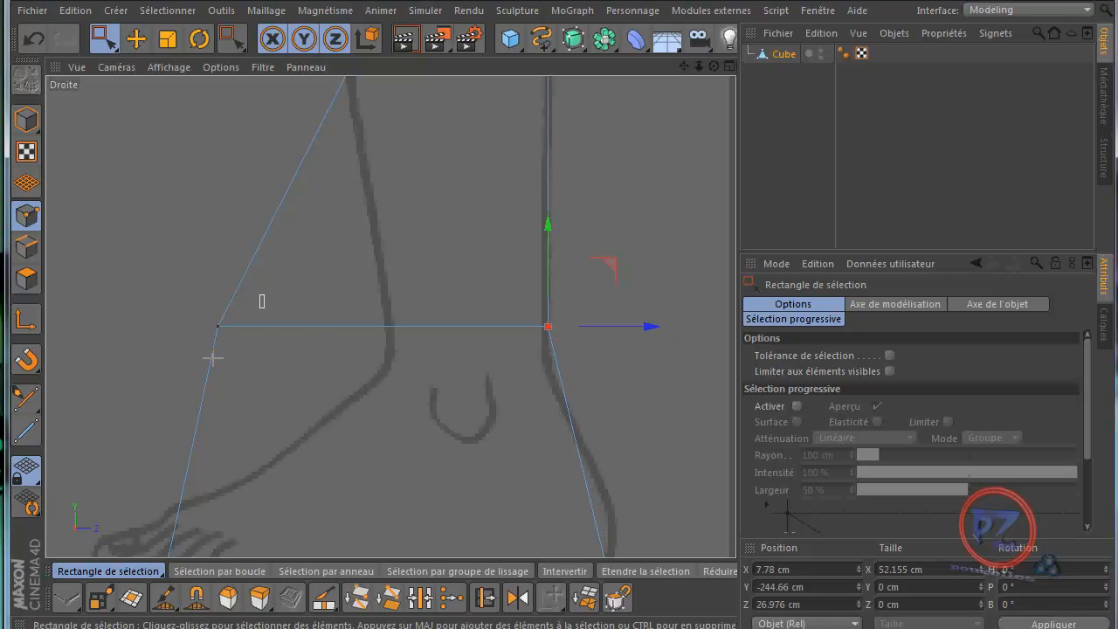
drag(263, 300, 164, 399)
drag(320, 324, 487, 335)
mouse_move(685, 67)
mouse_down()
mouse_move(560, 290)
mouse_move(553, 329)
mouse_move(564, 239)
mouse_move(562, 297)
mouse_move(609, 272)
mouse_move(275, 352)
mouse_up()
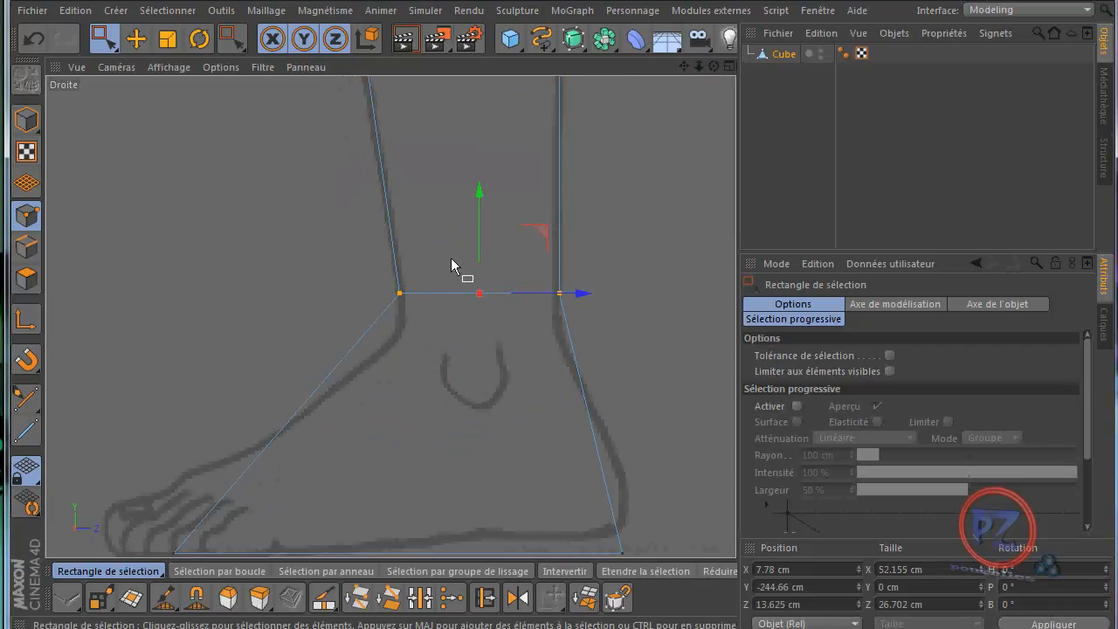
drag(480, 189, 482, 232)
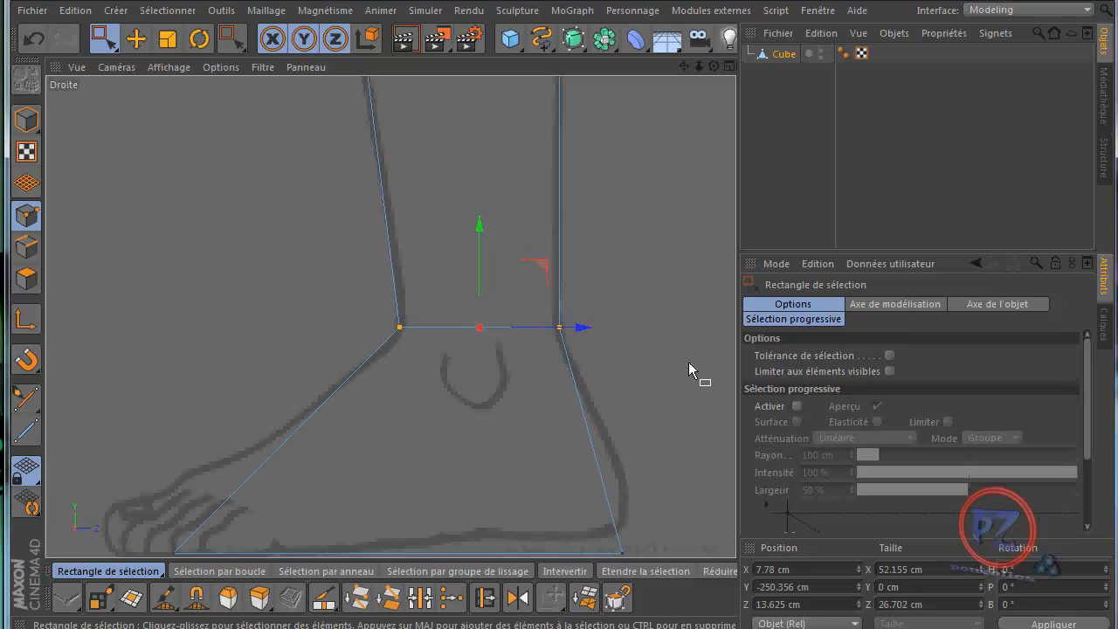
In the front view, move the outer points of the two lower calf loops out to the leg outline, the upper one to about X 45 cm.
middle_click(640, 325)
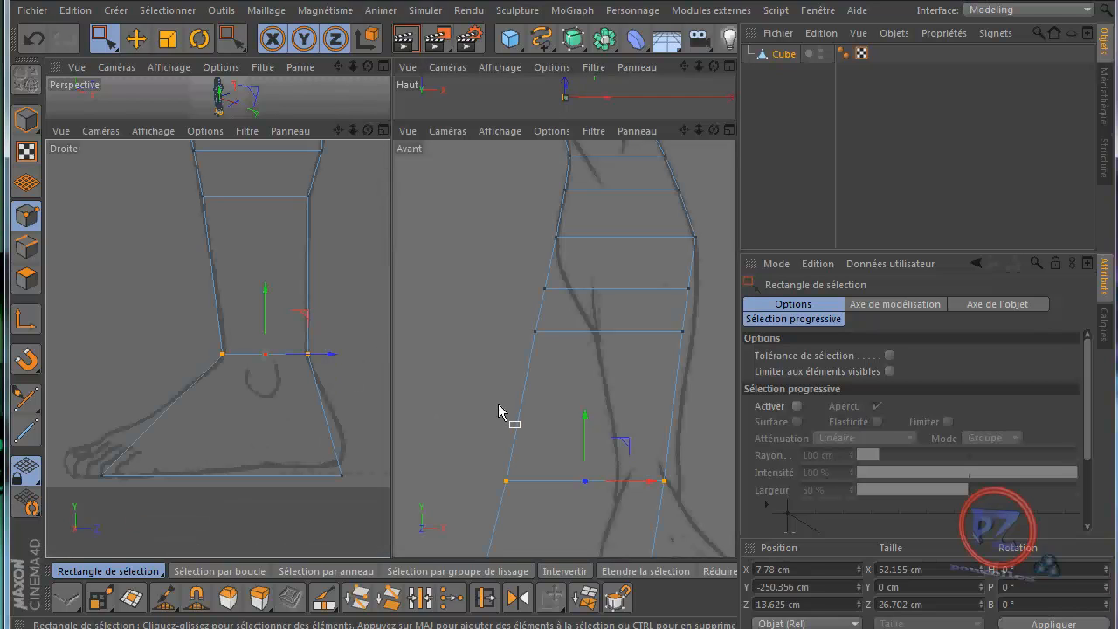
middle_click(498, 403)
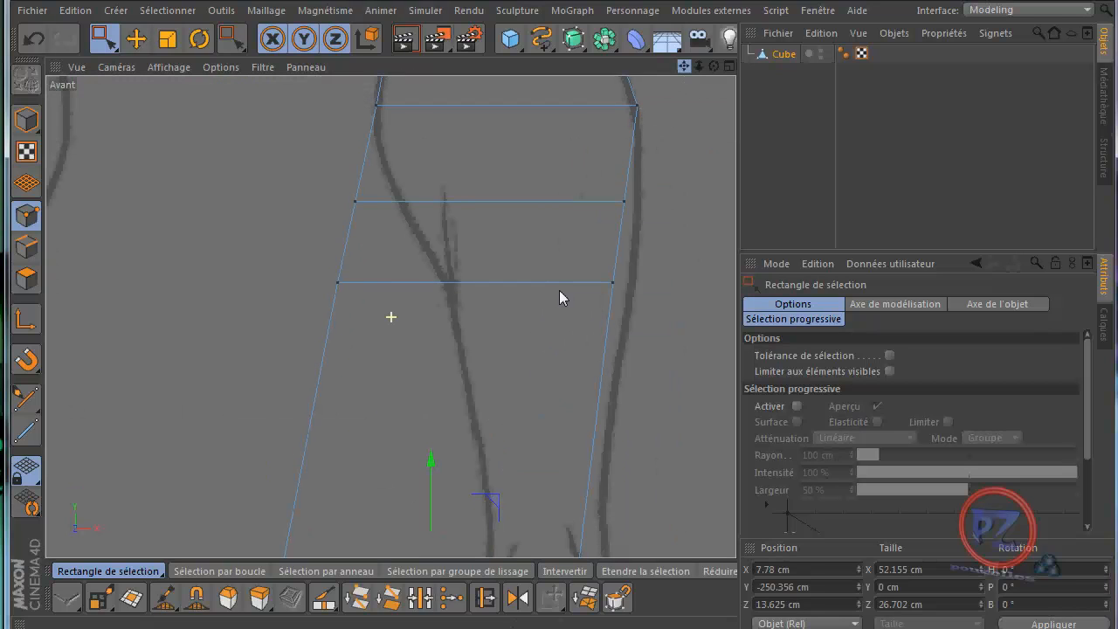
drag(654, 177, 585, 215)
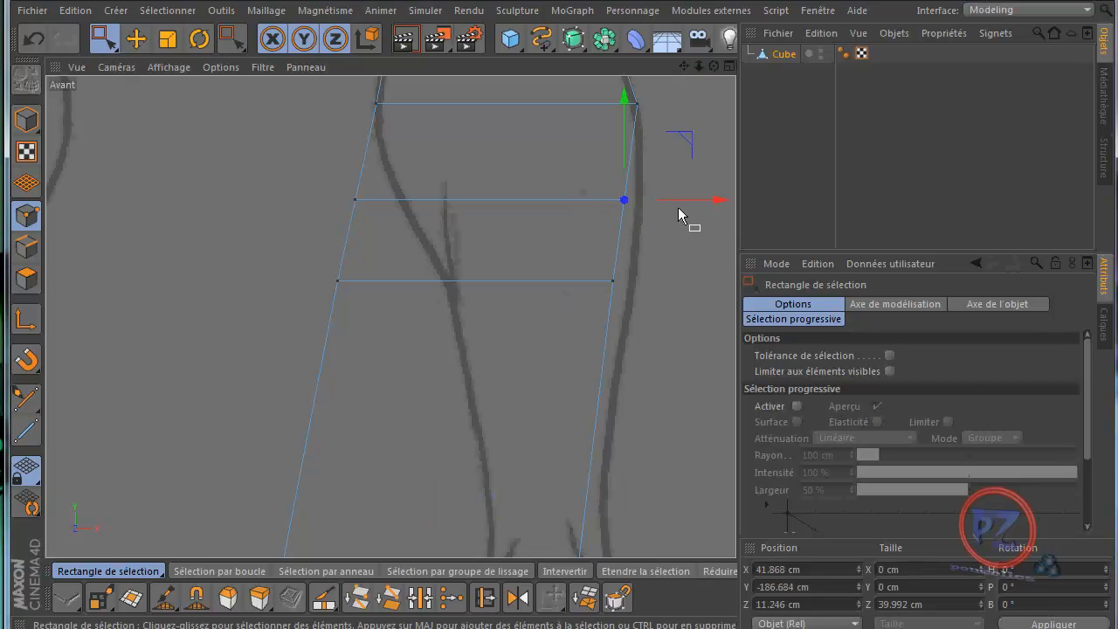
drag(719, 202, 734, 200)
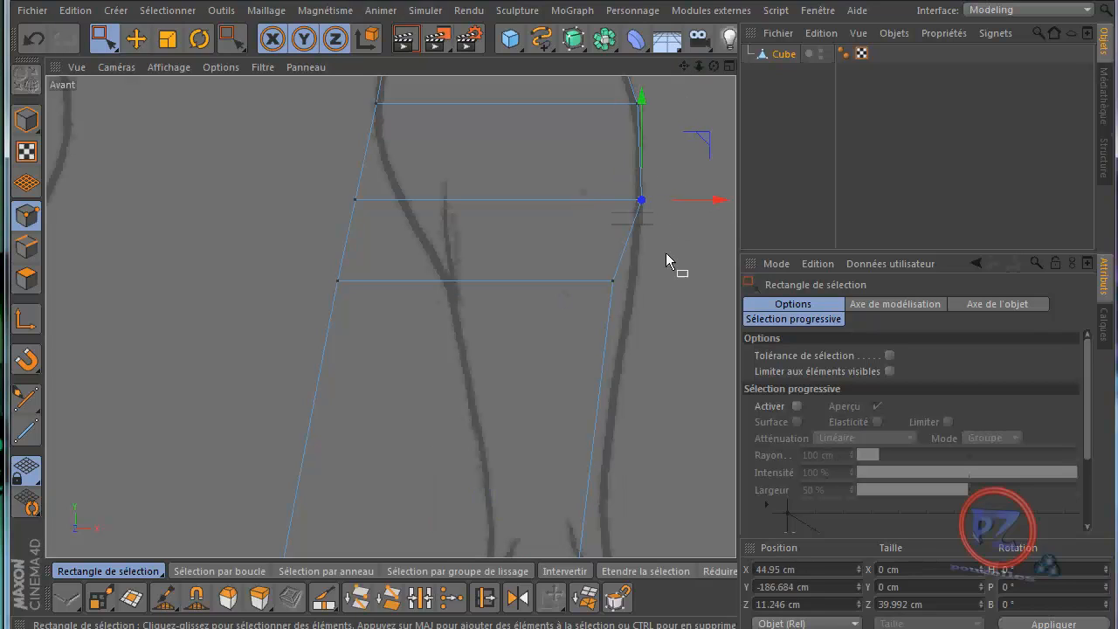
drag(662, 259, 579, 305)
drag(712, 281, 725, 282)
Move the inner points of the two lower calf loops in to the leg outline, the lower one to about X 11.6 cm.
drag(343, 228, 306, 254)
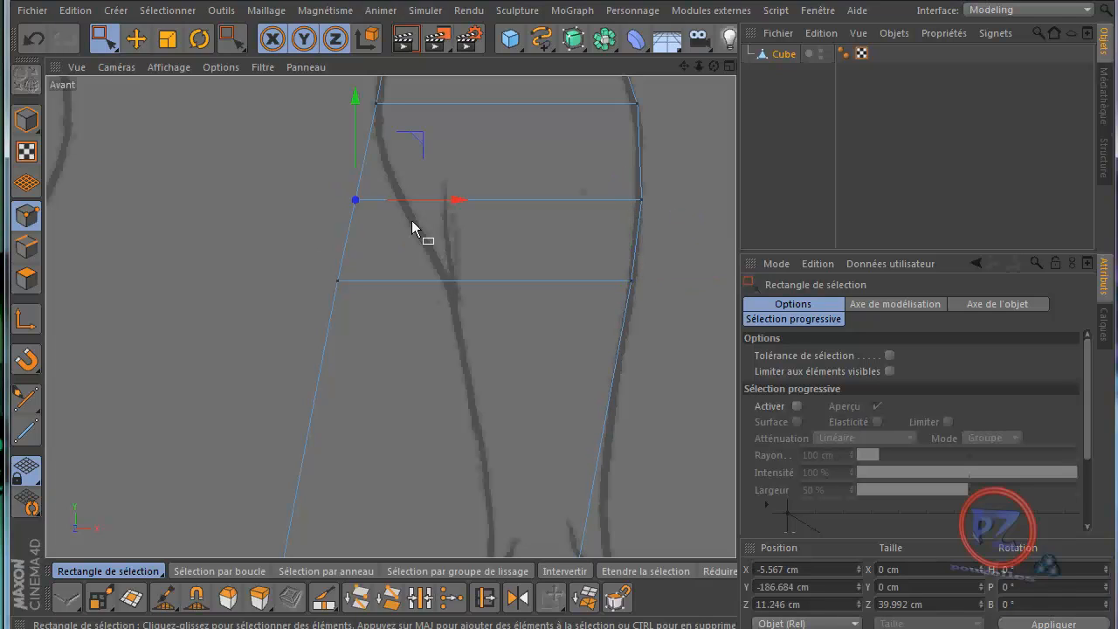
drag(453, 200, 498, 204)
drag(376, 253, 288, 310)
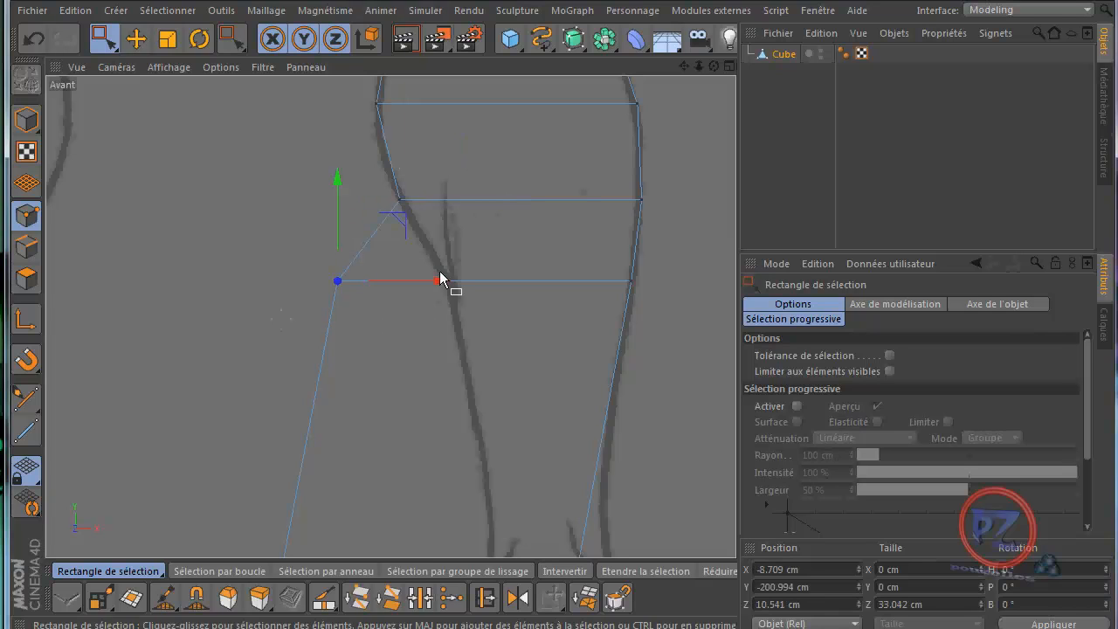
drag(443, 282, 557, 279)
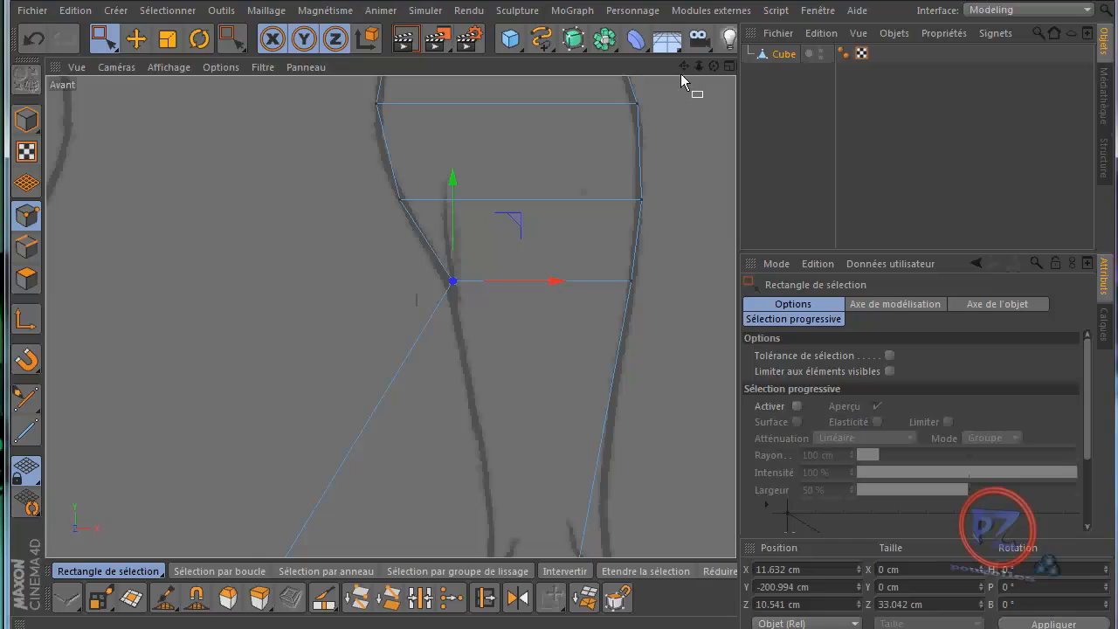
Fit the outer and inner points of the ankle loop to the front outline, with the inner point at about X 18.2 cm.
mouse_move(684, 67)
mouse_down()
mouse_move(559, 259)
mouse_move(559, 291)
mouse_move(683, 68)
mouse_up()
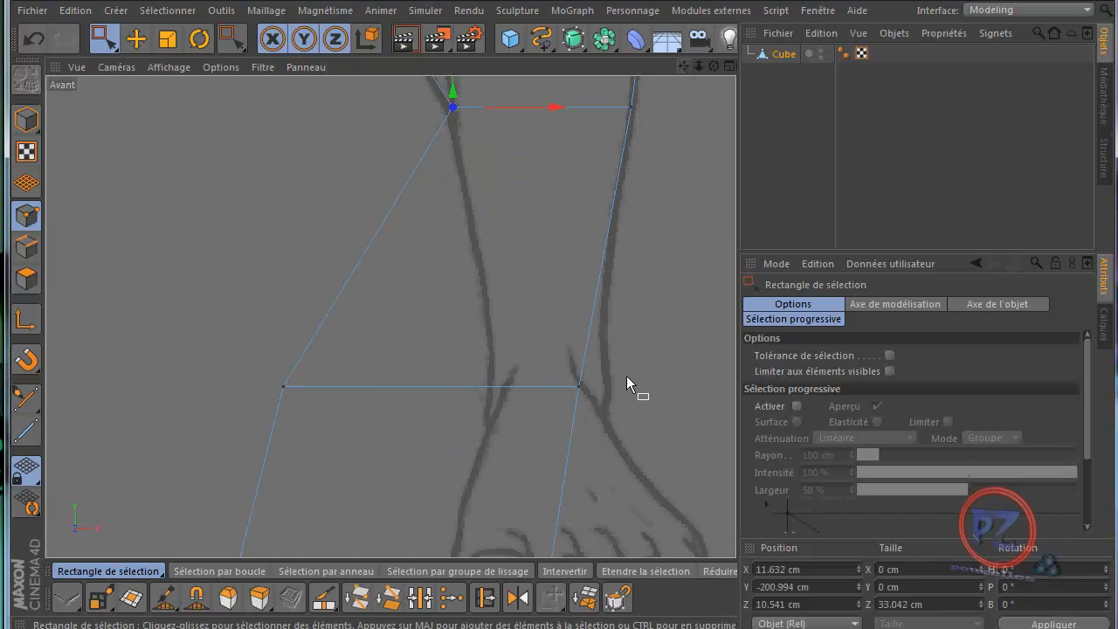
click(578, 386)
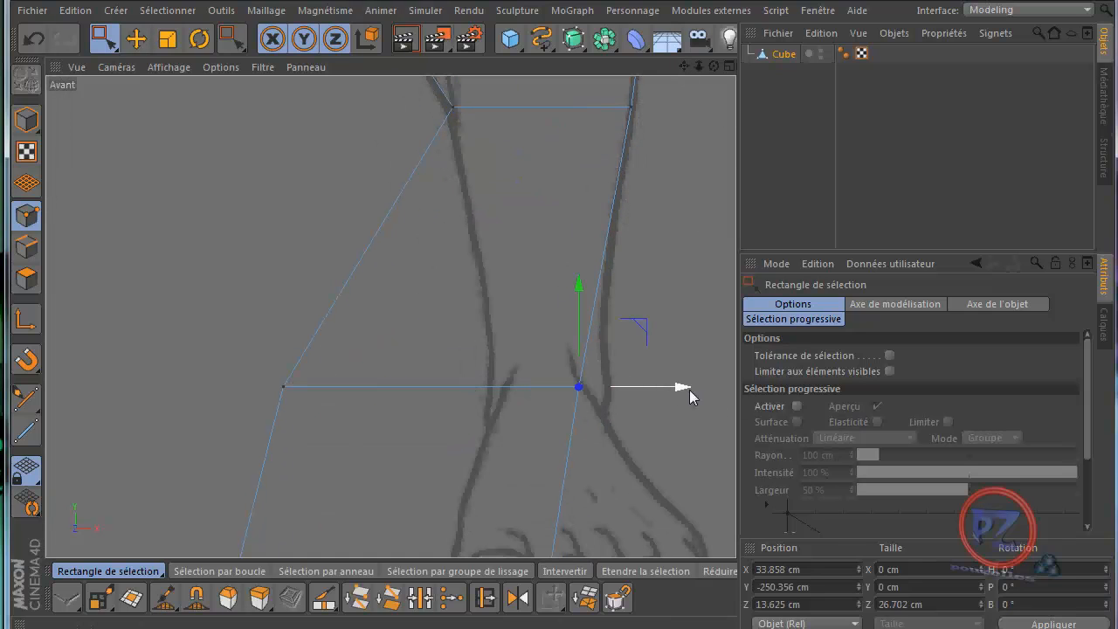
drag(683, 395, 706, 395)
click(282, 386)
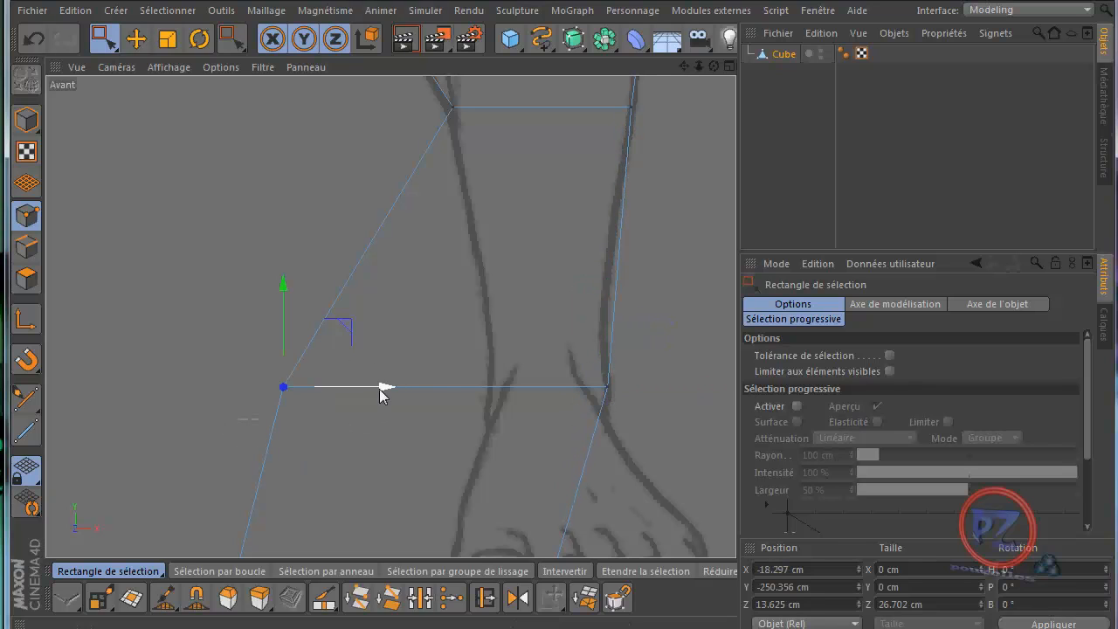
drag(379, 389, 542, 393)
drag(576, 390, 588, 391)
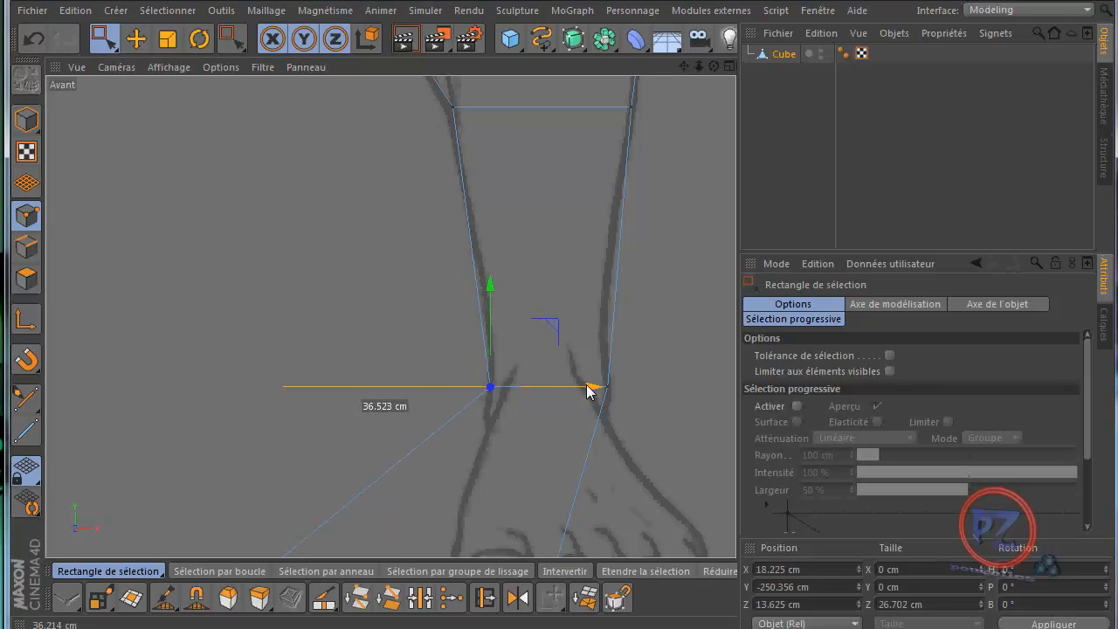
drag(588, 390, 588, 391)
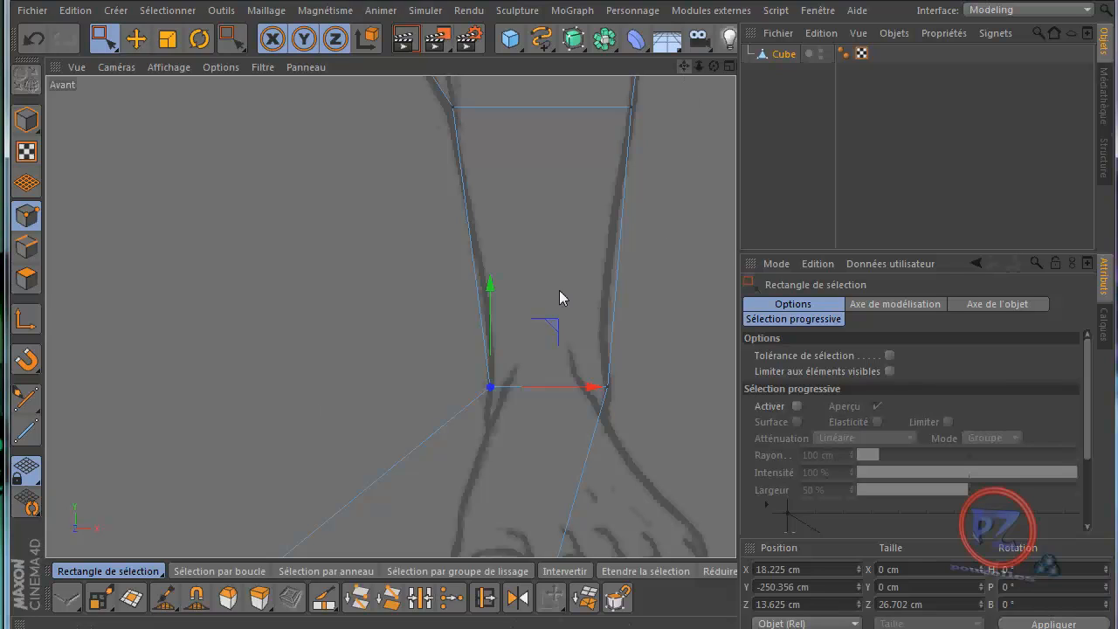
Shift the bottom points of the leg over the drawn foot in the front view, and move the inner one to about X 8.5 cm.
mouse_move(562, 300)
alt+middle_down()
mouse_move(562, 257)
mouse_move(562, 294)
alt+middle_up()
drag(594, 349, 182, 495)
drag(479, 449, 667, 450)
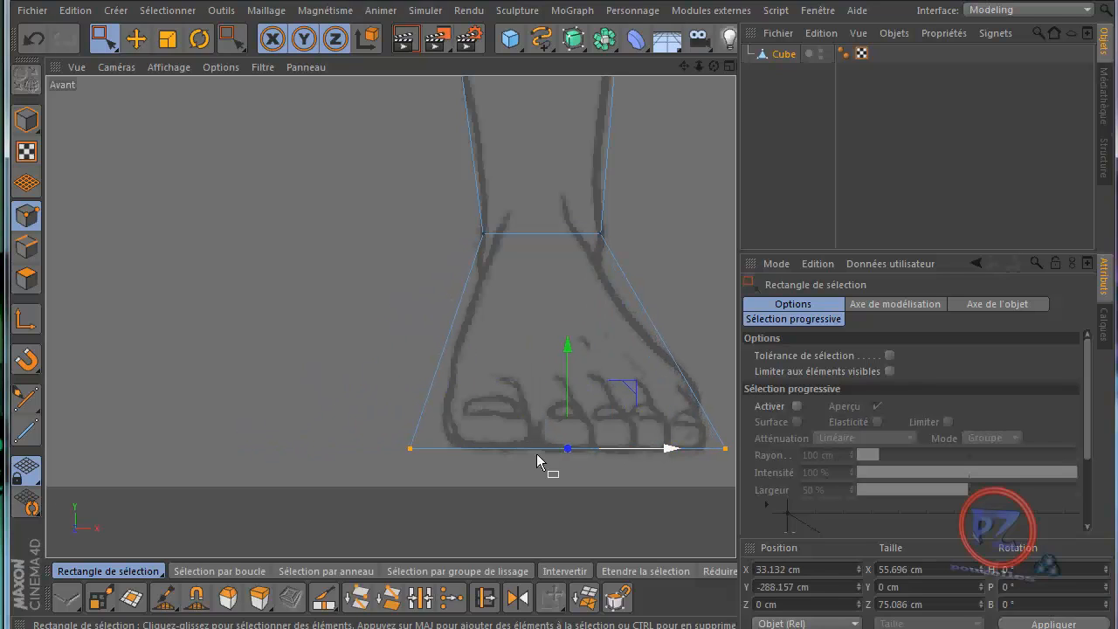
drag(379, 411, 413, 482)
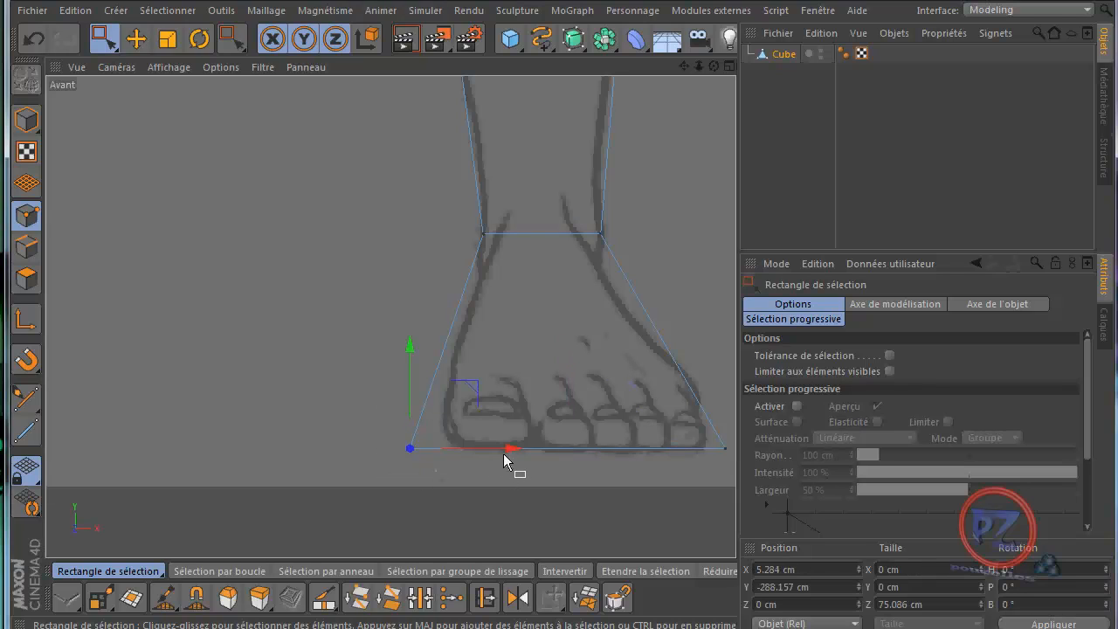
drag(517, 447, 530, 452)
click(250, 397)
In the right view, cut three edge loops across the foot between the ankle and the sole with the Knife.
middle_click(252, 395)
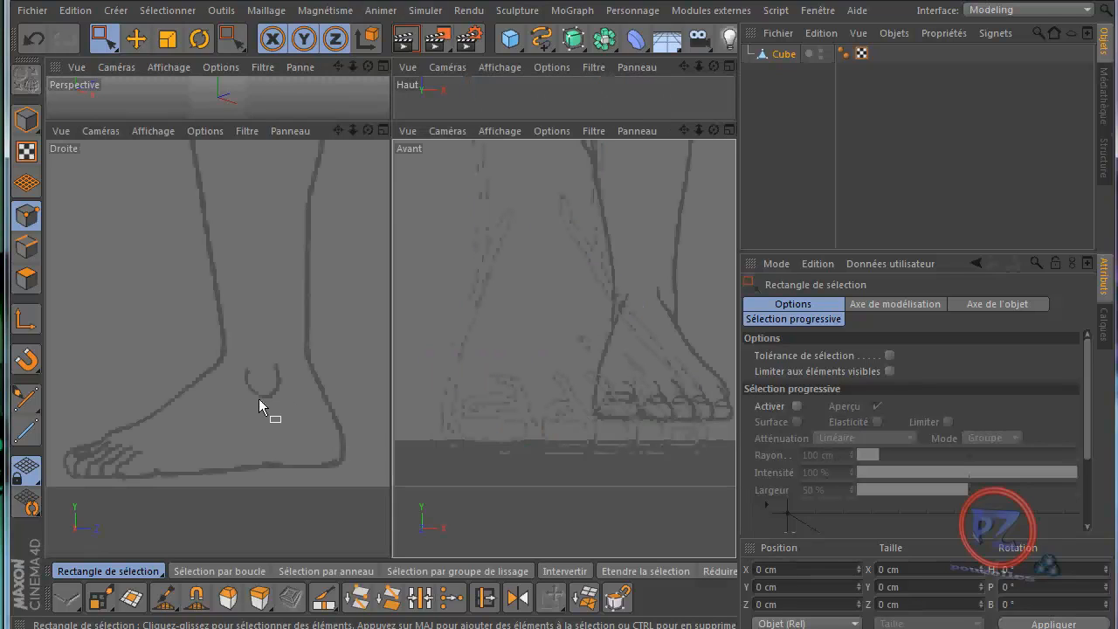
middle_click(350, 392)
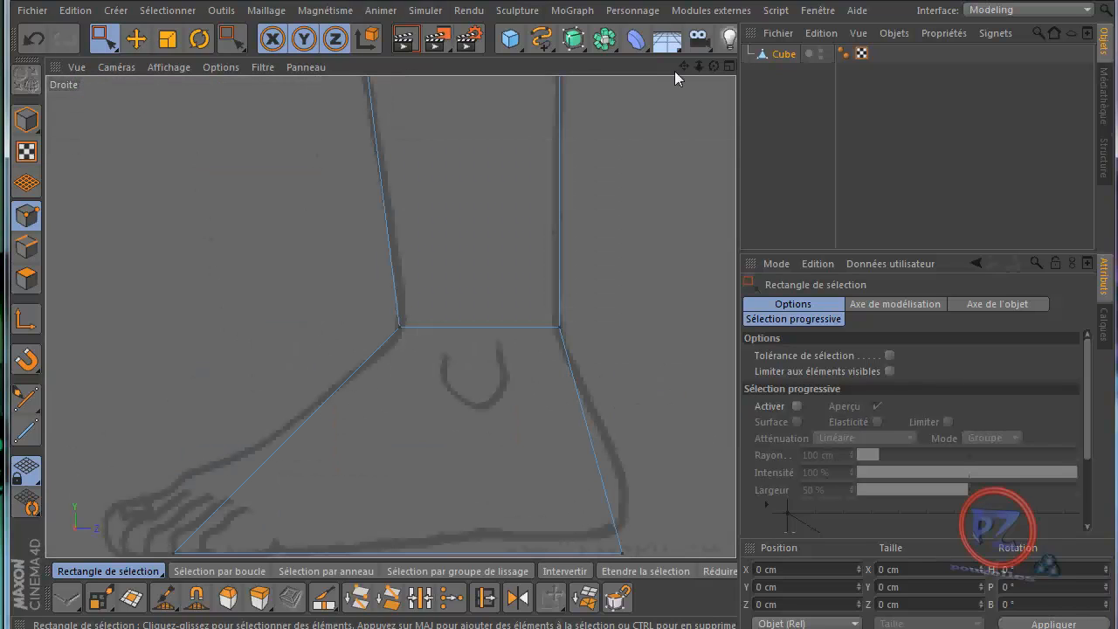
drag(684, 67, 562, 286)
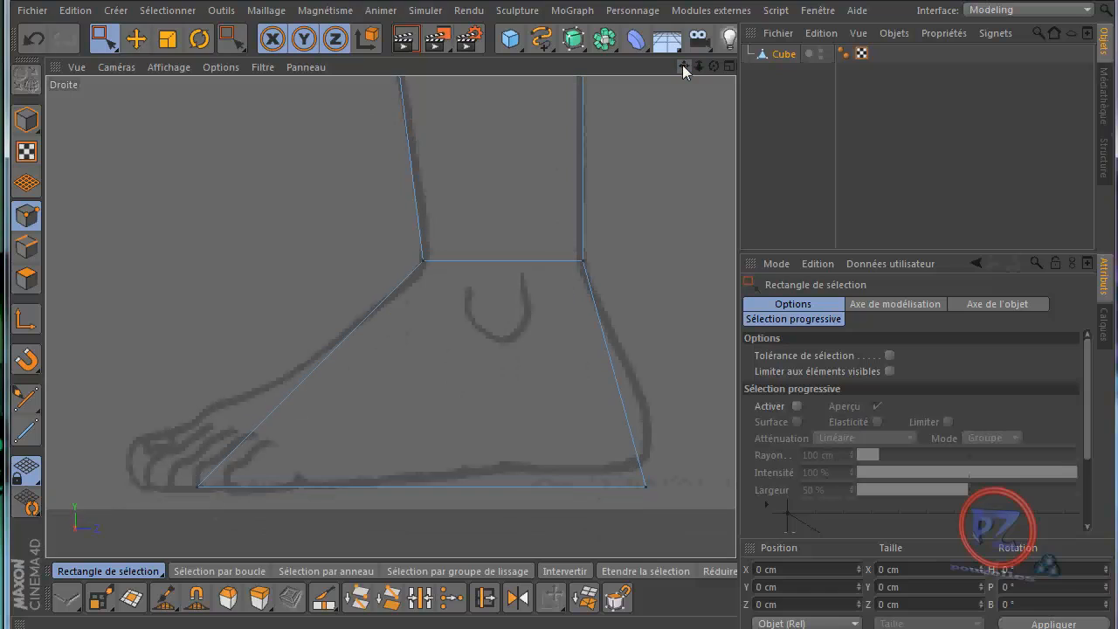
key(k)
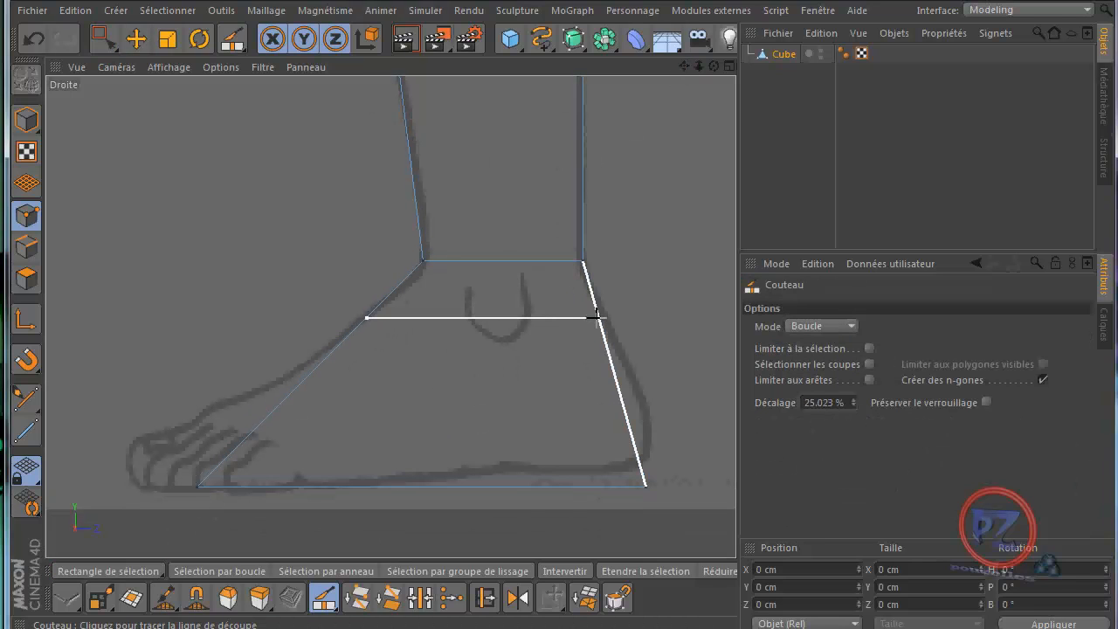
click(597, 317)
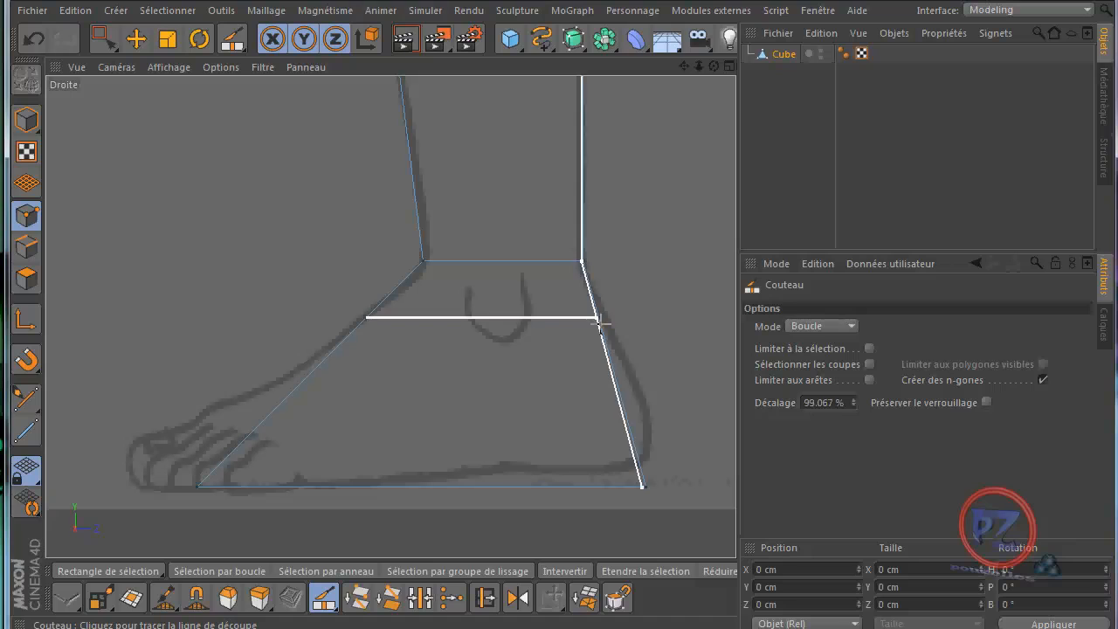
click(607, 371)
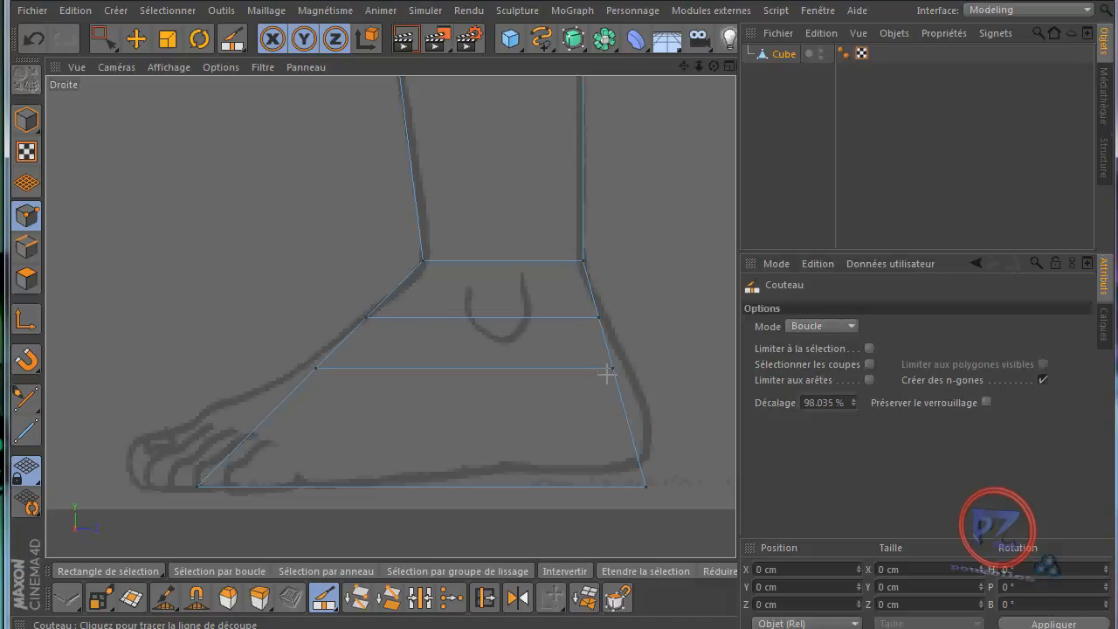
click(628, 441)
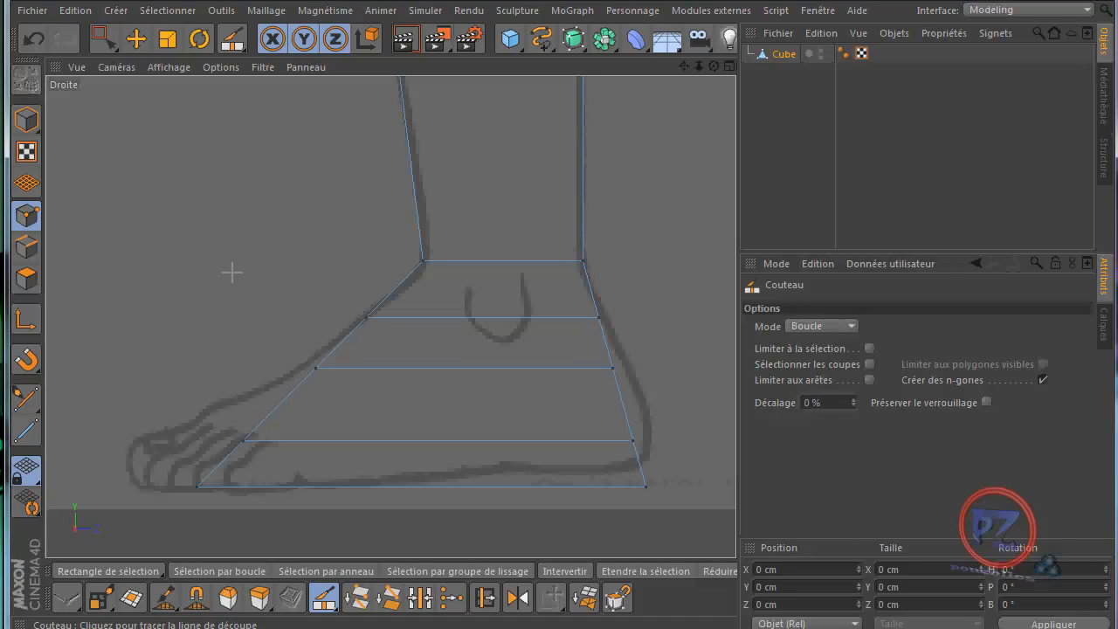
Pull the back points of the three new foot loops out to the heel outline, the highest to about Z 32 cm and the lowest to Z 38 cm.
key(0)
drag(623, 305, 566, 336)
drag(705, 325, 546, 402)
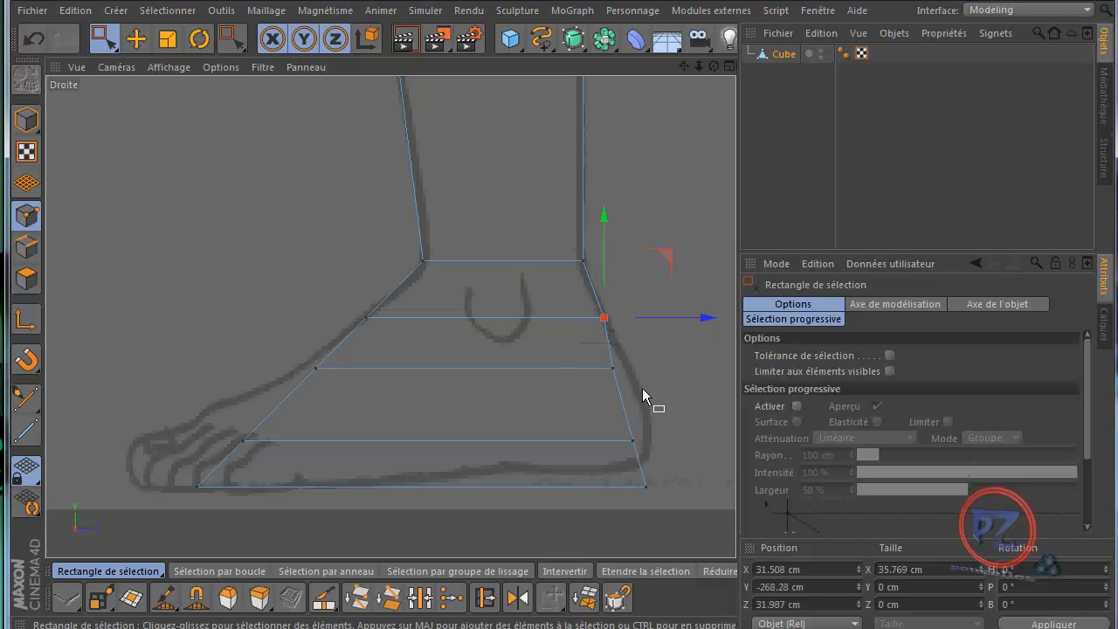
drag(715, 371, 734, 375)
drag(671, 422, 605, 453)
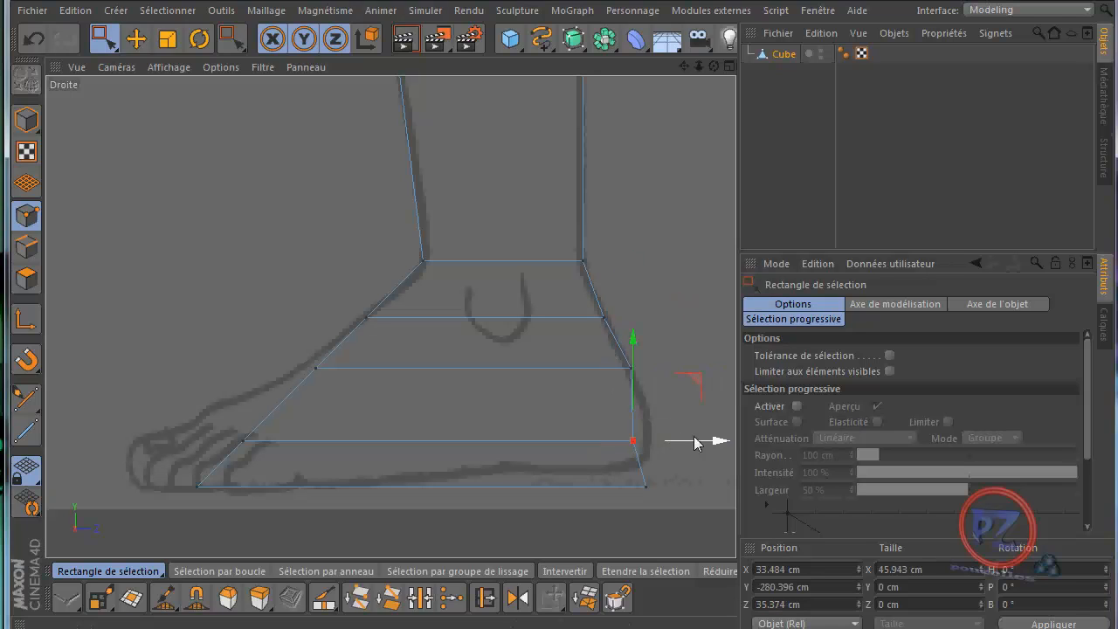
drag(687, 442, 731, 436)
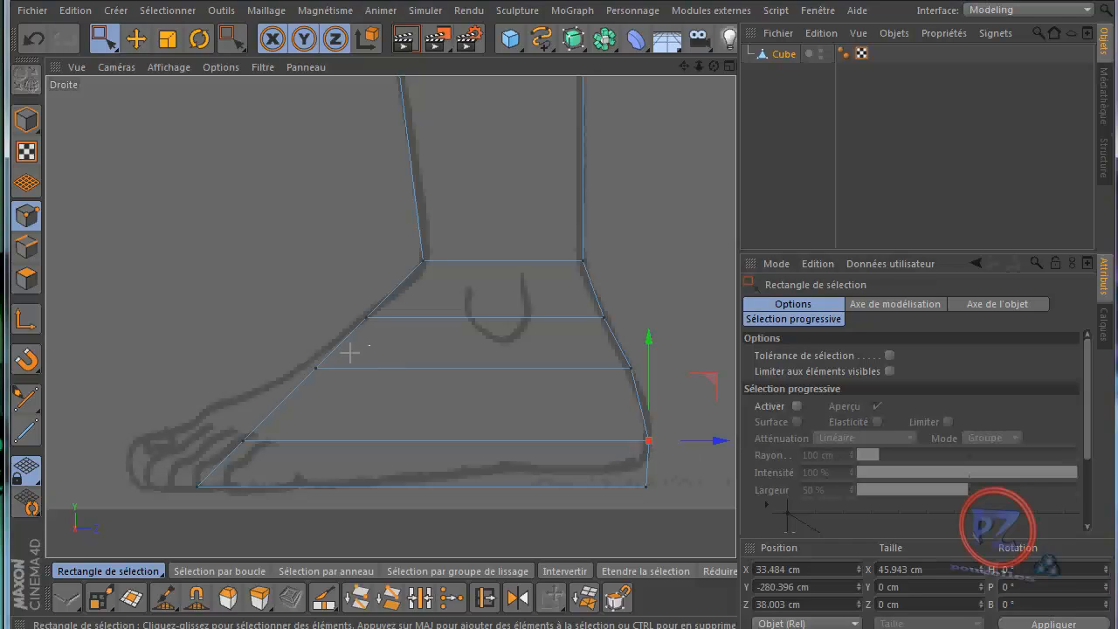
Fit the front points of the two lower foot loops and the sole to the foot outline, the sole's at about Z -47.8 cm.
drag(359, 348, 278, 399)
drag(416, 370, 407, 374)
drag(222, 451, 282, 425)
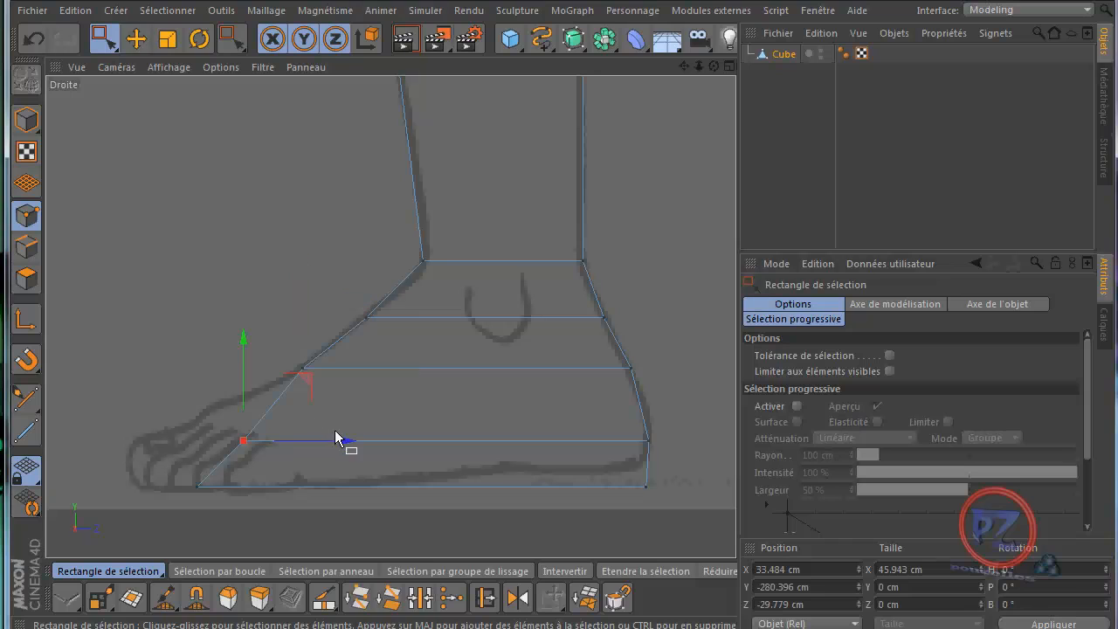
drag(344, 442, 229, 501)
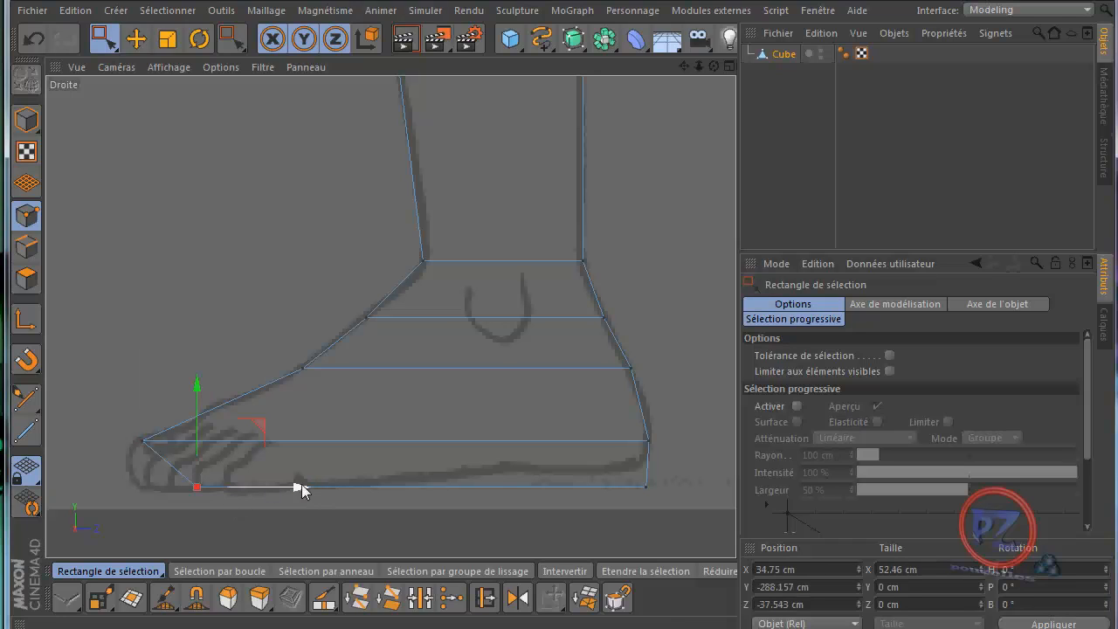
drag(301, 486, 242, 497)
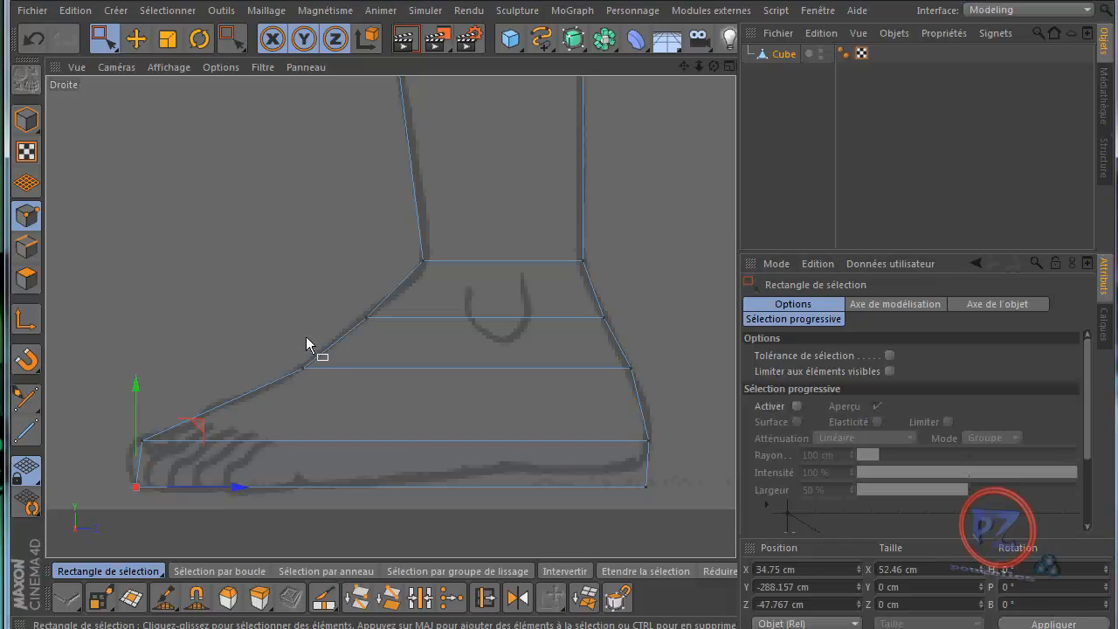
Slide the middle foot loop's front point forward and down along the instep, and move the lowest loop's front point to about Z -48.6 cm.
drag(310, 333, 294, 379)
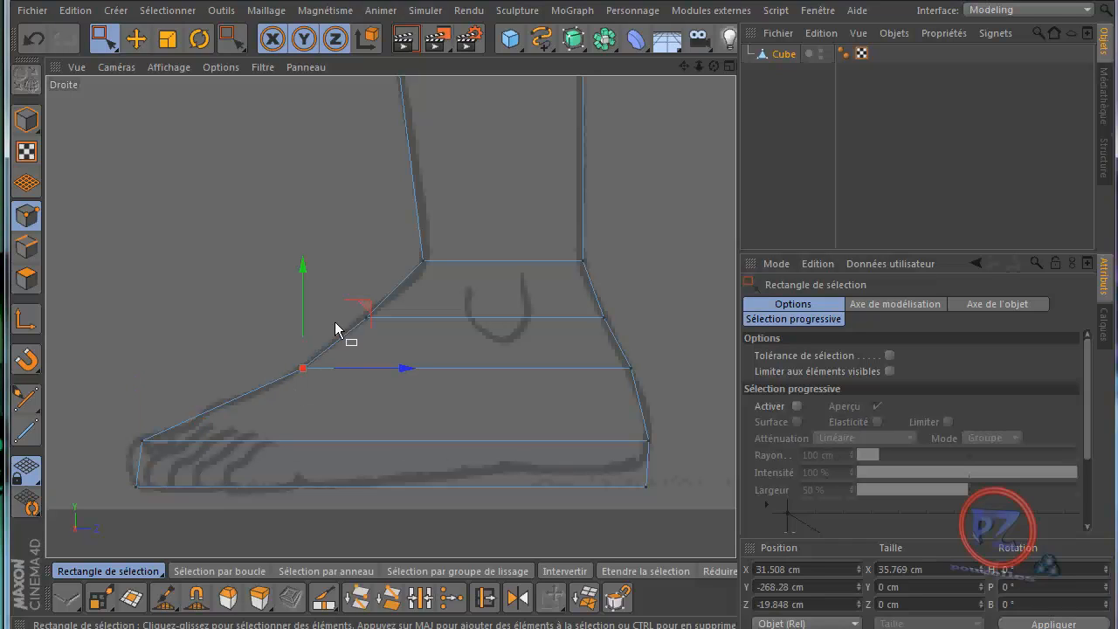
mouse_move(364, 307)
mouse_down()
mouse_move(304, 346)
mouse_move(318, 346)
mouse_move(313, 338)
mouse_up()
drag(177, 410, 121, 471)
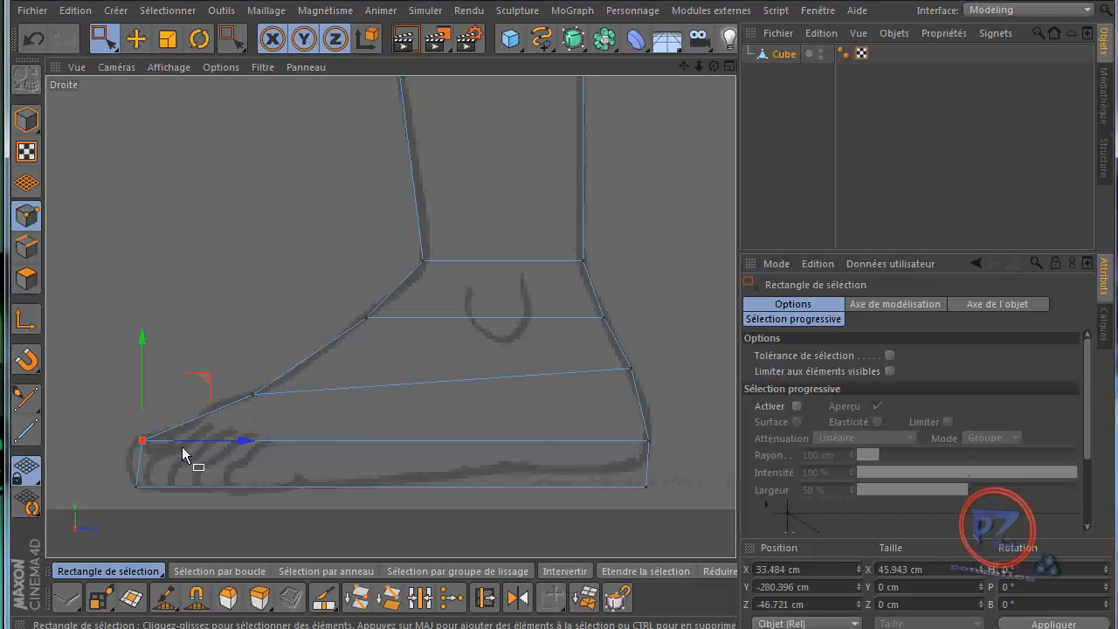
mouse_move(243, 445)
mouse_down()
mouse_move(233, 447)
mouse_move(242, 440)
mouse_up()
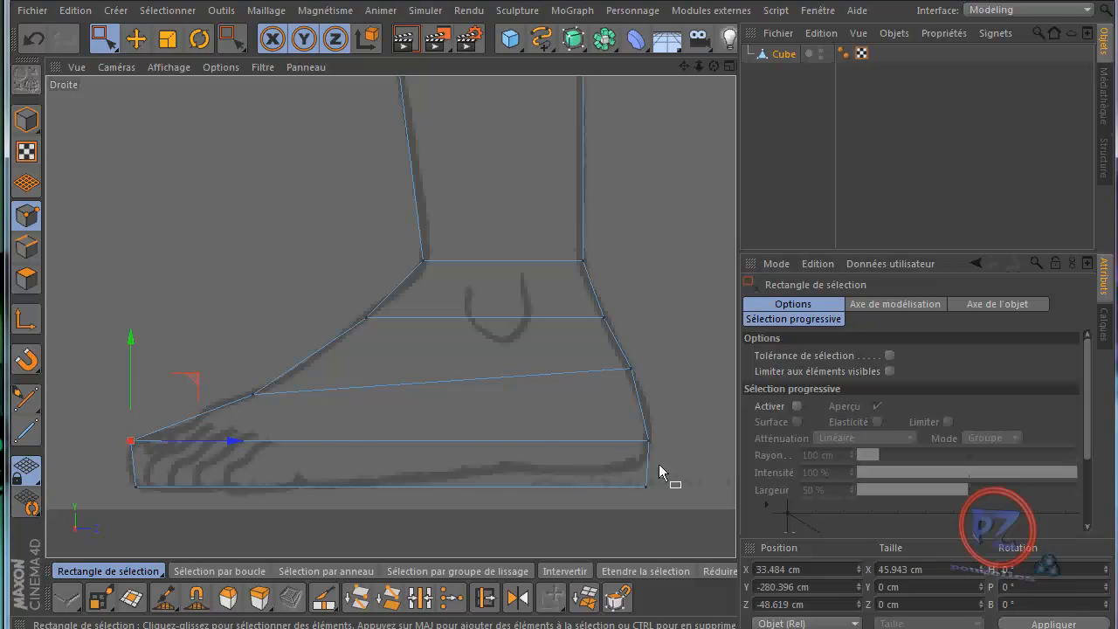
Raise the sole's heel point to about Y -285.2 cm in the right view, and open the front view.
drag(665, 475, 616, 505)
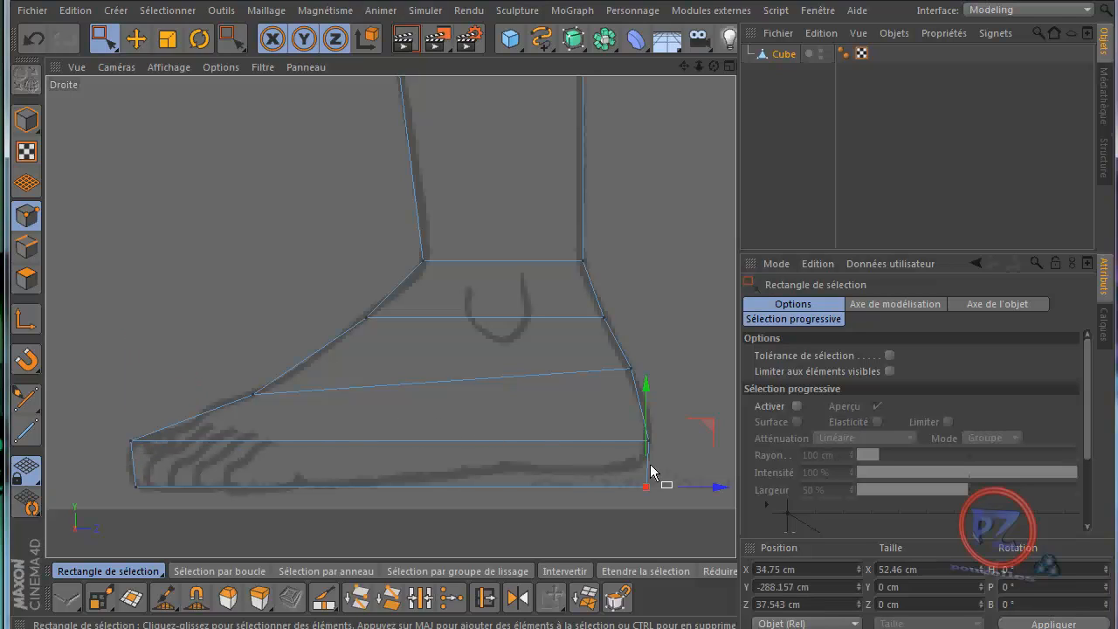
drag(650, 392, 650, 378)
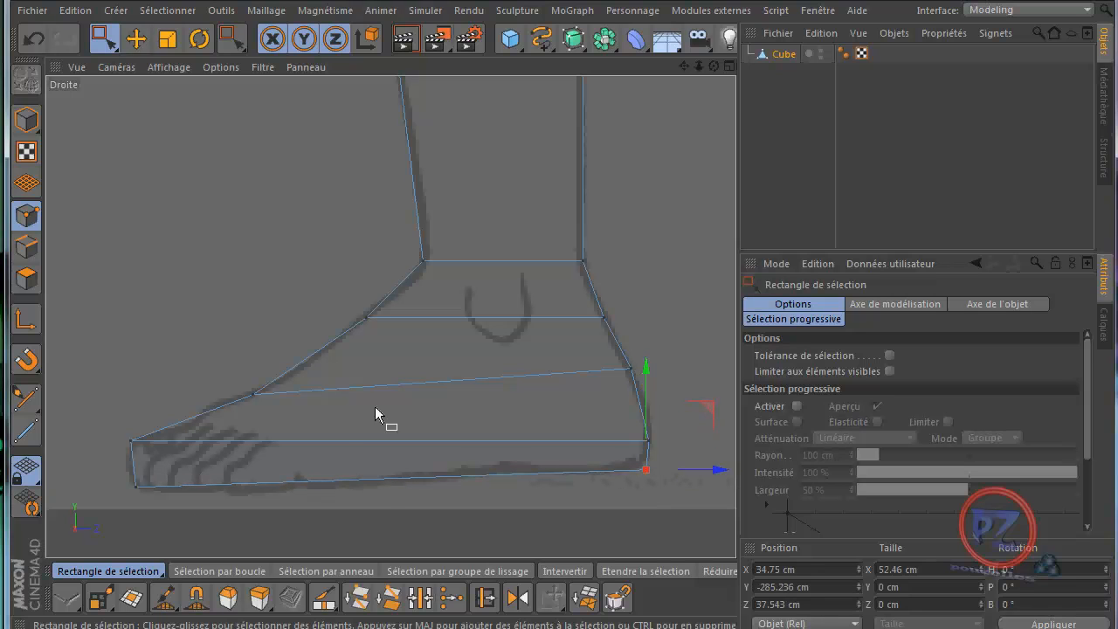
middle_click(326, 423)
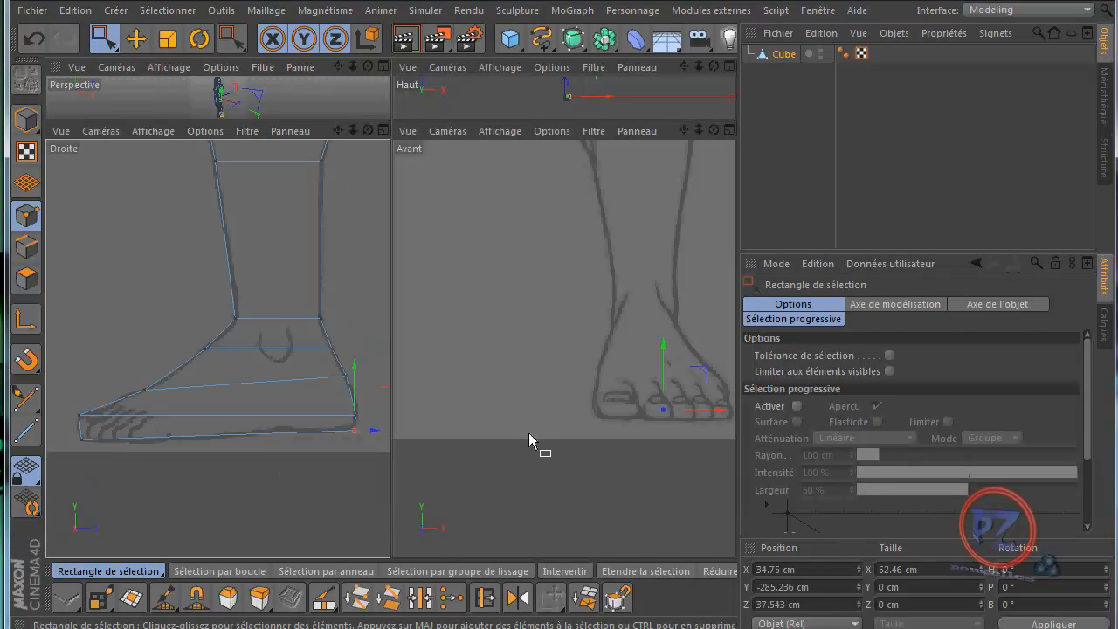
middle_click(531, 433)
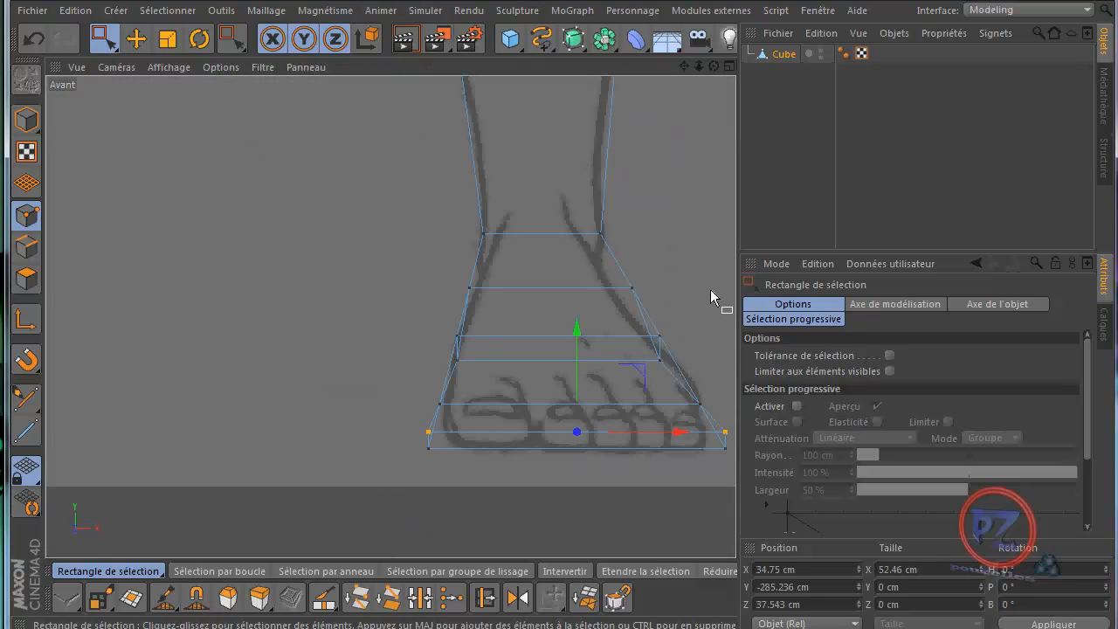
Fit the foot loops' outer points to the front outline, the middle loop's at about X 49.1 cm and the two lowest at 57.3 cm.
drag(647, 293, 614, 312)
drag(721, 288, 644, 374)
mouse_move(718, 348)
mouse_down()
mouse_move(710, 352)
mouse_move(720, 348)
mouse_up()
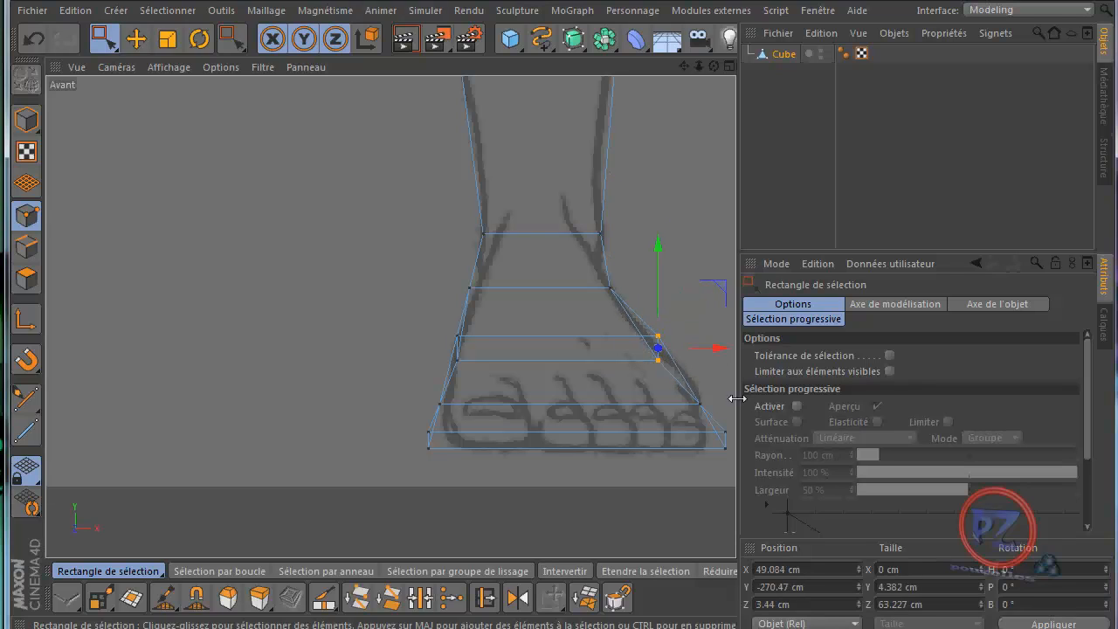
drag(734, 473, 734, 486)
drag(734, 447, 715, 454)
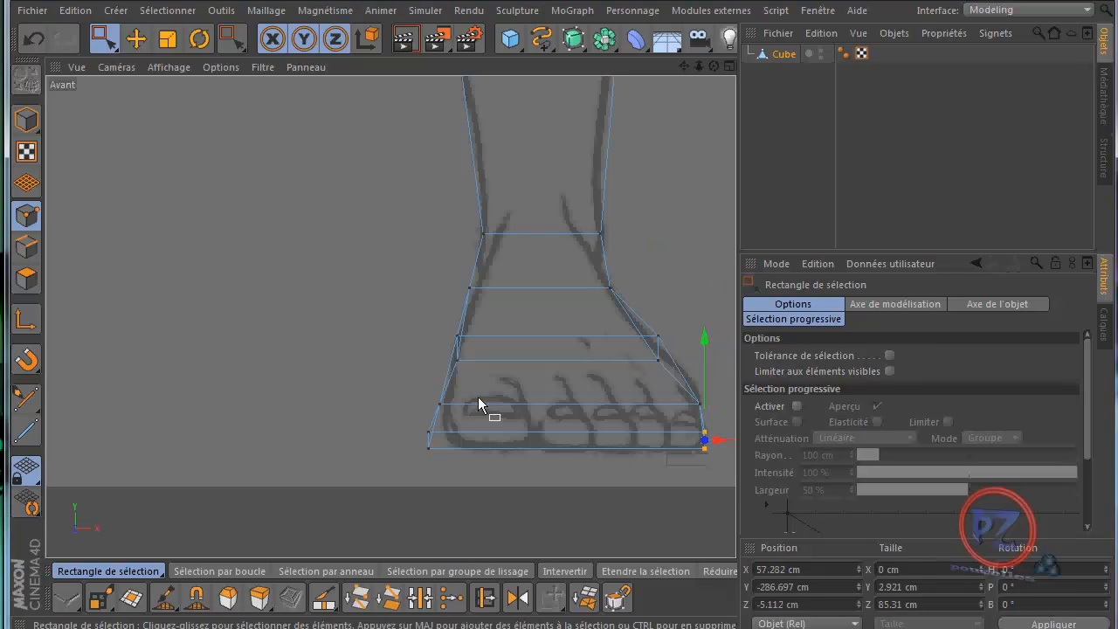
Move the foot's inner points in to the front outline, the toe loop's at about X 11.7 cm and the two lowest at 15.6 cm.
drag(437, 262, 492, 304)
drag(560, 291, 577, 289)
drag(433, 395, 546, 409)
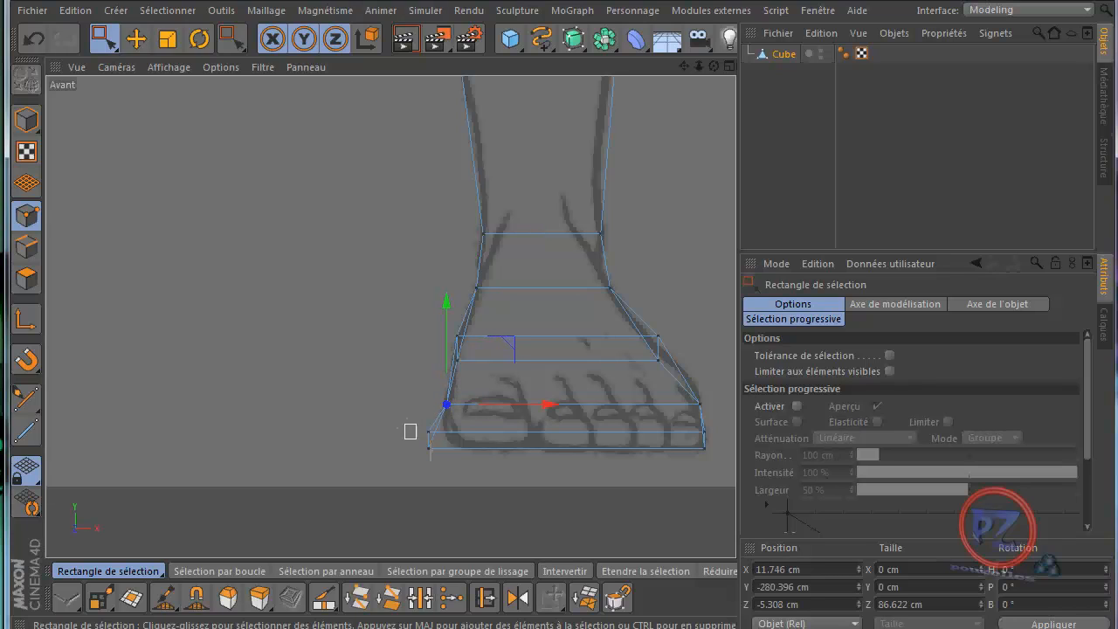
drag(405, 426, 458, 466)
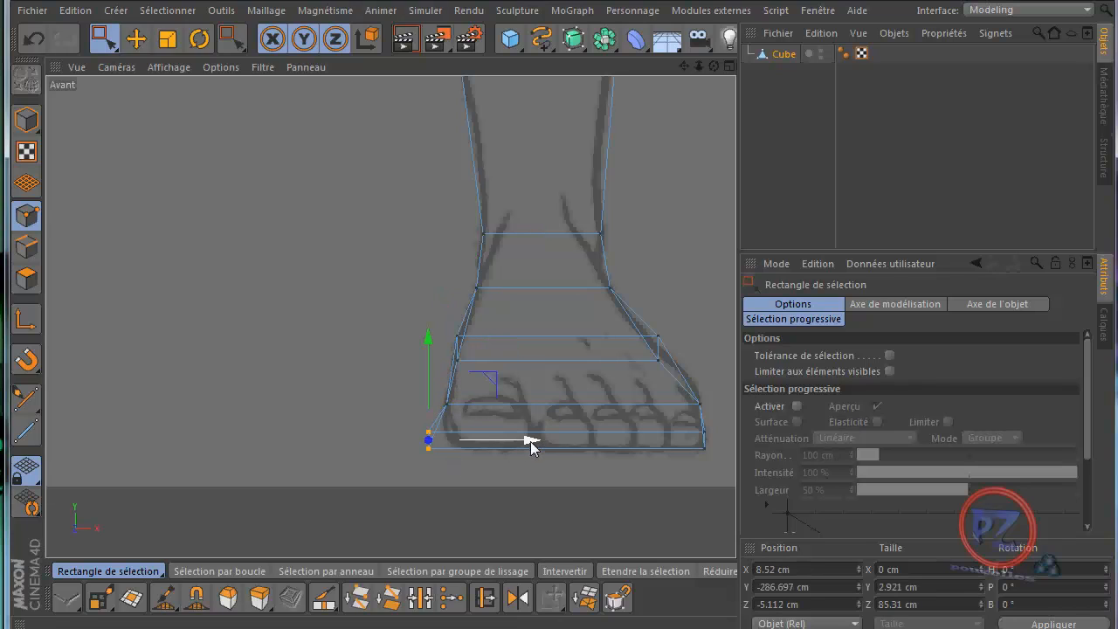
drag(534, 439, 570, 442)
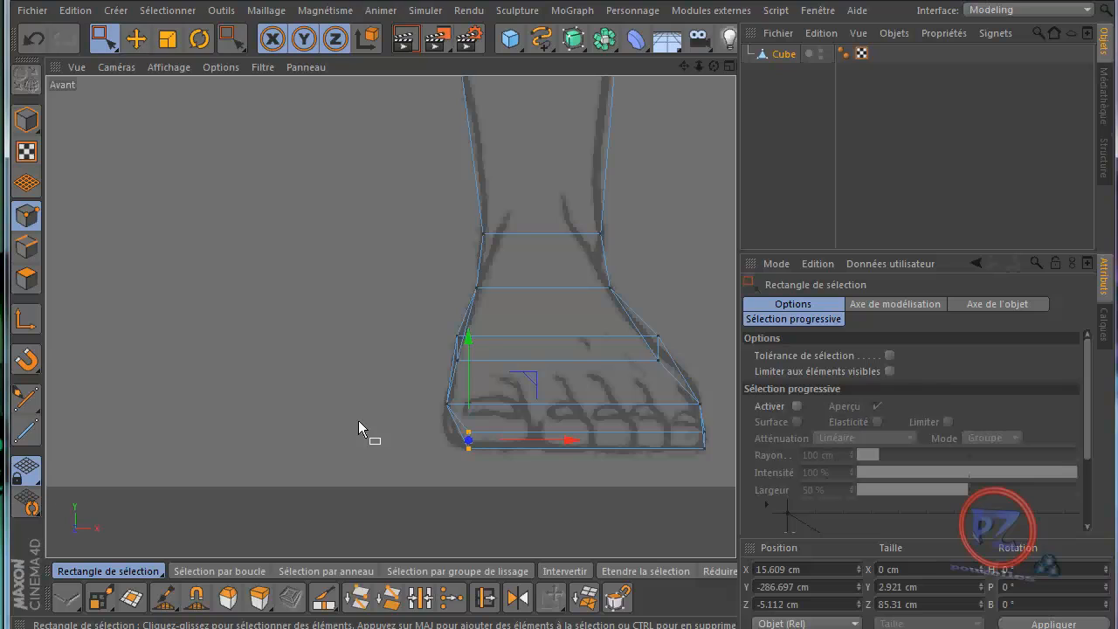
Cut an edge loop across the lower leg just above the ankle with the Knife in Loop mode.
scroll(359, 420, down, 2)
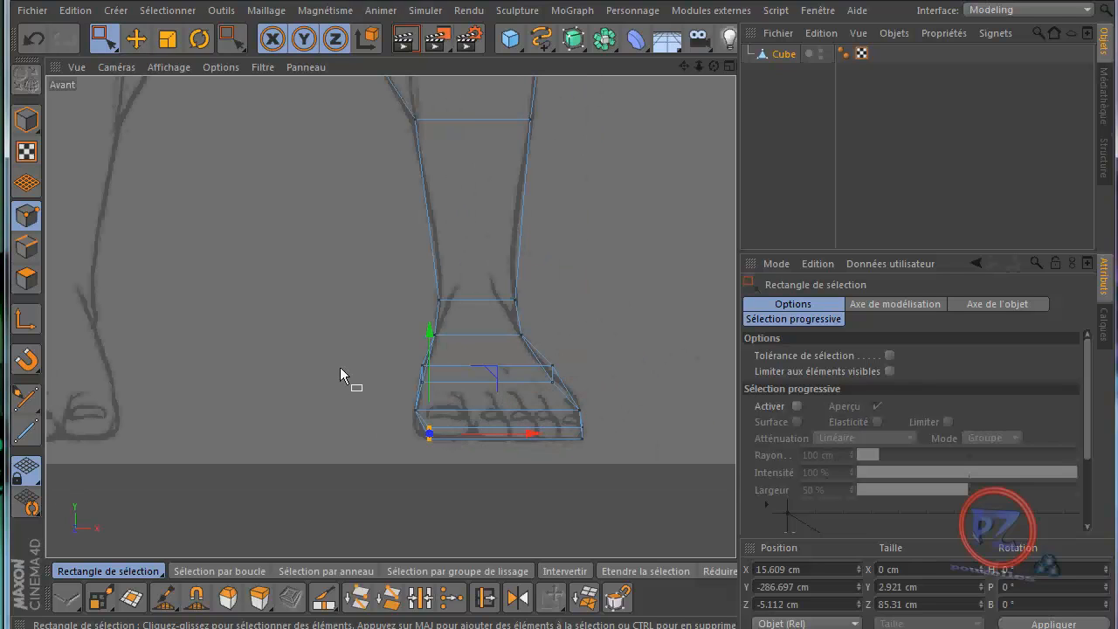
scroll(339, 367, down, 3)
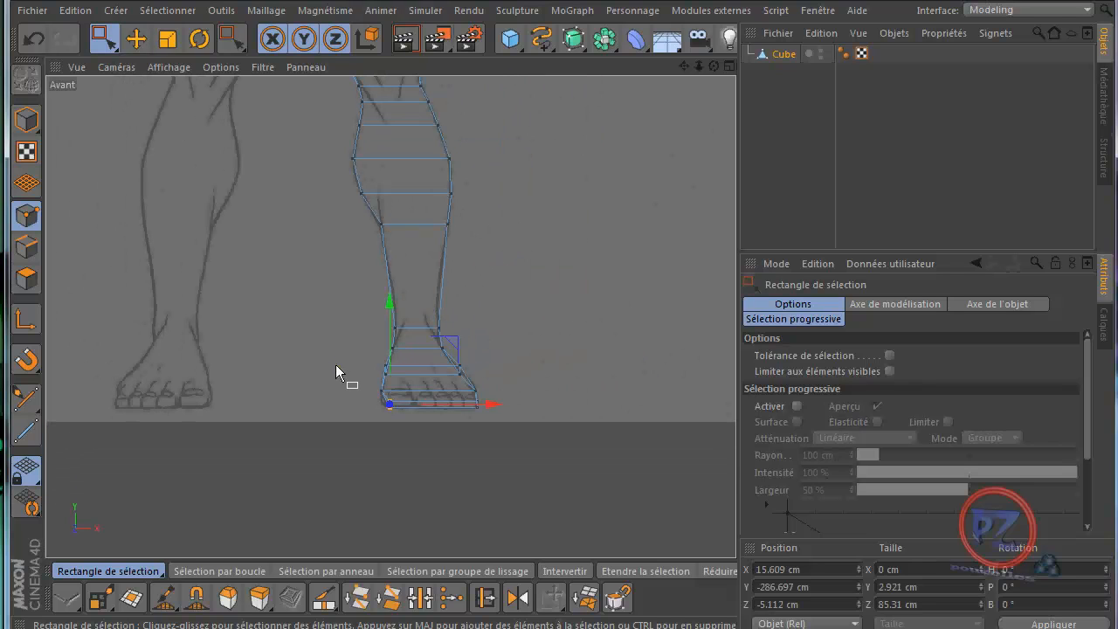
scroll(336, 365, up, 4)
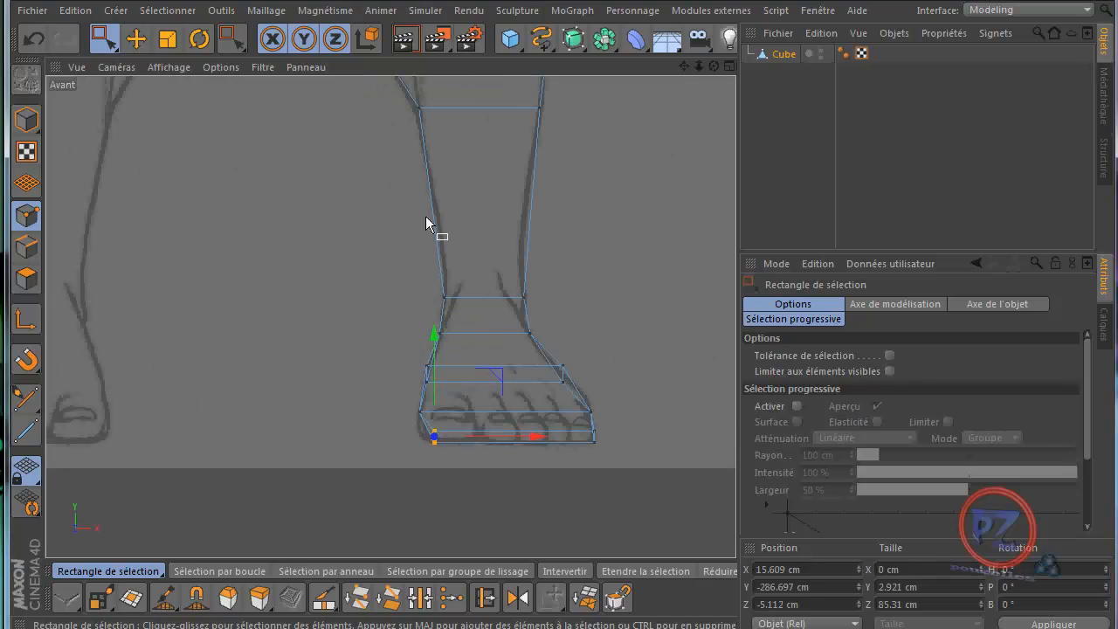
key(k)
click(440, 231)
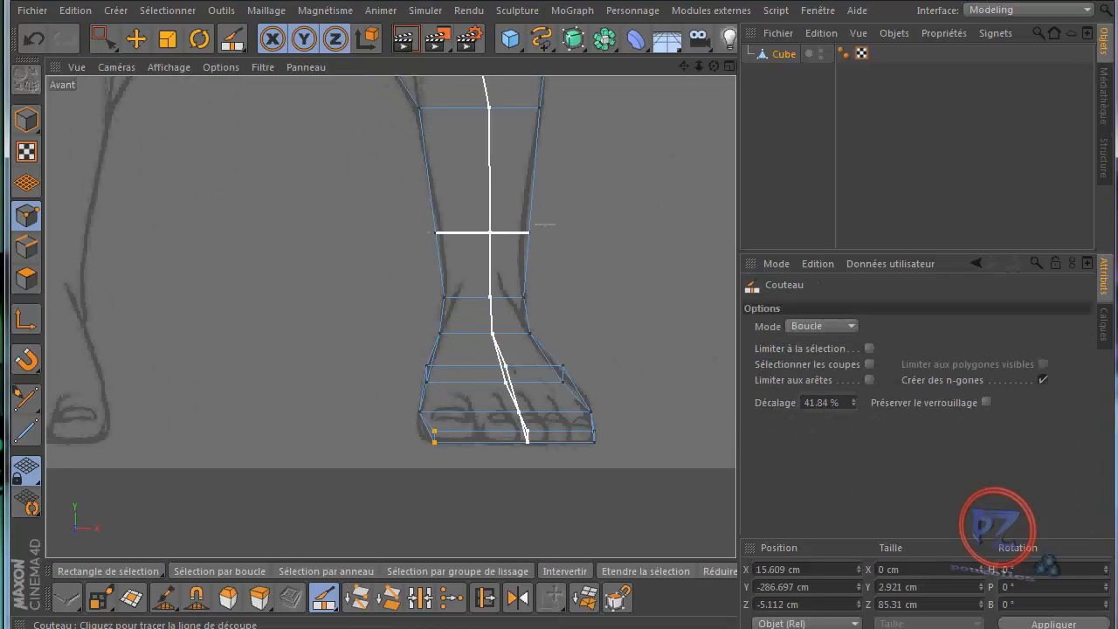
Pull both sides of the new loop above the ankle in to the leg outline, the inner point at about X 17.3 cm.
key(0)
drag(594, 212, 521, 250)
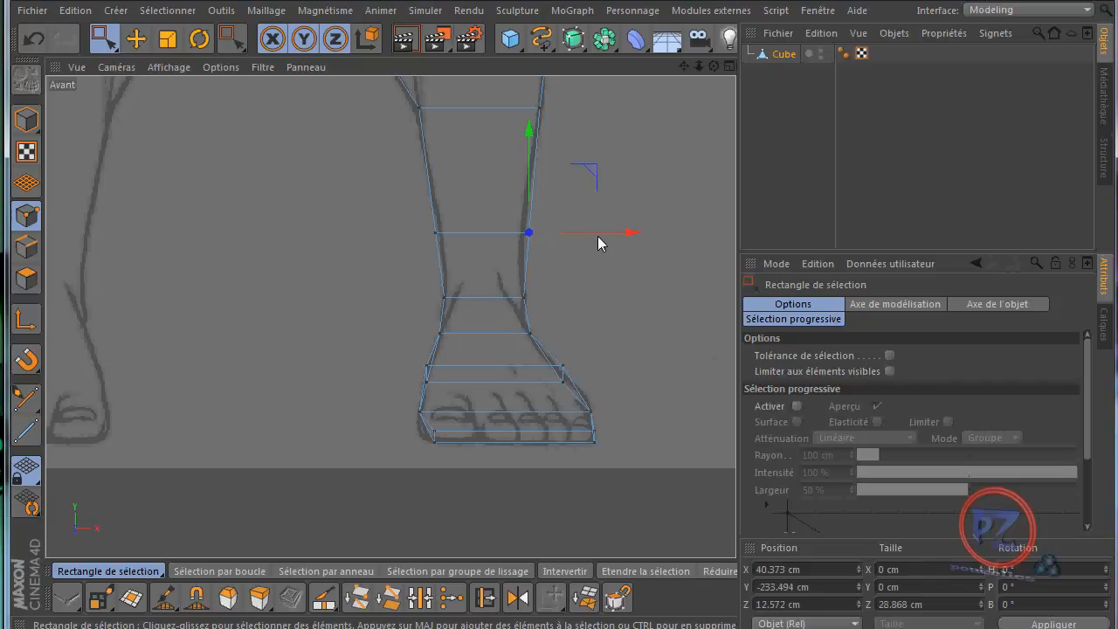
drag(632, 235, 625, 234)
drag(450, 242, 453, 244)
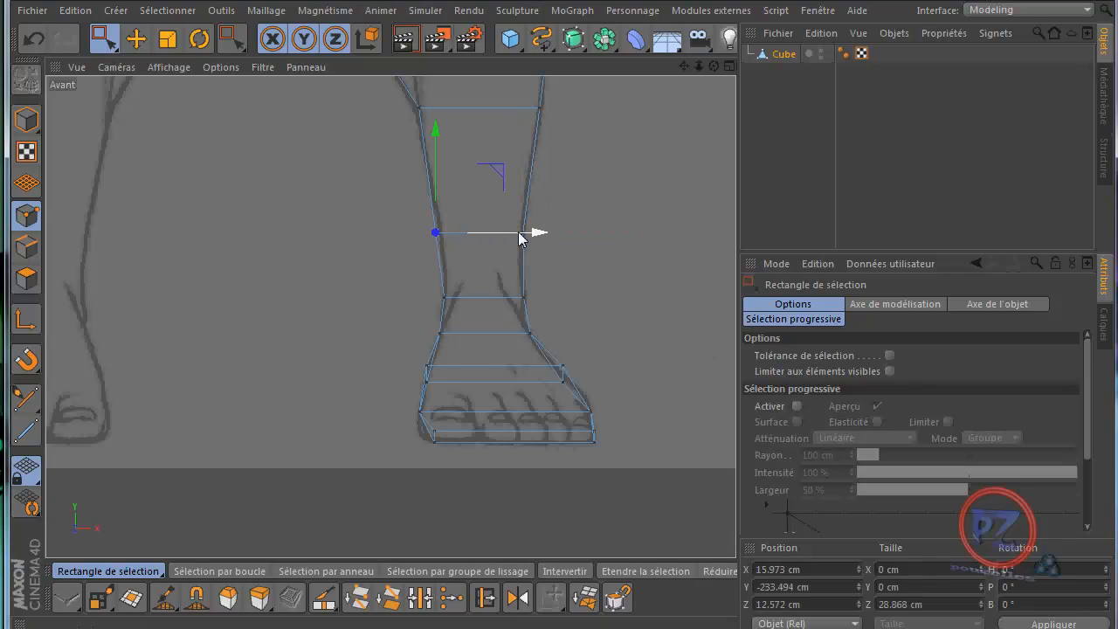
drag(535, 236, 541, 236)
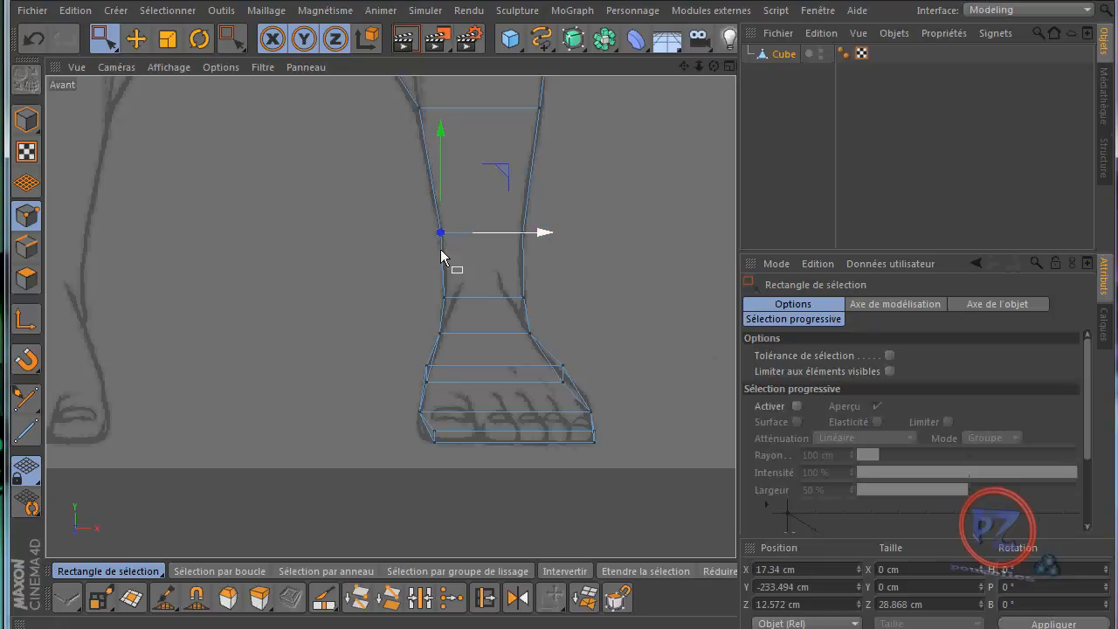
In the perspective view, add a Hyper NURBS object, make the Cube its child, and inspect the smoothed half body.
middle_click(323, 304)
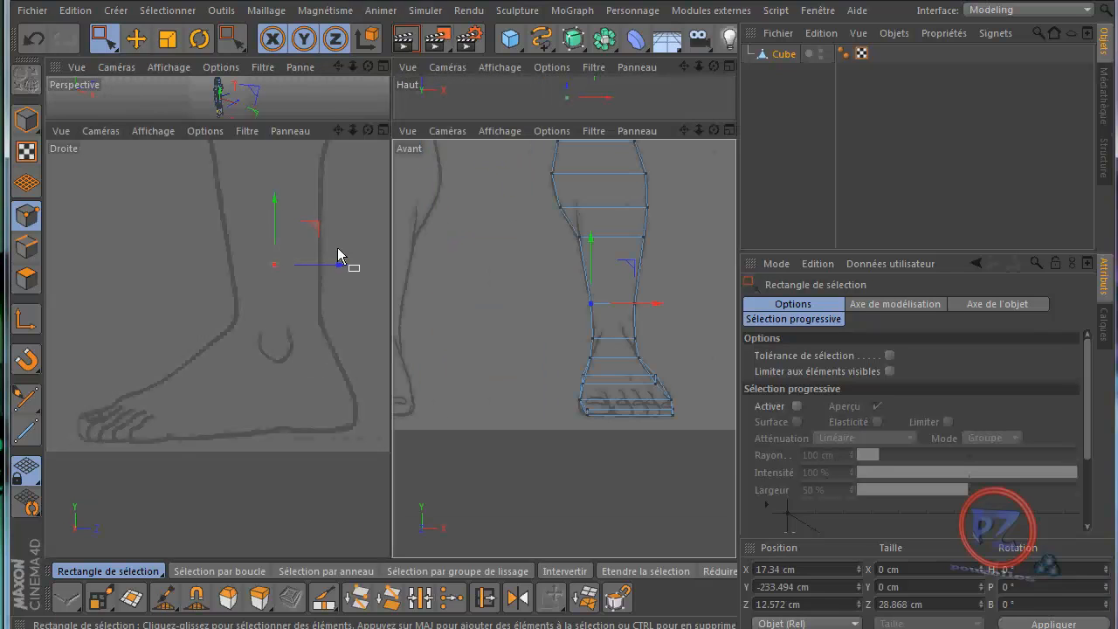
middle_click(331, 104)
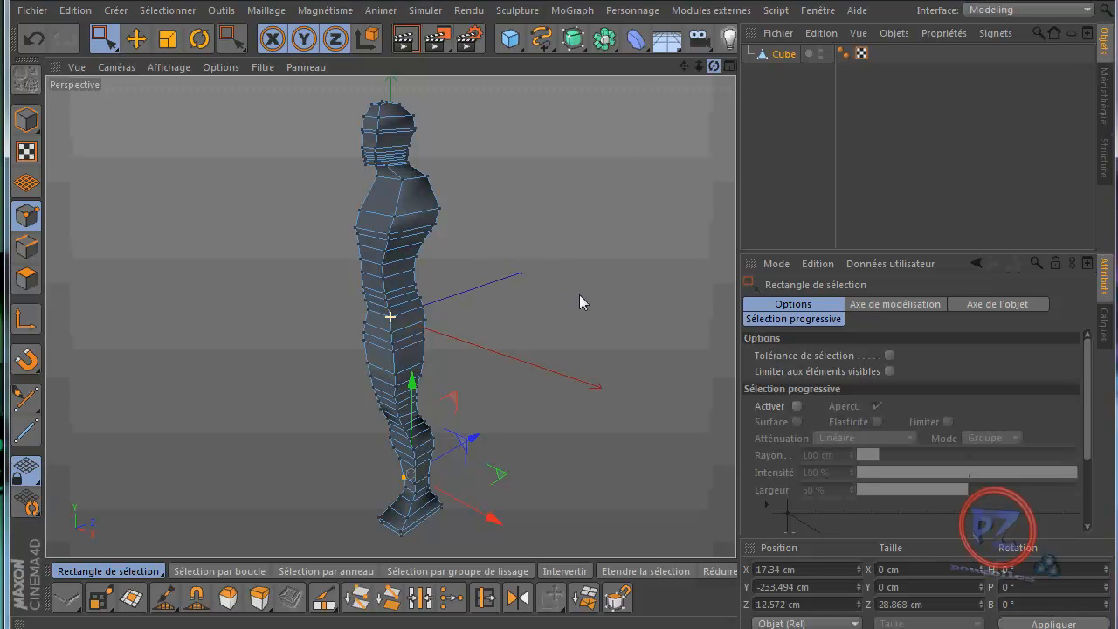
mouse_move(579, 295)
alt+mouse_down()
mouse_move(547, 291)
mouse_move(573, 279)
mouse_move(559, 290)
alt+mouse_up()
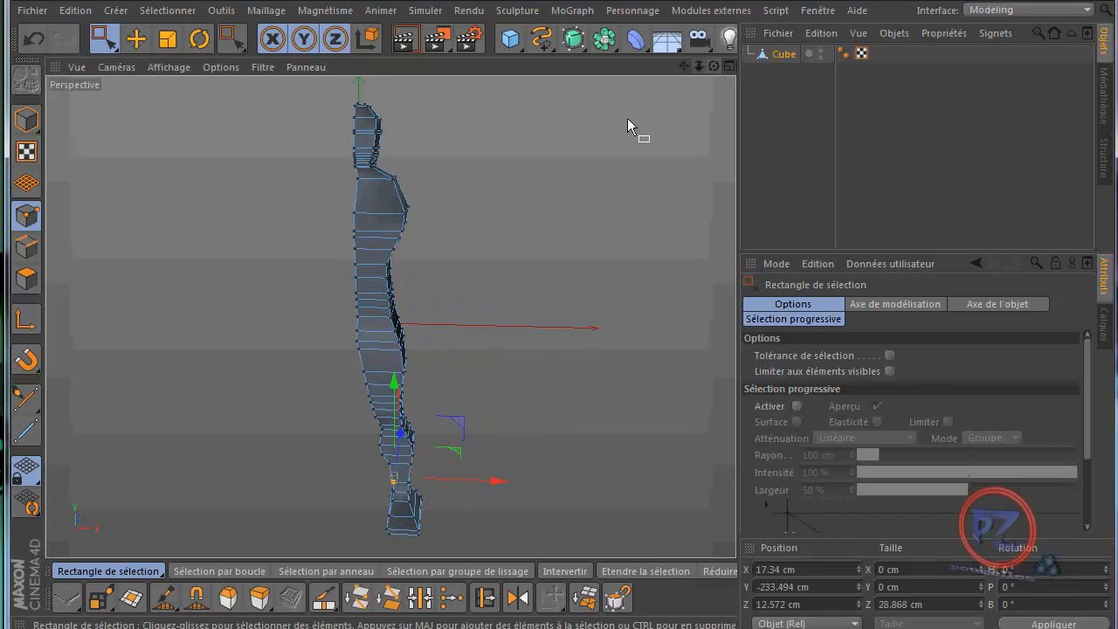
click(573, 40)
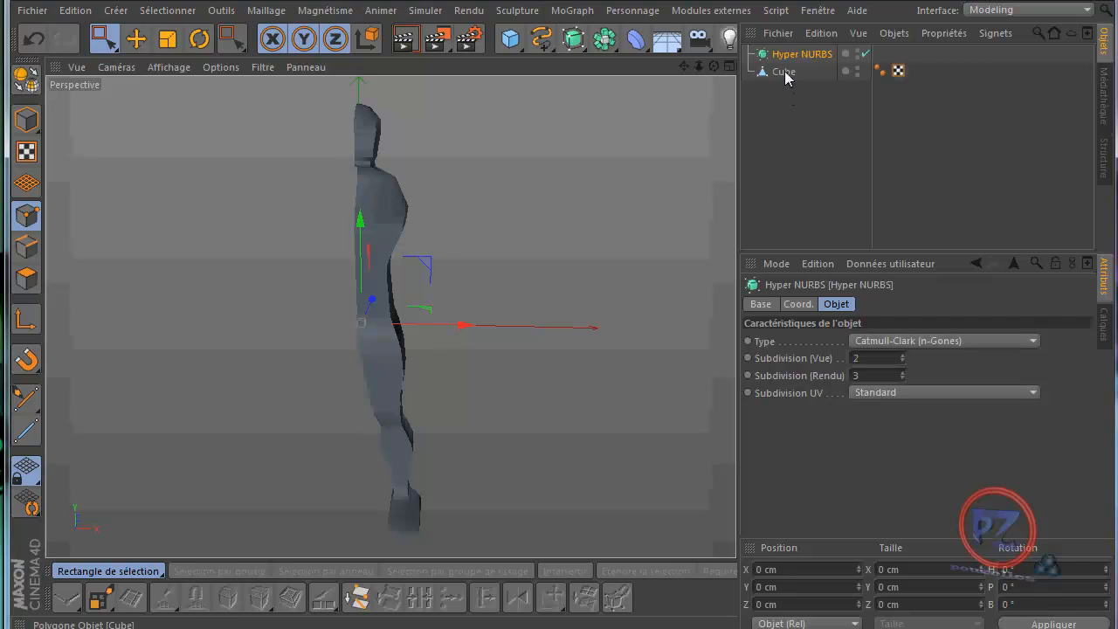
drag(787, 74, 801, 56)
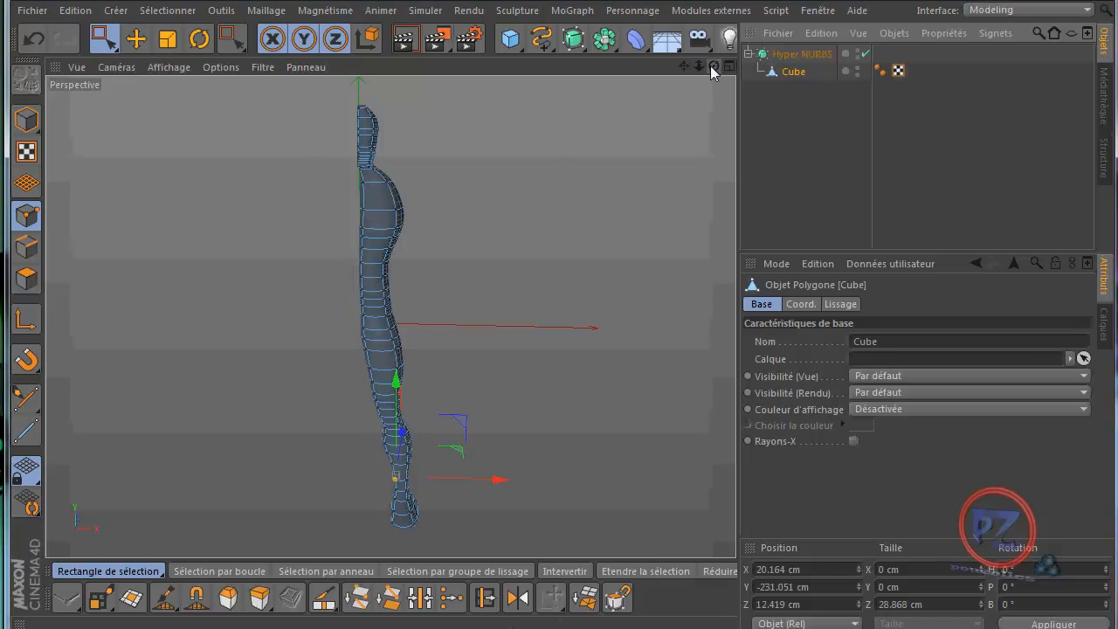
drag(715, 66, 562, 297)
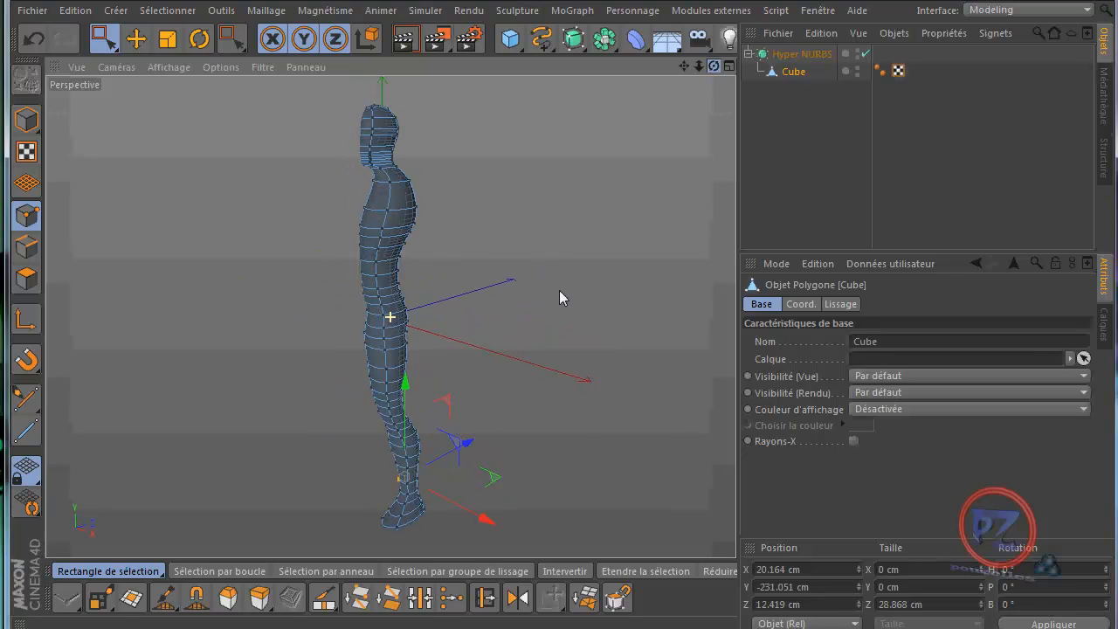